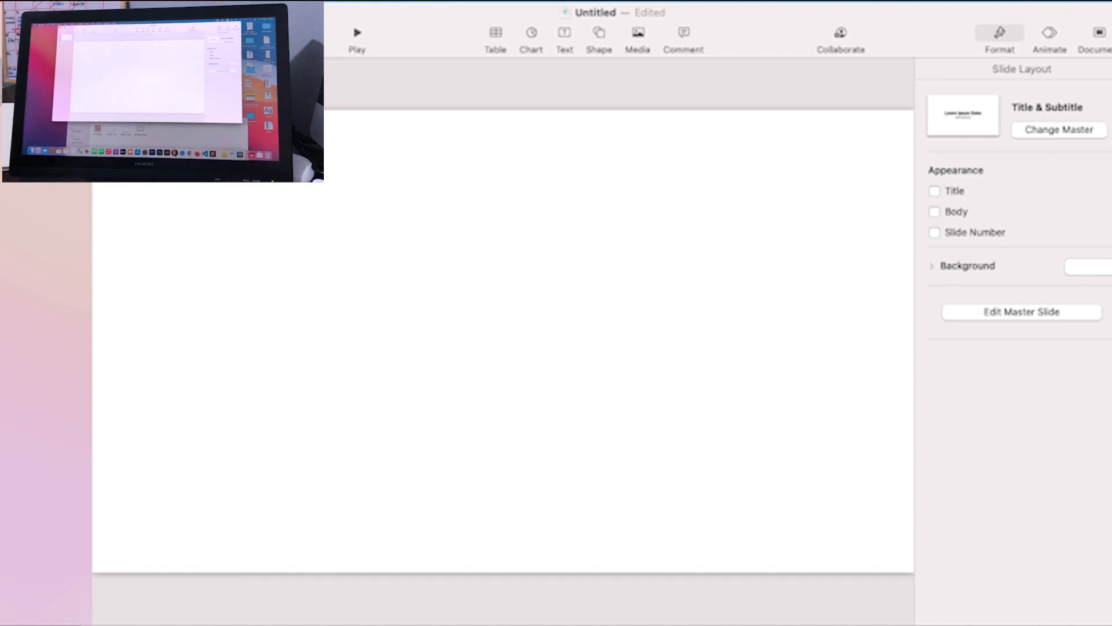
Step: Set a custom slide size of 792 pts wide by 612 pts high
click(1106, 39)
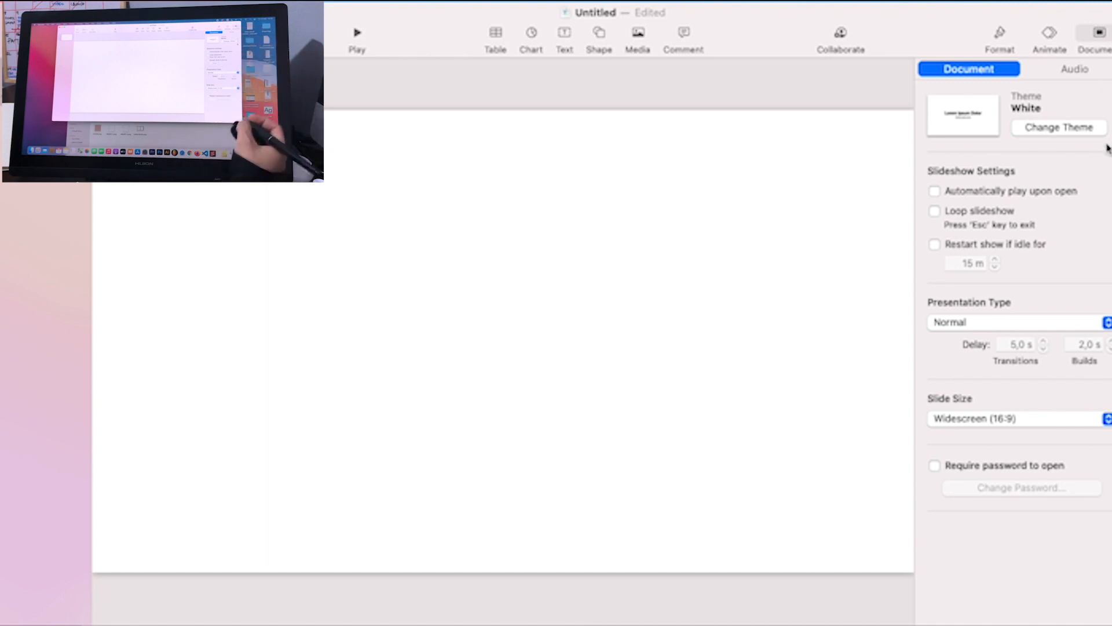
click(1008, 418)
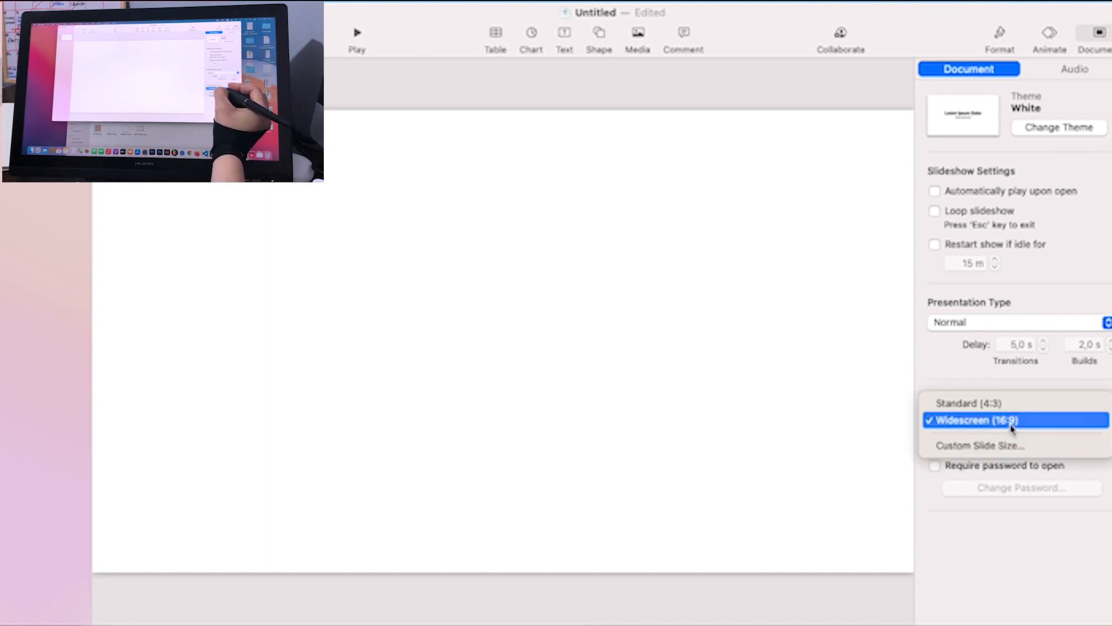
click(986, 445)
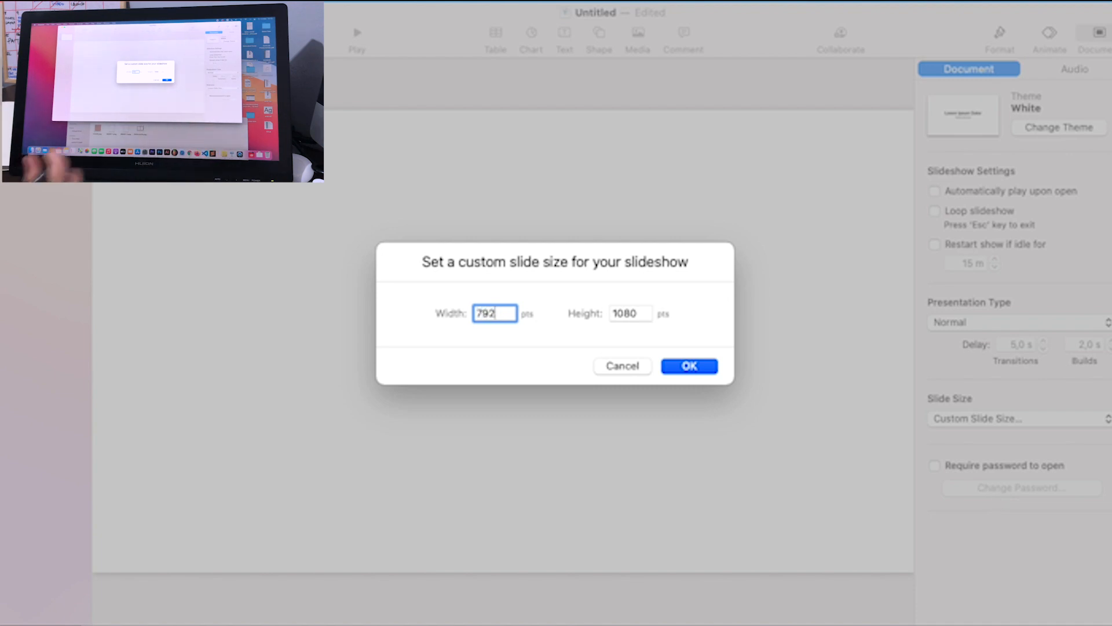
click(626, 312)
double_click(641, 313)
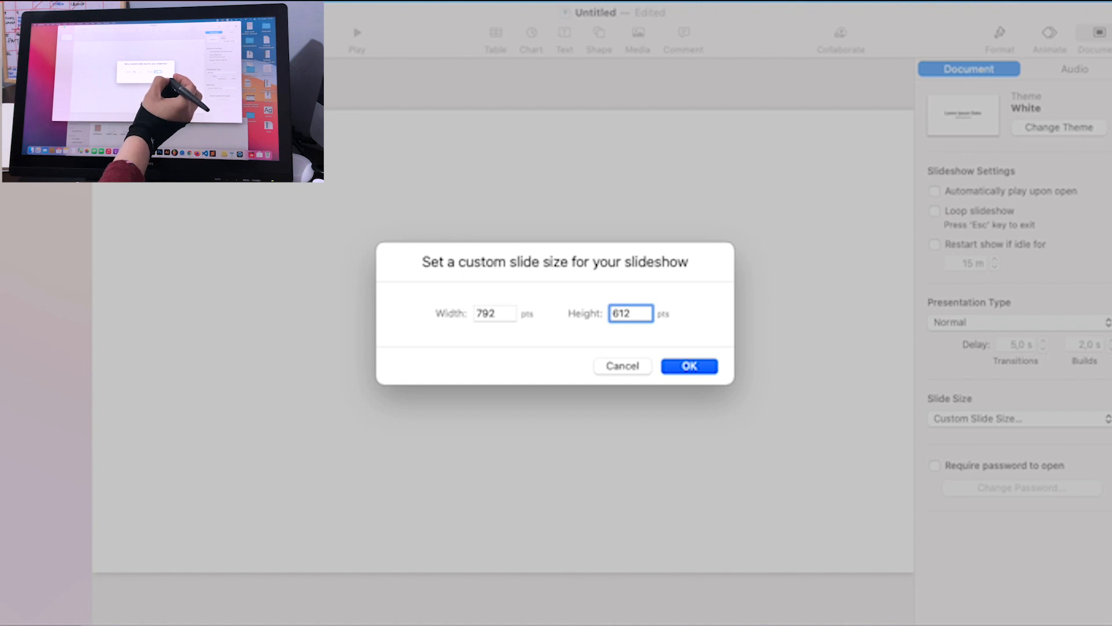
key(Return)
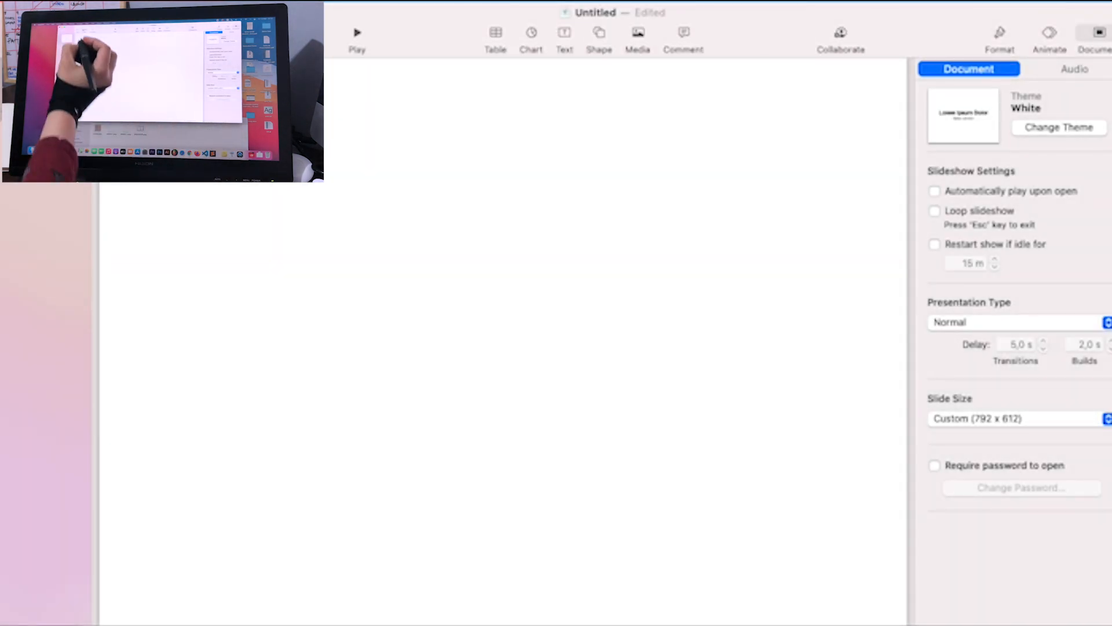
Step: Fill the slide background with the light grey colour fill
click(160, 36)
click(160, 36)
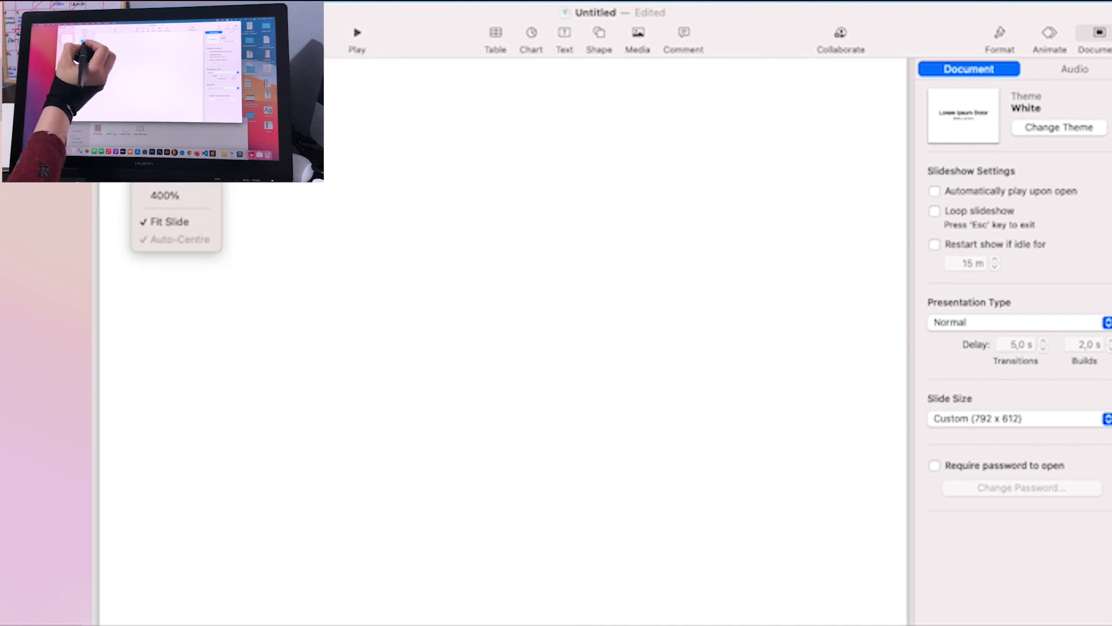
click(164, 108)
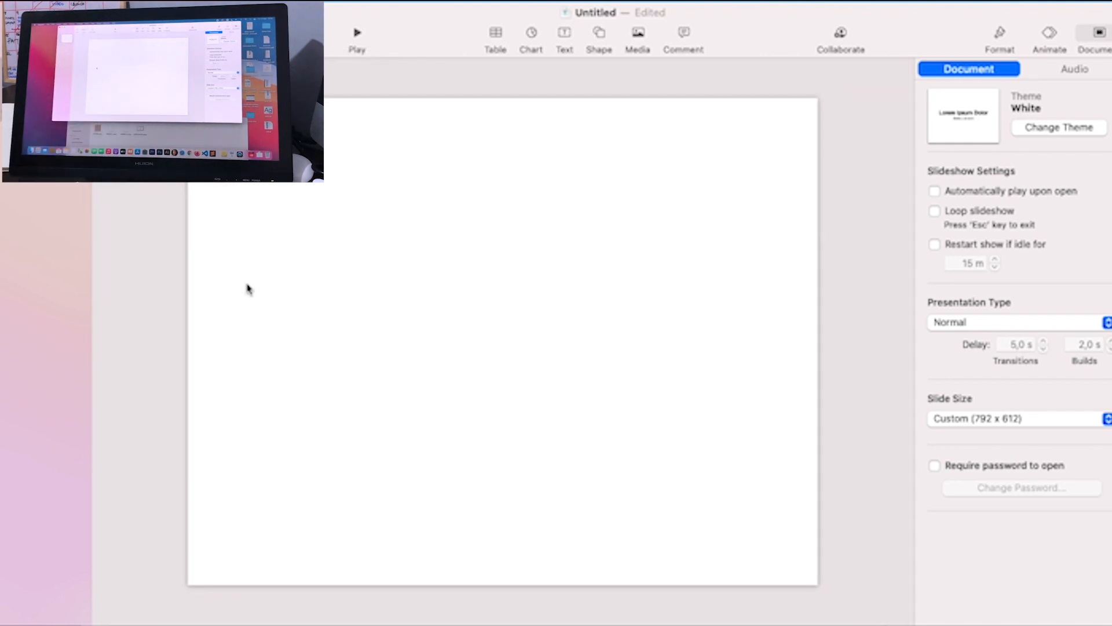
click(999, 40)
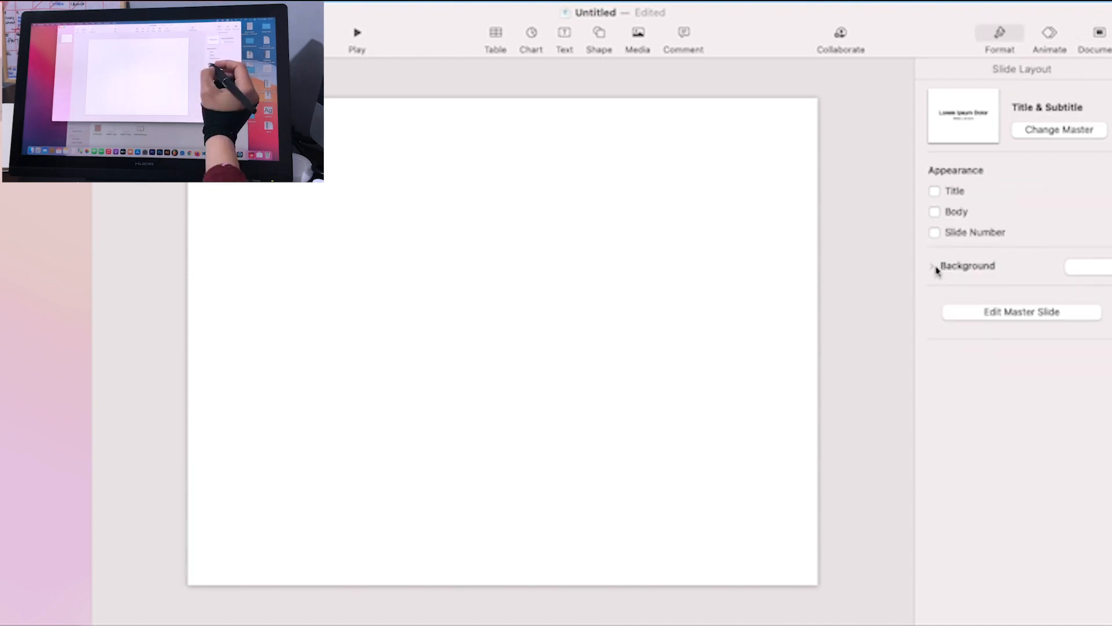
click(1081, 267)
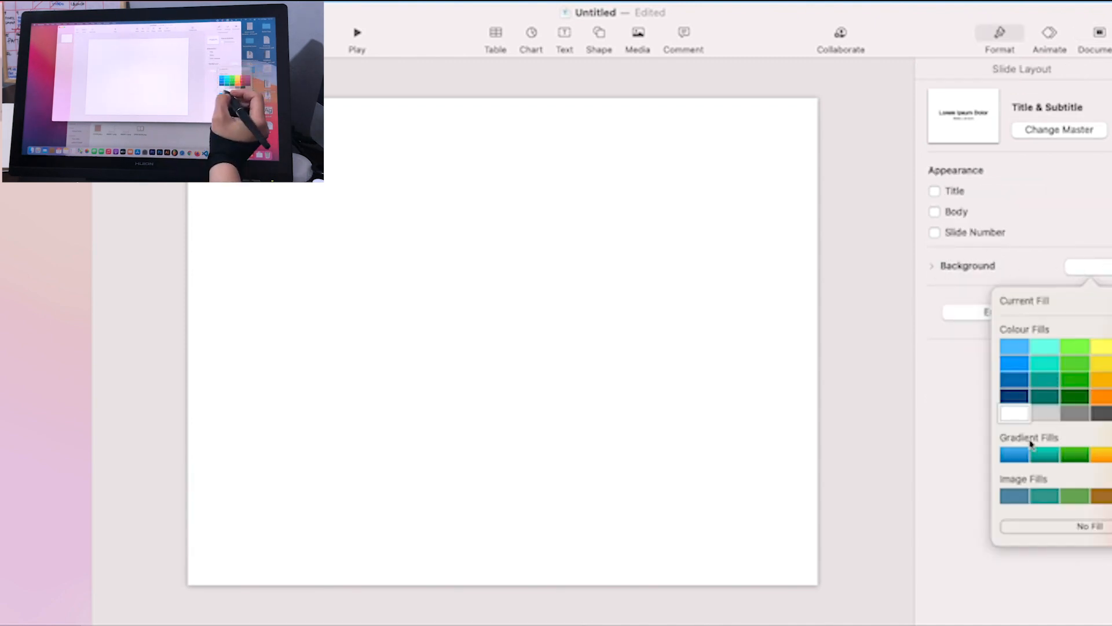
click(1046, 413)
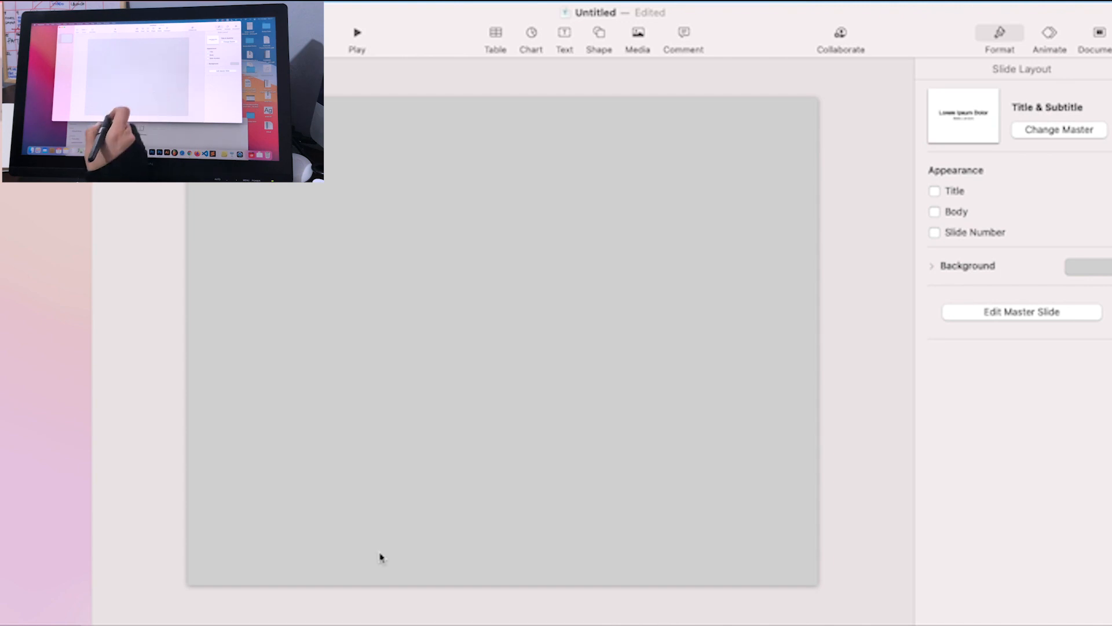
Step: Place the pink COVER.png image on the slide and rotate it to 13°
drag(397, 437, 434, 331)
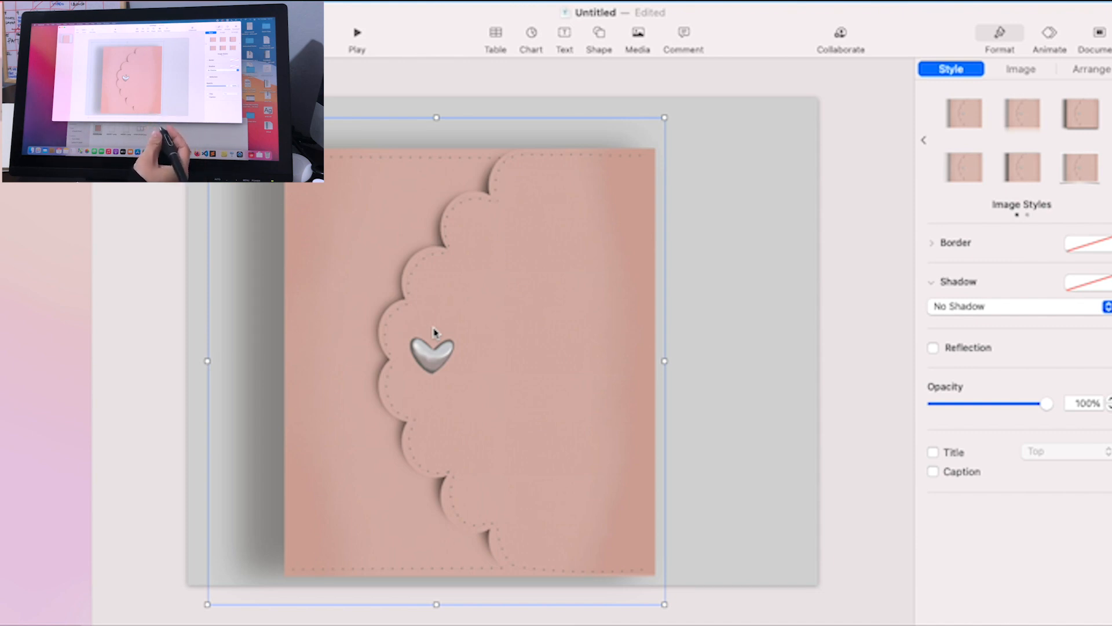
click(1091, 69)
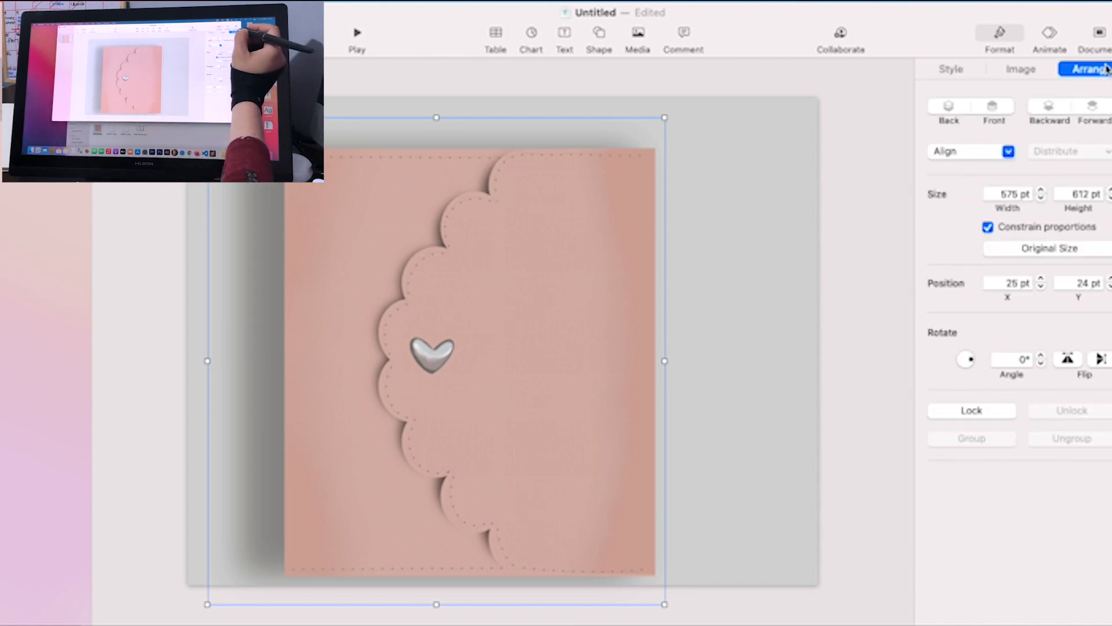
drag(971, 363, 971, 363)
Step: Scale the cover image down to about 450 × 479 pt and move it to the slide's left half
drag(716, 546, 617, 481)
drag(561, 406, 552, 456)
drag(605, 528, 565, 484)
drag(531, 449, 533, 475)
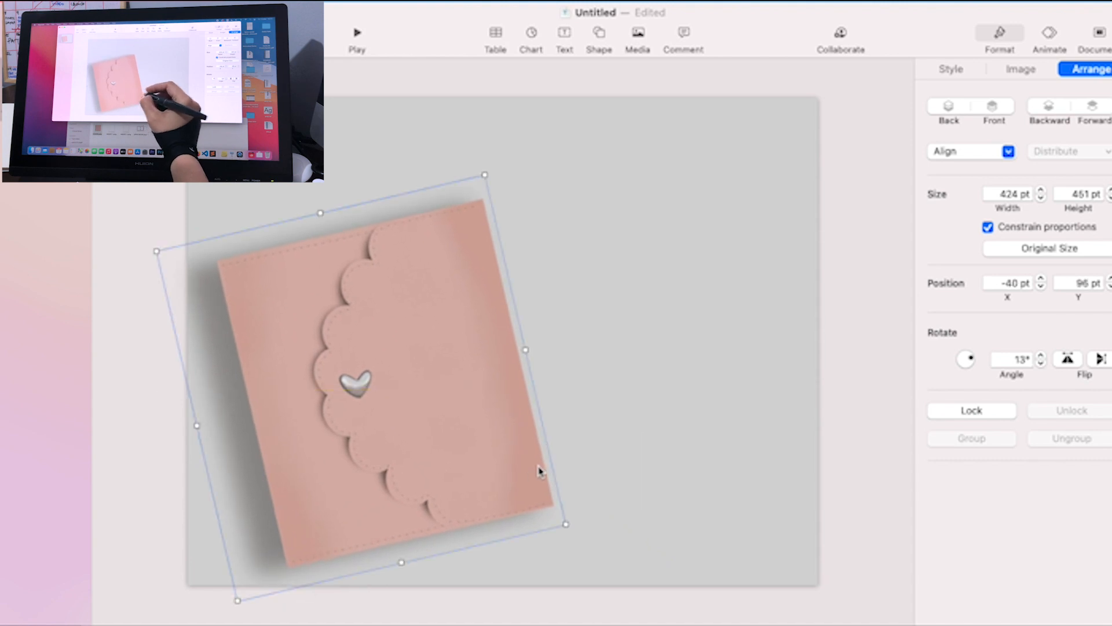
drag(565, 525, 586, 539)
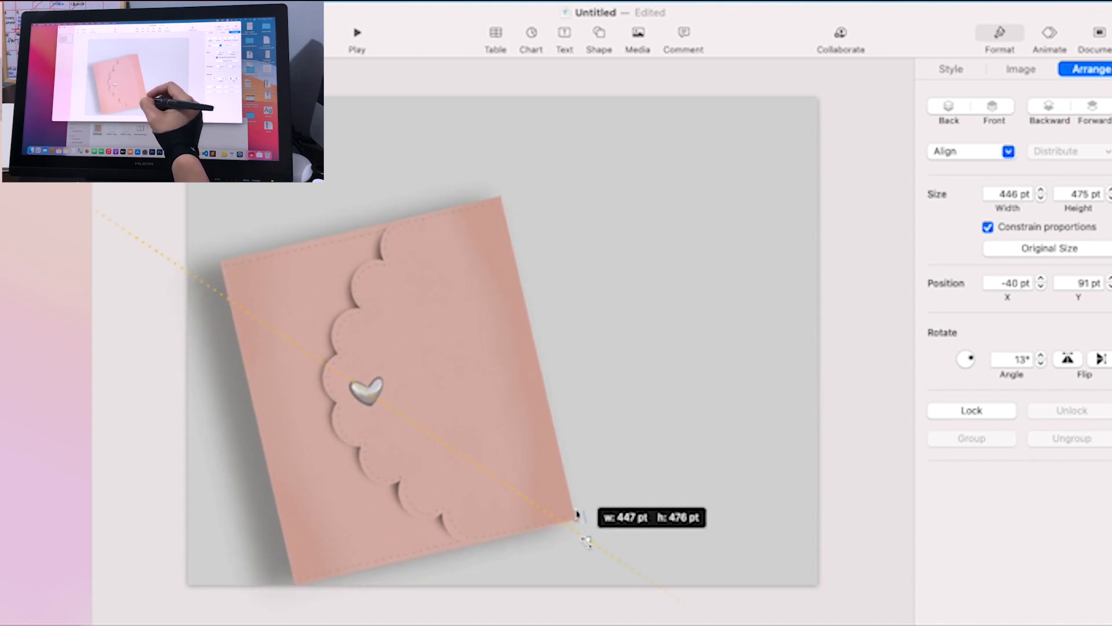
drag(539, 494, 520, 462)
click(649, 495)
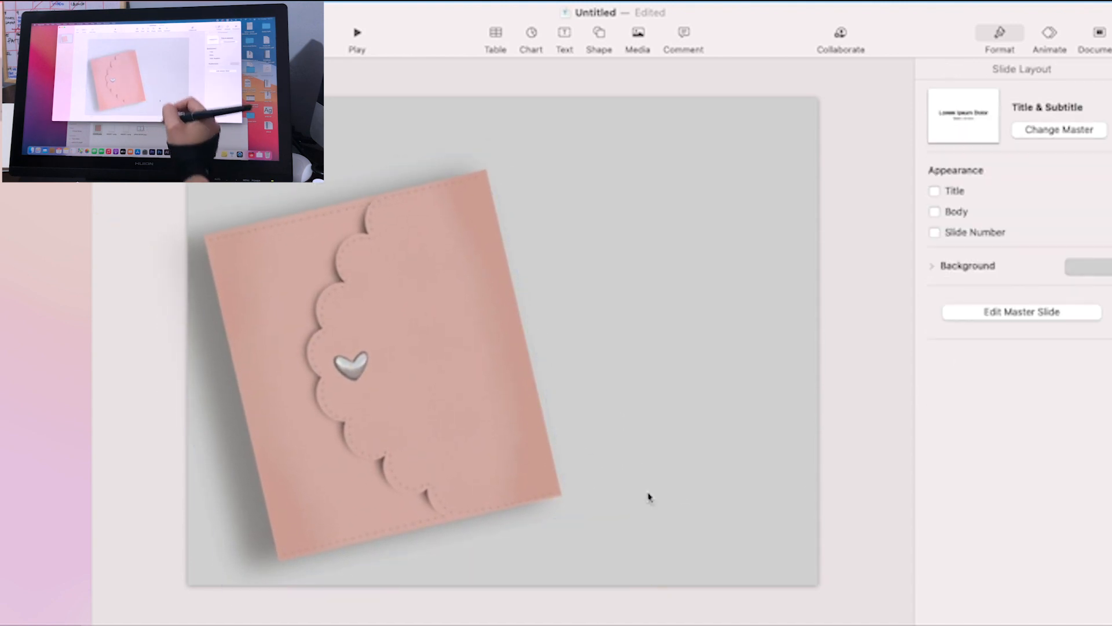
Step: Adjust the cover image's position to about X -55 pt, Y 73 pt and lock it in place
click(472, 405)
mouse_move(484, 417)
mouse_down()
mouse_move(502, 437)
mouse_move(489, 432)
mouse_up()
click(739, 550)
click(497, 442)
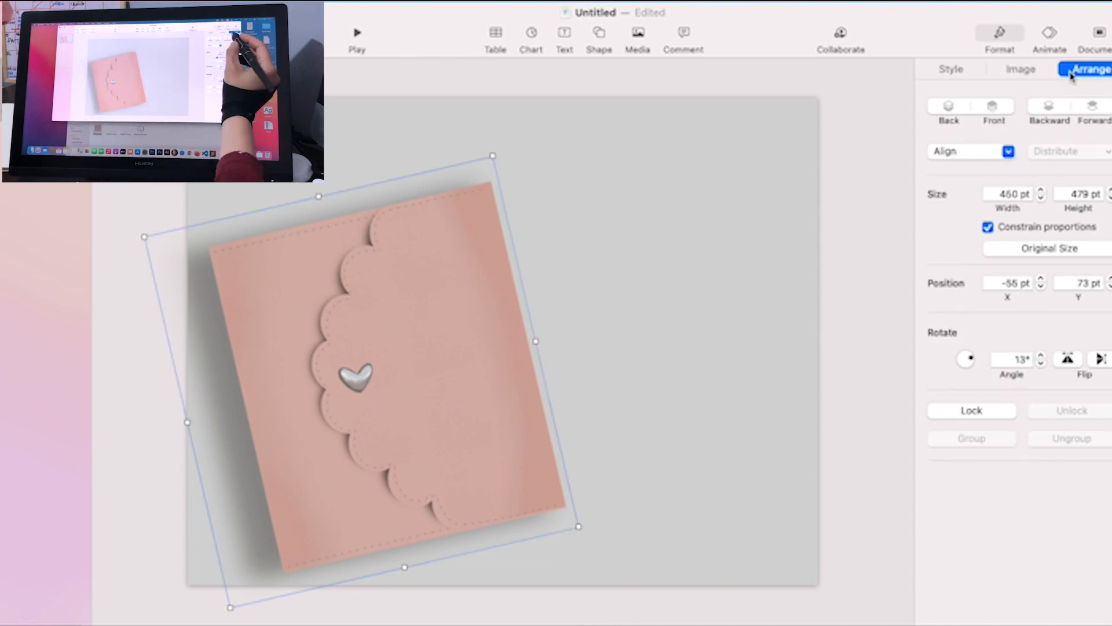
click(985, 410)
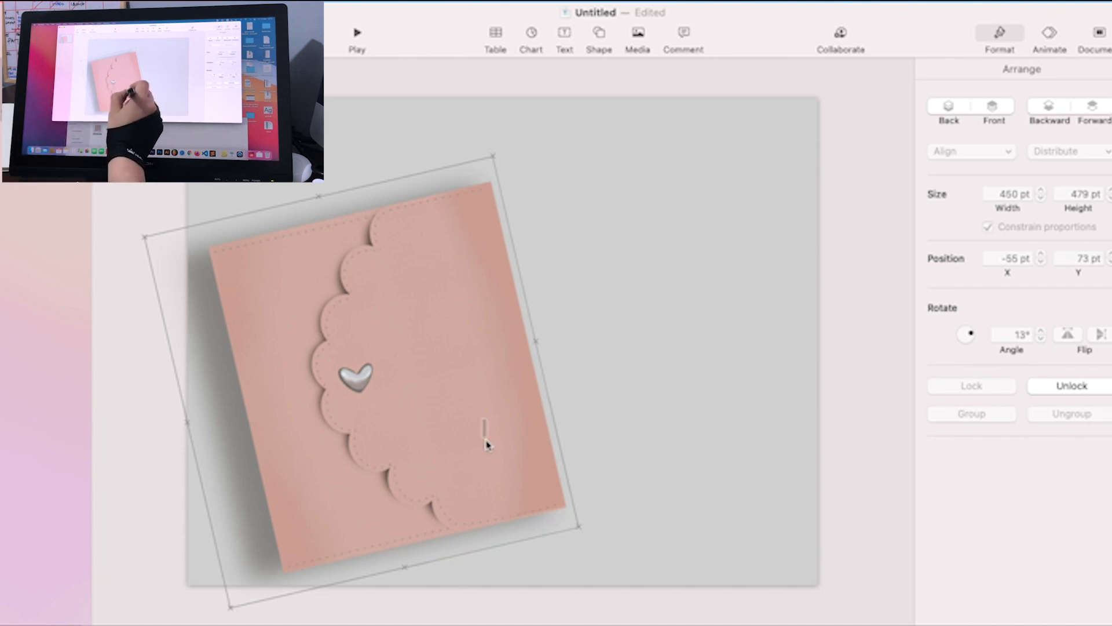
drag(425, 376, 243, 323)
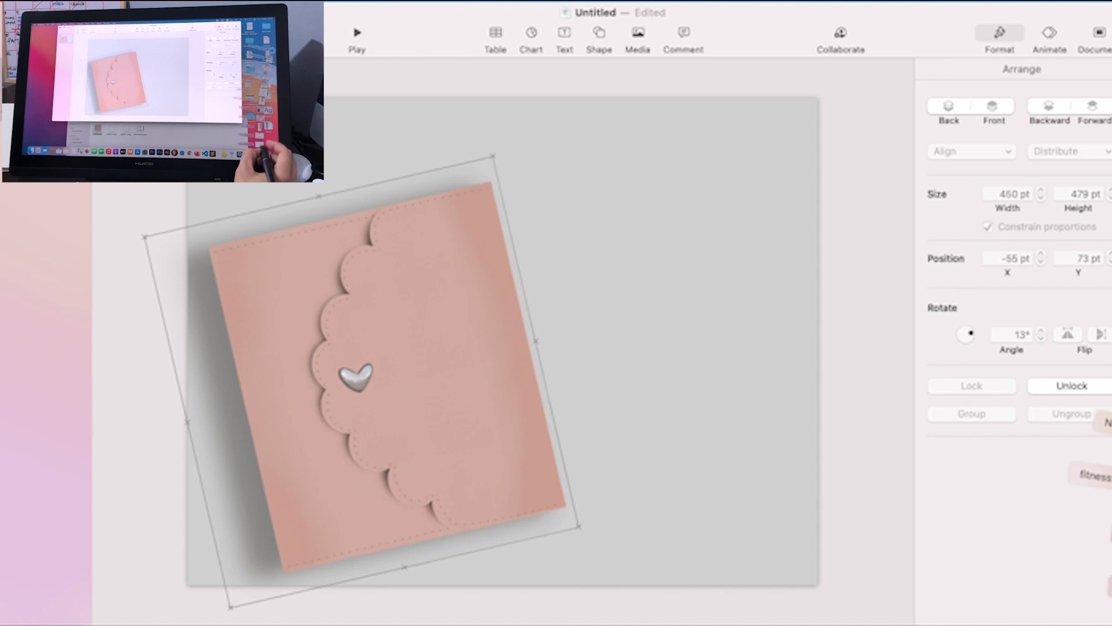
Step: Place the eucalyptus branch image on the slide beside the cover and give it a drop shadow
drag(1109, 594, 653, 371)
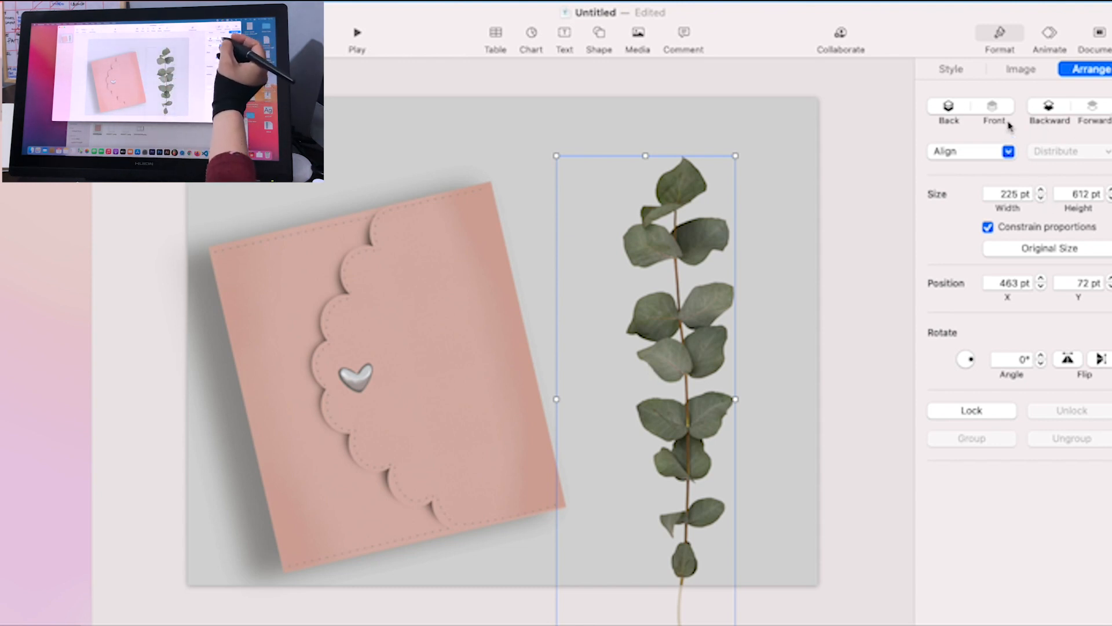
click(963, 67)
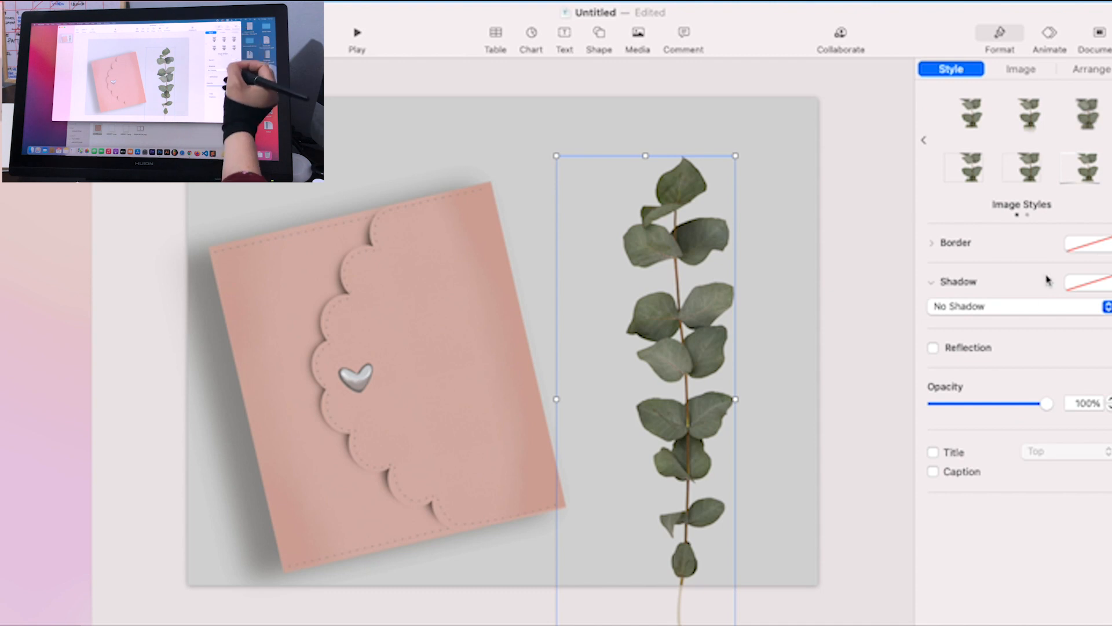
click(1084, 166)
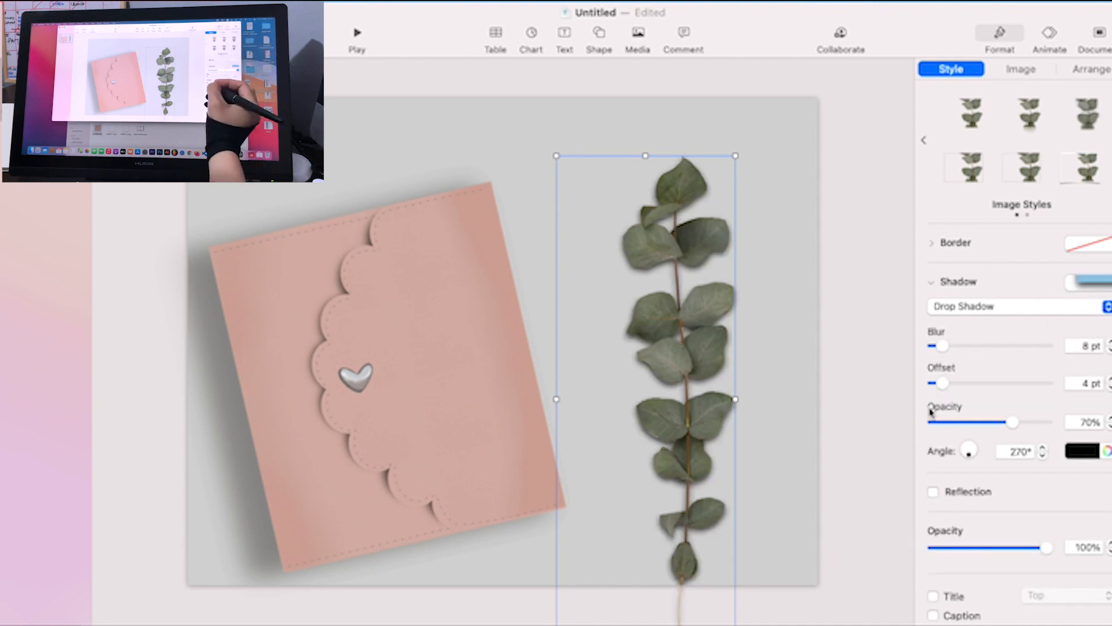
Step: Set the branch's shadow offset to 9 pt, opacity to 60% and angle to about 180.6°, and shift the branch toward the slide's right edge
drag(963, 456, 929, 459)
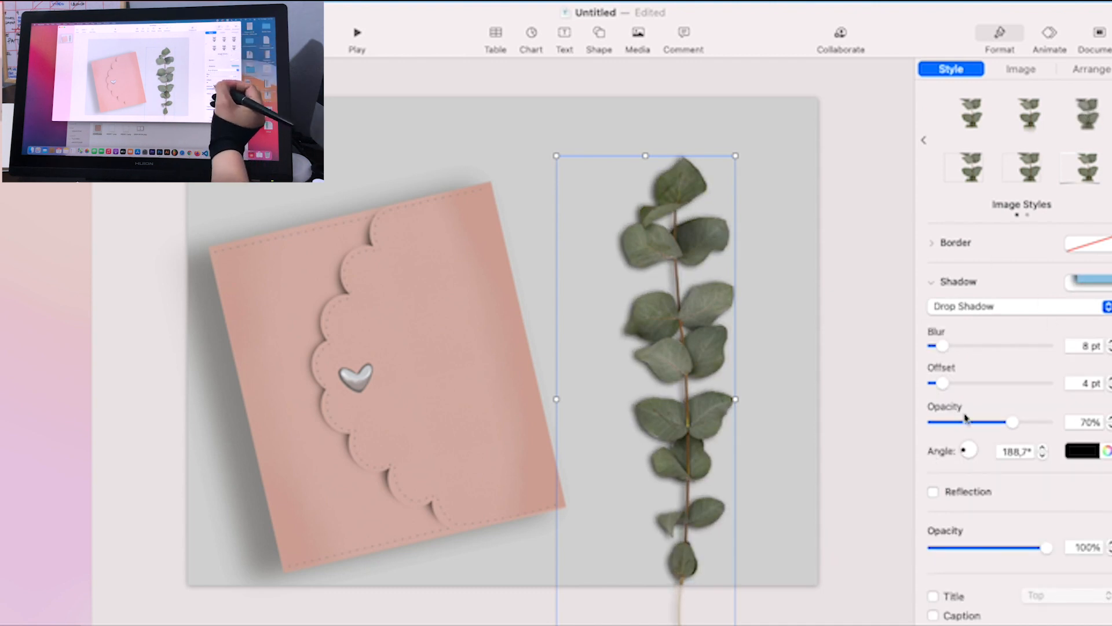
drag(942, 390, 953, 388)
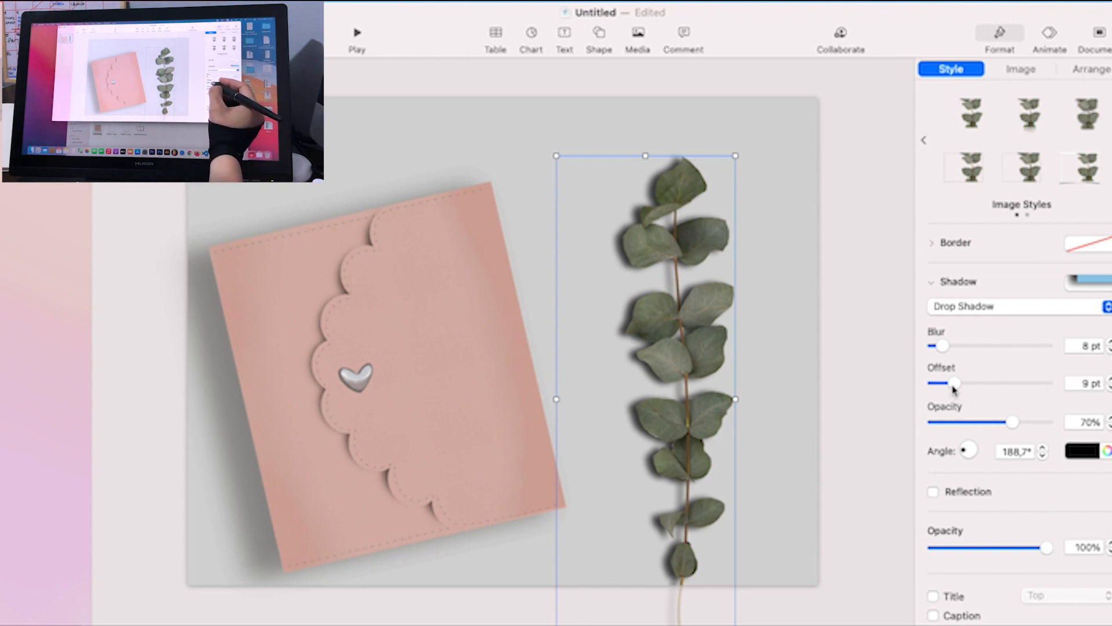
mouse_move(1011, 428)
mouse_down()
mouse_move(988, 428)
mouse_move(1021, 426)
mouse_up()
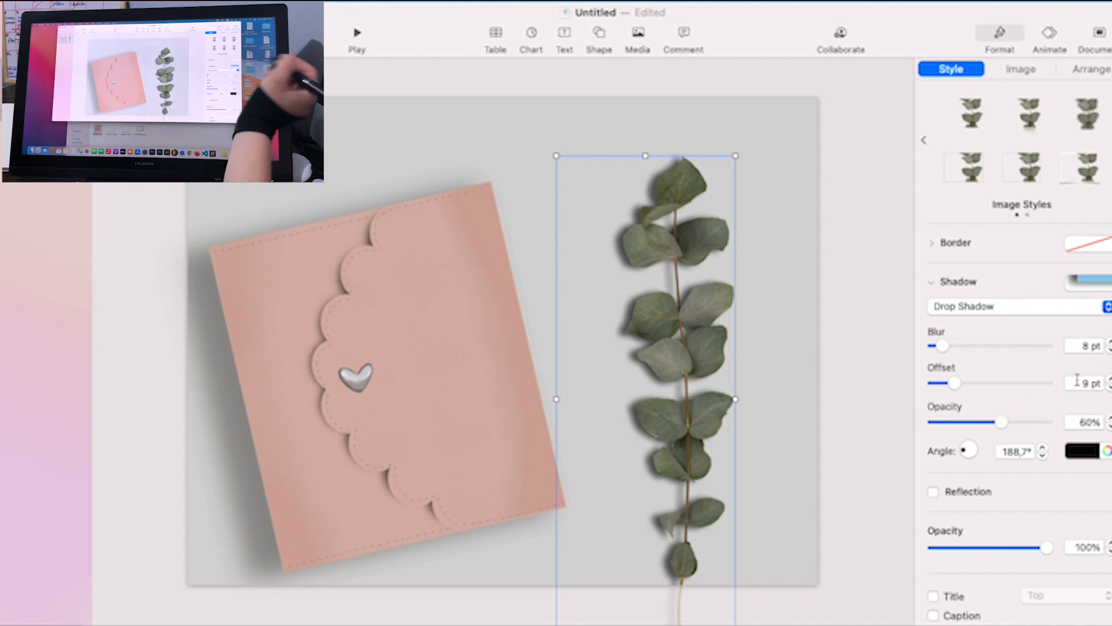
drag(688, 444, 743, 450)
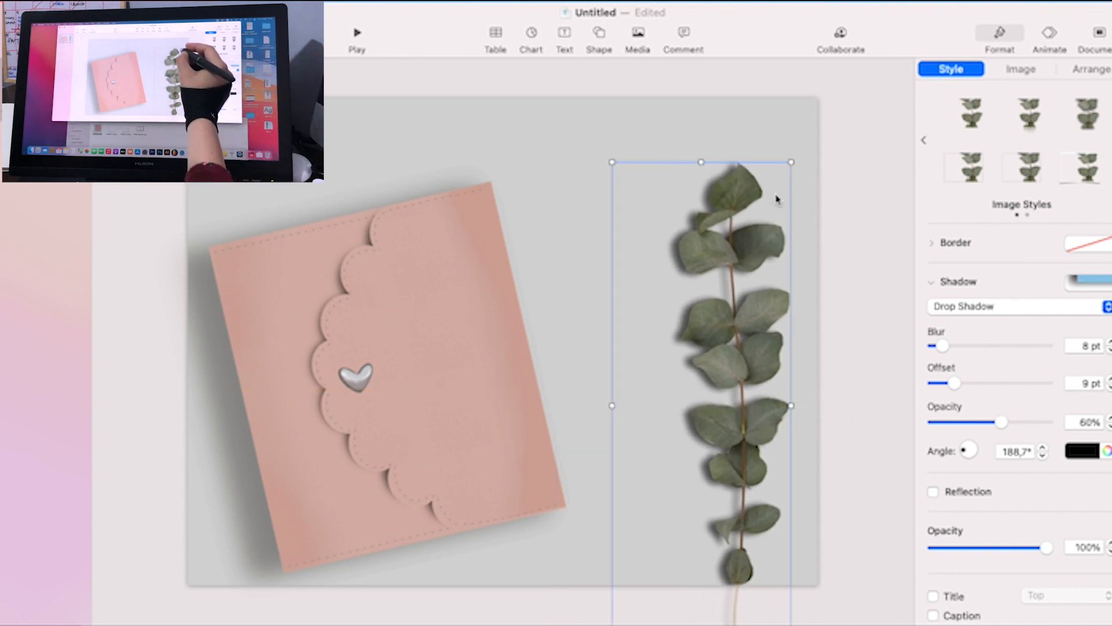
drag(958, 453, 956, 452)
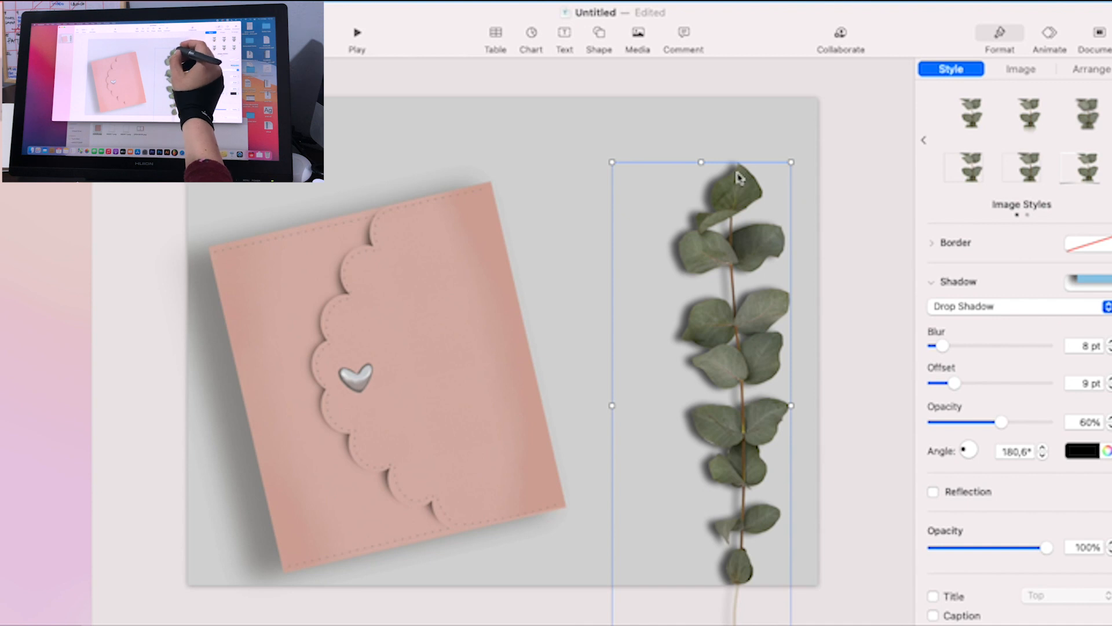
Step: Move the eucalyptus branch closer to the slide's right edge and rotate it to about 337.2°
drag(738, 177, 771, 177)
click(1093, 69)
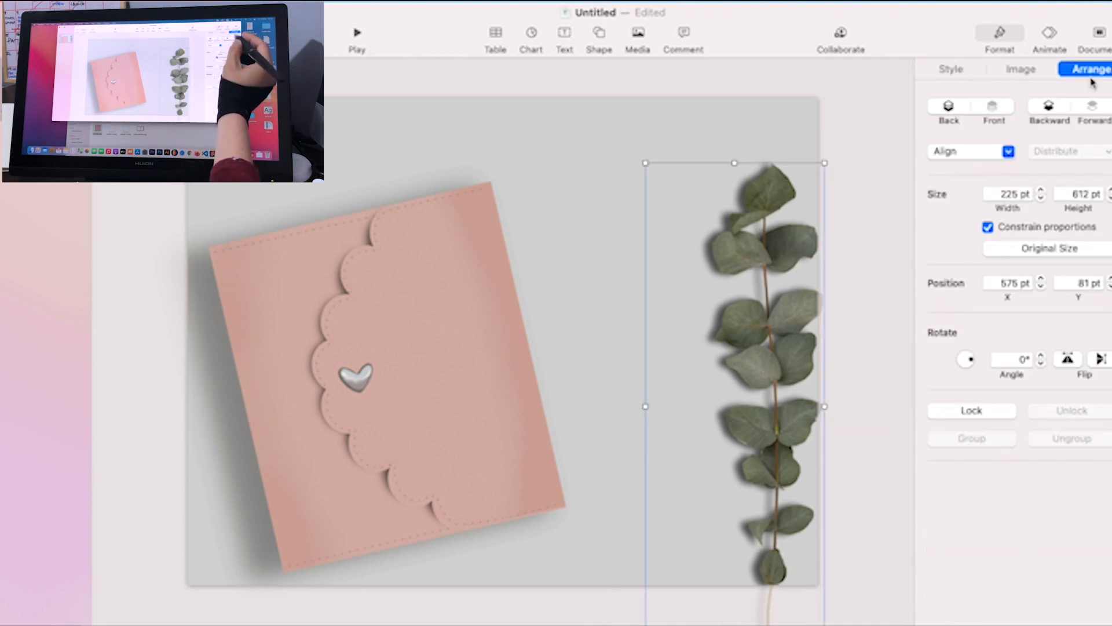
mouse_move(966, 375)
mouse_down()
mouse_move(957, 344)
mouse_move(950, 403)
mouse_move(974, 393)
mouse_move(983, 372)
mouse_up()
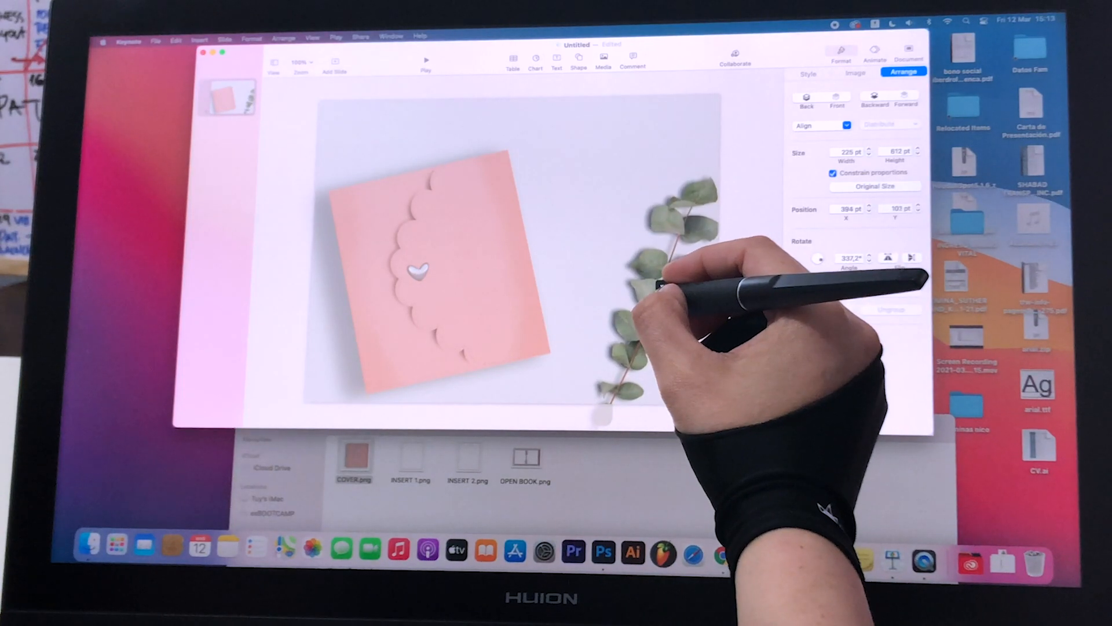
Step: Position the eucalyptus branch at about X 409 pt, Y 108 pt and lock it
drag(656, 297, 658, 298)
click(745, 268)
click(666, 301)
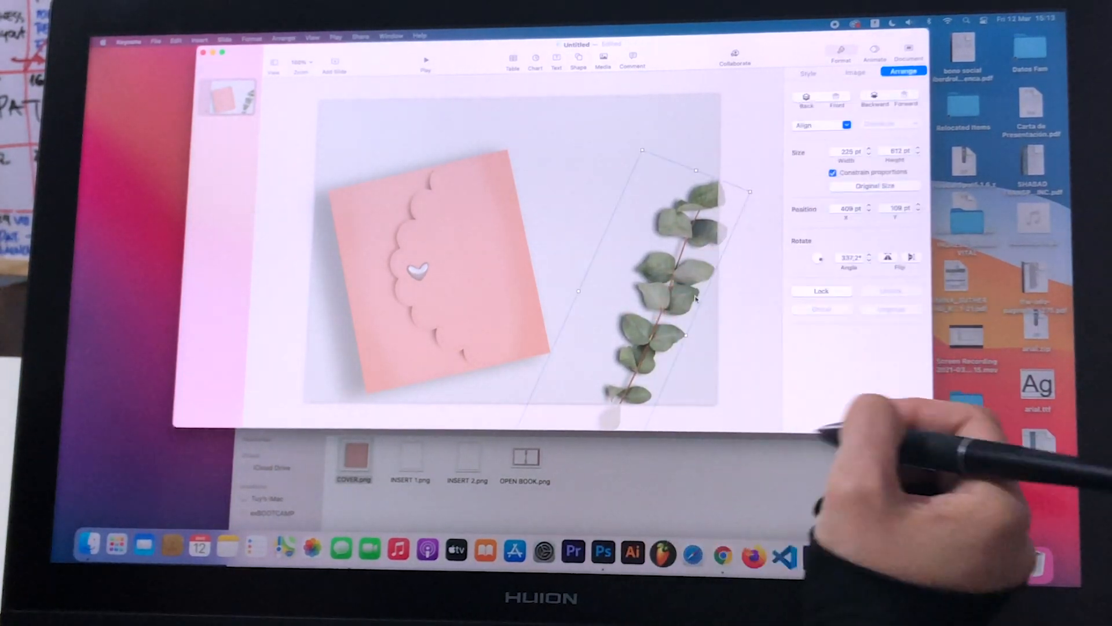
click(821, 291)
Step: Place the white headphones image on the slide and rotate it to about 246.9°
click(1004, 561)
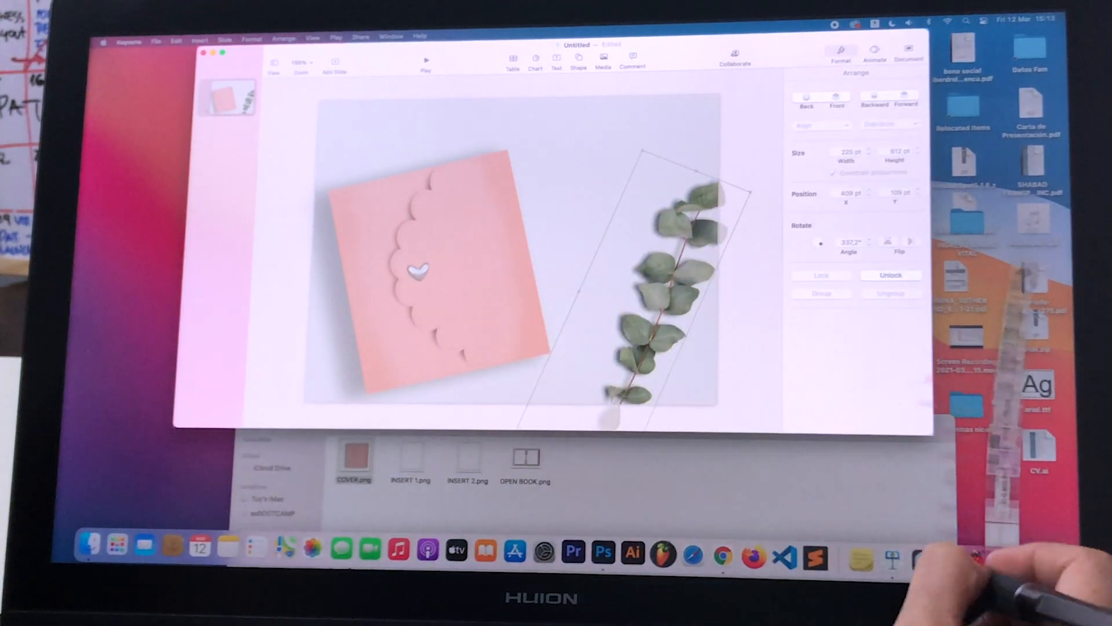
drag(1005, 488, 521, 118)
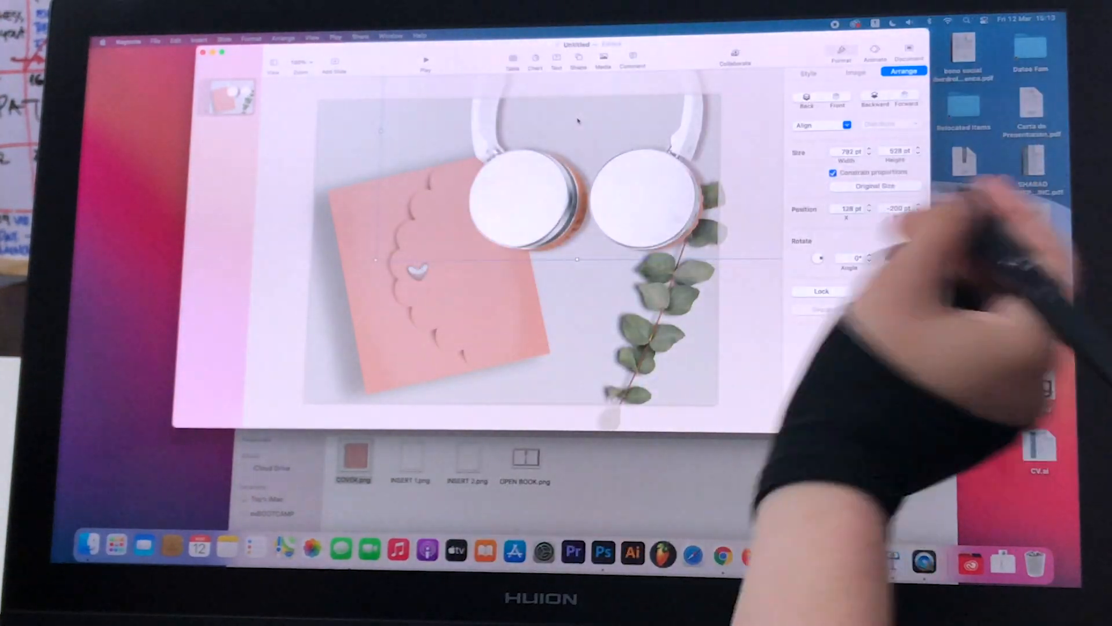
mouse_move(818, 258)
mouse_down()
mouse_move(799, 280)
mouse_move(818, 264)
mouse_up()
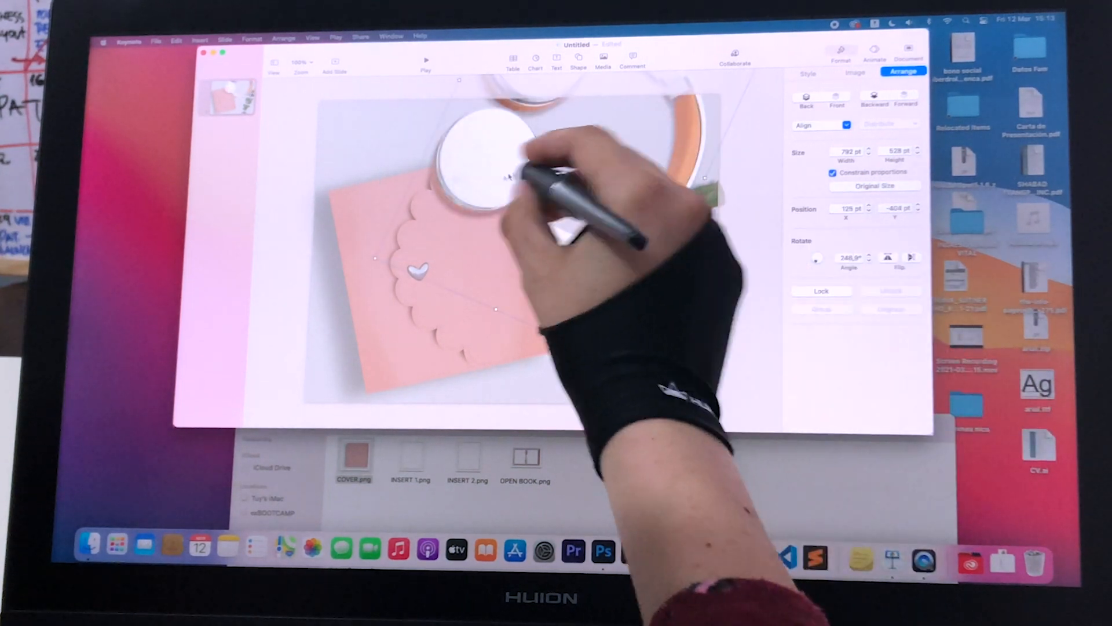
Step: Move the headphones so they partly overlap the slide's upper-right edge and lock them
drag(515, 172, 653, 90)
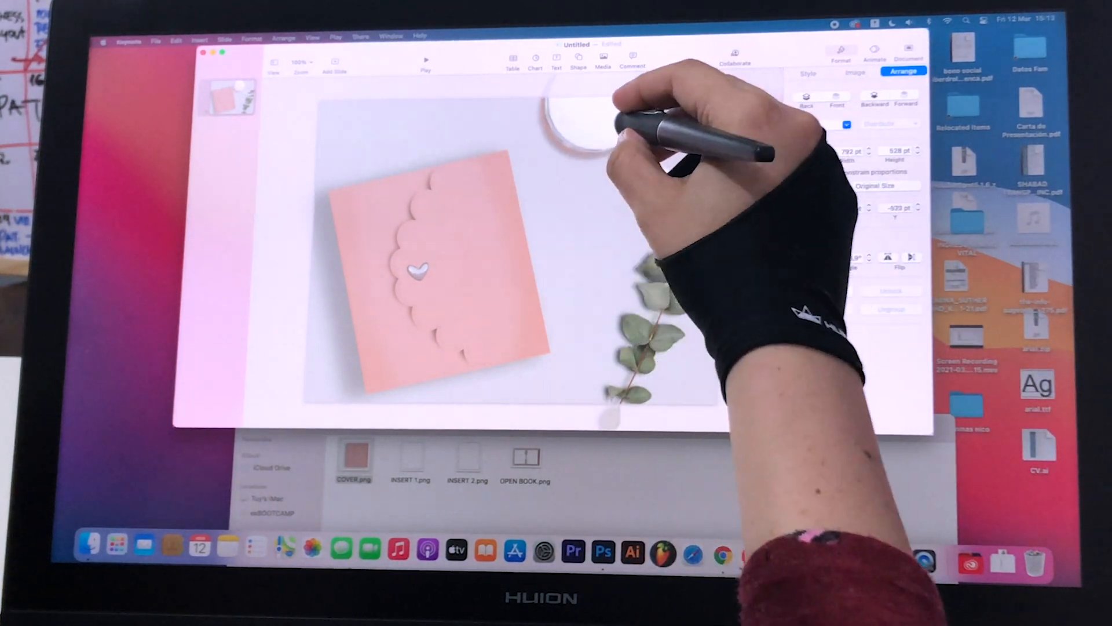
drag(615, 133, 566, 129)
click(565, 263)
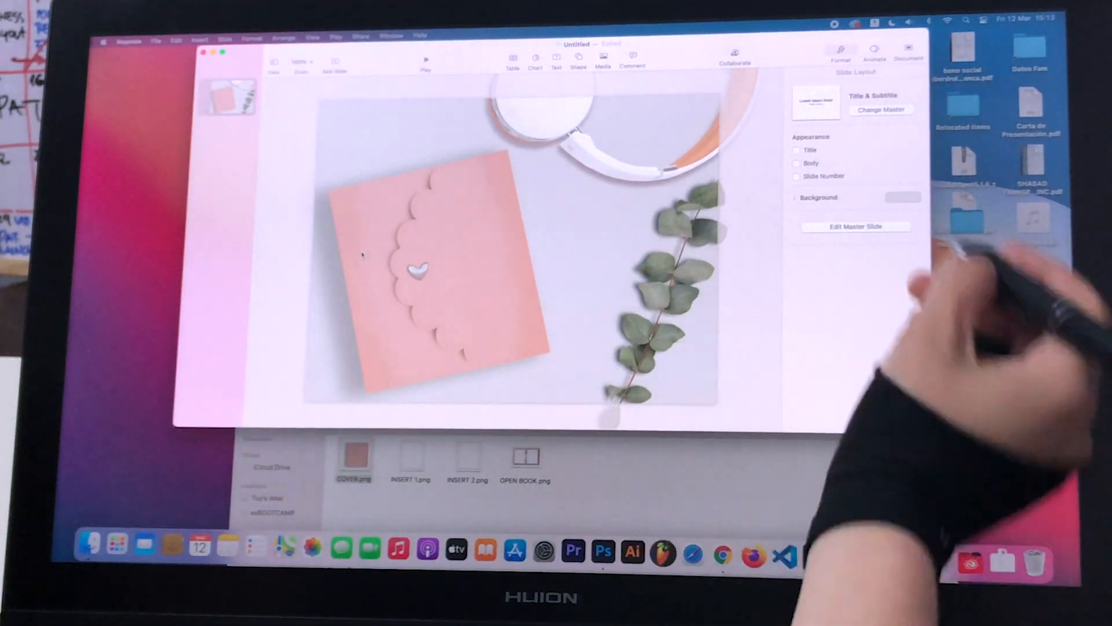
click(624, 152)
click(821, 284)
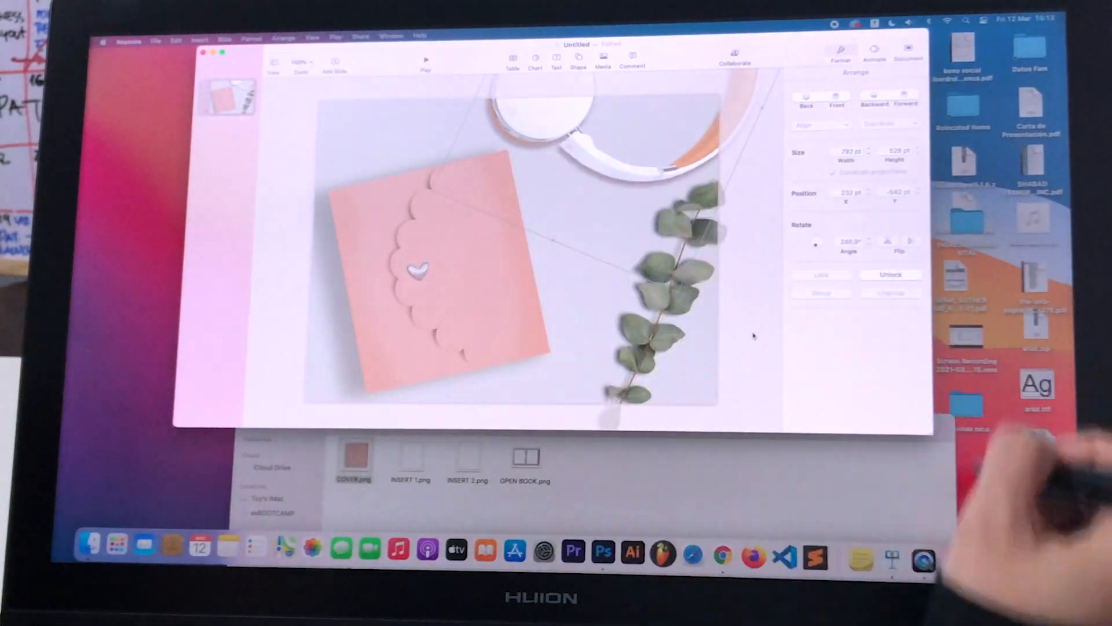
Step: Place the silver pen image on the slide and rotate it to about 6.1° so it stands nearly upright
click(1002, 557)
drag(1002, 520, 520, 274)
click(887, 256)
drag(818, 258, 821, 250)
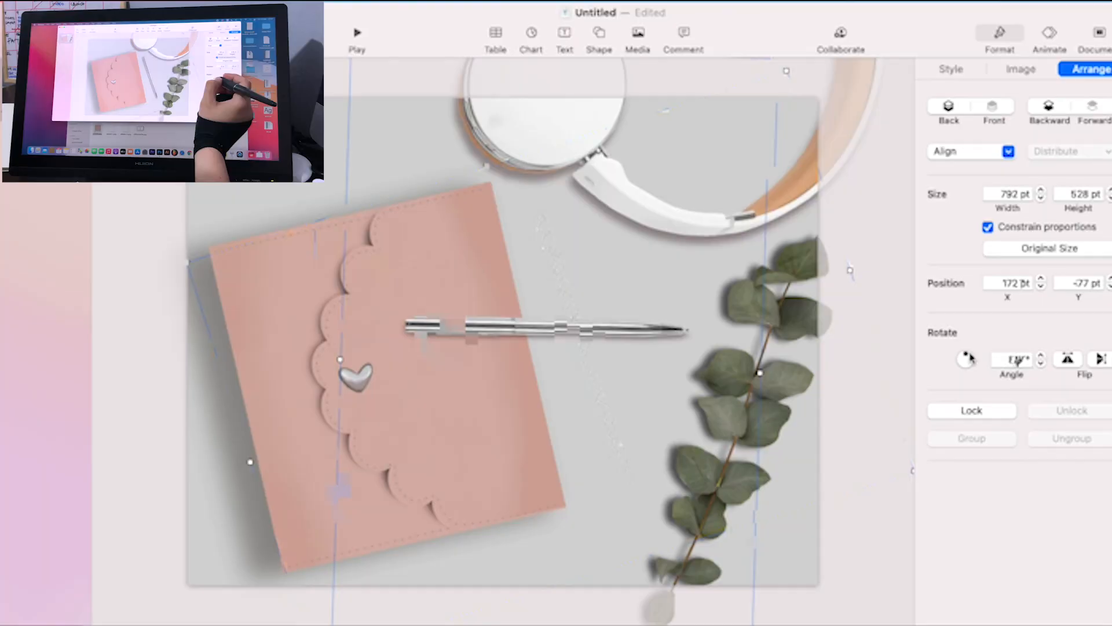
drag(967, 366, 979, 364)
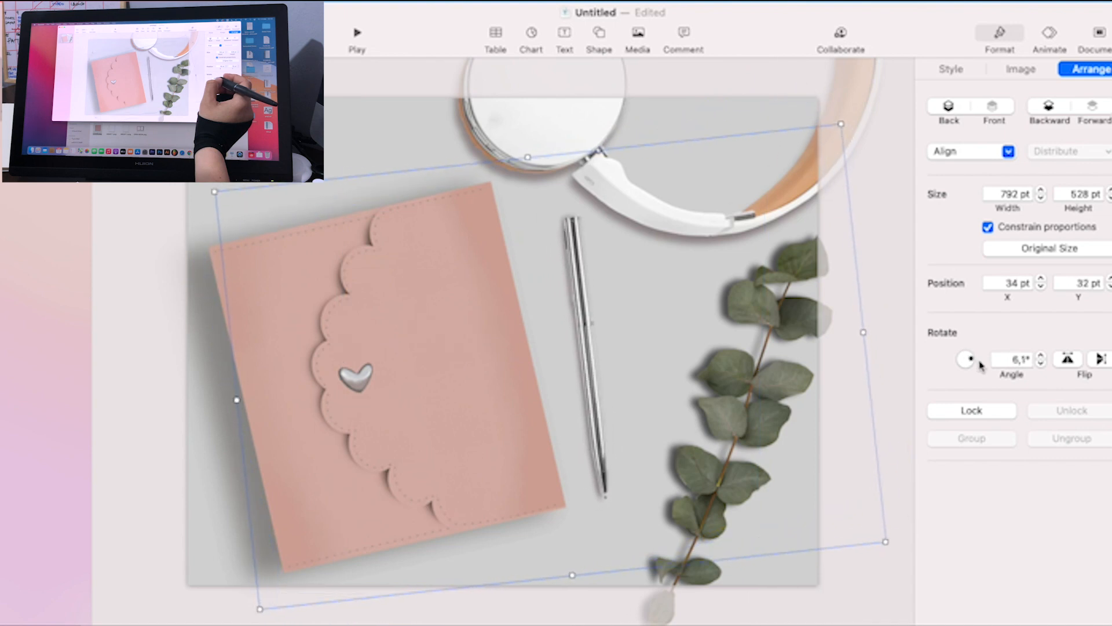
Step: Adjust the pen to about 1.4° at X 53 pt, Y 63 pt and lock it
click(889, 374)
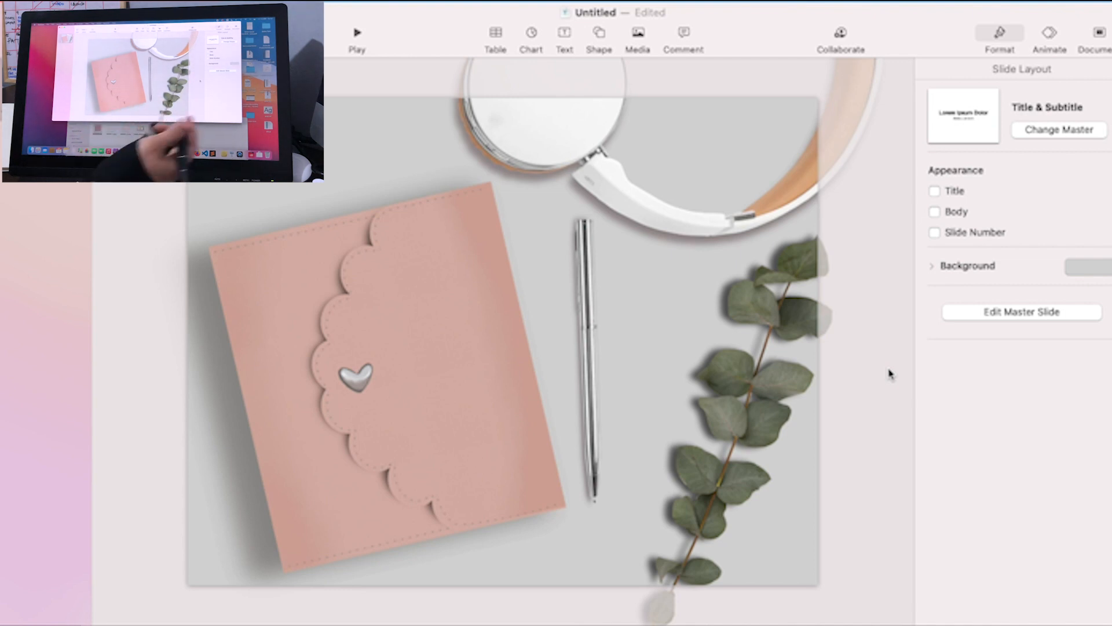
click(647, 324)
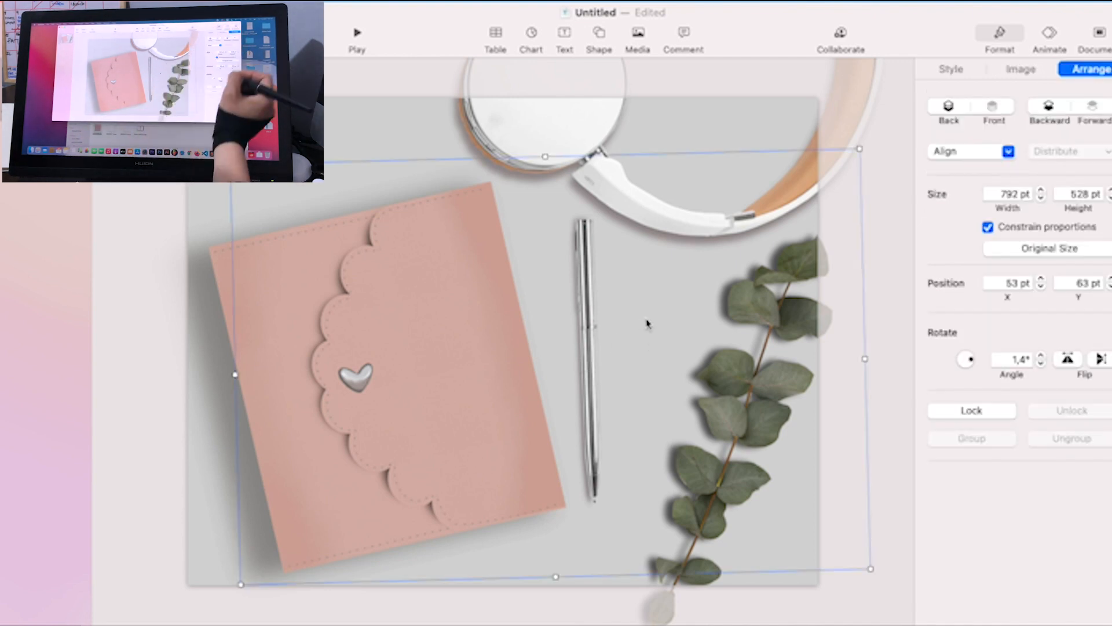
click(971, 410)
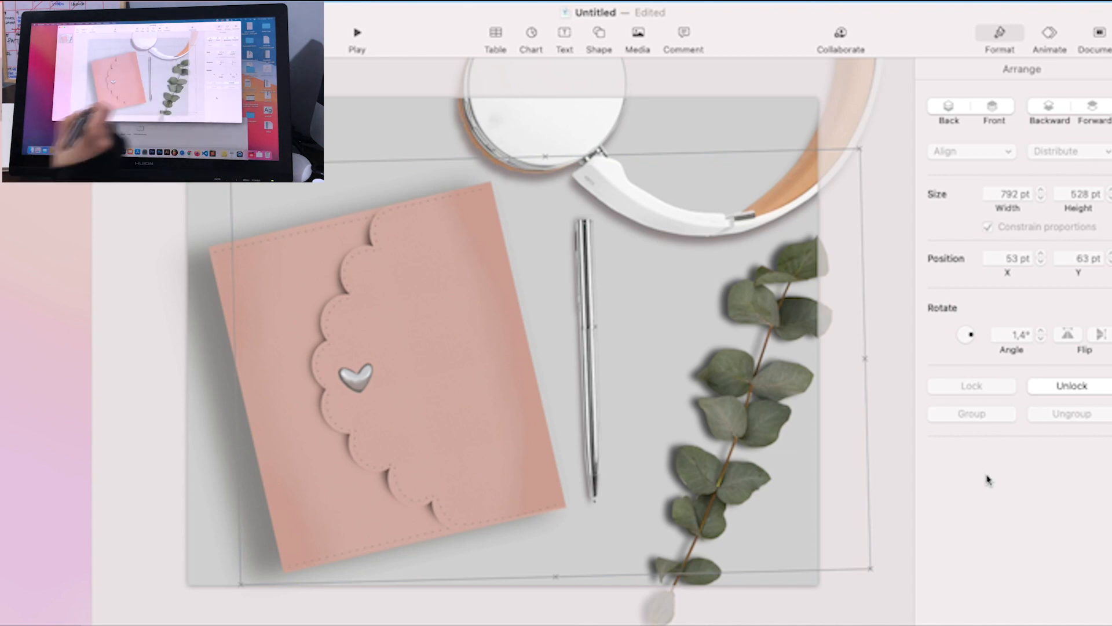
Step: Unlock the pink notebook cover, keeping the silver pen locked
click(179, 558)
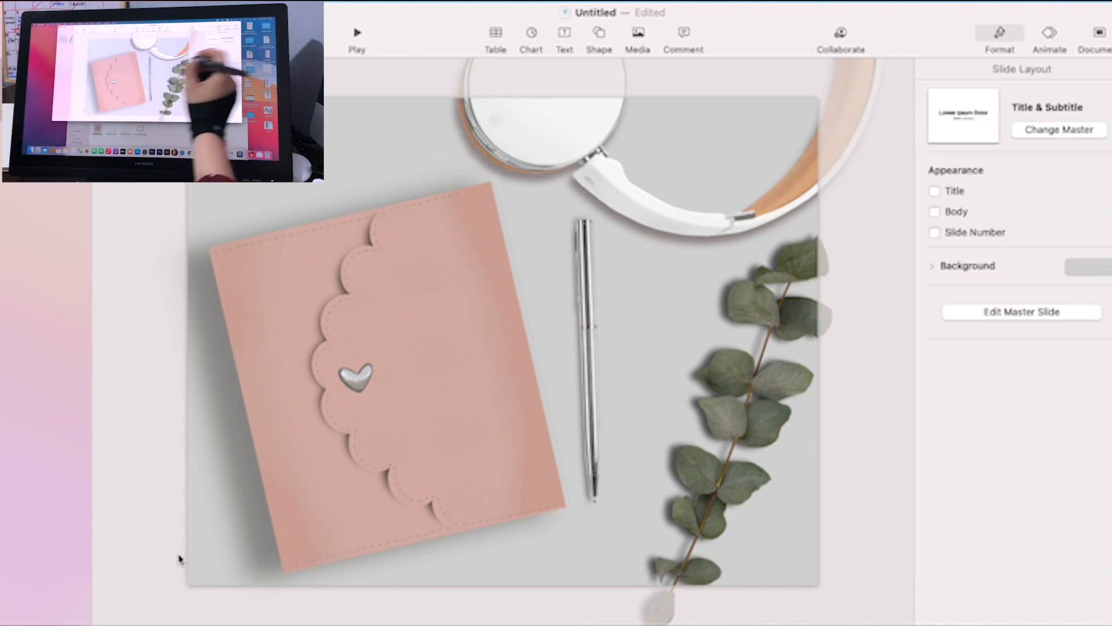
click(369, 455)
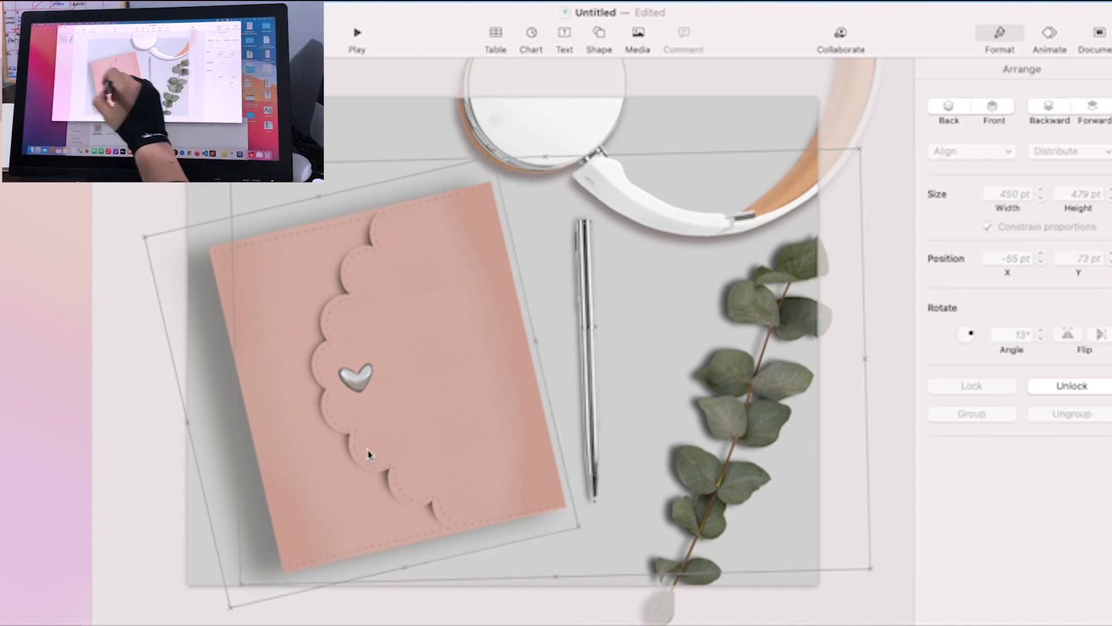
click(1064, 385)
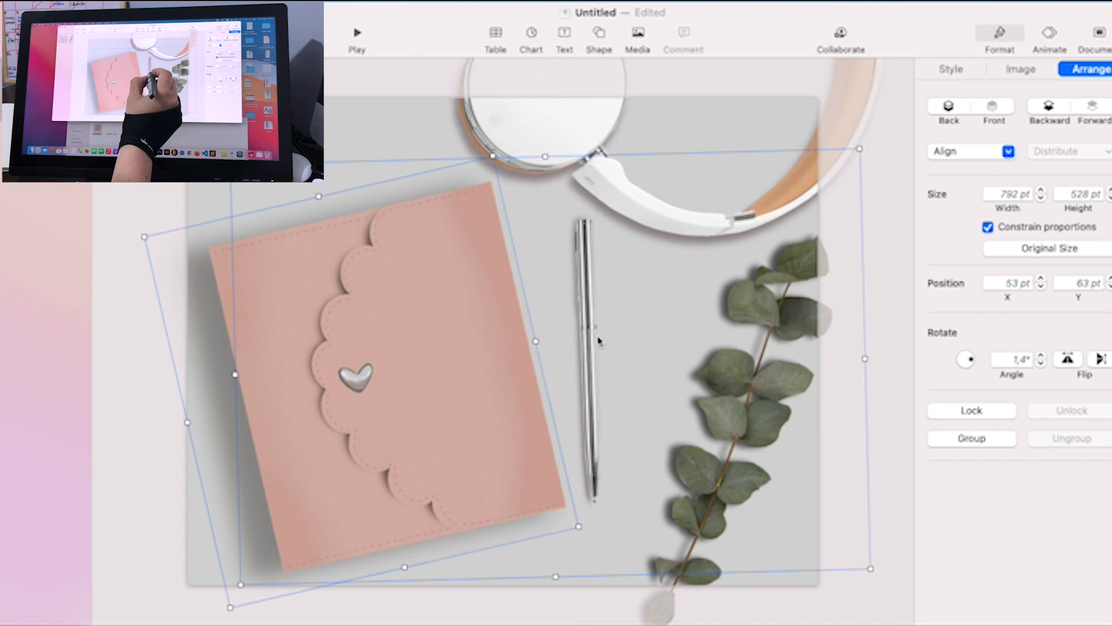
click(416, 144)
click(588, 282)
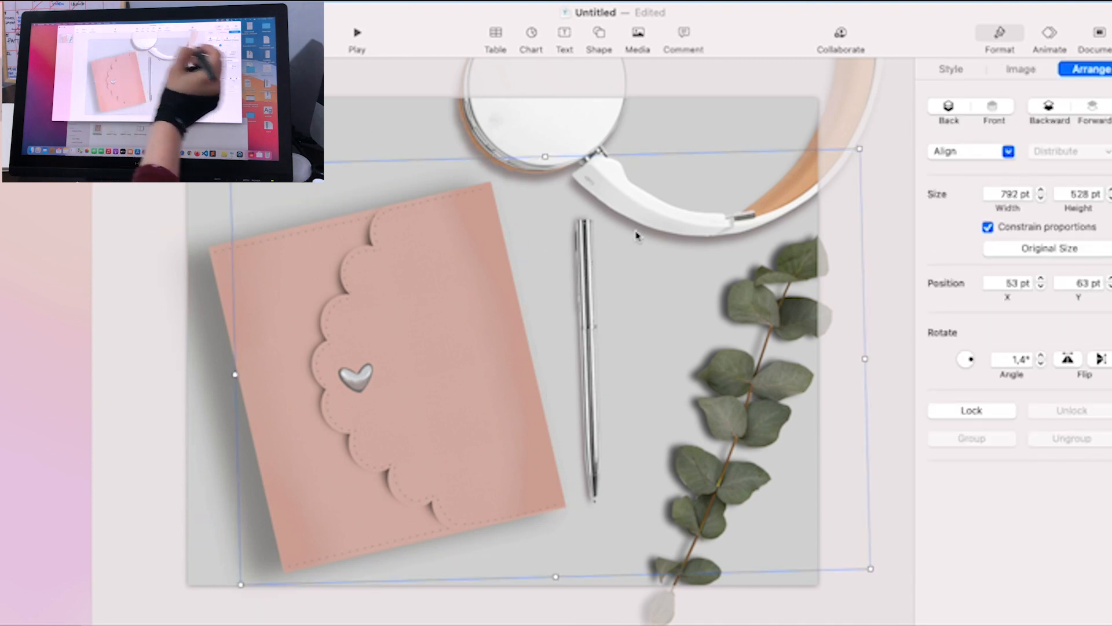
click(971, 410)
Step: Add a slide link to the pink notebook cover that leads to the next slide
click(217, 270)
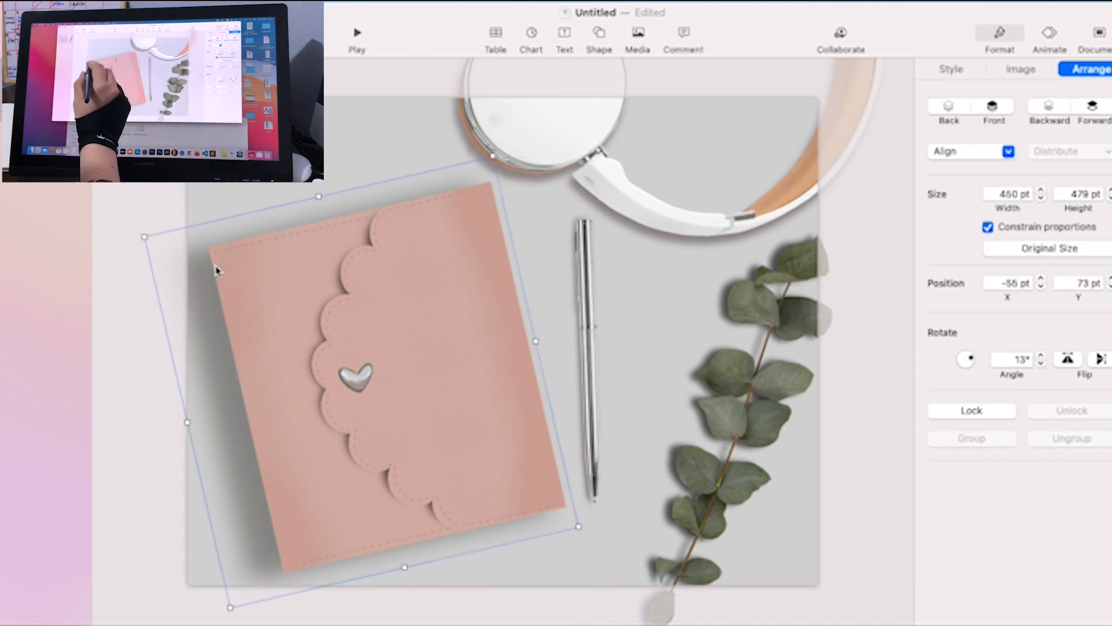
click(762, 387)
click(267, 476)
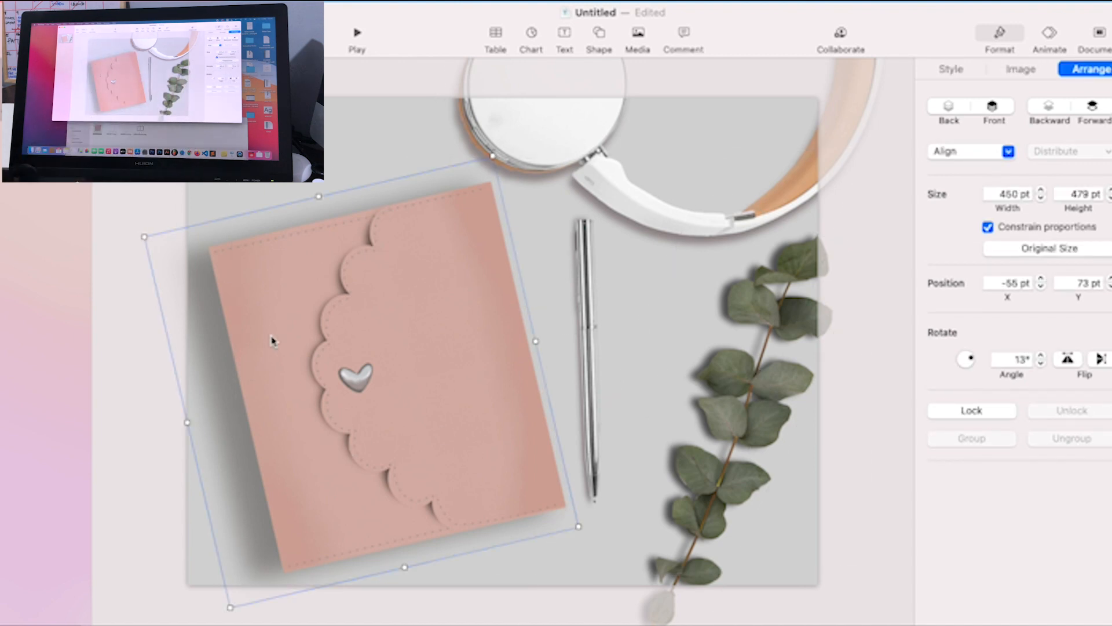
right_click(421, 392)
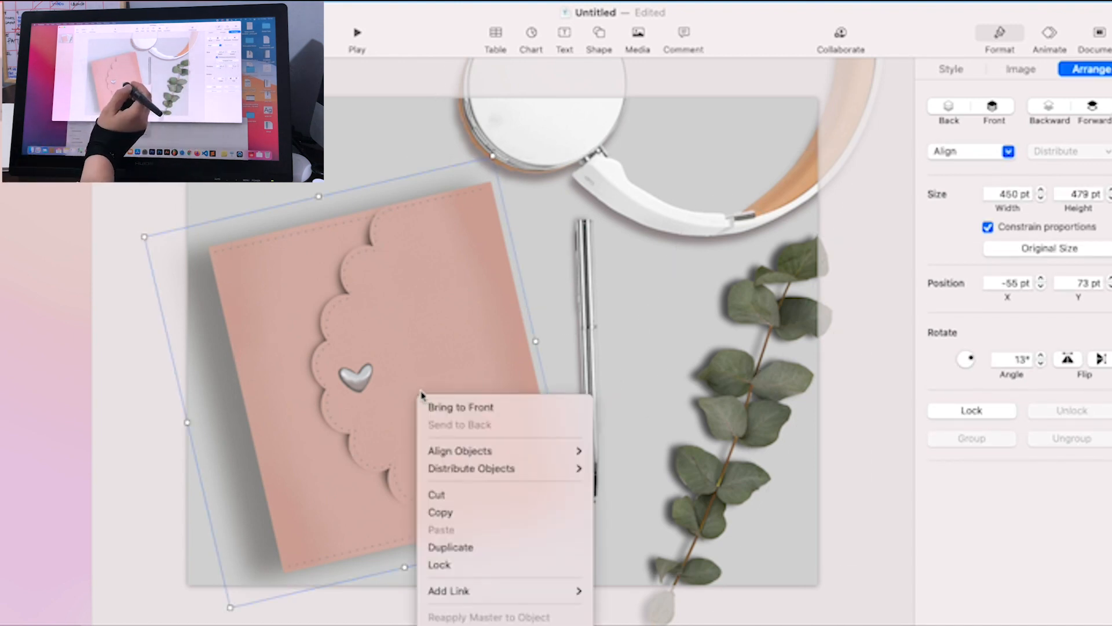
click(463, 512)
right_click(403, 295)
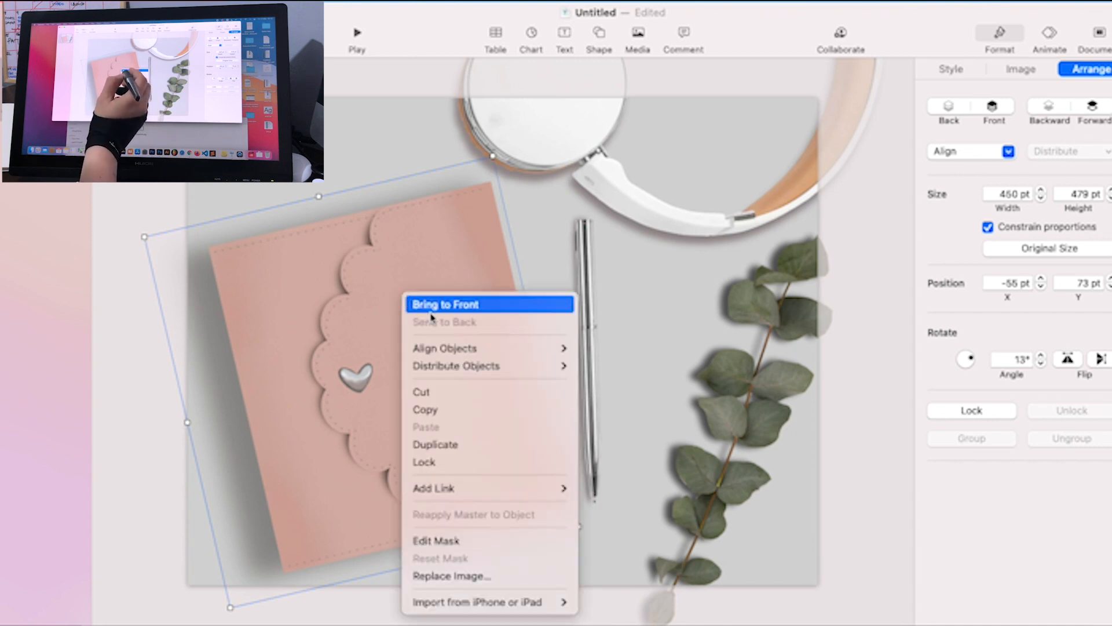
mouse_move(418, 495)
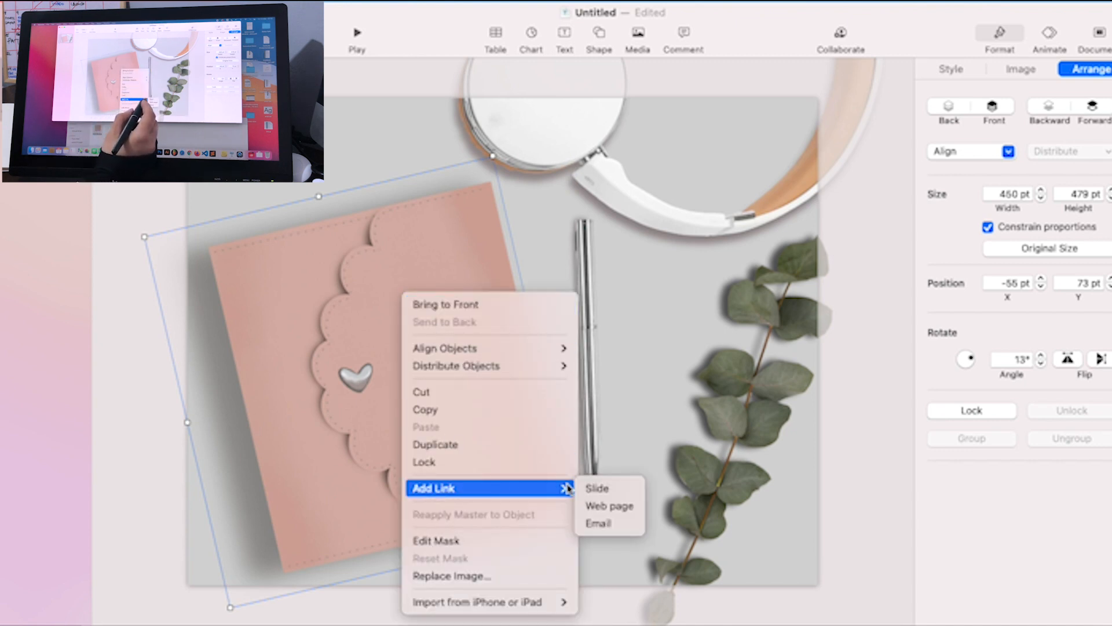
click(607, 489)
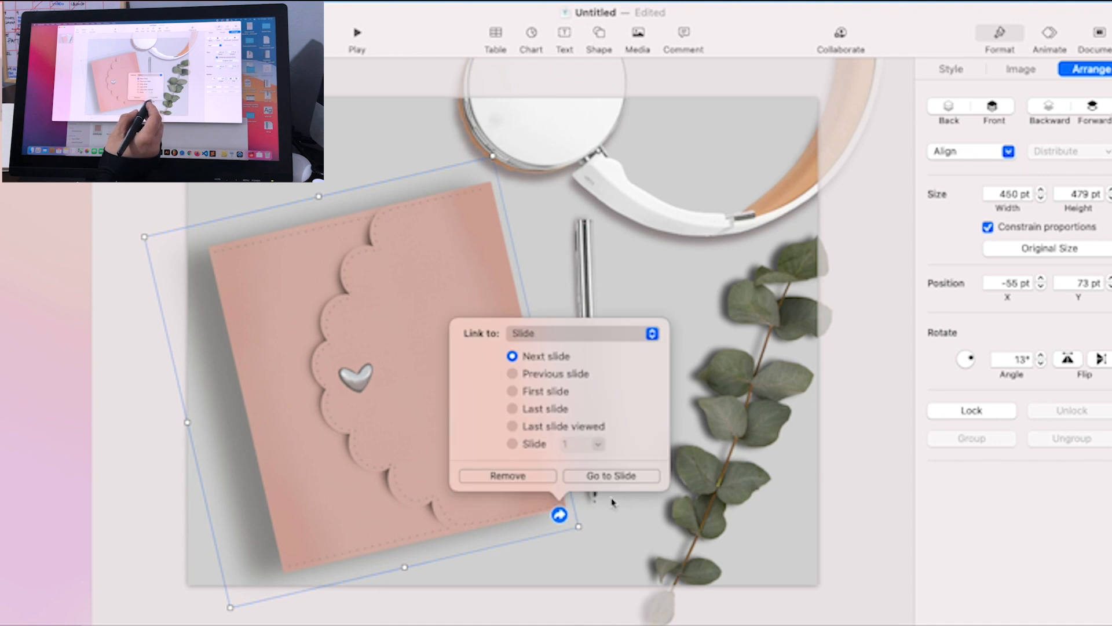
click(601, 477)
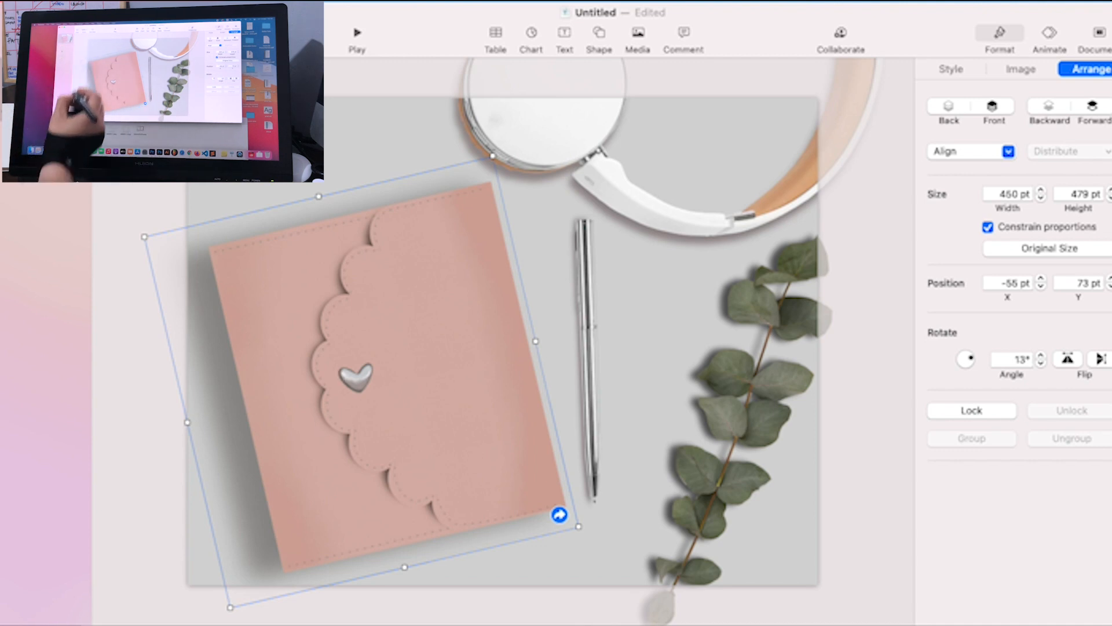
Step: Add a new blank slide and fill its background with light grey
click(210, 33)
click(311, 400)
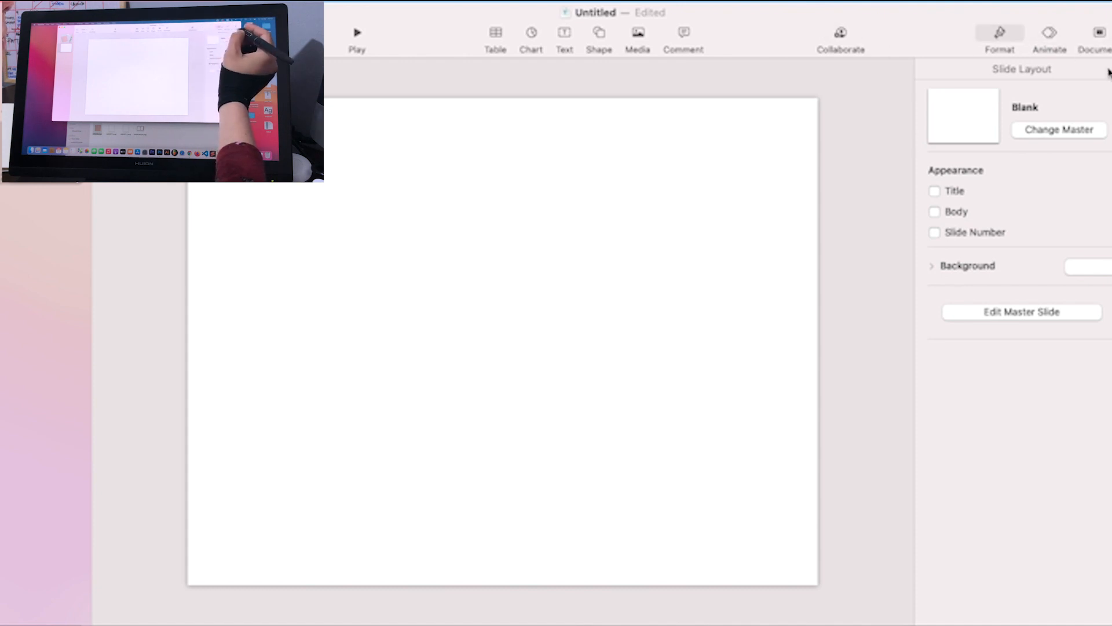
click(1099, 34)
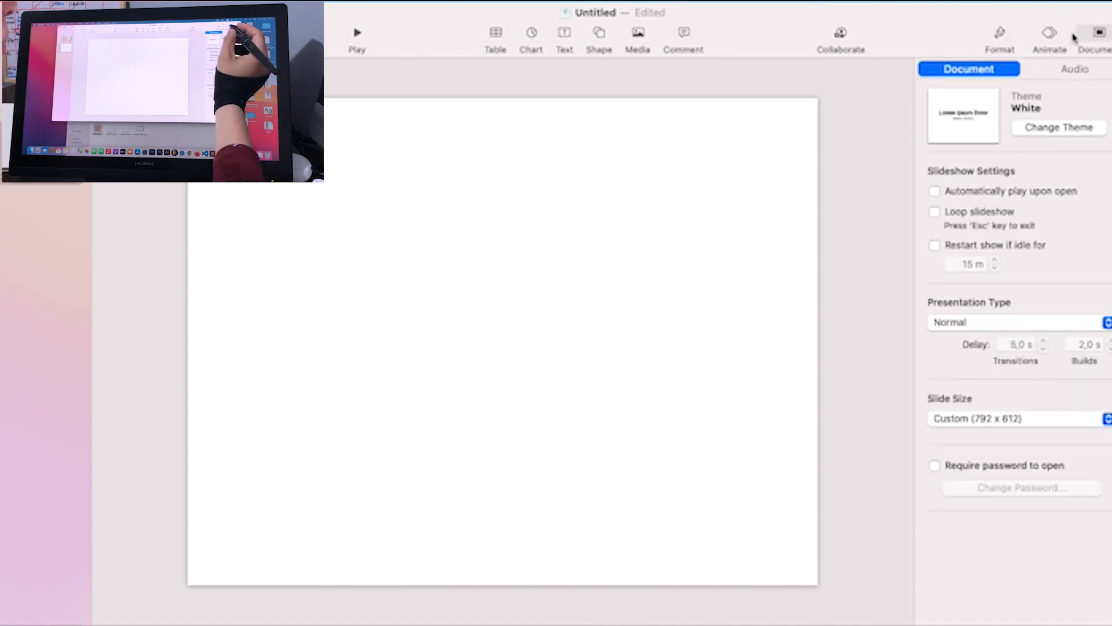
click(1000, 35)
click(1093, 267)
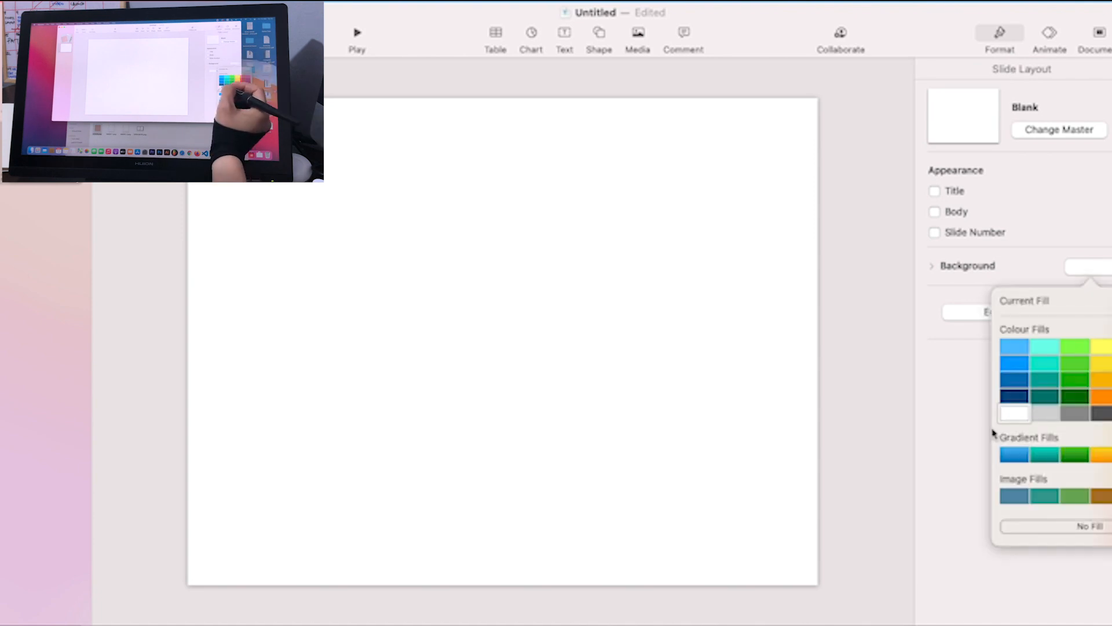
click(1042, 418)
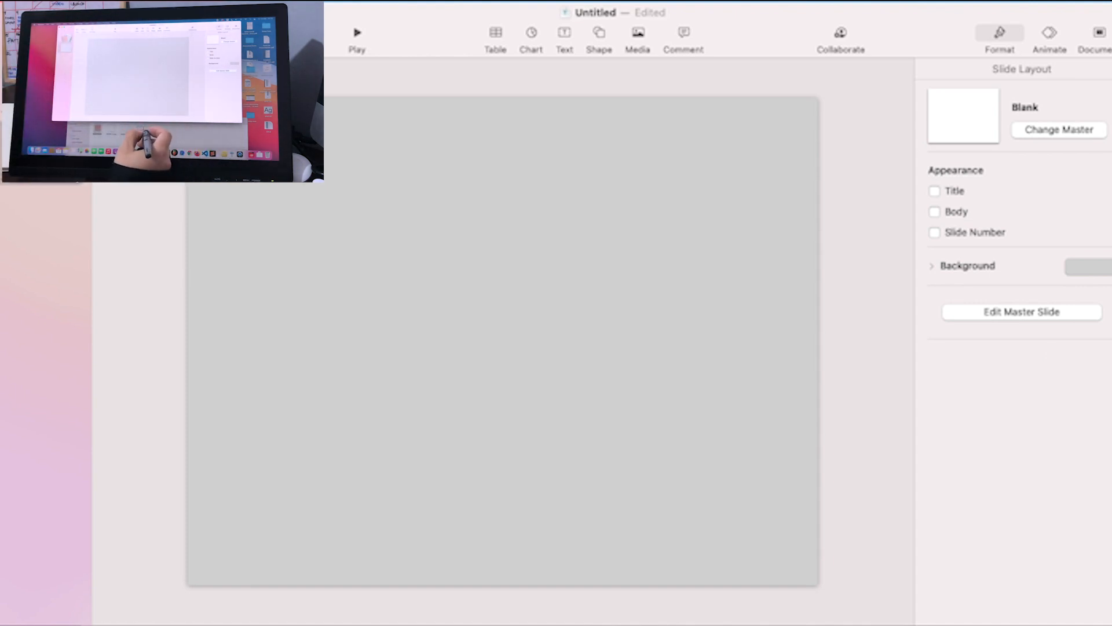
Step: Place the open planner image on the new slide, enlarge it to 824 × 546 pt and position it at X -16 pt, Y 62 pt
drag(1109, 348, 592, 419)
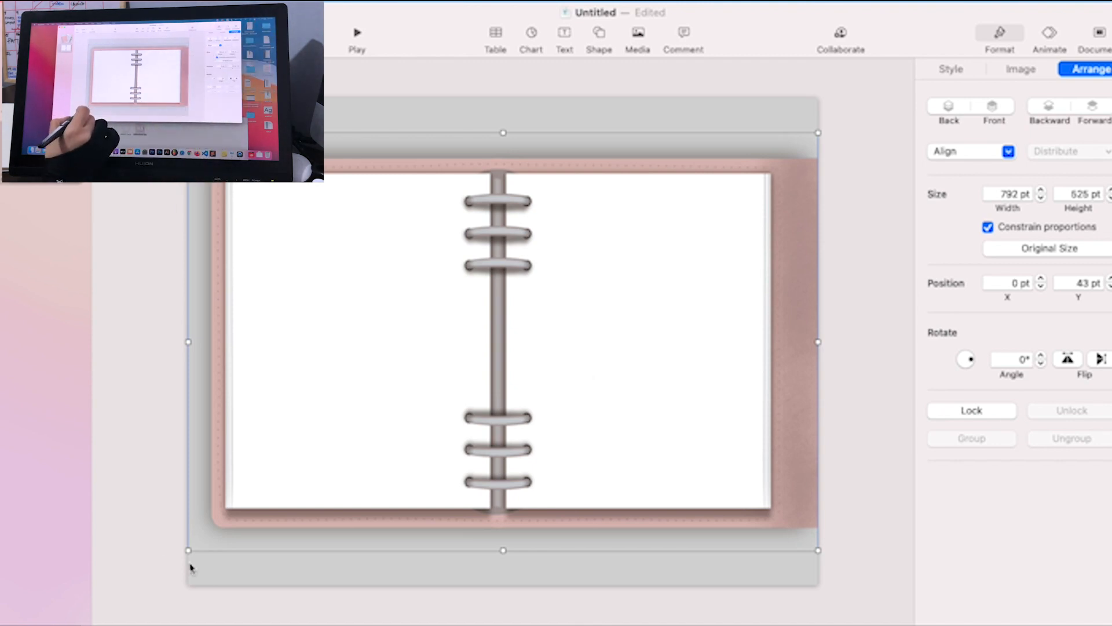
drag(188, 549, 176, 559)
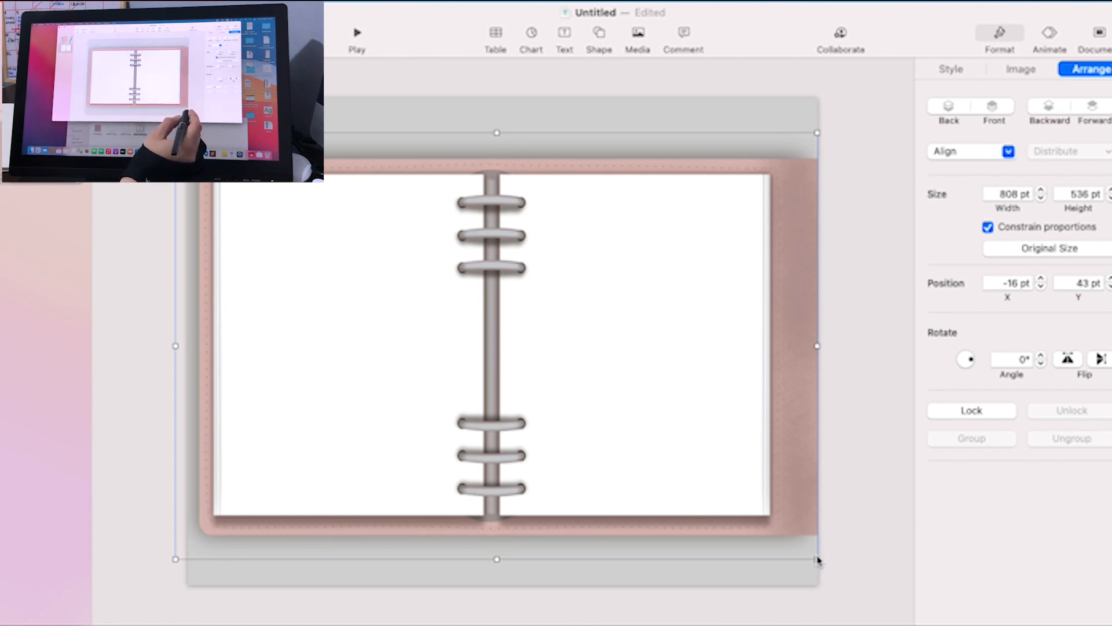
drag(818, 560, 834, 565)
click(712, 598)
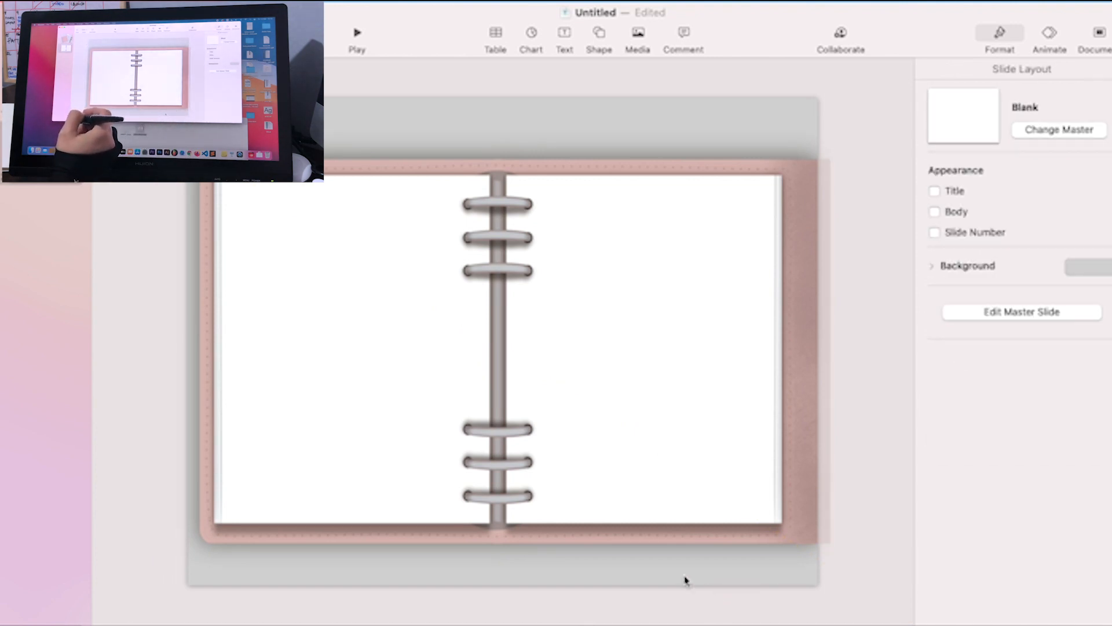
click(607, 371)
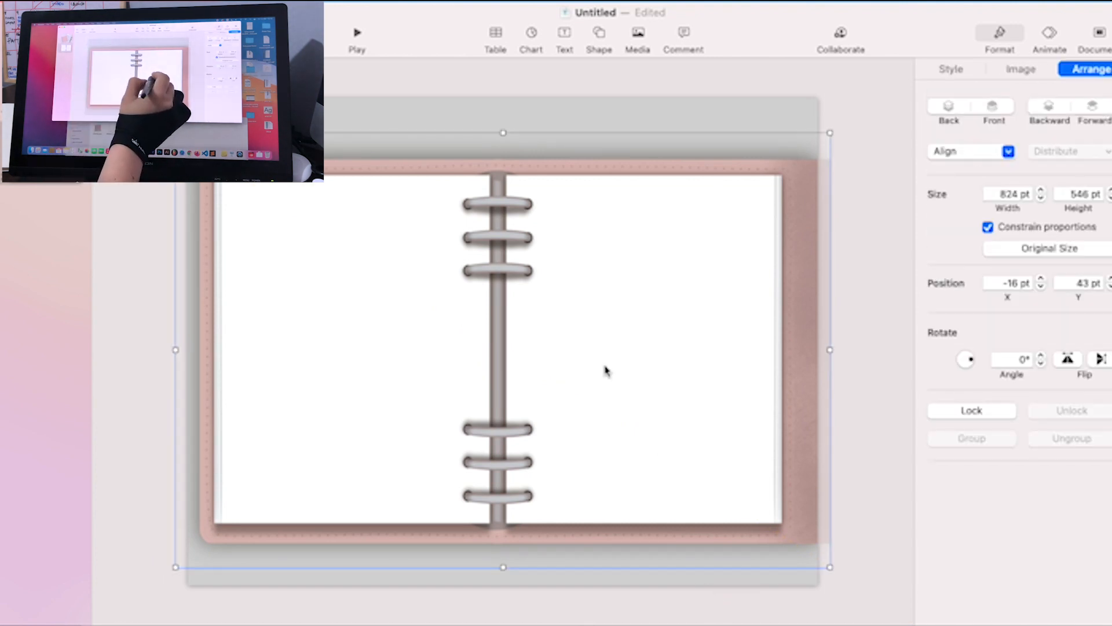
drag(615, 437, 589, 471)
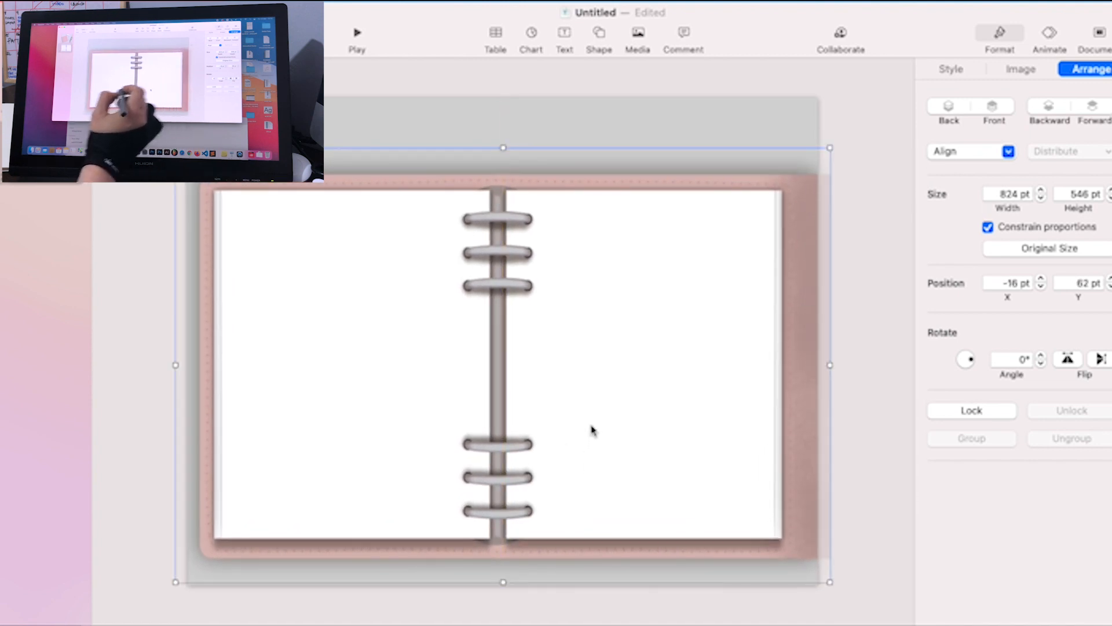
Step: Place the silver pen image nearly horizontally on the grey area above the open planner
click(107, 571)
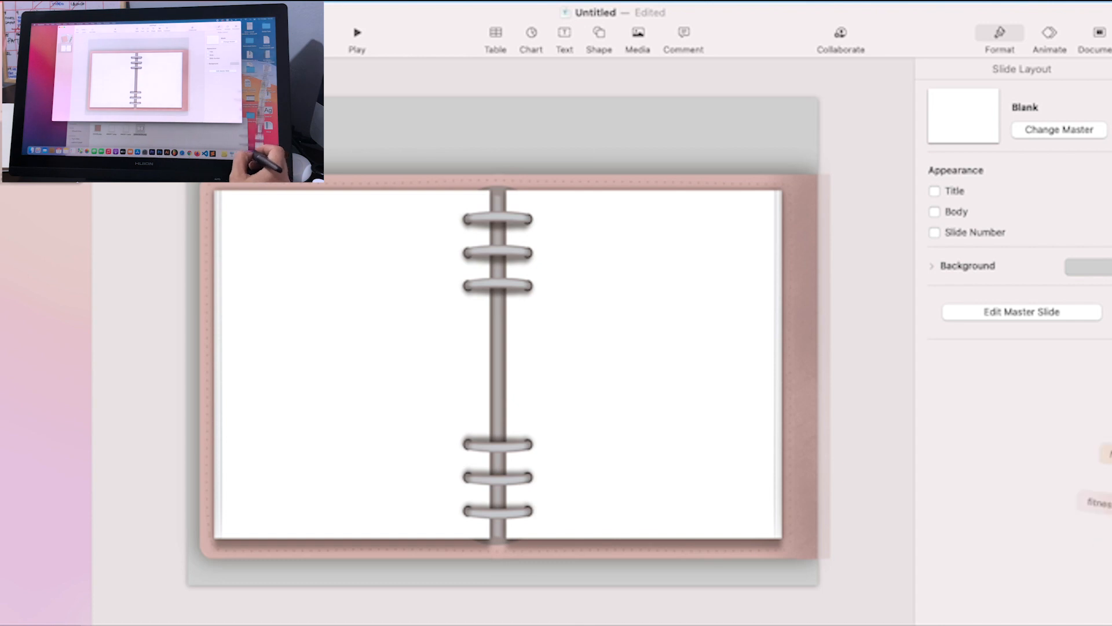
drag(1111, 620, 406, 205)
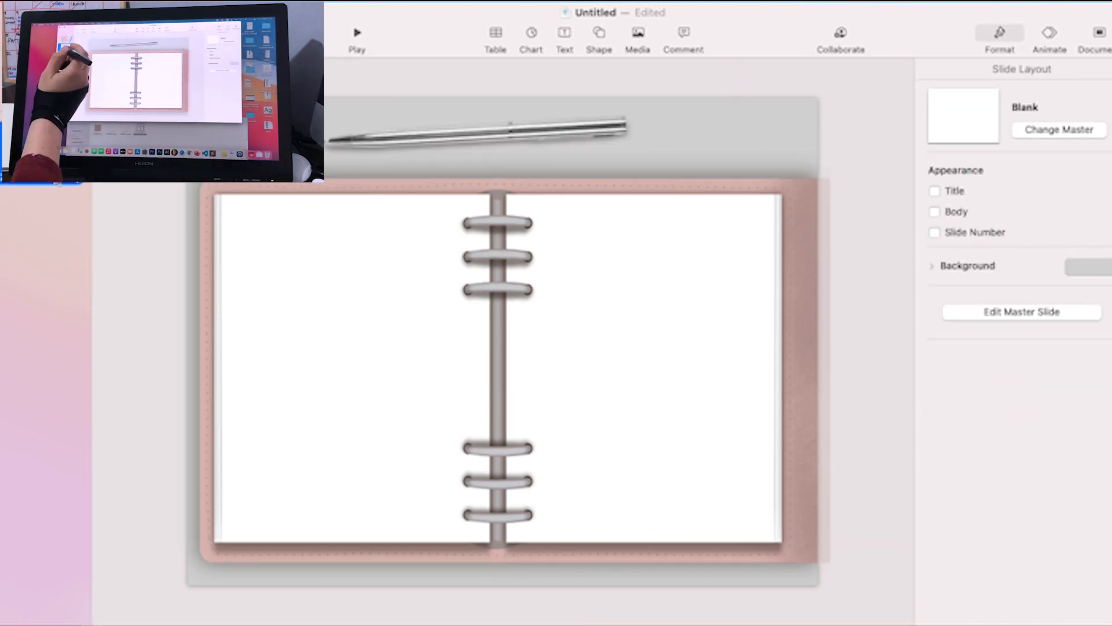
Step: Copy the open planner slide from the slide list
right_click(56, 158)
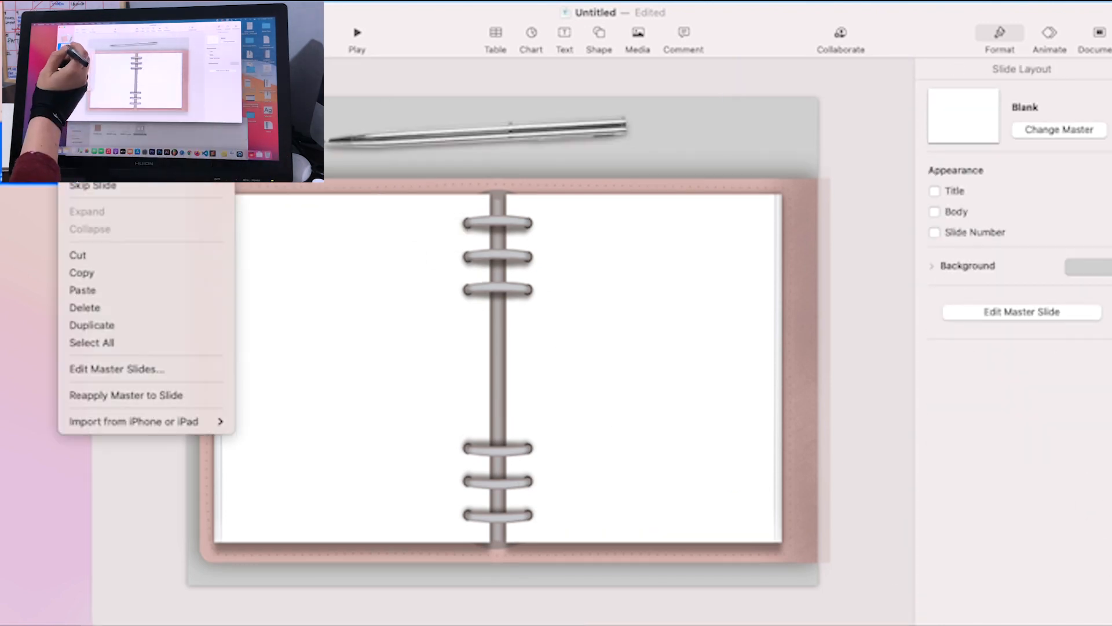
click(104, 274)
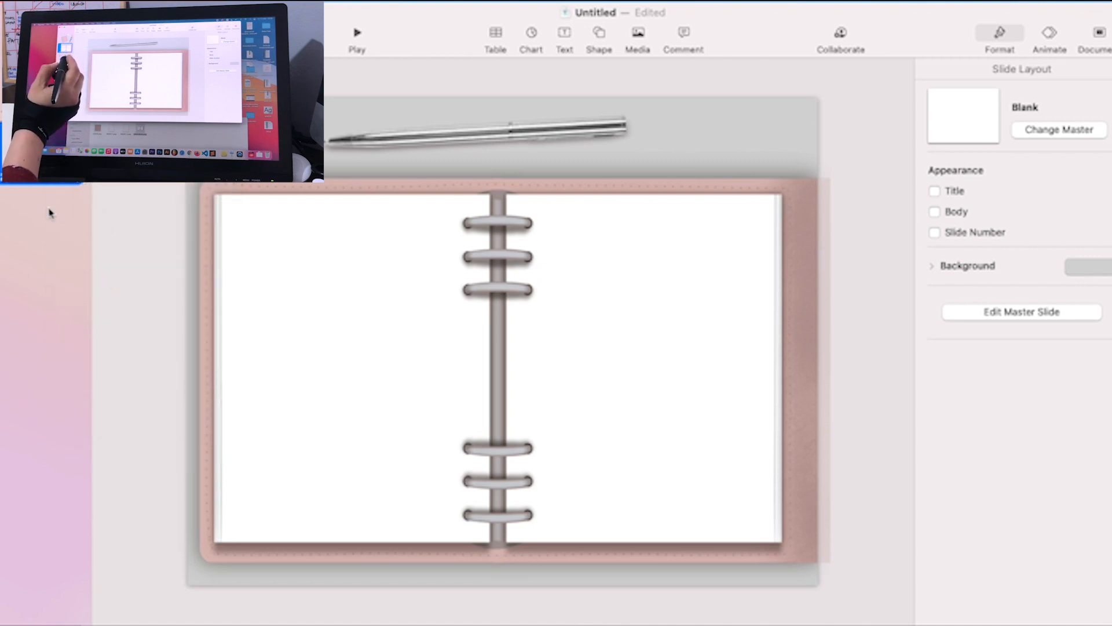
right_click(49, 173)
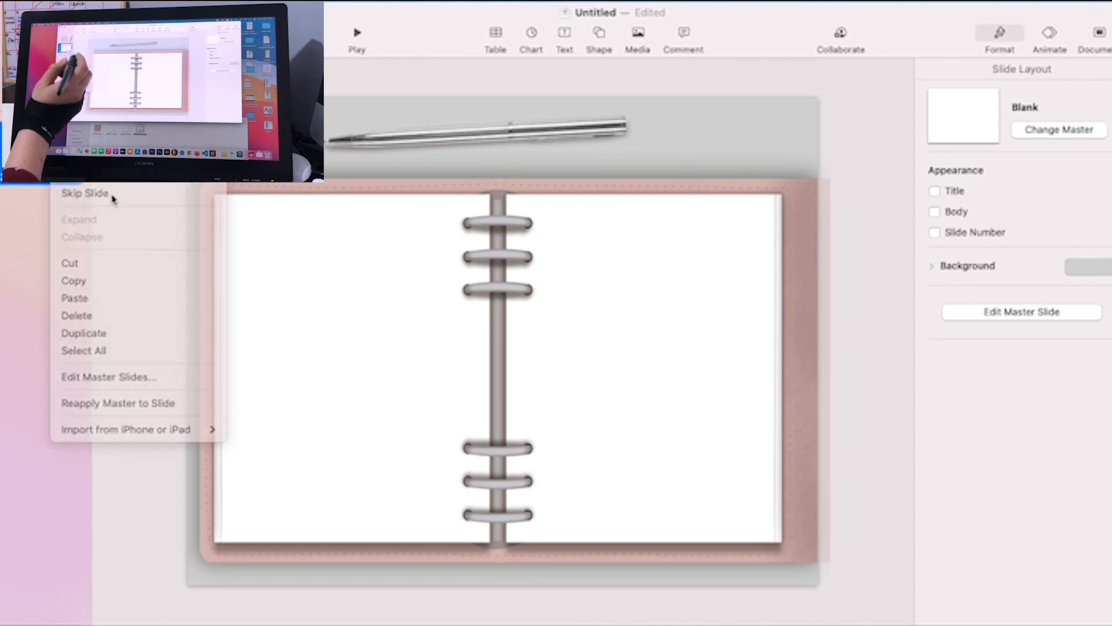
click(100, 284)
Step: Try to paste the copied planner slide as the third slide
right_click(66, 153)
click(54, 150)
right_click(38, 143)
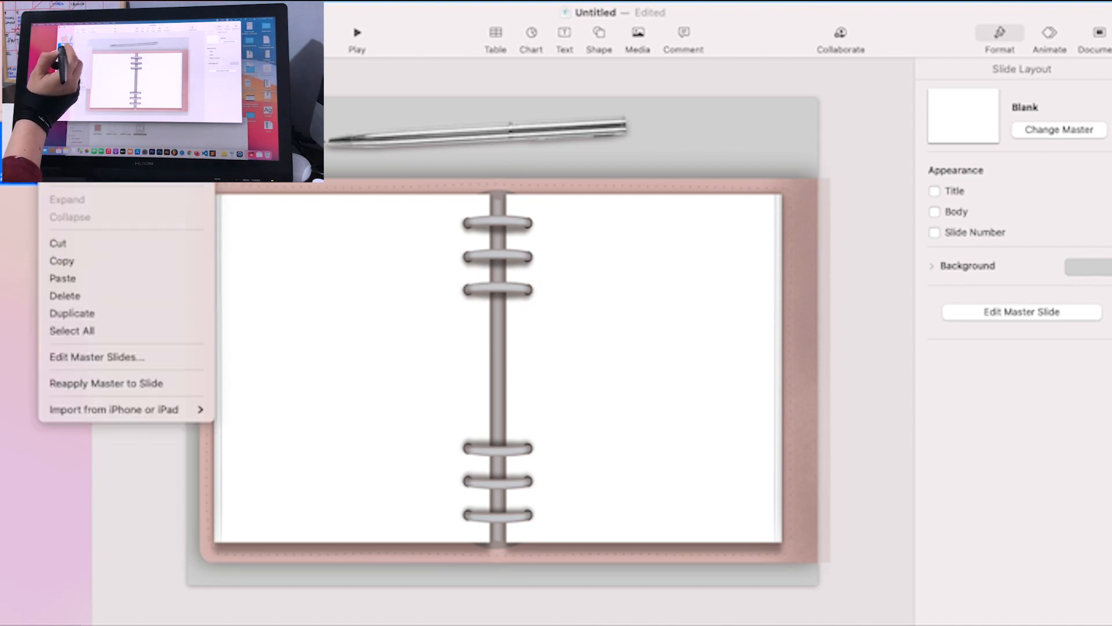
click(41, 148)
right_click(46, 155)
click(68, 167)
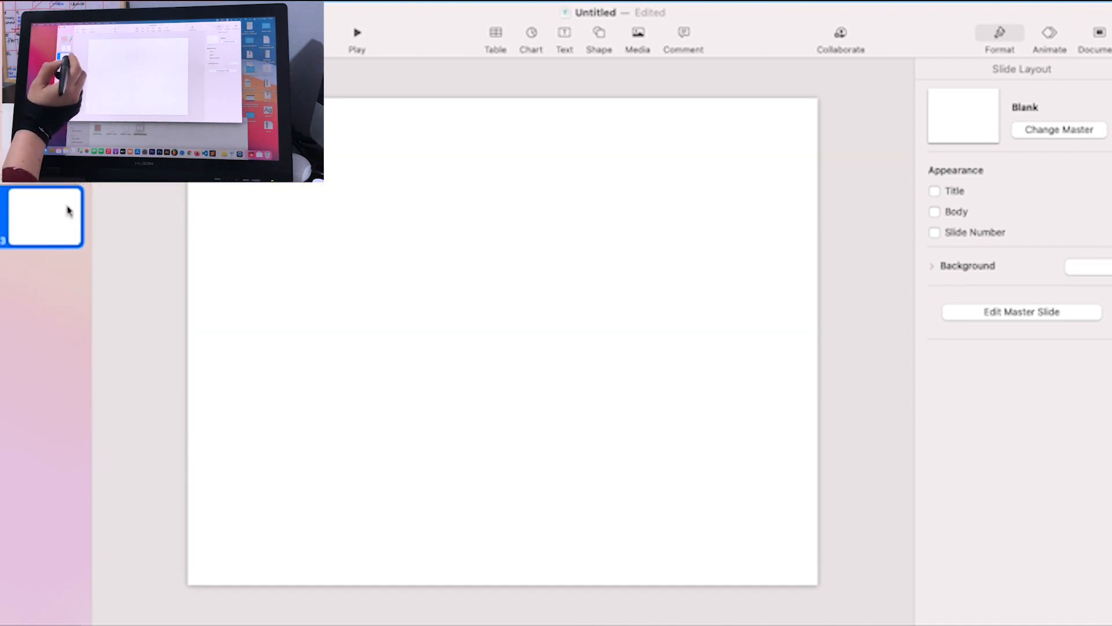
key(super+v)
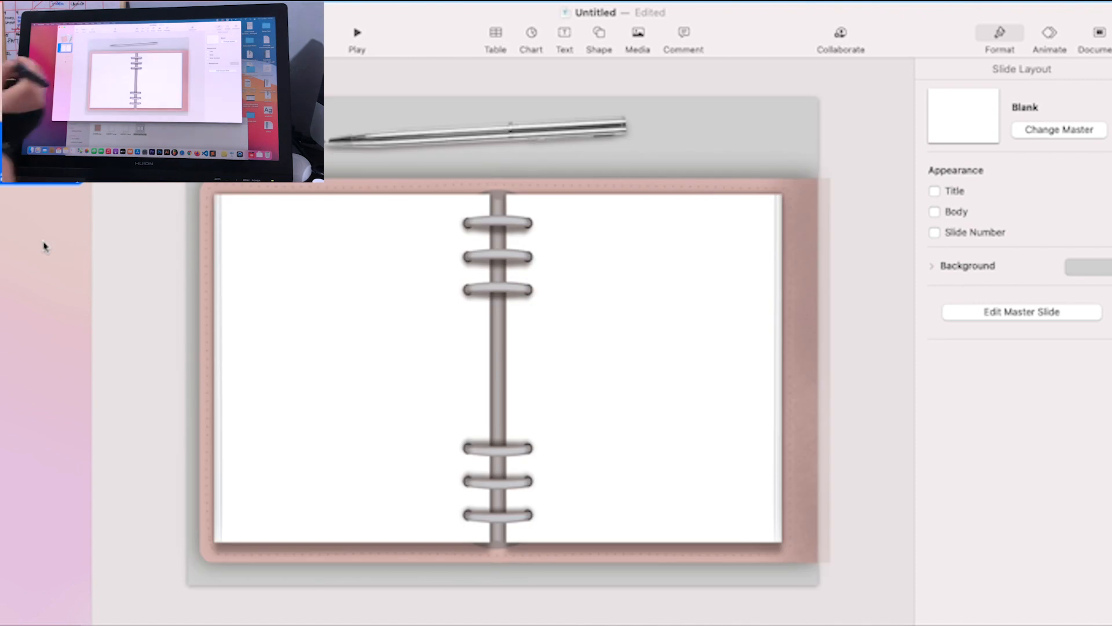
Step: Paste the copied open planner slide as the third slide
right_click(52, 175)
click(51, 174)
right_click(60, 166)
click(69, 181)
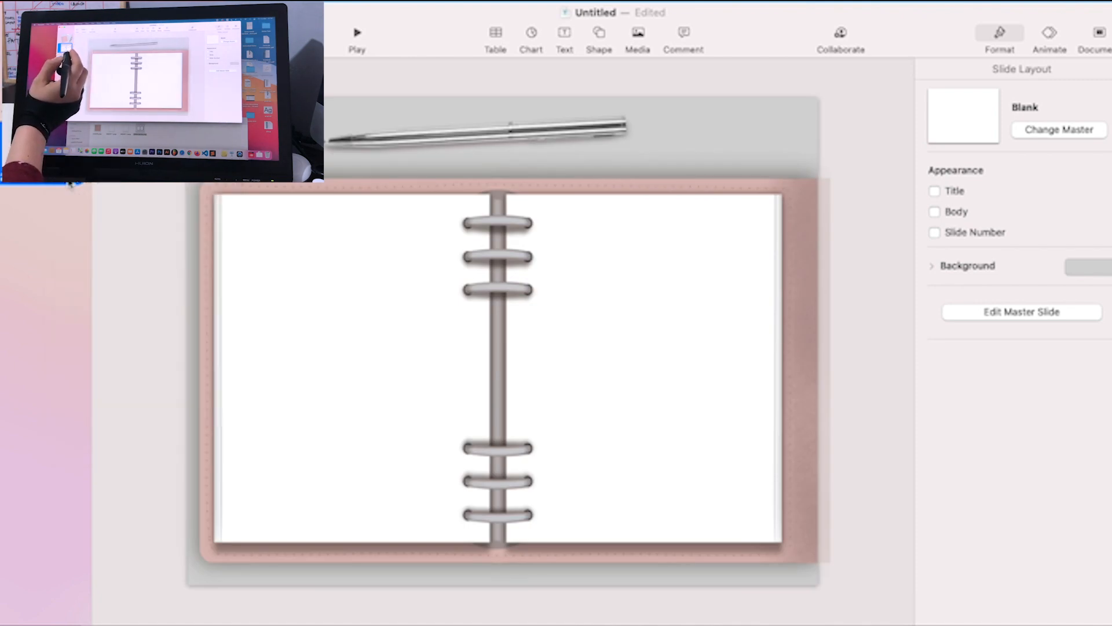
right_click(53, 183)
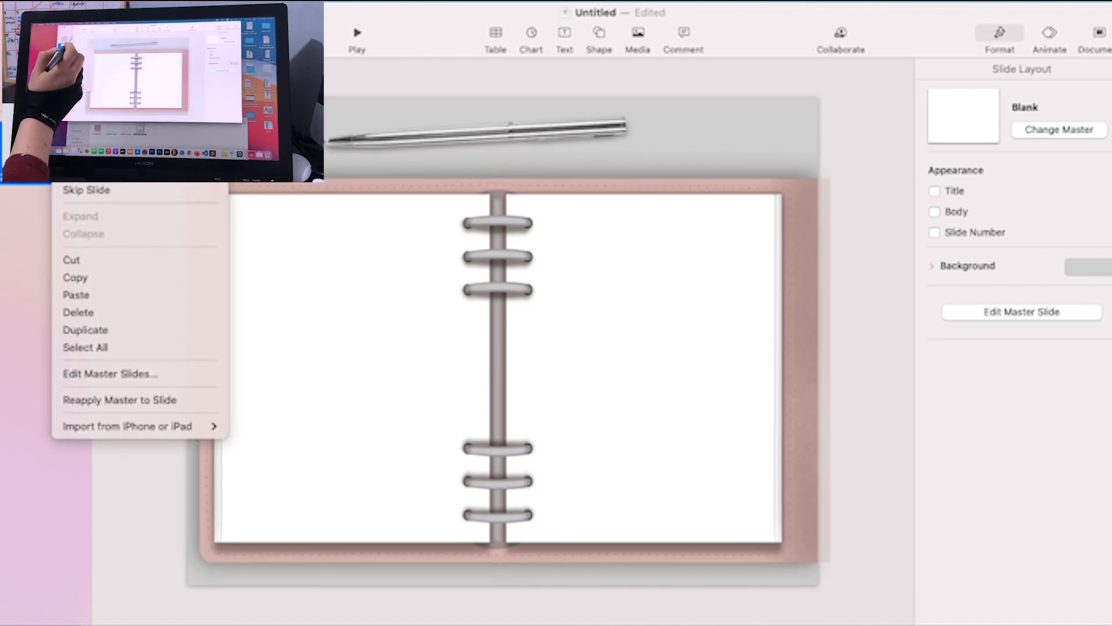
click(80, 295)
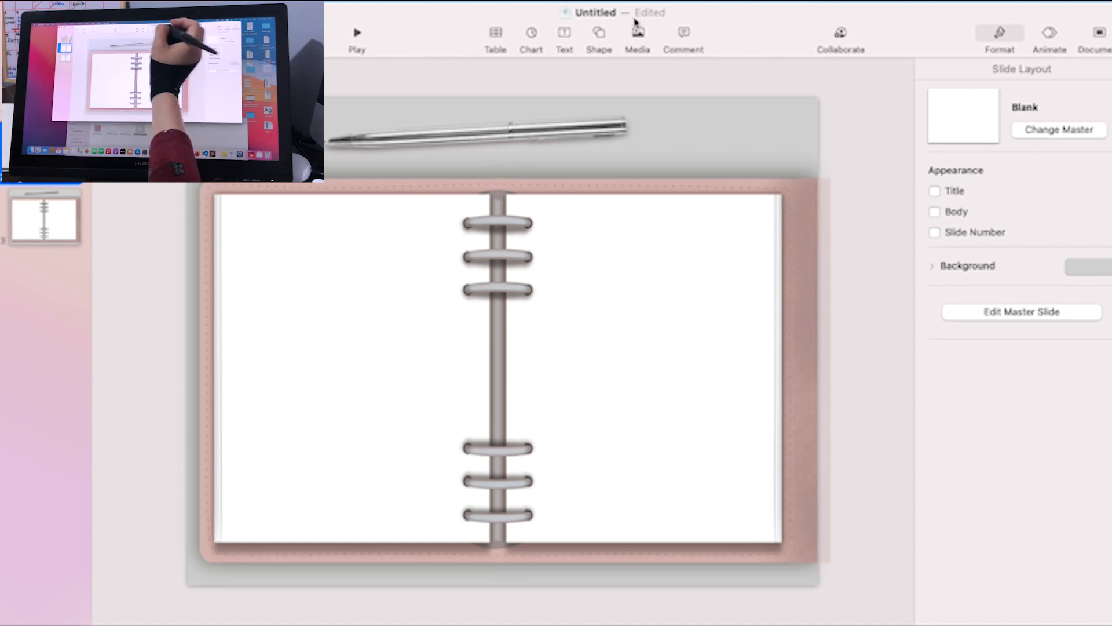
Step: Add a square shape of about 70 × 72 pt near the upper-left of the left page, at X 58 pt, Y 182 pt
click(598, 36)
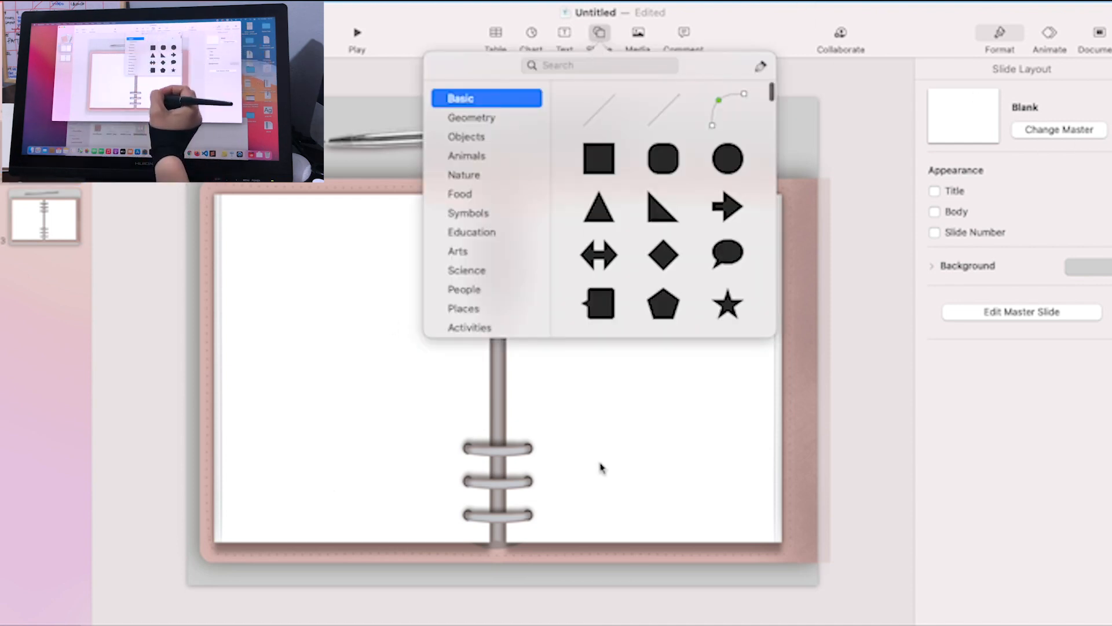
click(599, 158)
drag(501, 341, 273, 283)
drag(312, 322, 289, 300)
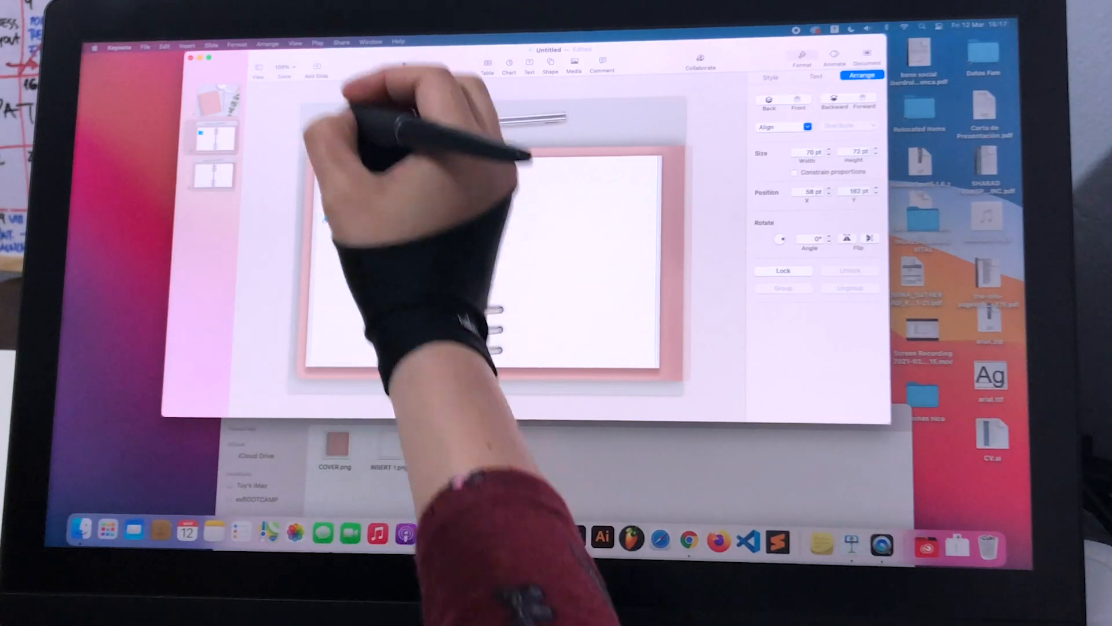
Step: Remove the blue fill from the square on the left page
click(169, 36)
click(294, 129)
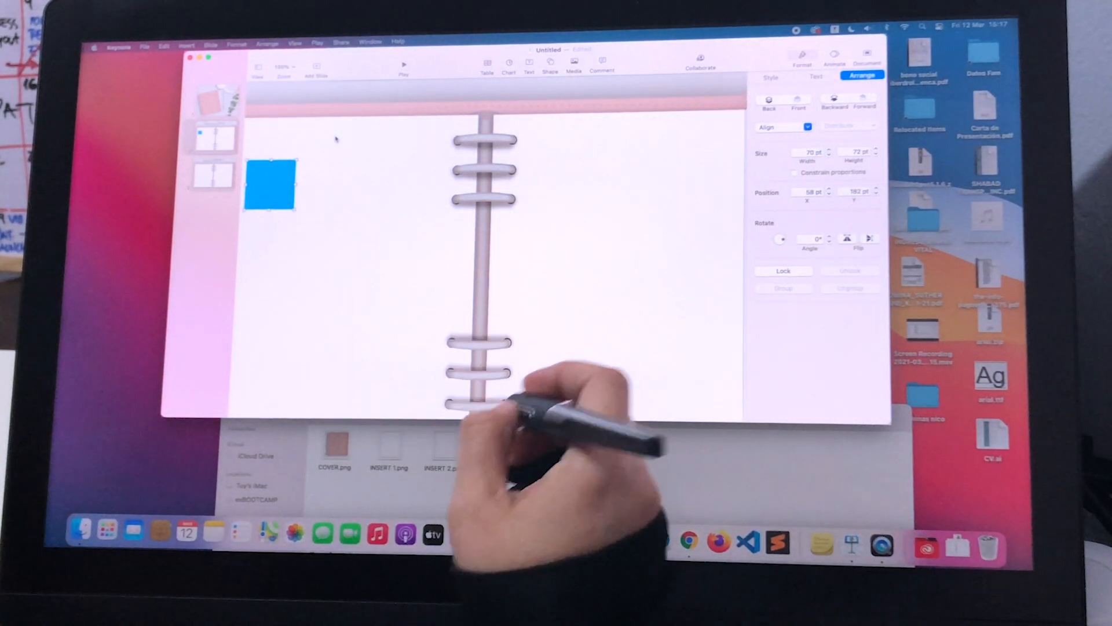
click(362, 316)
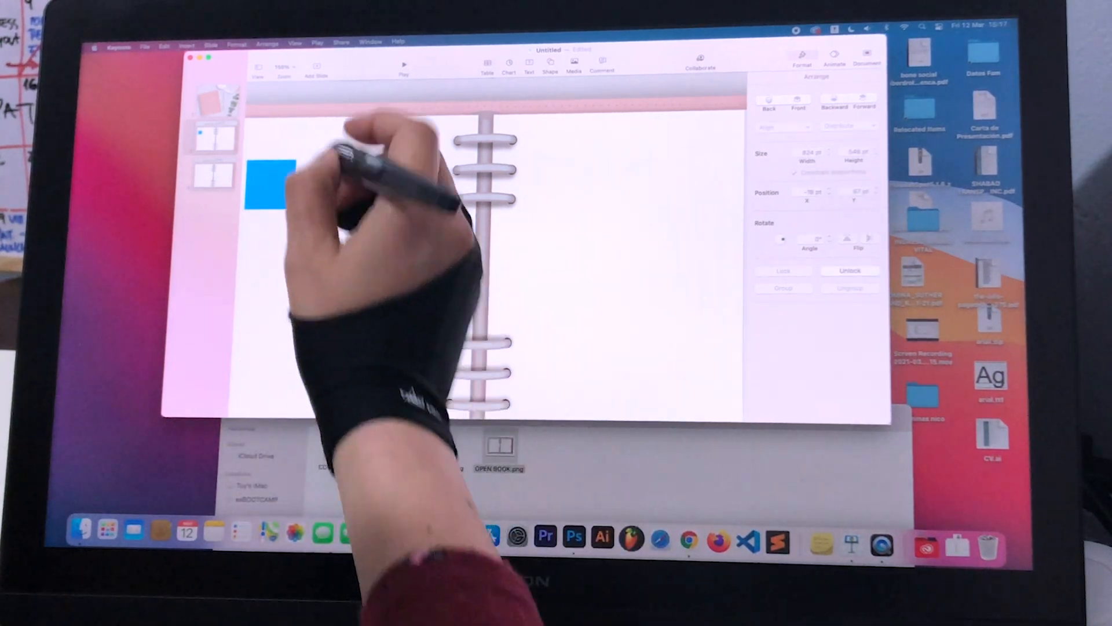
click(284, 68)
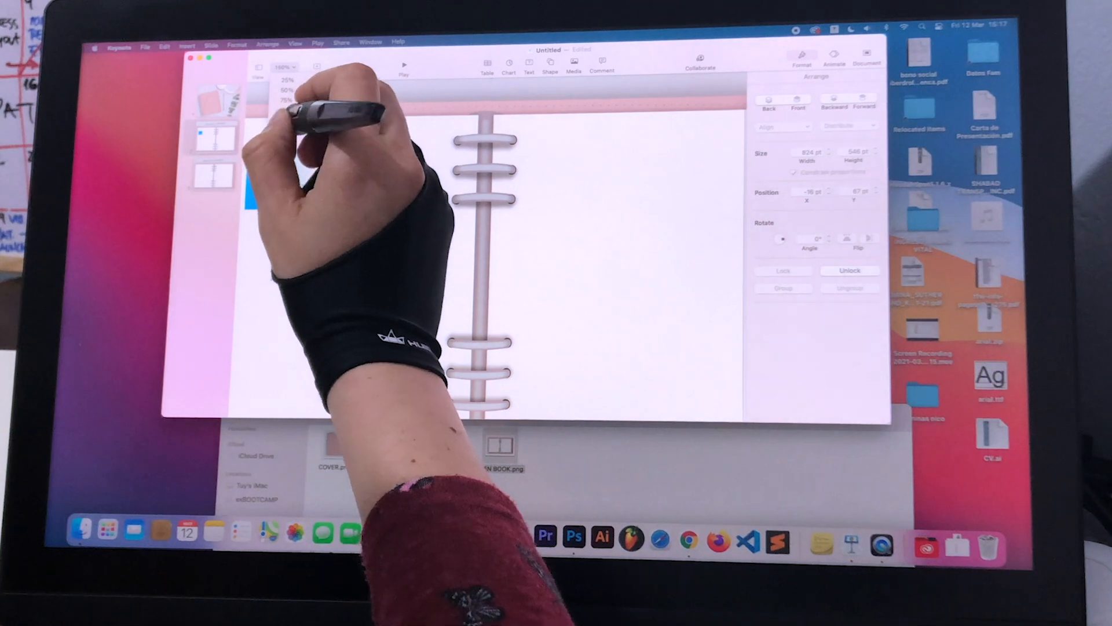
click(288, 118)
click(303, 196)
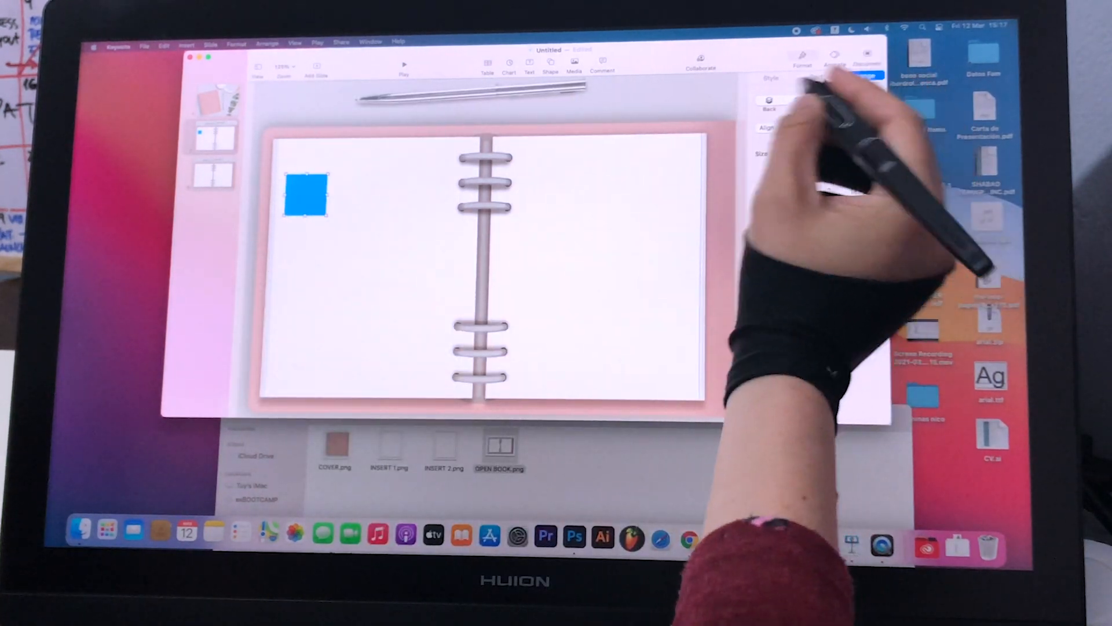
click(802, 58)
click(805, 58)
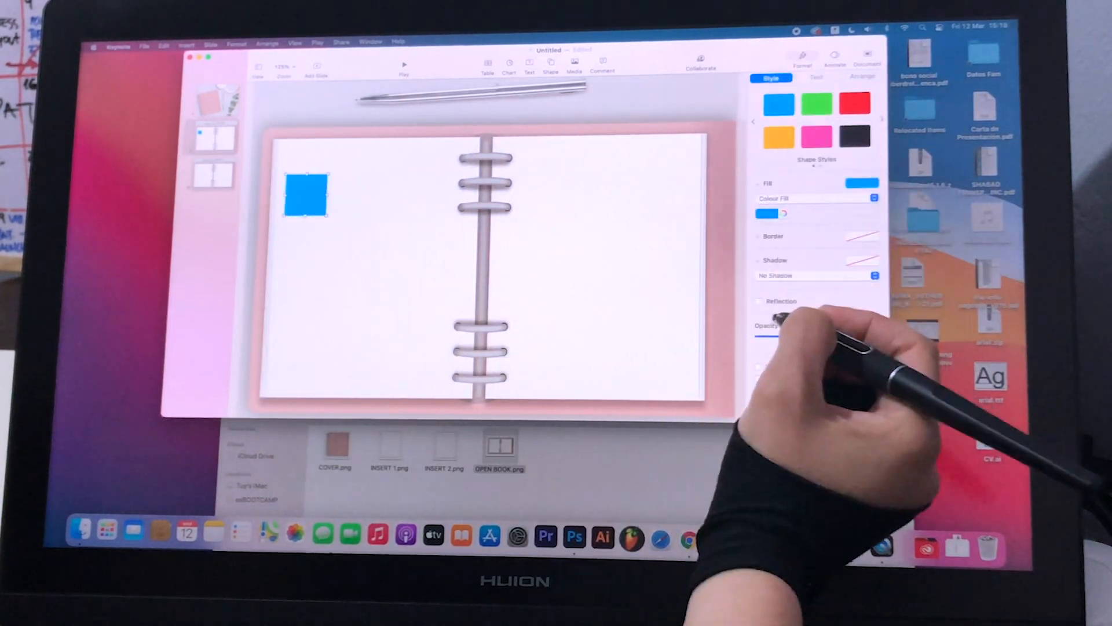
click(767, 213)
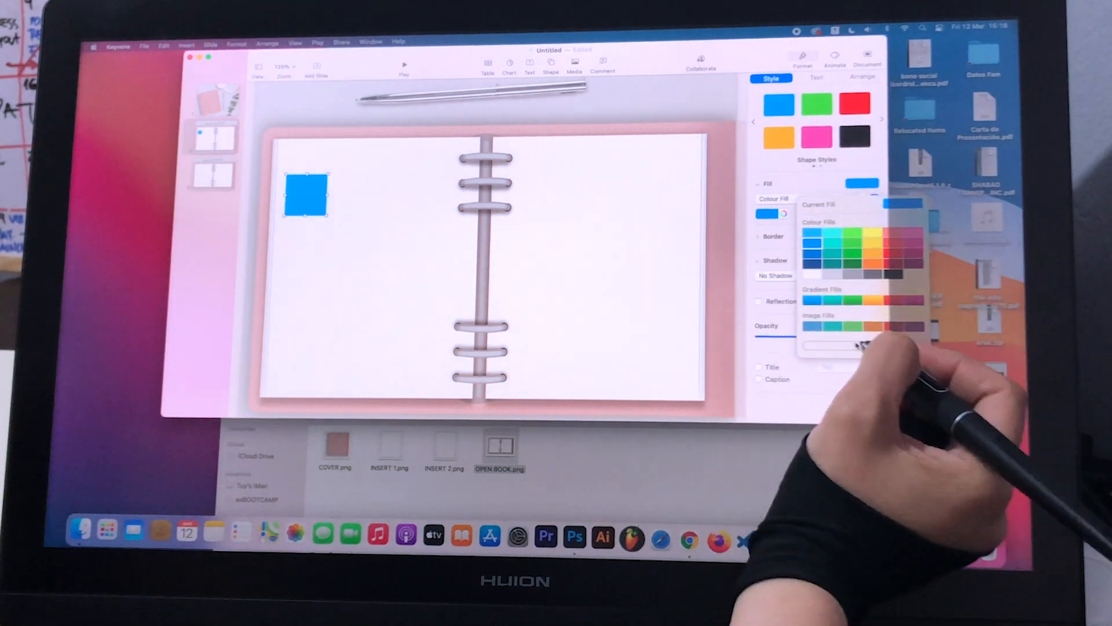
click(861, 344)
Step: Try the heavier border styles on the square and settle on the thin solid line
click(863, 226)
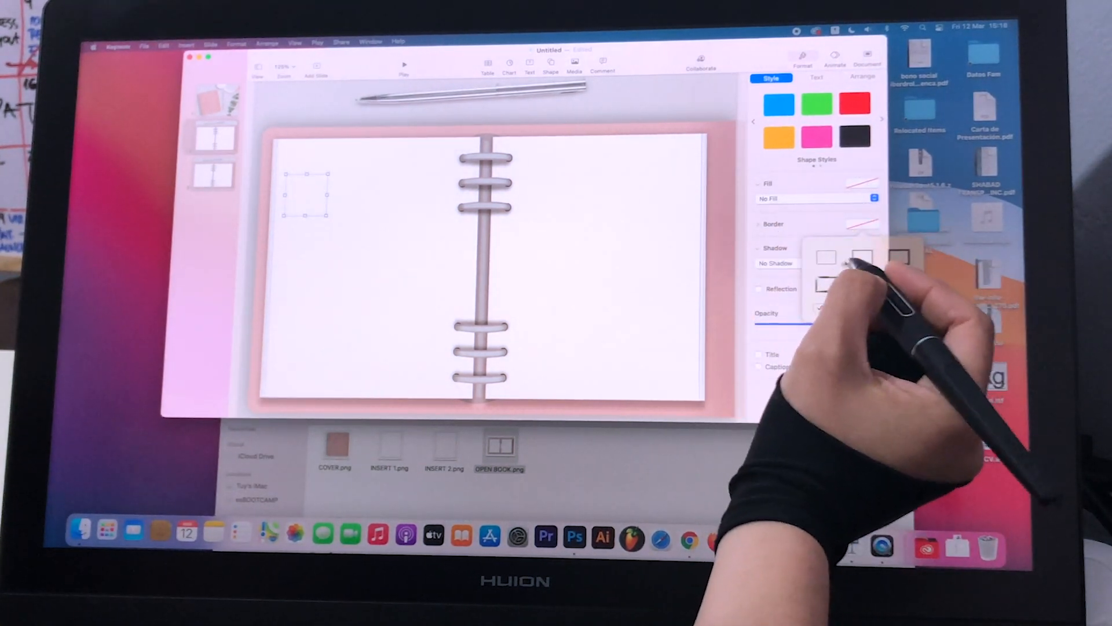
click(862, 257)
click(863, 224)
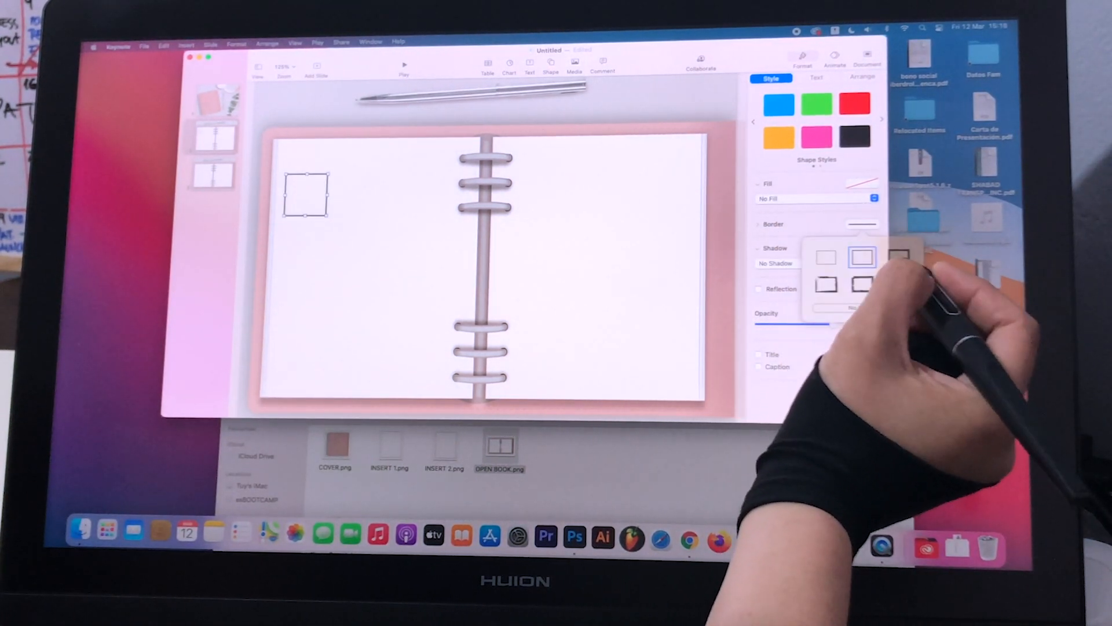
click(899, 256)
click(863, 225)
click(497, 246)
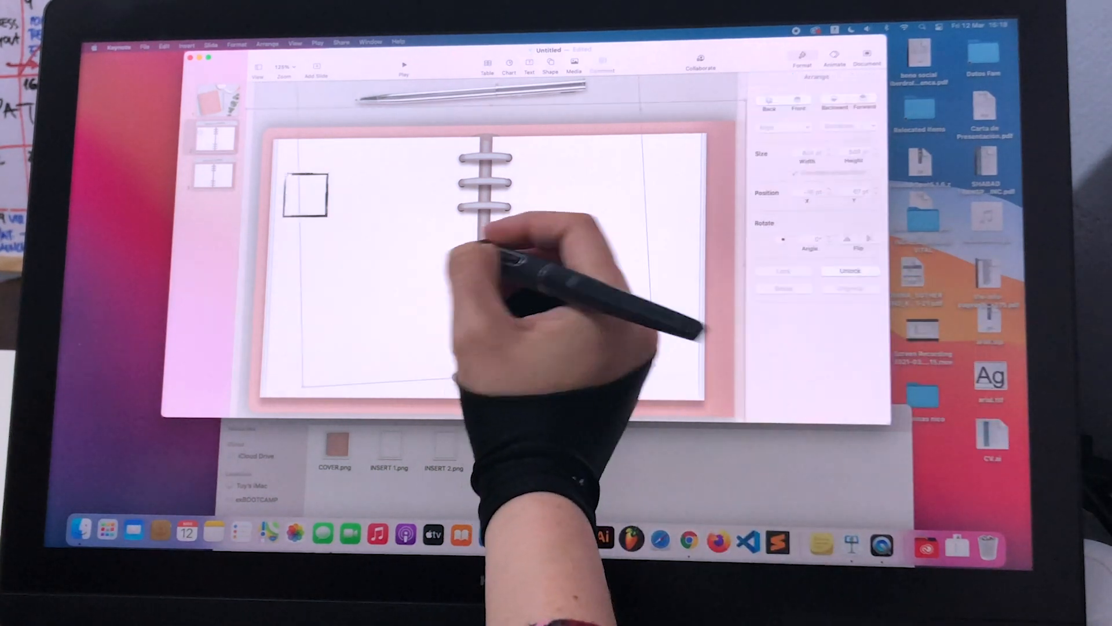
click(306, 194)
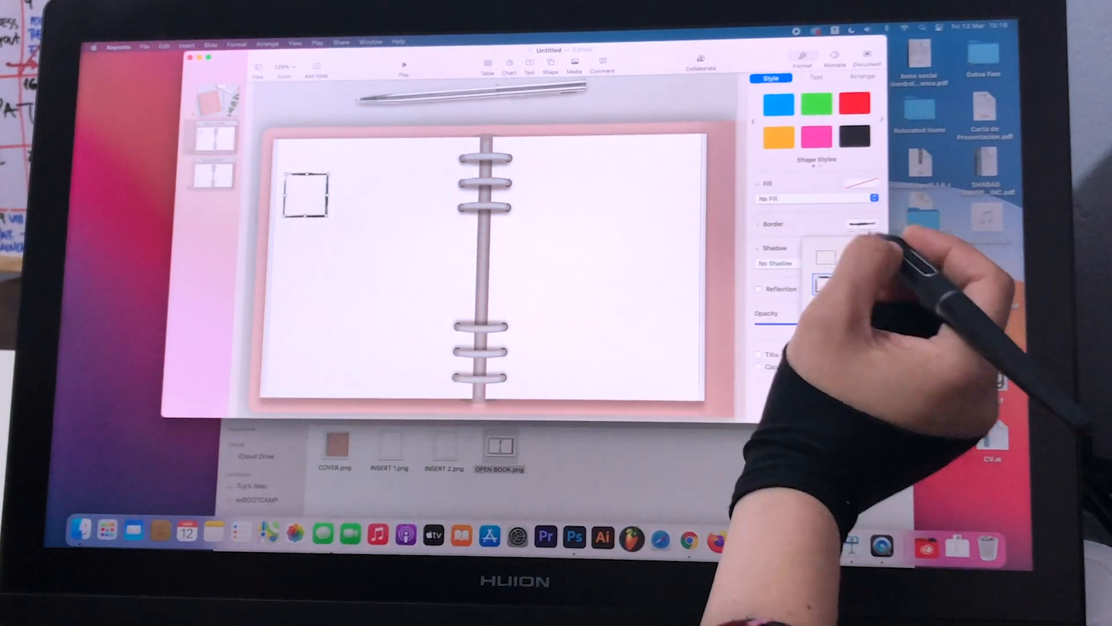
click(863, 224)
click(828, 256)
click(386, 253)
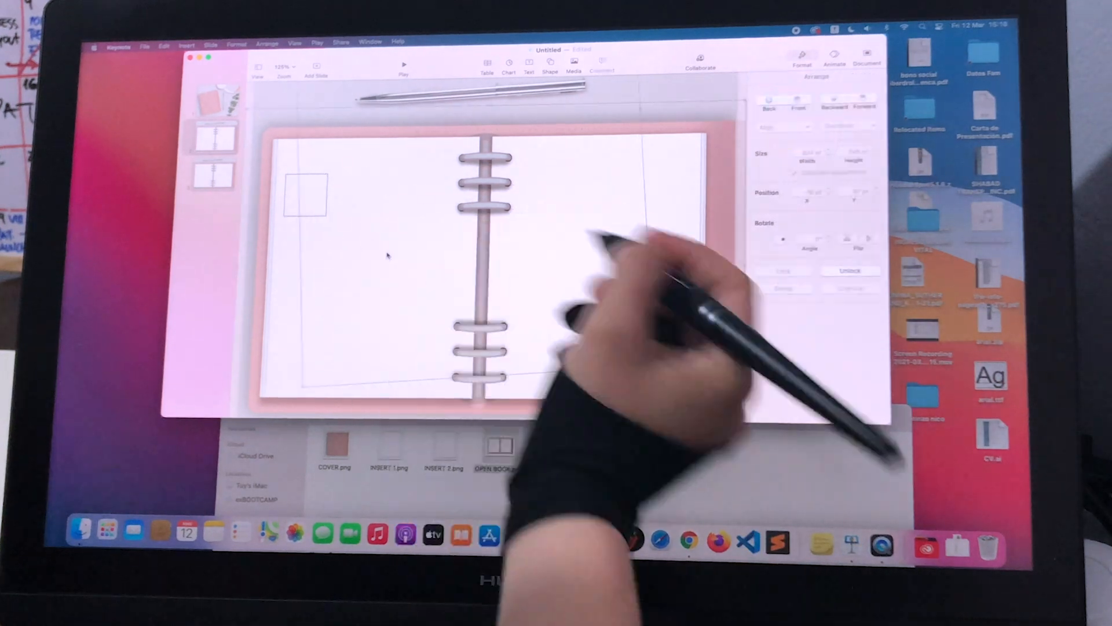
Step: Copy the outlined square and place the copy edge to edge on its right side
drag(340, 269, 370, 174)
key(super+c)
key(super+v)
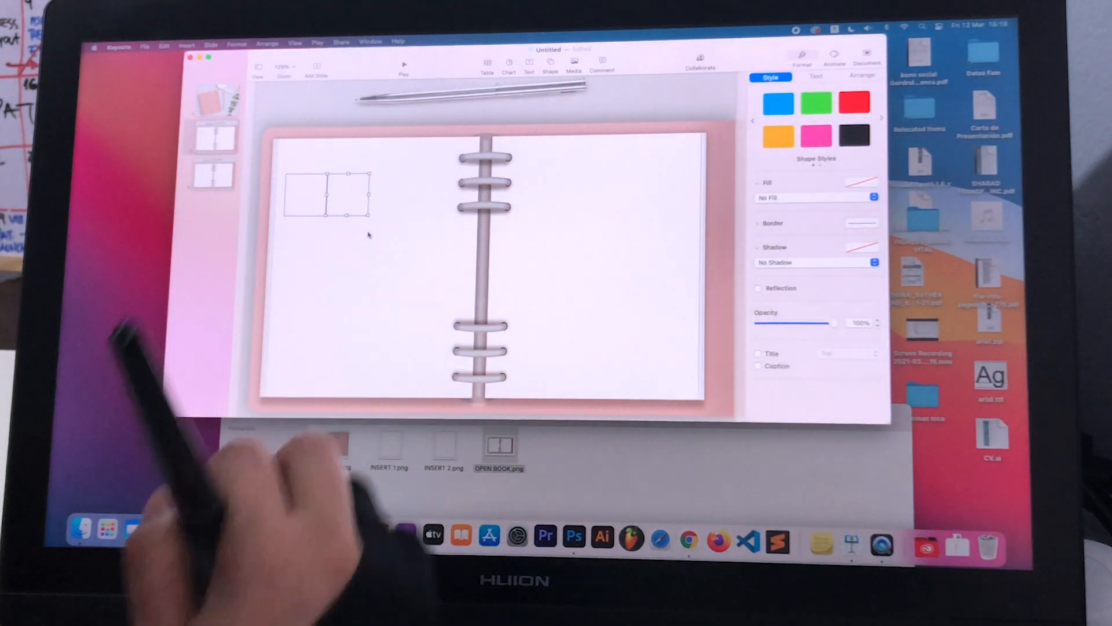
click(540, 247)
click(327, 178)
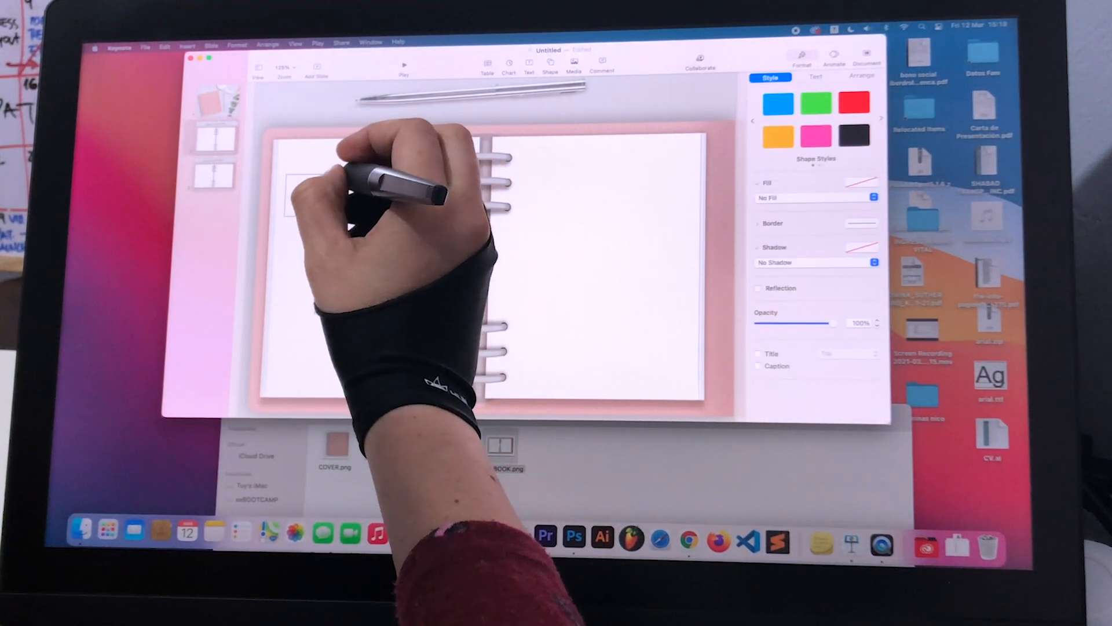
Step: Duplicate the pair of squares and place the copies alongside to complete a row of four
drag(278, 165, 412, 303)
key(super+d)
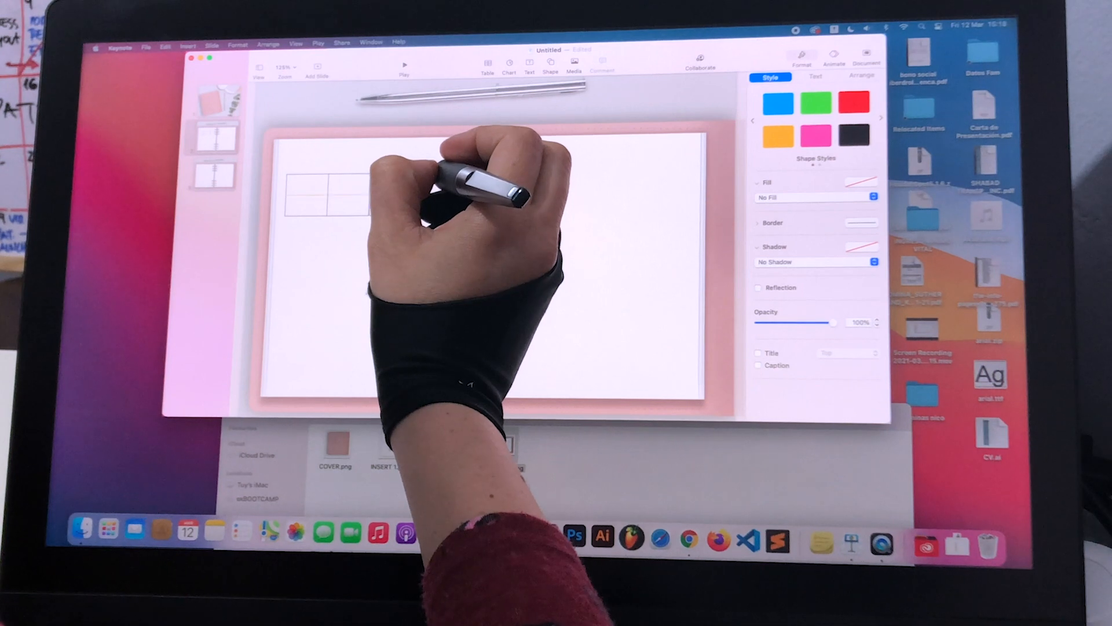
click(405, 268)
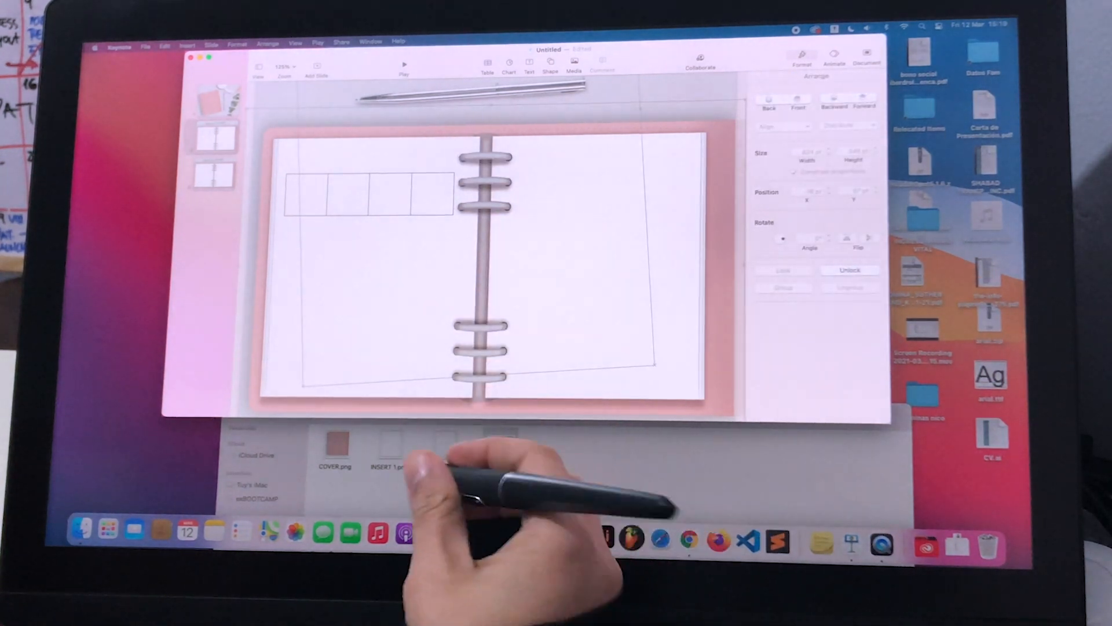
Step: Group the four squares of the row into one object
drag(280, 164, 471, 279)
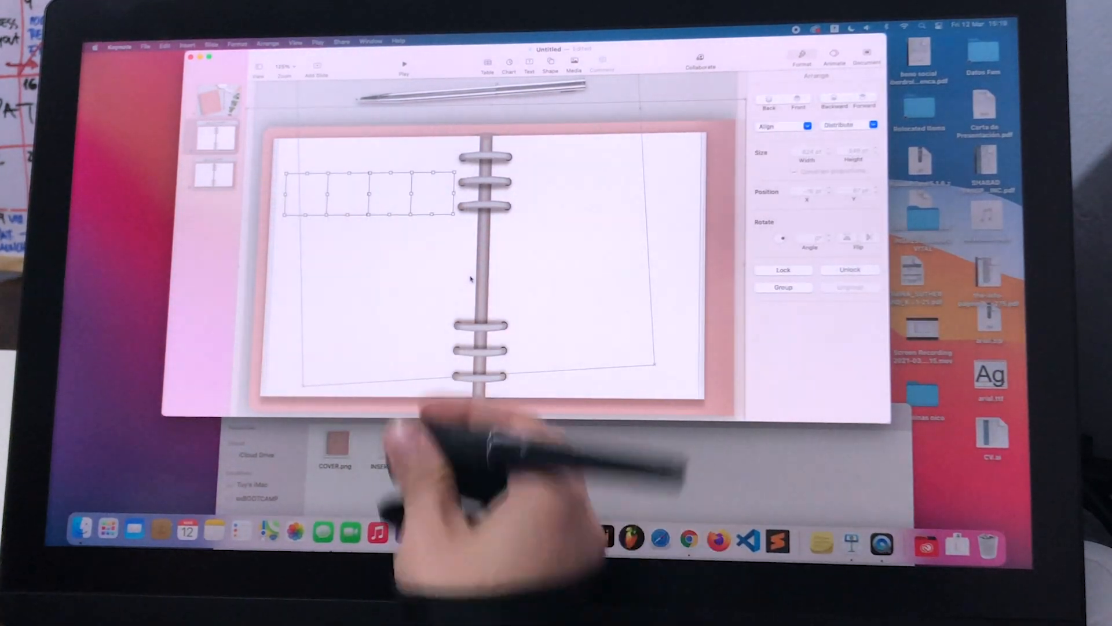
right_click(376, 181)
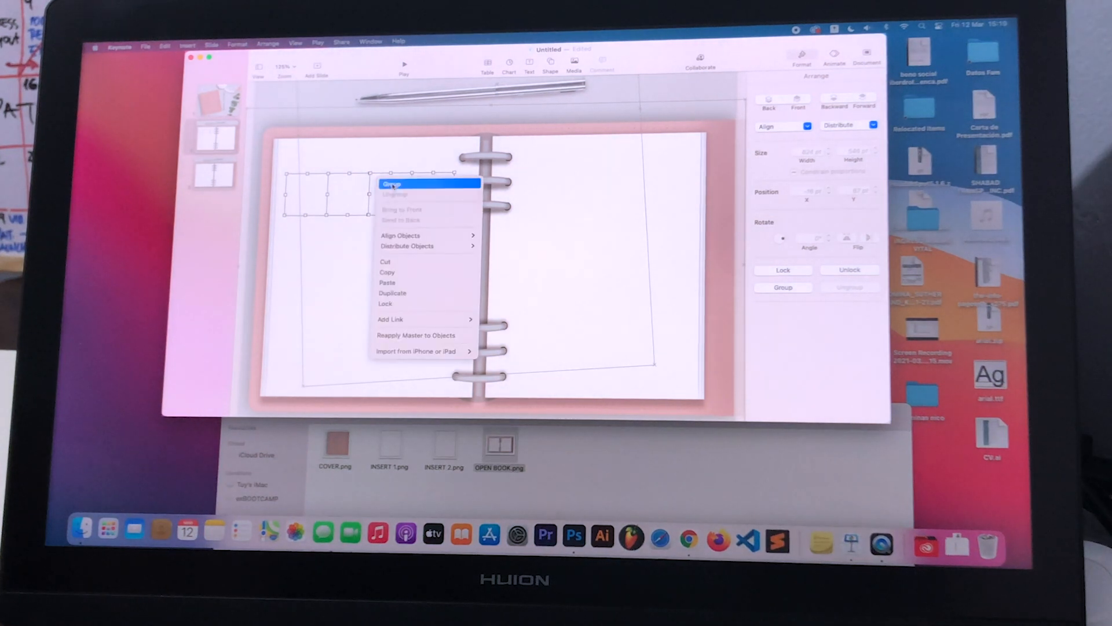
click(385, 180)
Step: Duplicate the grouped row downward until the left page holds a grid of five stacked rows
drag(366, 226, 360, 261)
drag(282, 154, 342, 266)
drag(336, 174, 339, 263)
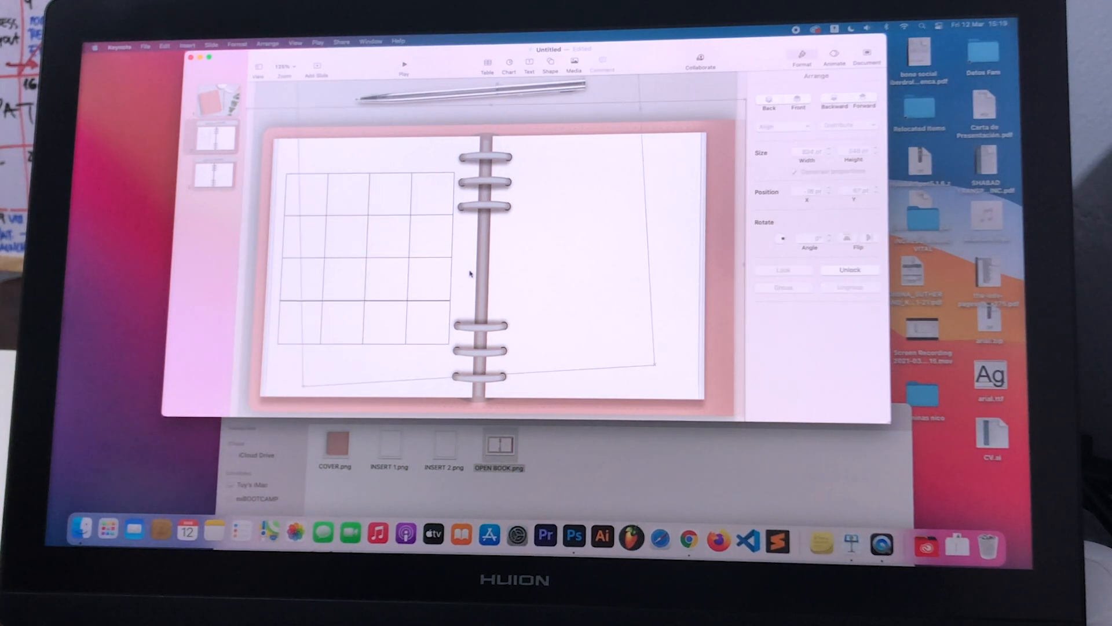
click(405, 334)
click(389, 359)
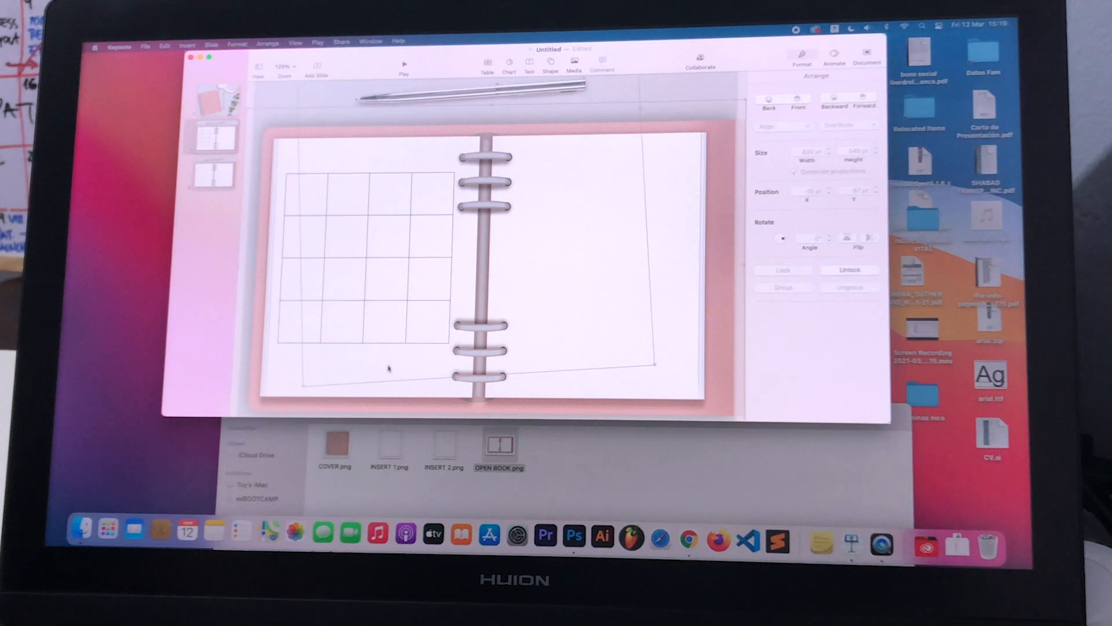
drag(302, 343, 335, 387)
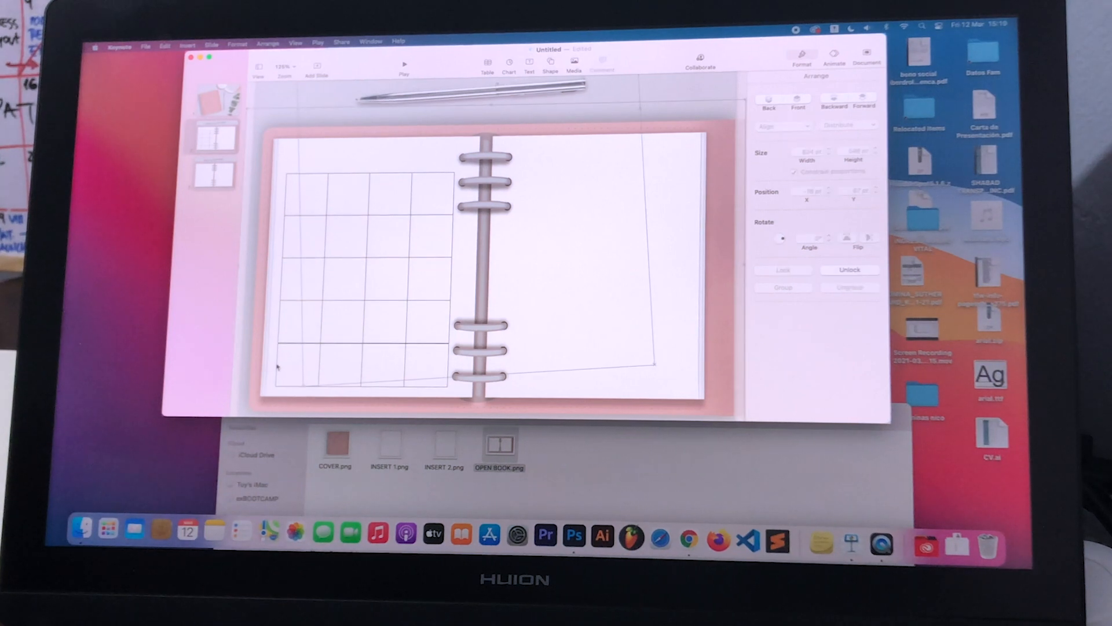
Step: Try to align the fifth row flush beneath the fourth, with its position at Y 471 pt
drag(277, 366, 279, 364)
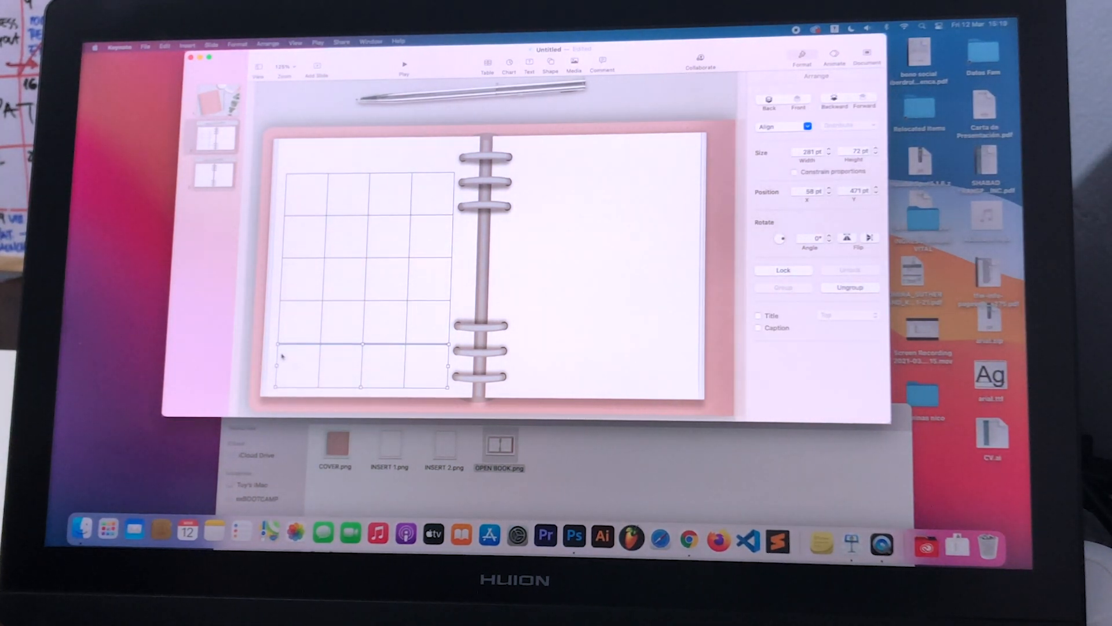
key(Up)
key(Up)
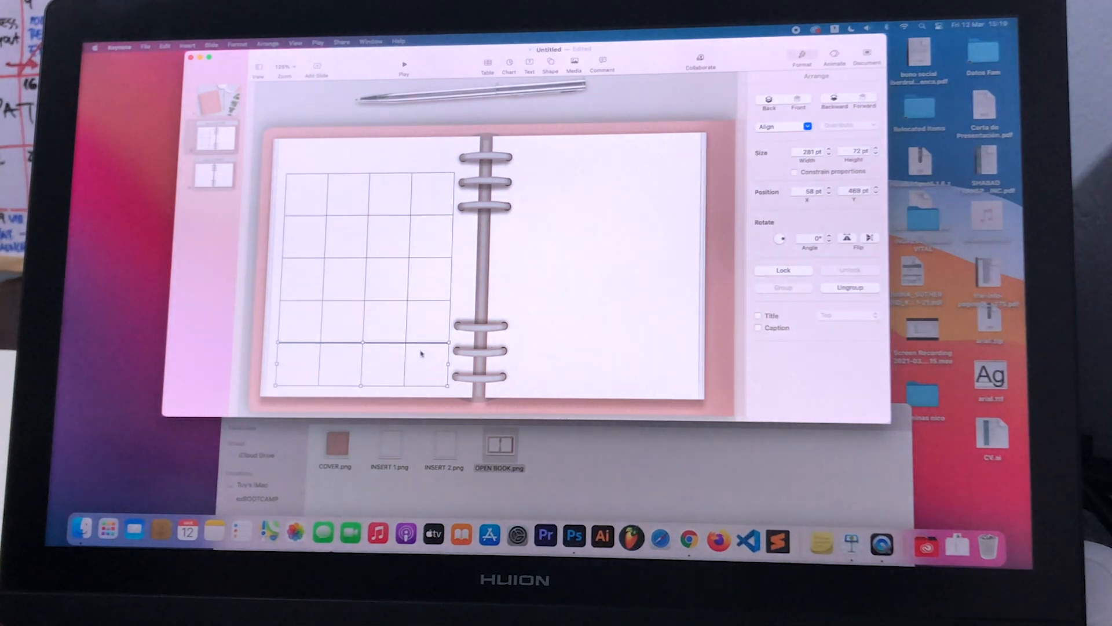
drag(278, 349, 278, 351)
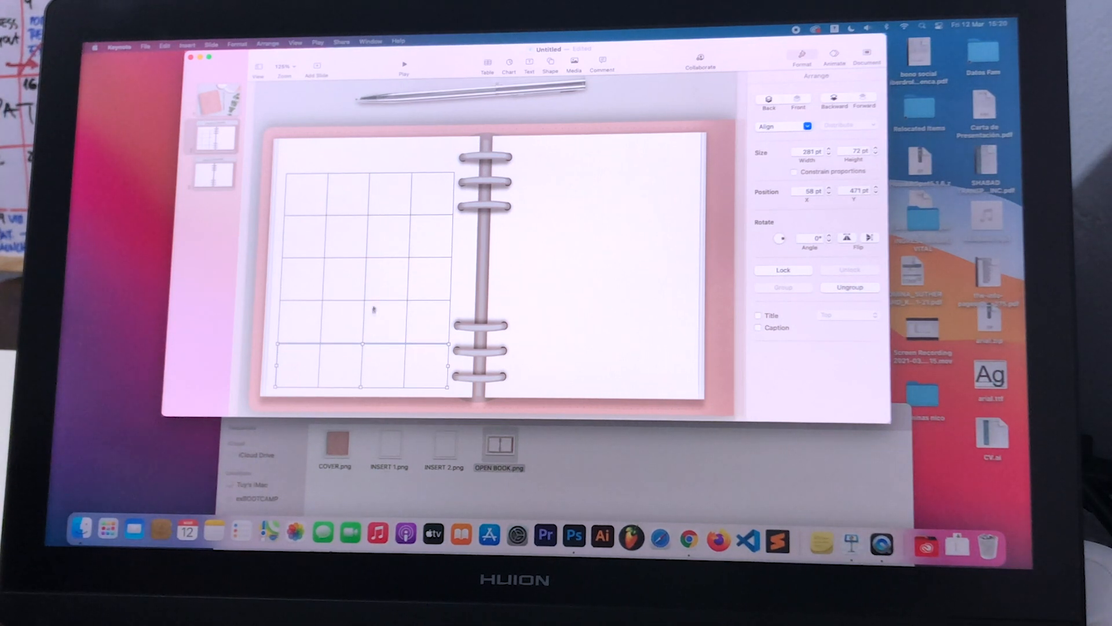
Step: Replace the bottom row with a duplicate of two rows and nudge it flush beneath the fourth row
drag(449, 358, 272, 290)
key(Delete)
key(super+d)
drag(348, 268, 338, 348)
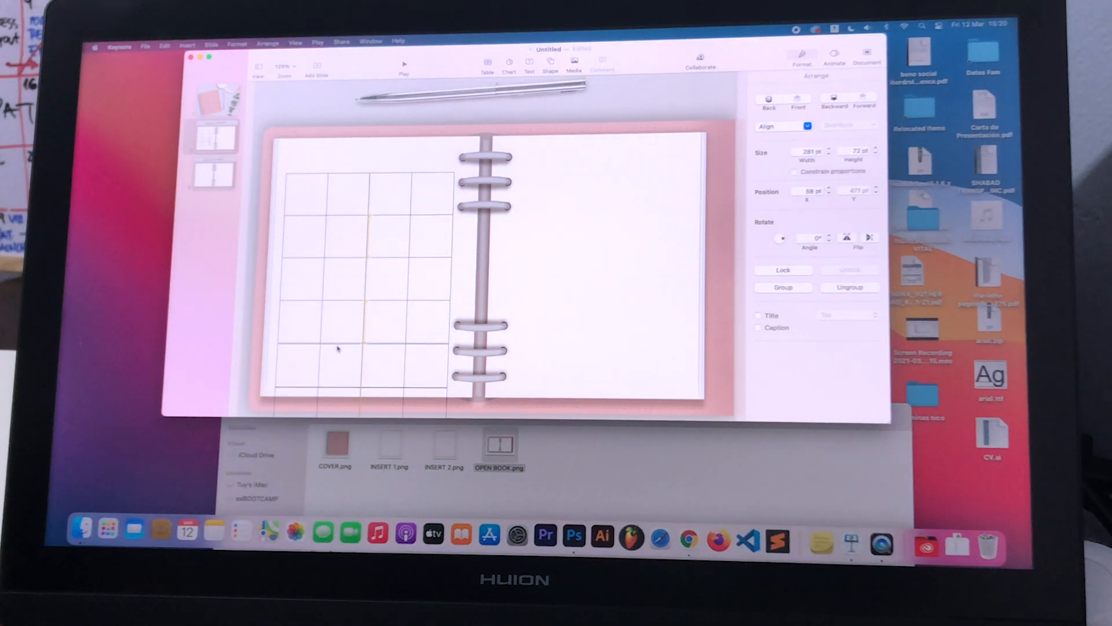
key(Up)
key(Up)
key(Up)
key(Up)
key(Up)
key(Up)
key(Up)
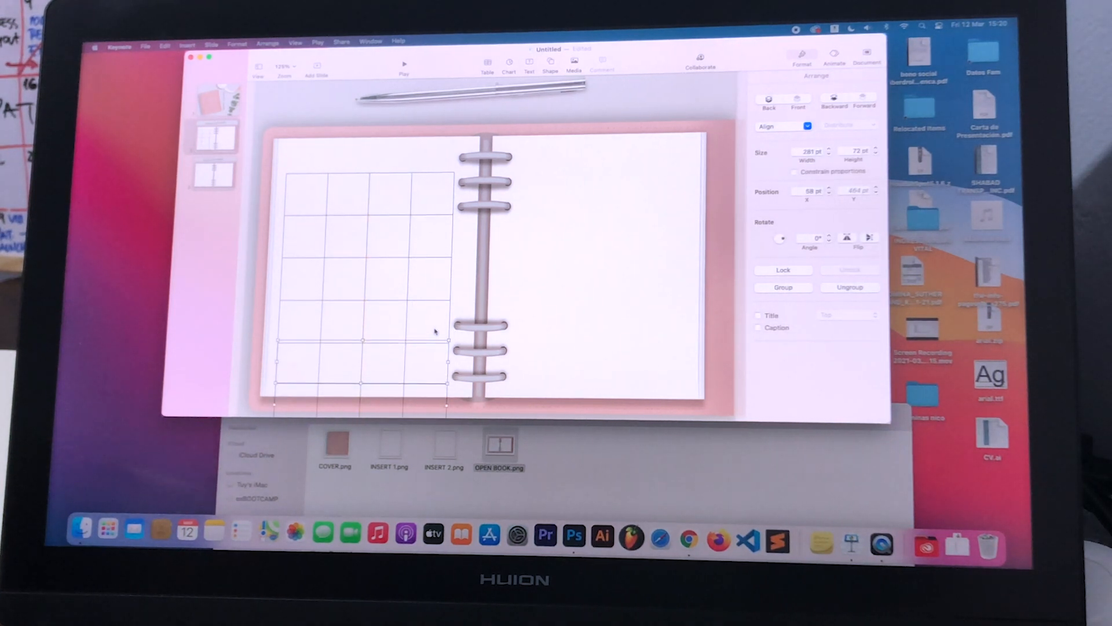
key(Down)
key(Down)
key(Down)
key(Down)
Step: Delete the surplus sixth row and group the remaining five rows into a single grid
shift+click(426, 331)
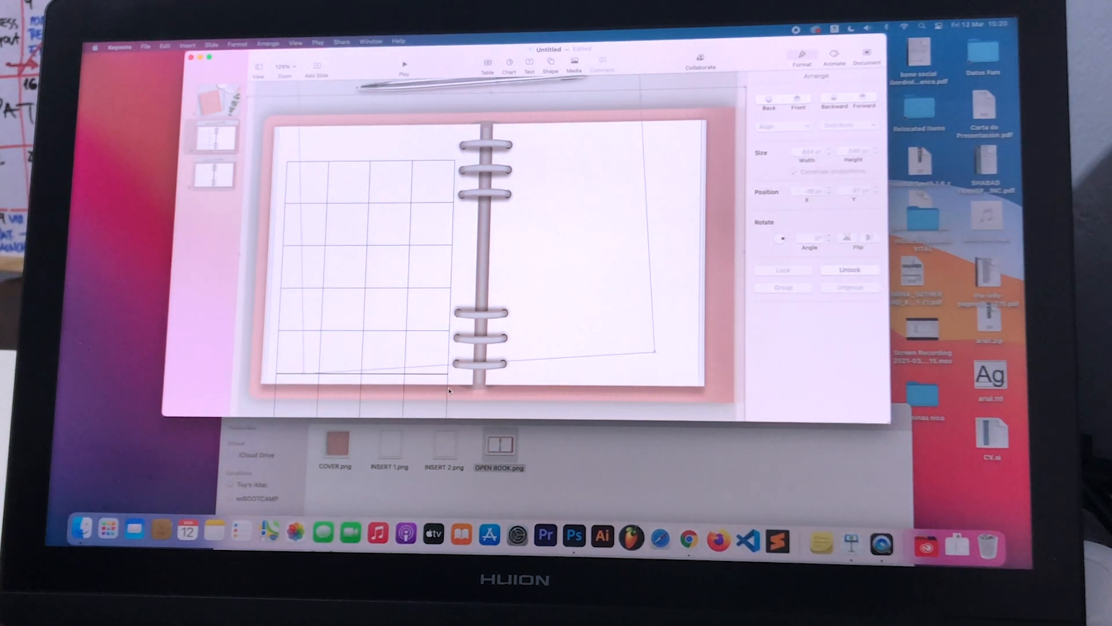
key(Delete)
drag(278, 143, 486, 384)
right_click(385, 287)
click(394, 294)
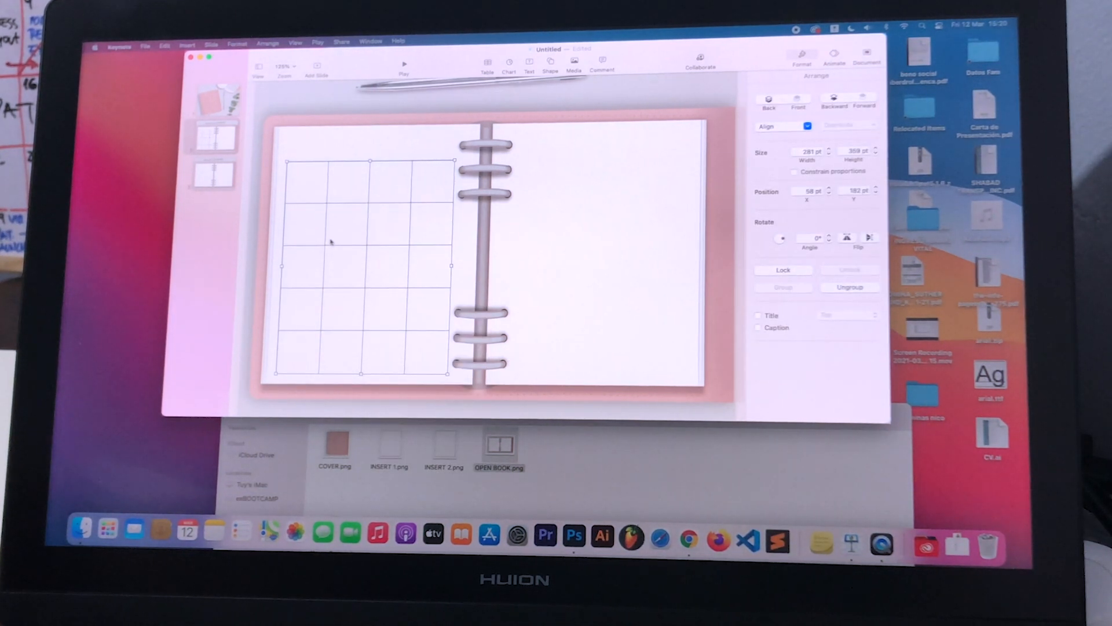
Step: Place a duplicate of the grouped grid on the right page, level with the original
drag(438, 169, 690, 370)
click(614, 170)
Step: Ungroup the right page's grid down to individual squares and delete its fourth column
right_click(586, 199)
click(604, 217)
right_click(569, 201)
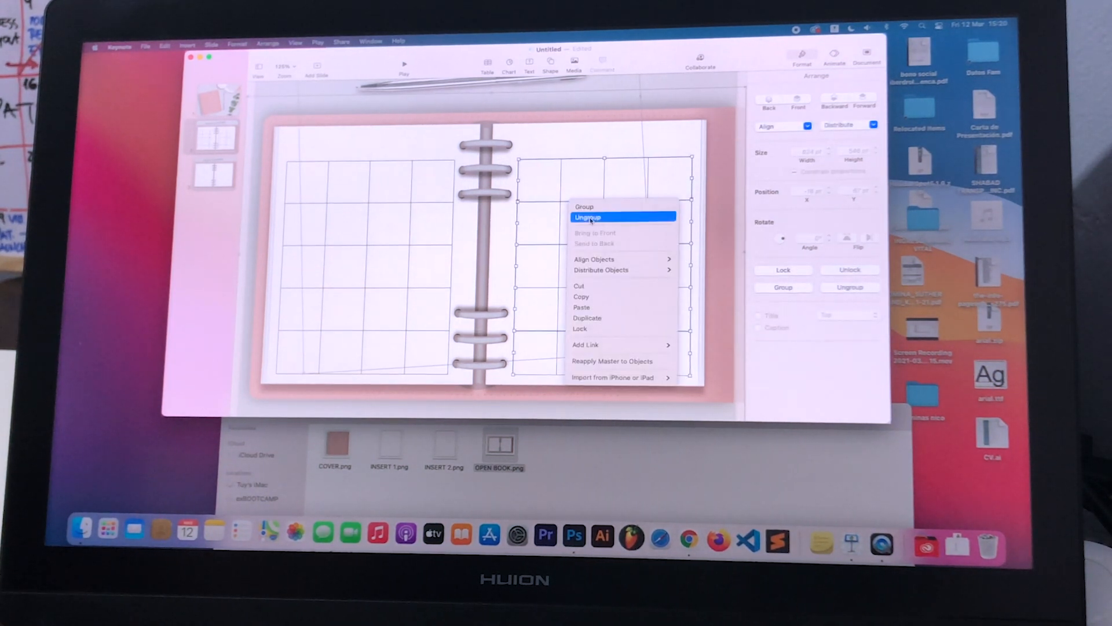
click(591, 219)
drag(670, 134, 739, 397)
key(Delete)
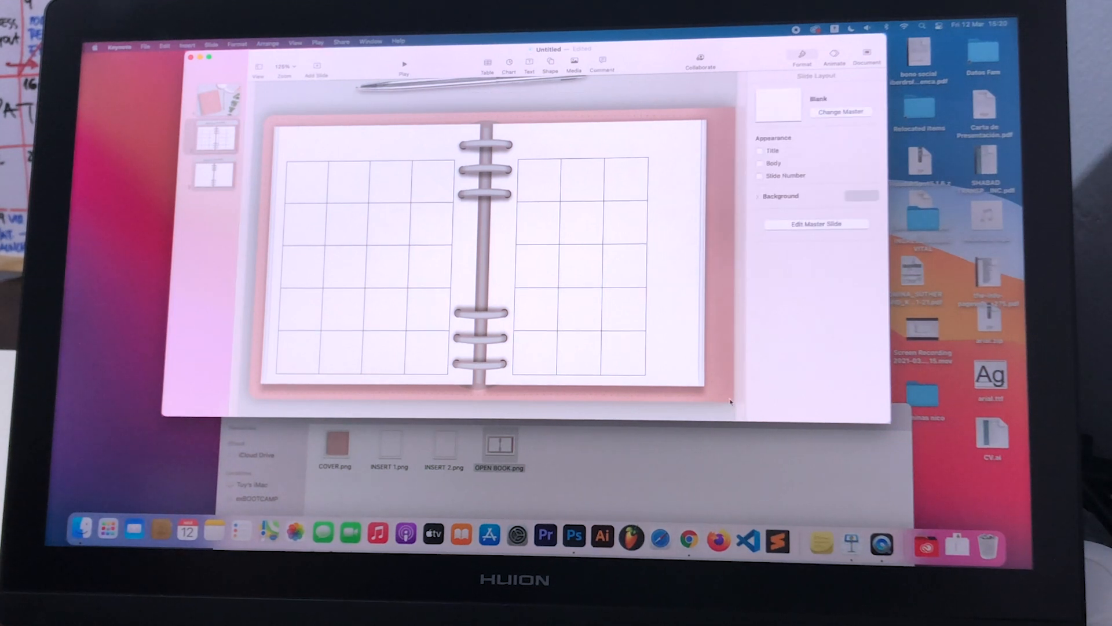
Step: Group the remaining three columns of squares on the right page into a single grid
drag(520, 143, 662, 363)
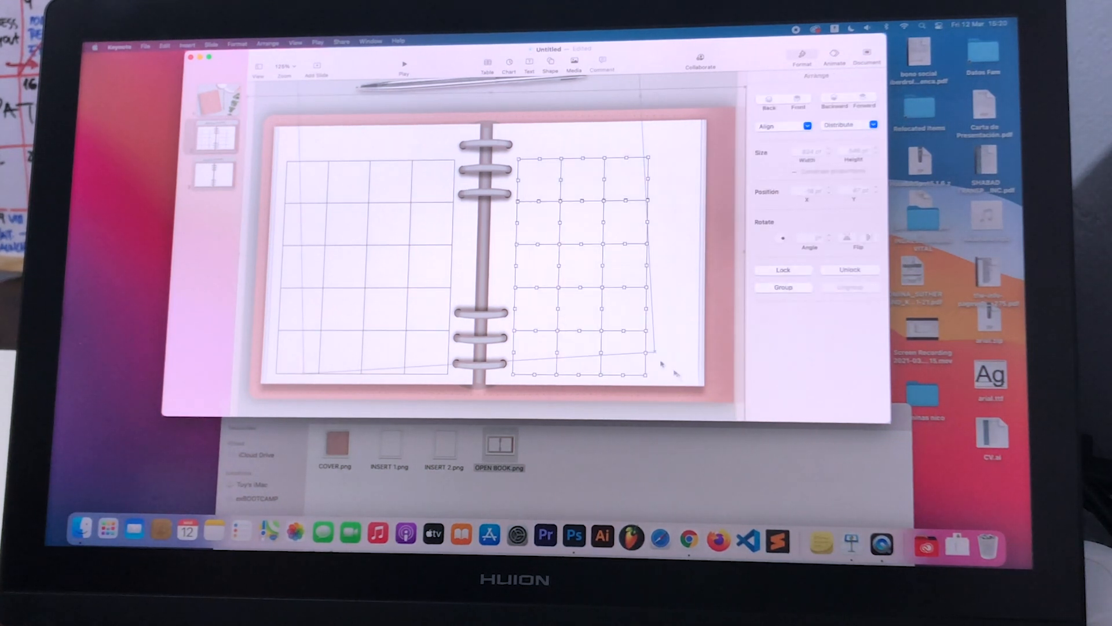
right_click(588, 243)
click(606, 248)
click(678, 245)
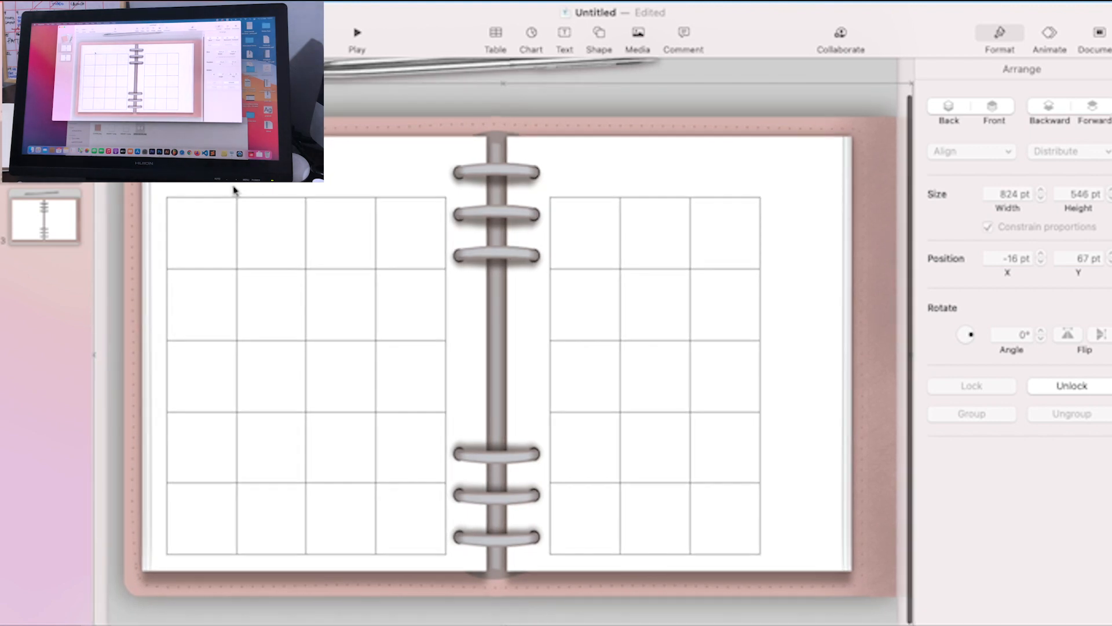
Step: Try shrinking the left page's grid slightly and shifting it within the page, and undo both changes
click(274, 201)
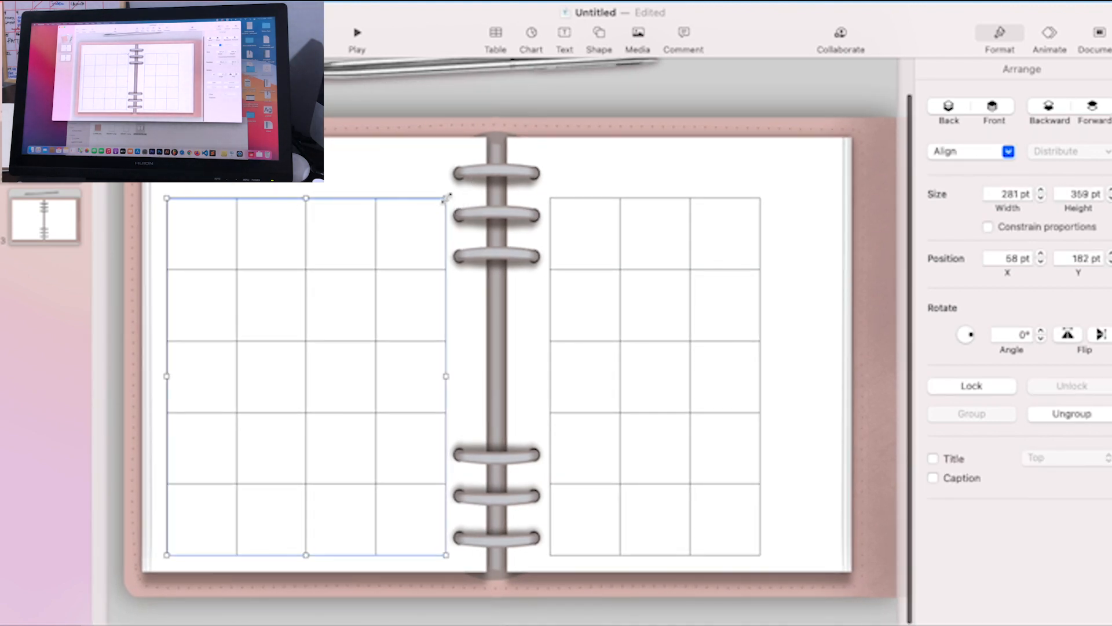
drag(446, 198, 431, 216)
drag(359, 221, 368, 211)
click(469, 280)
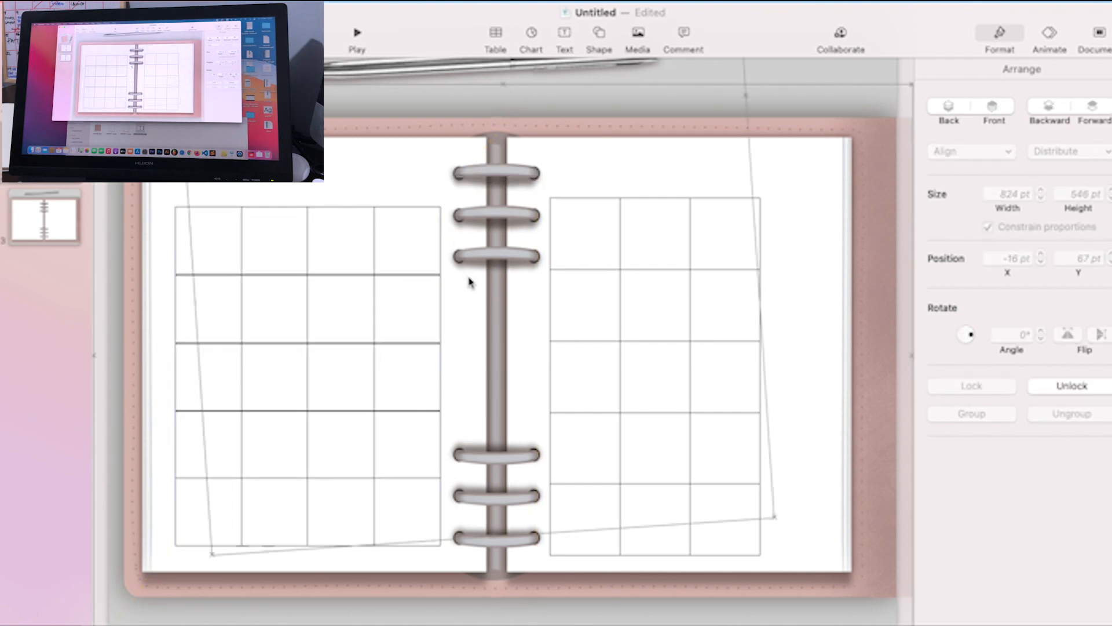
key(ctrl+z)
key(ctrl+z)
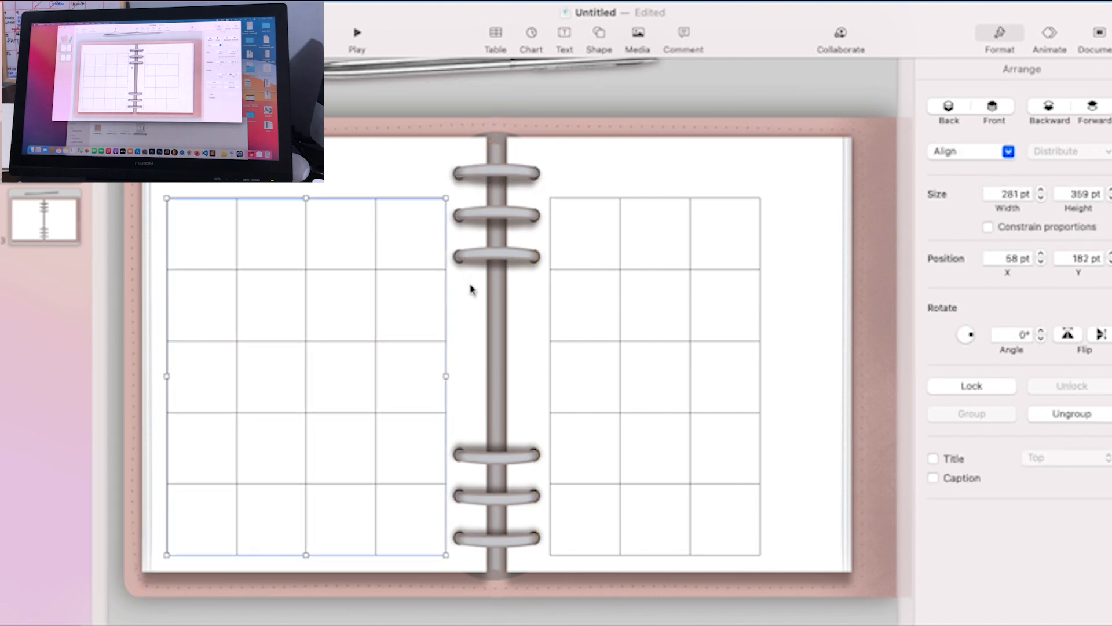
click(482, 293)
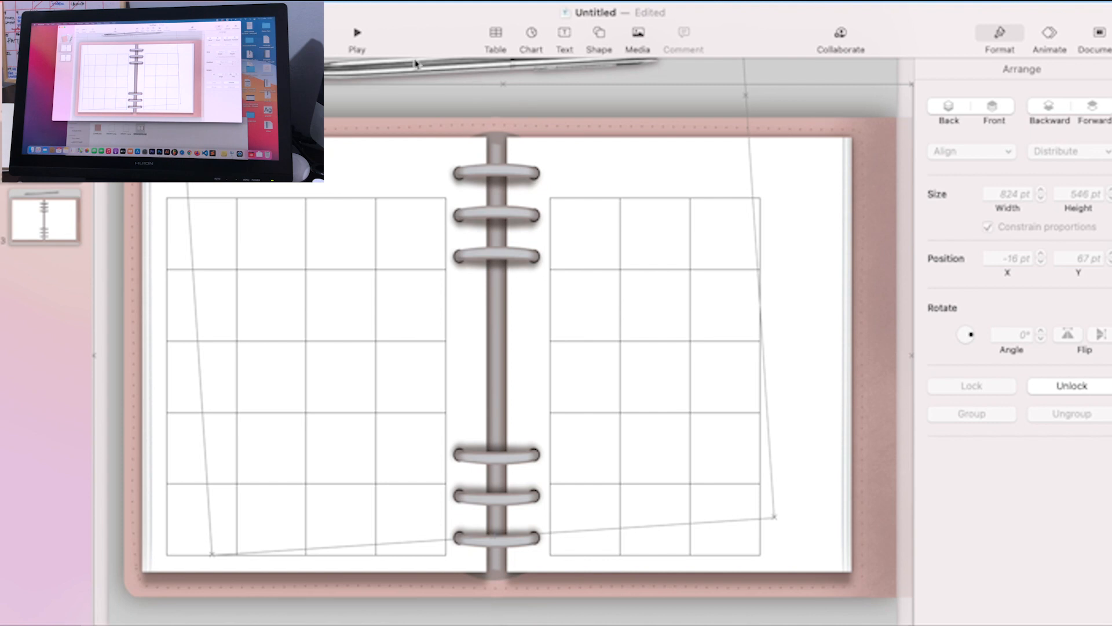
Step: Add a text box reading JANUARY and place it centred above the left page's grid
click(565, 36)
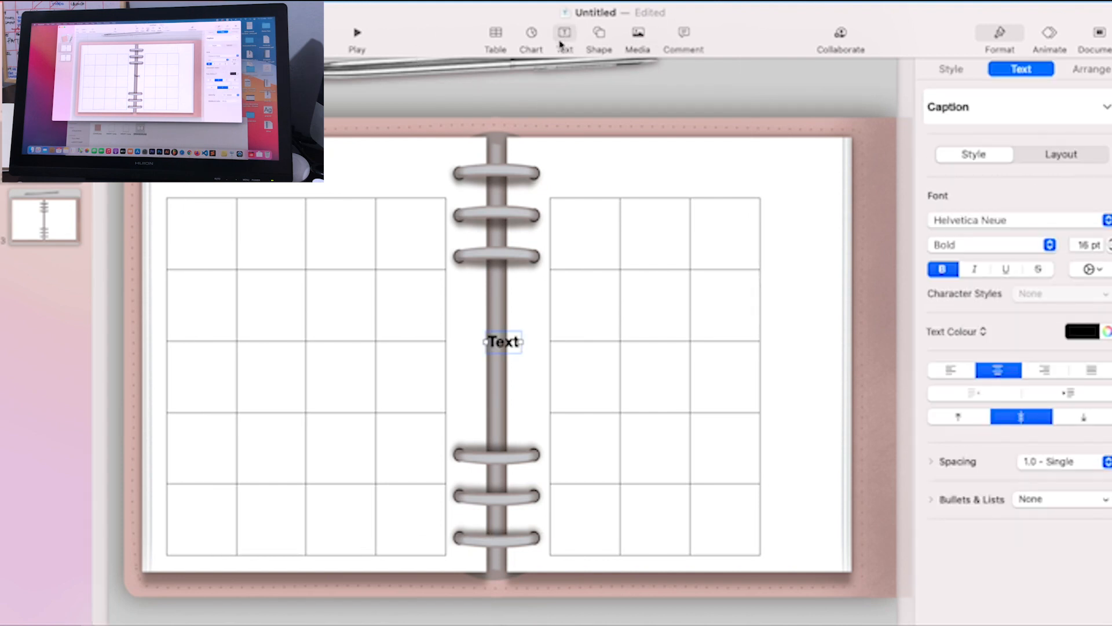
double_click(498, 348)
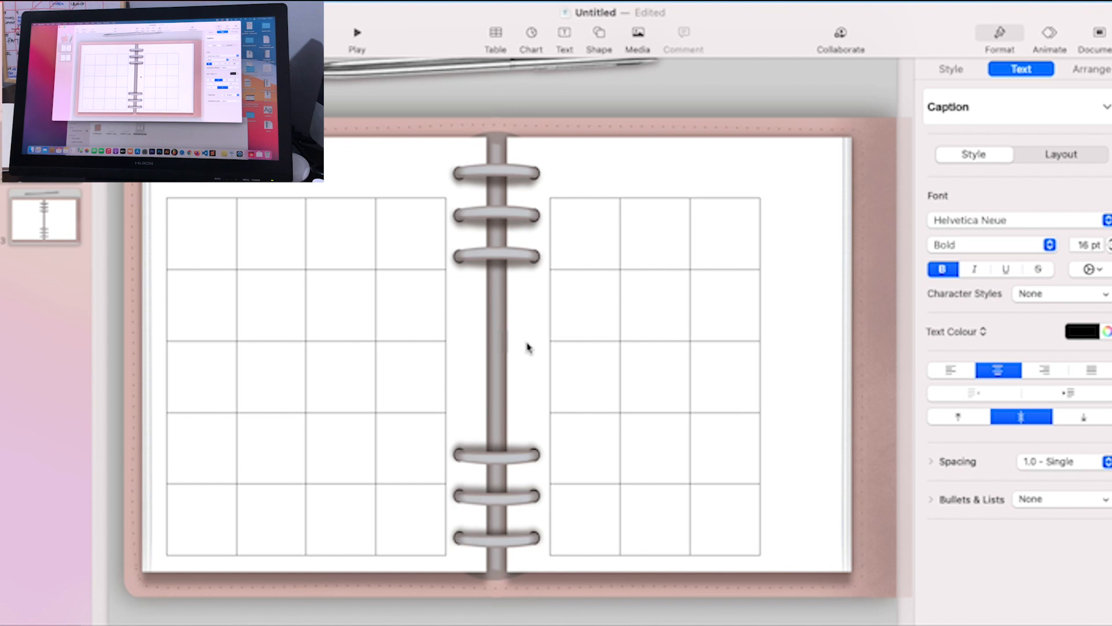
text(JANY)
key(BackSpace)
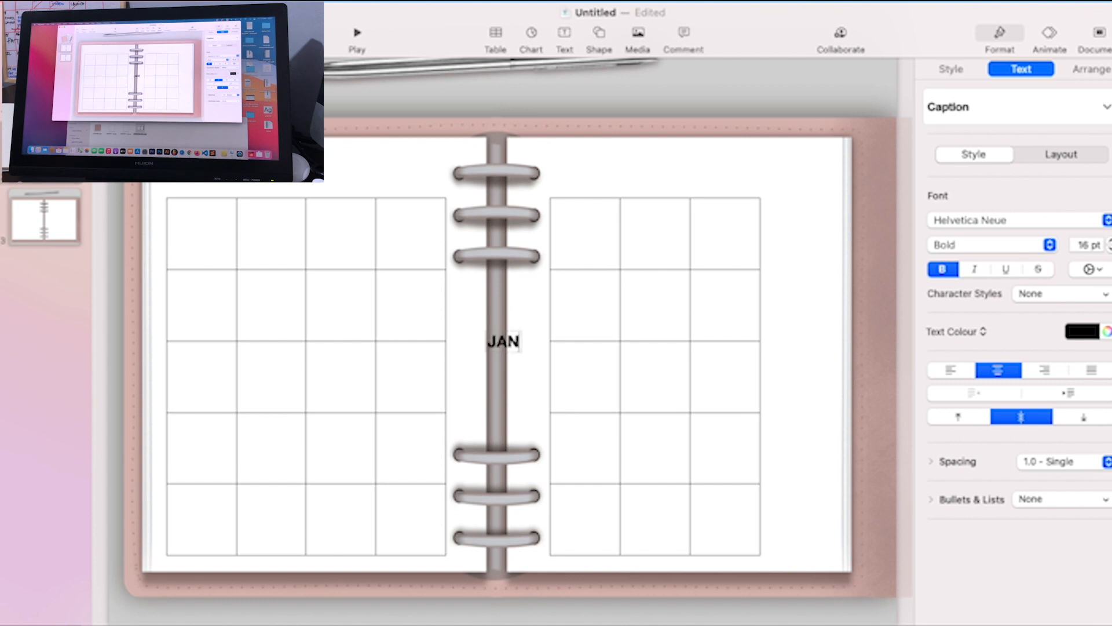
text(UARY)
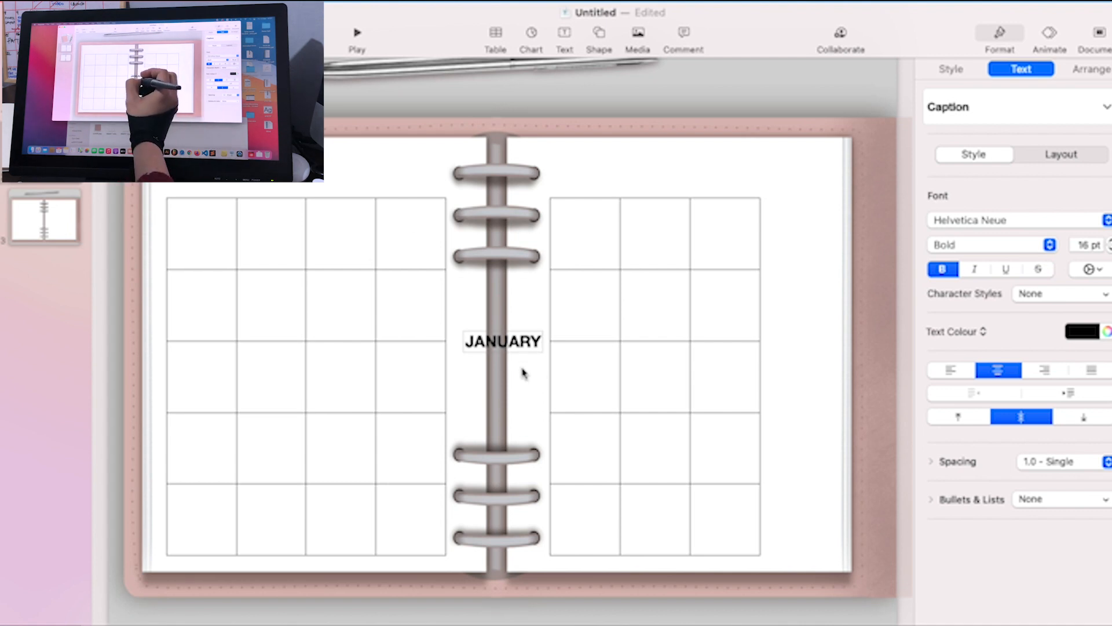
drag(510, 342, 402, 162)
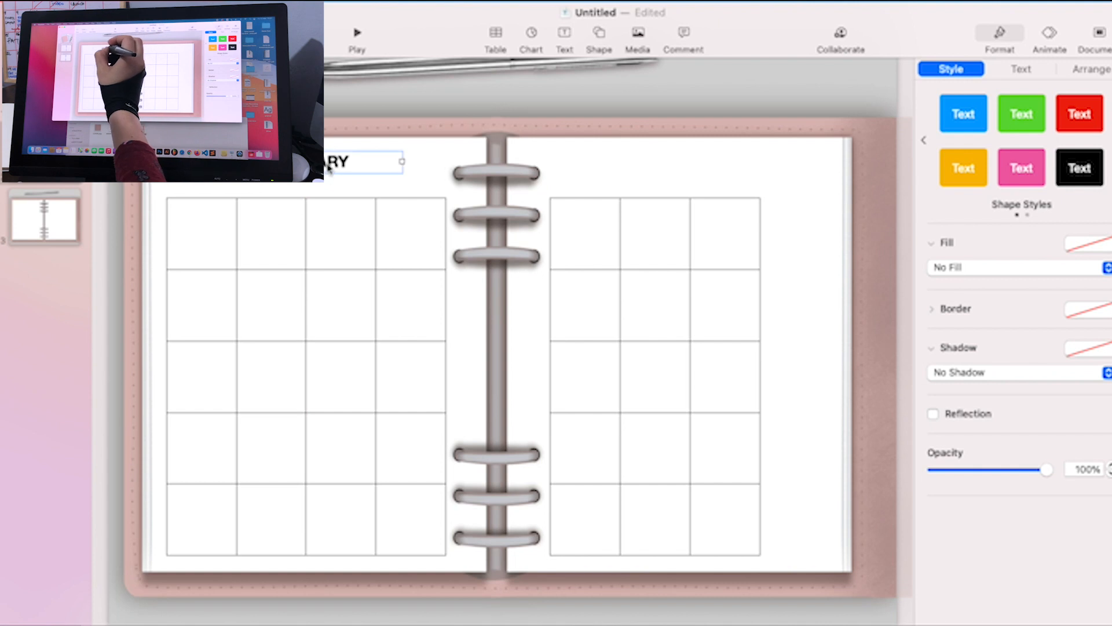
drag(329, 167, 323, 165)
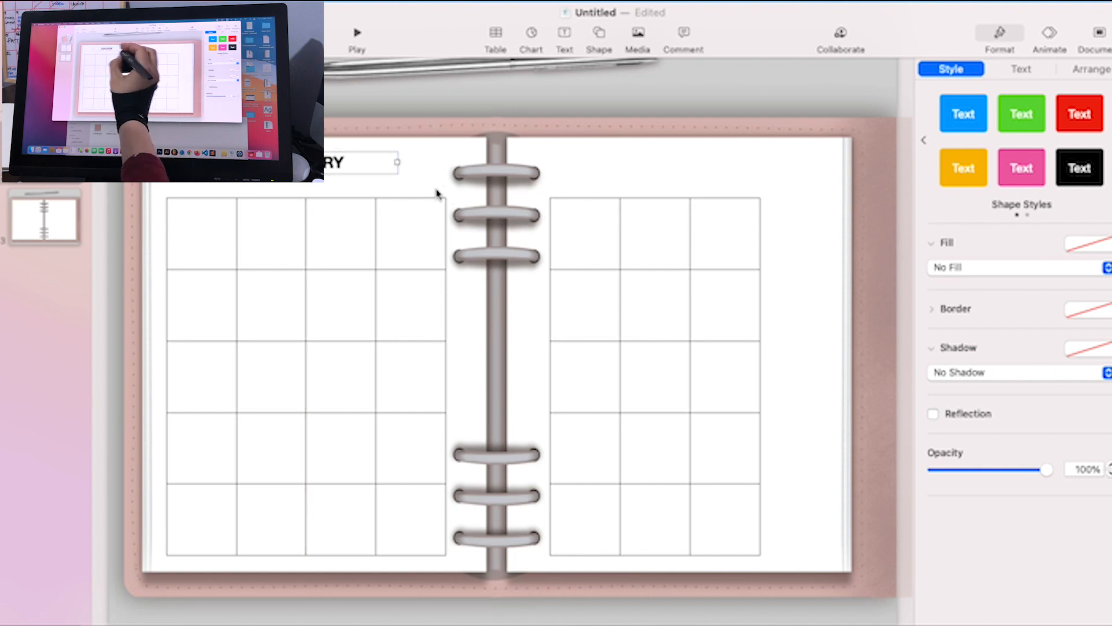
Step: Enlarge the JANUARY heading's font size to about 25 pt
click(1021, 70)
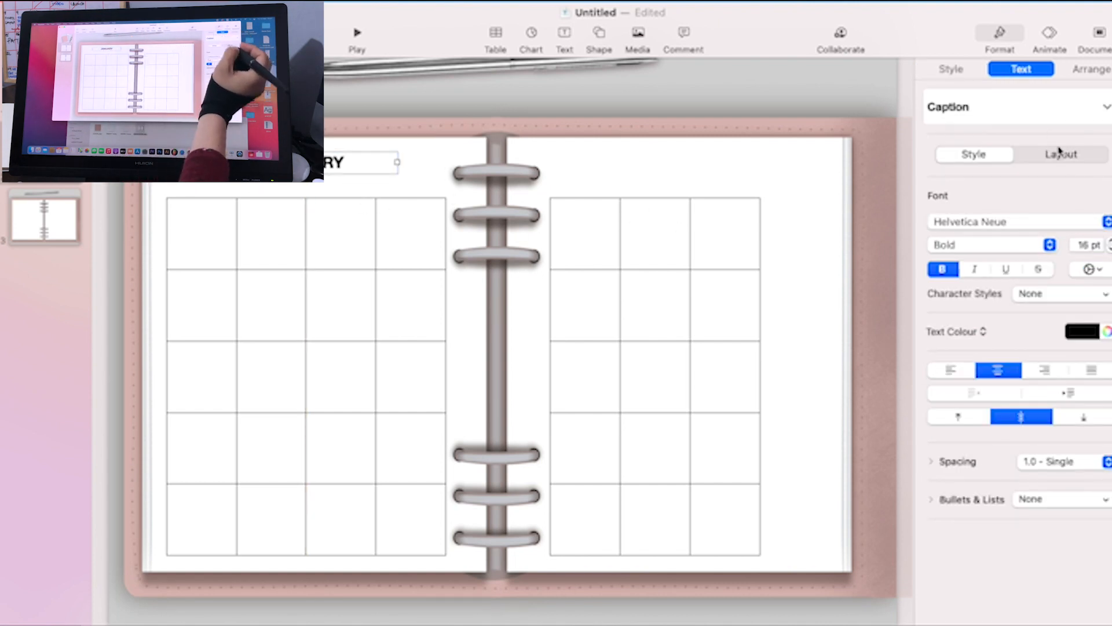
click(1108, 242)
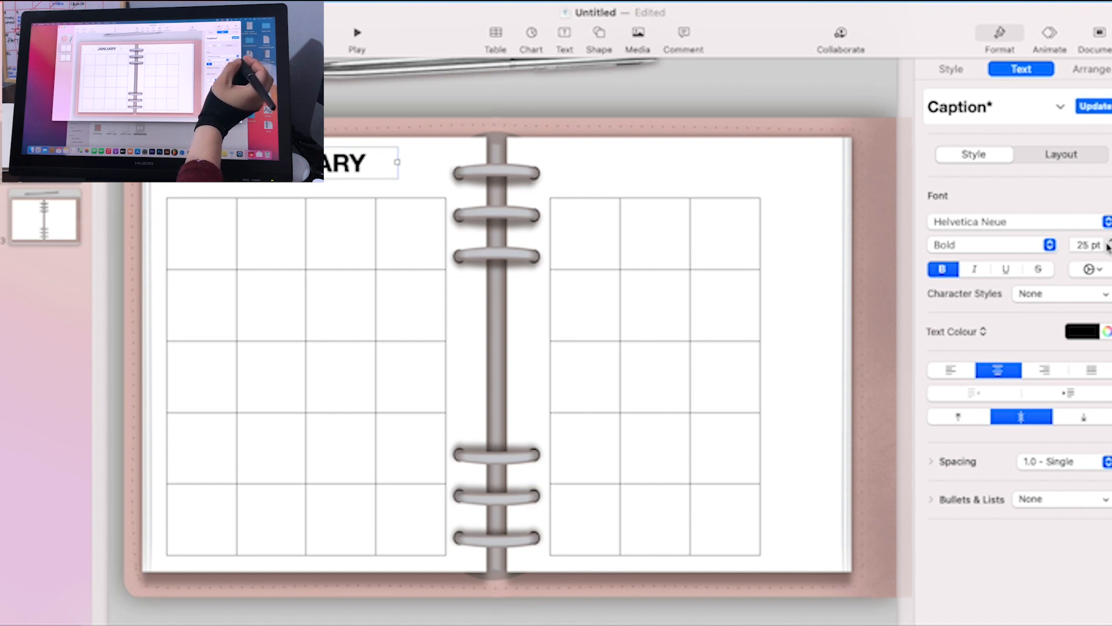
click(1108, 243)
click(1107, 244)
click(1107, 244)
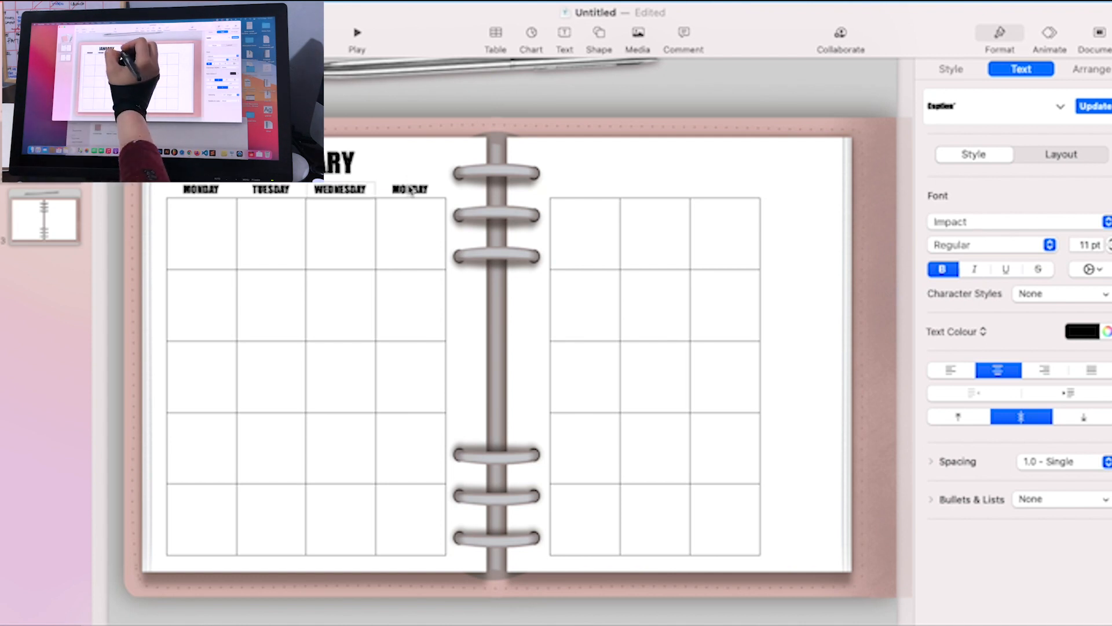
Step: Change the duplicated MONDAY label above the left grid's fourth column to THURSDAY
click(412, 191)
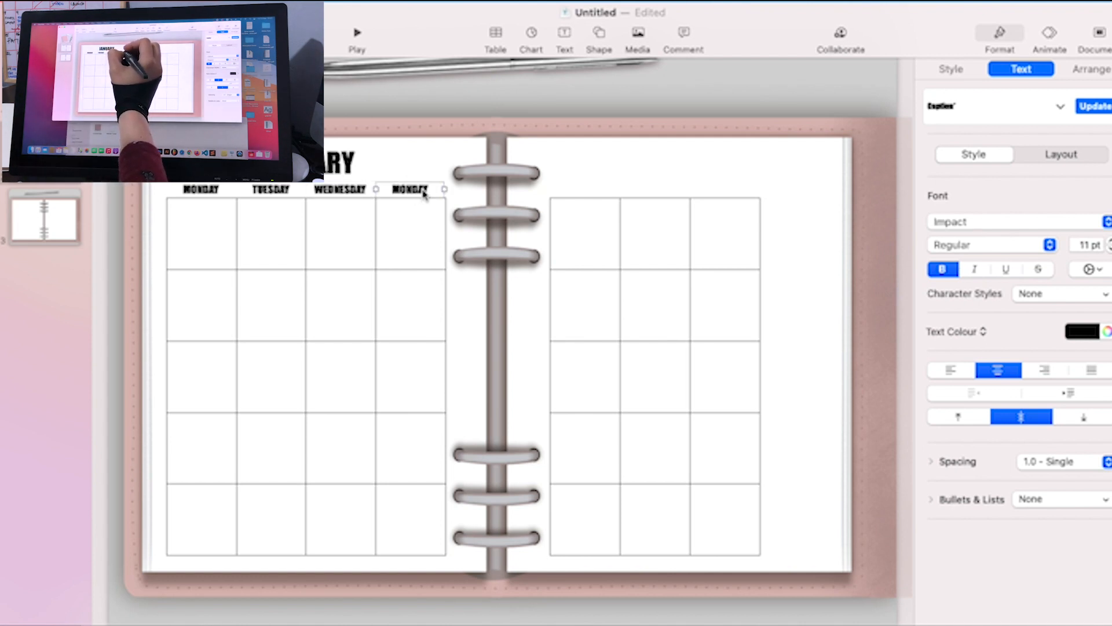
double_click(423, 193)
text(THUR)
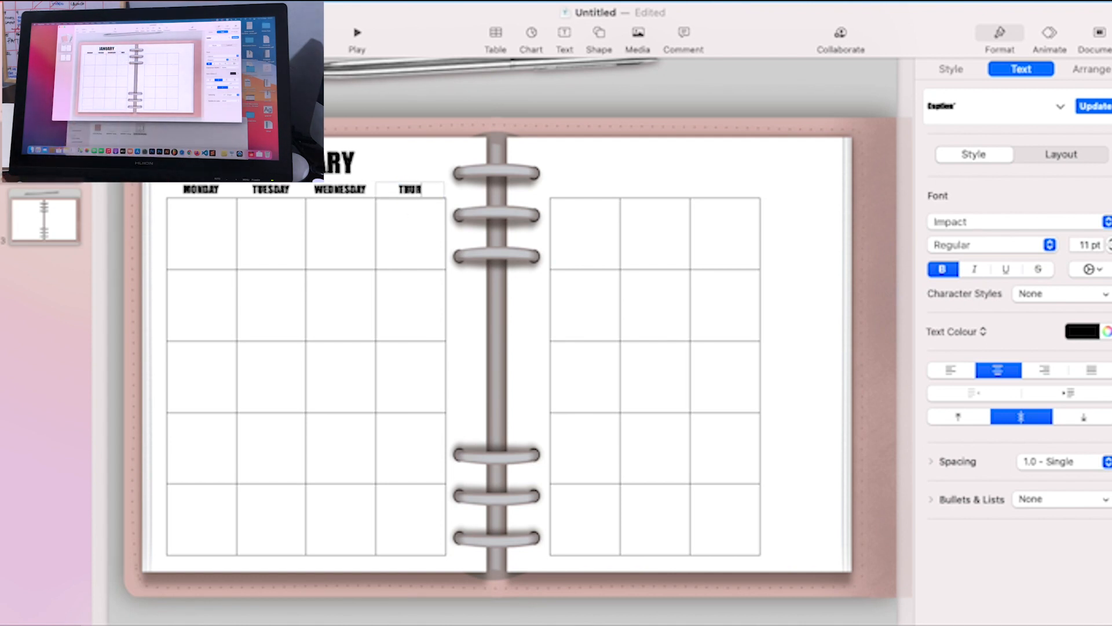
text(SDAY)
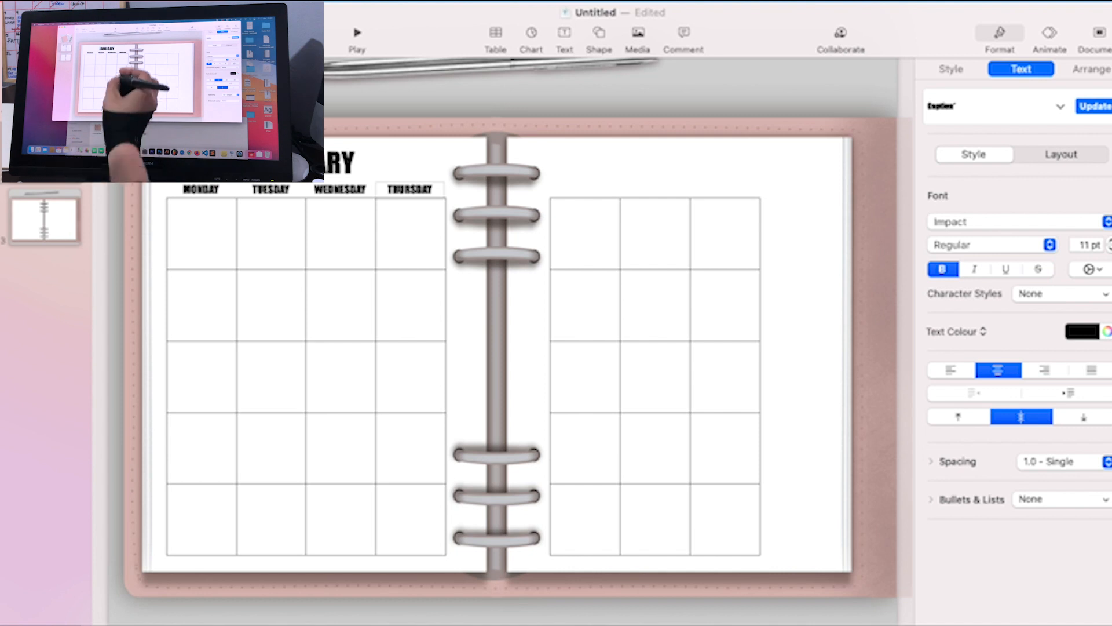
click(404, 257)
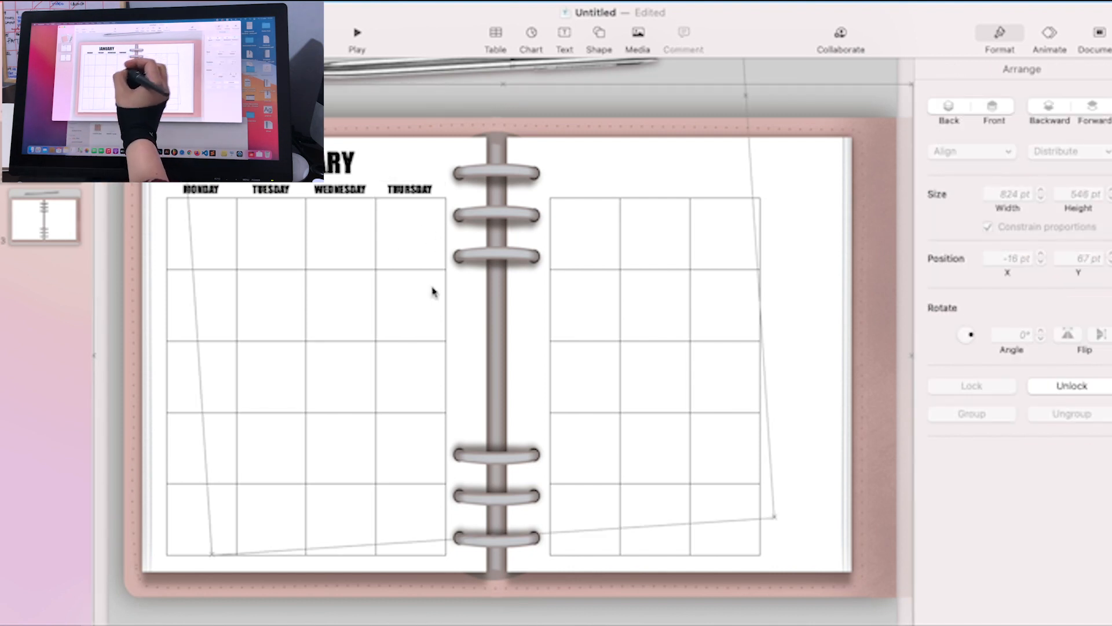
Step: Paste a copy of the MONDAY label above the right grid's first column and change its text to FRIDAY
key(super+v)
drag(220, 206, 618, 191)
double_click(586, 190)
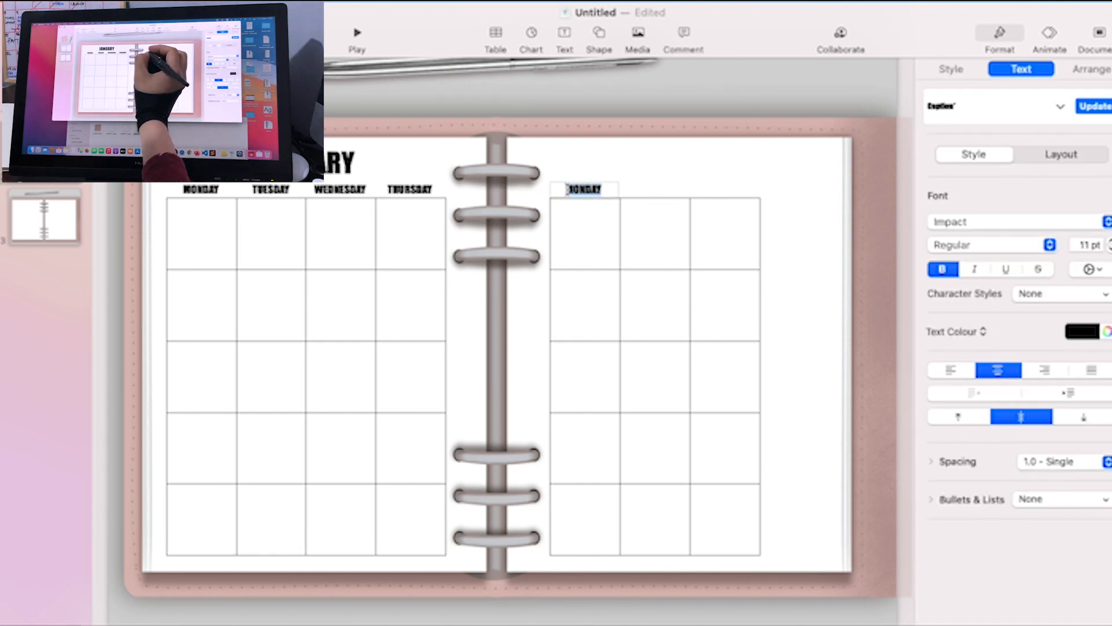
text(FRIDAY)
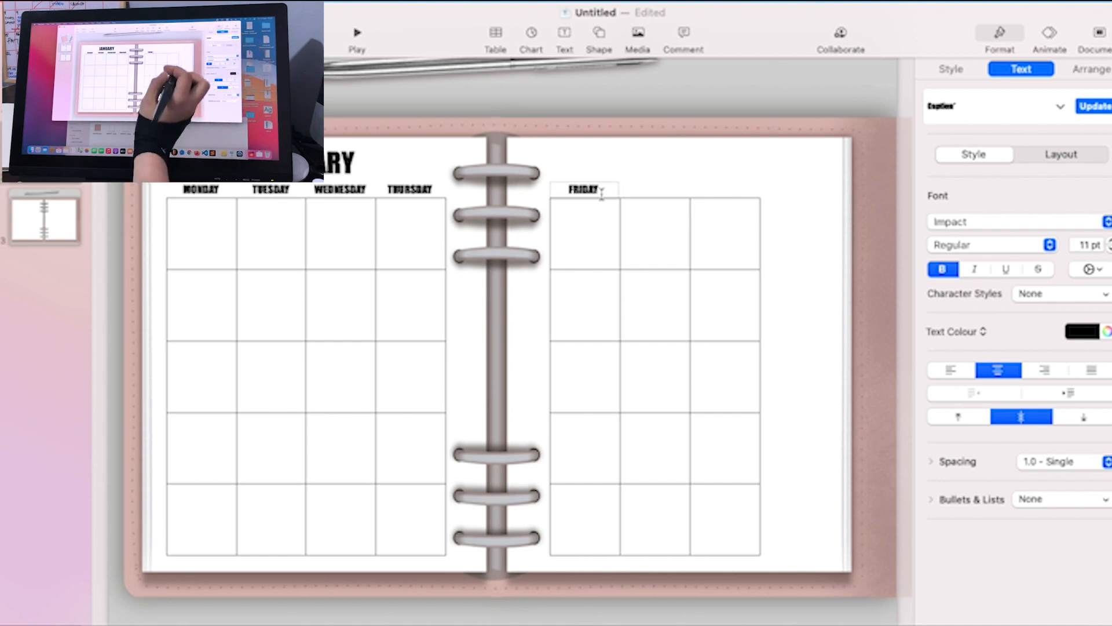
click(650, 327)
Step: Place a copy of the MONDAY label above the right grid's second column and change its text to SATURDAY
drag(201, 194, 660, 199)
double_click(657, 190)
key(super+c)
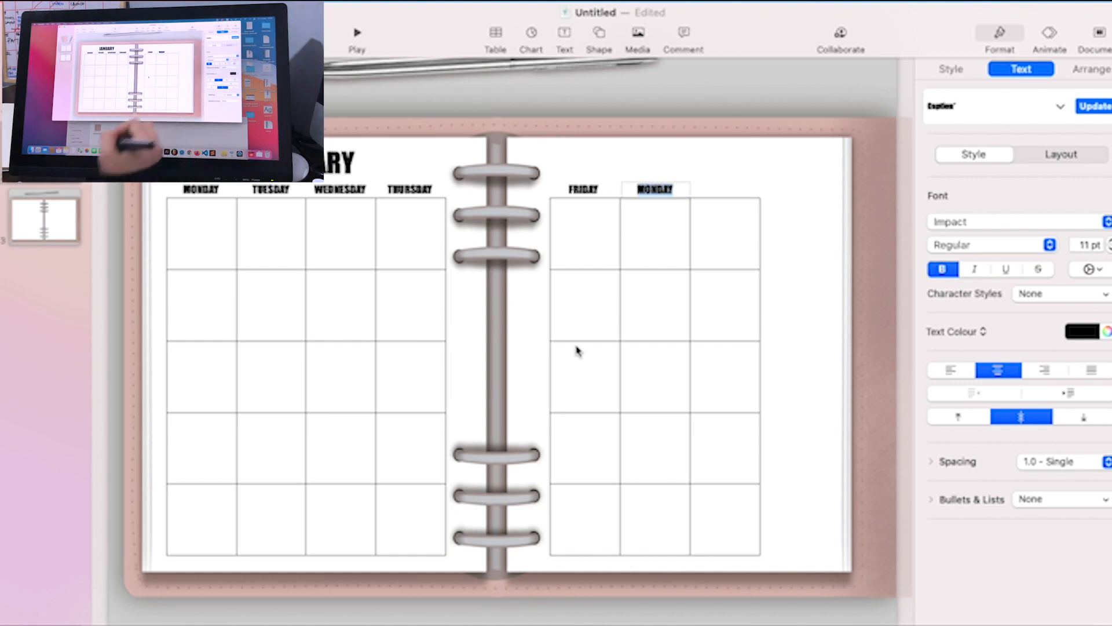
text(SA)
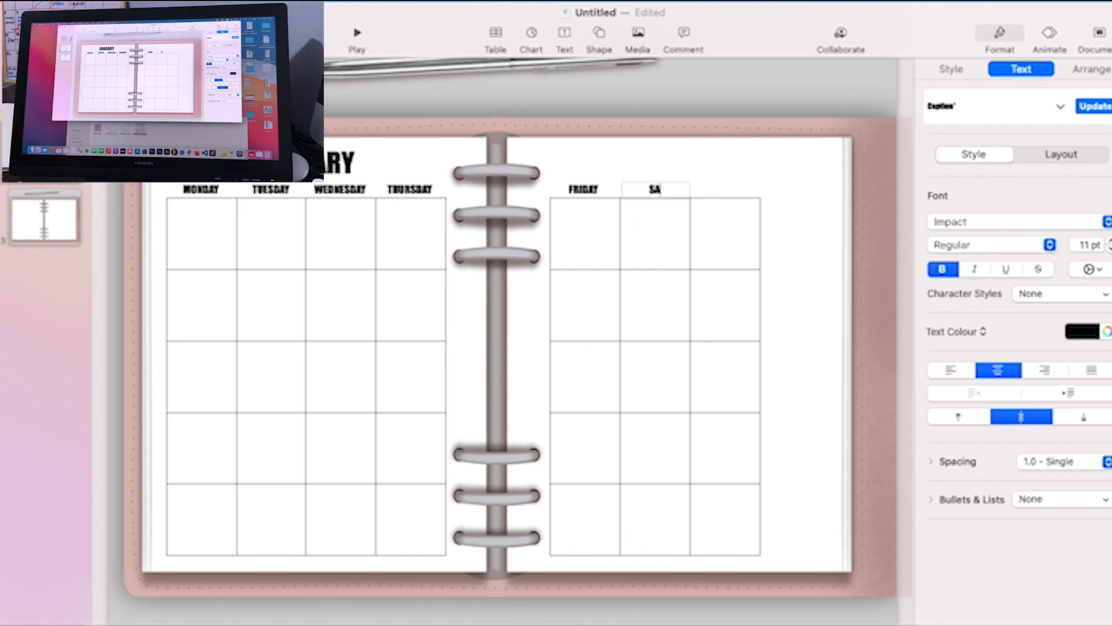
text(TURDAY)
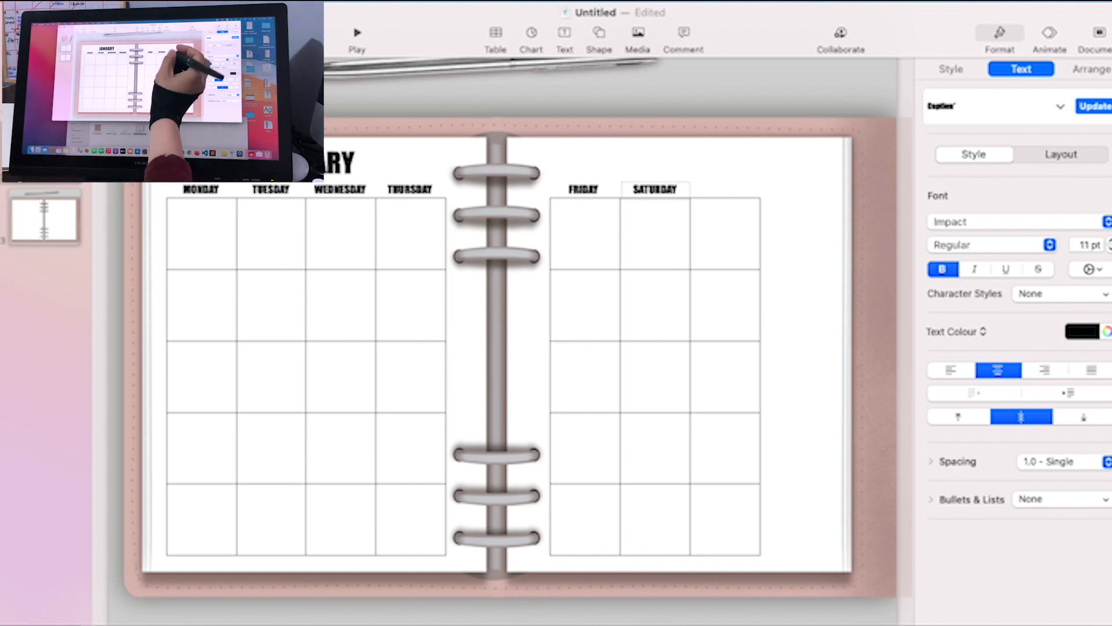
key(super+v)
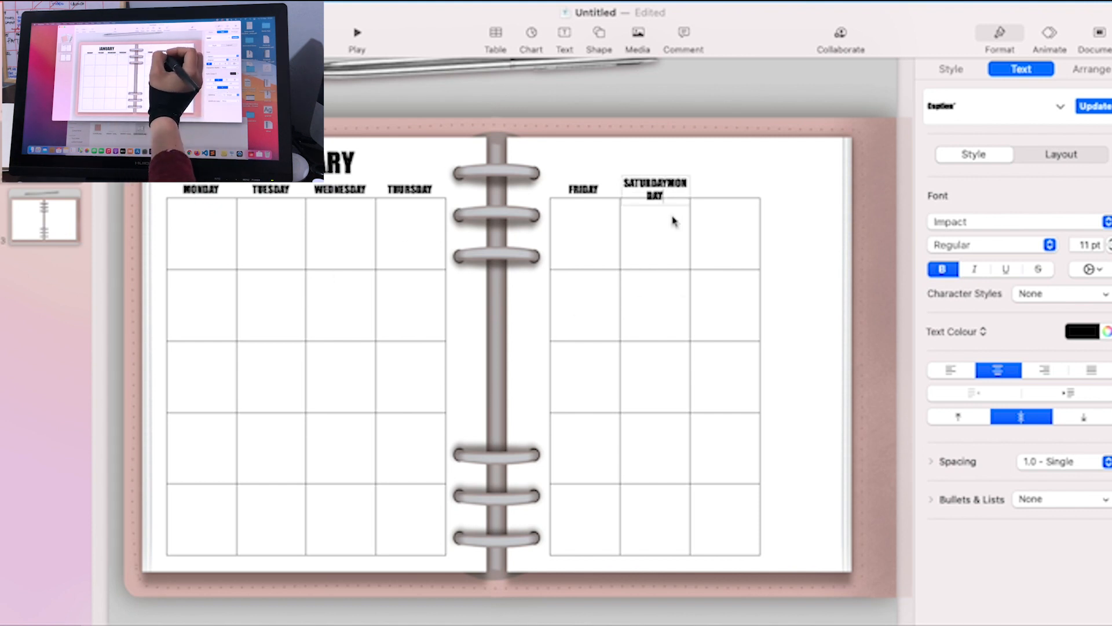
key(super+z)
click(661, 241)
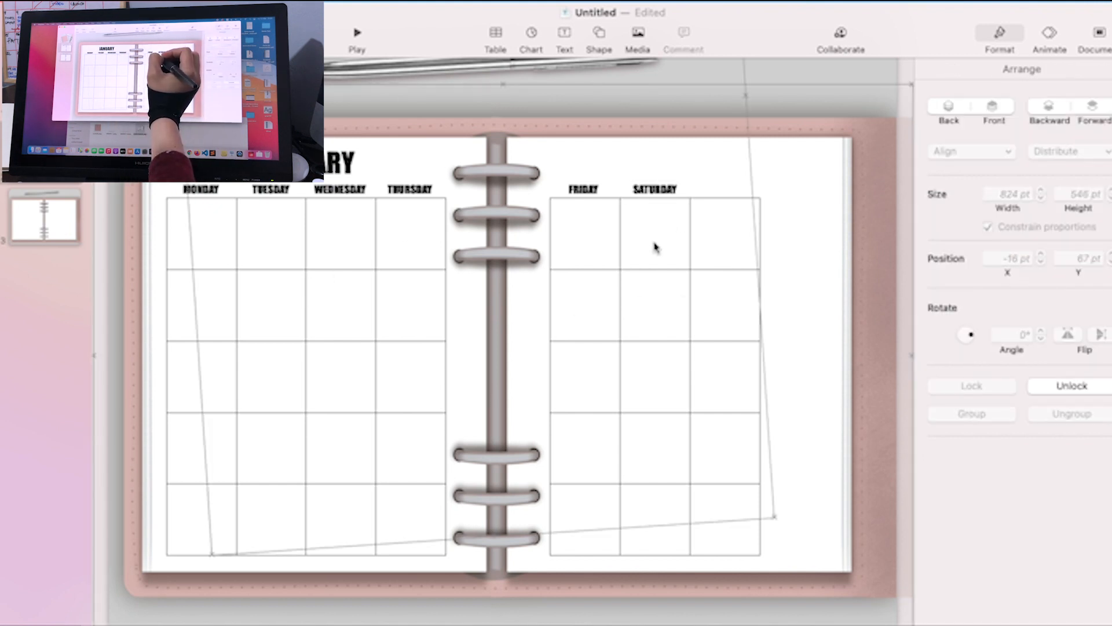
Step: Paste another MONDAY label above the right grid's third column and replace its text with SUNDAY
key(super+v)
drag(211, 204, 752, 192)
click(753, 193)
text(SUND)
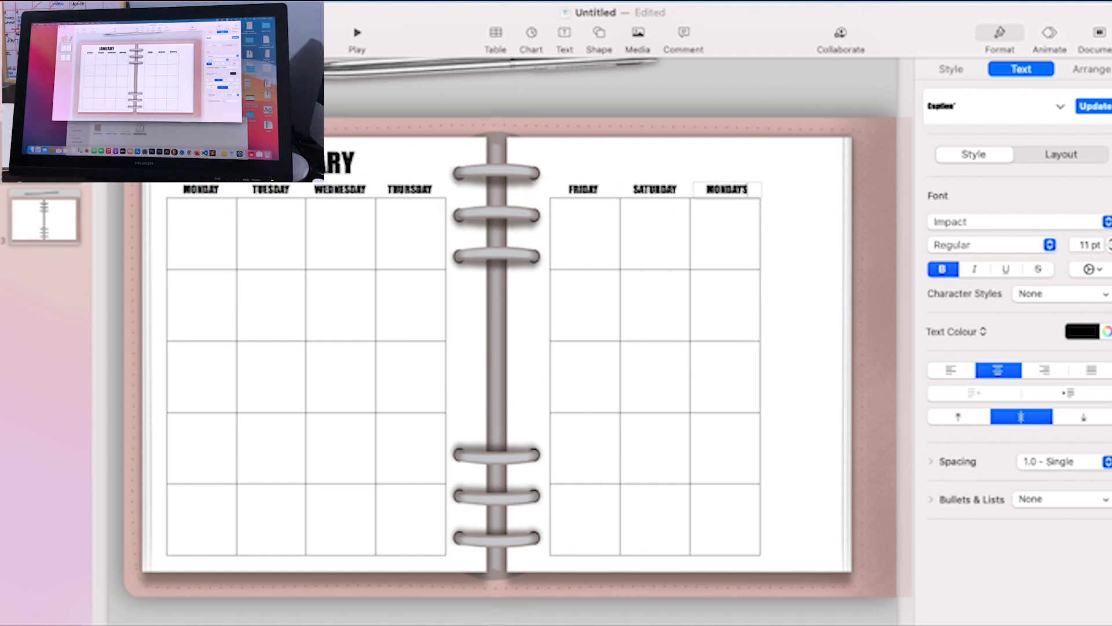
text(AY)
key(BackSpace)
key(BackSpace)
key(BackSpace)
key(BackSpace)
key(BackSpace)
key(BackSpace)
key(BackSpace)
key(BackSpace)
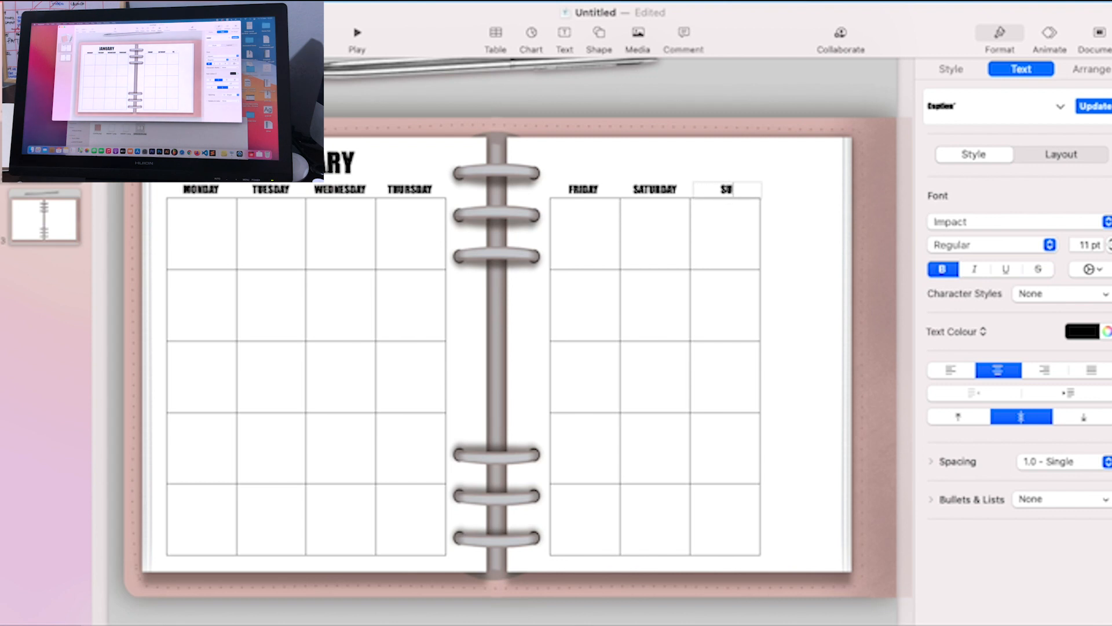
text(Y)
click(804, 330)
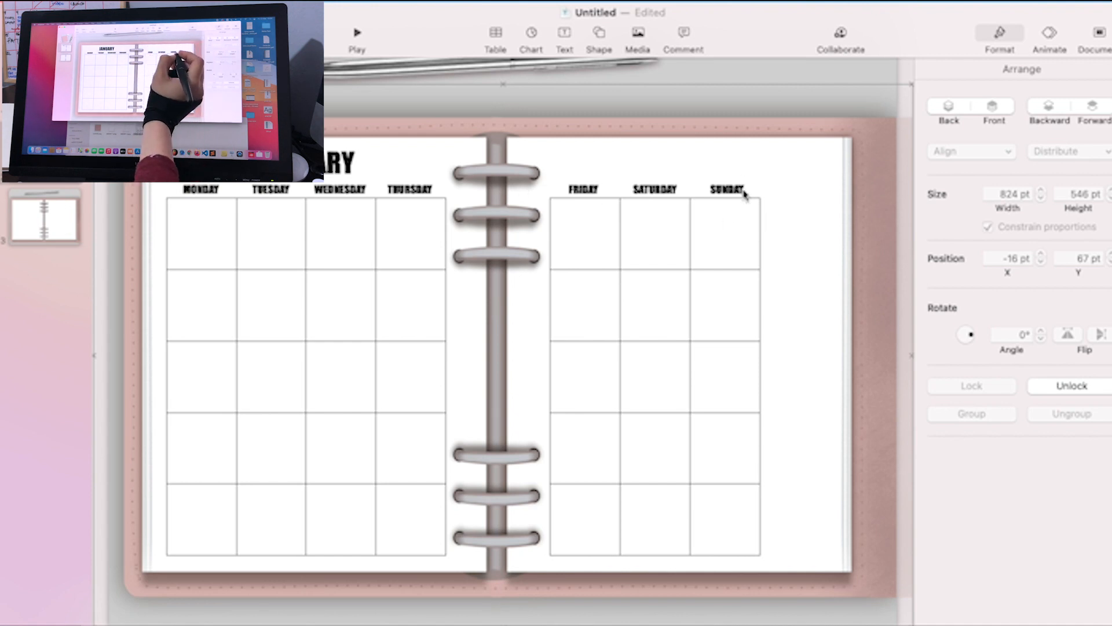
Step: Ungroup the right page's three-column grid
click(760, 225)
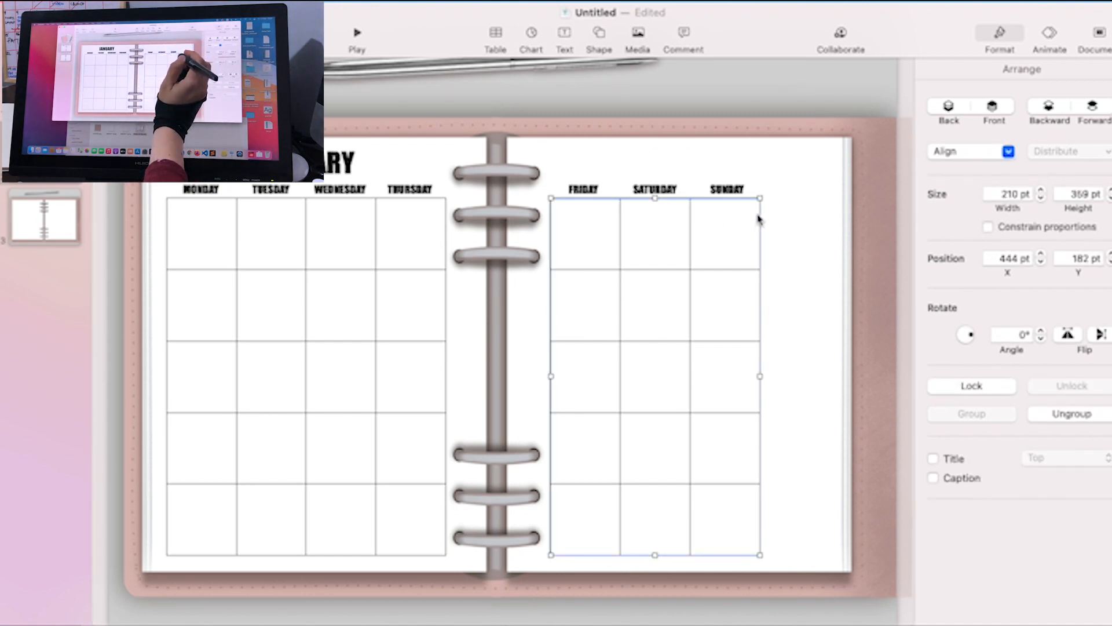
right_click(761, 217)
click(793, 240)
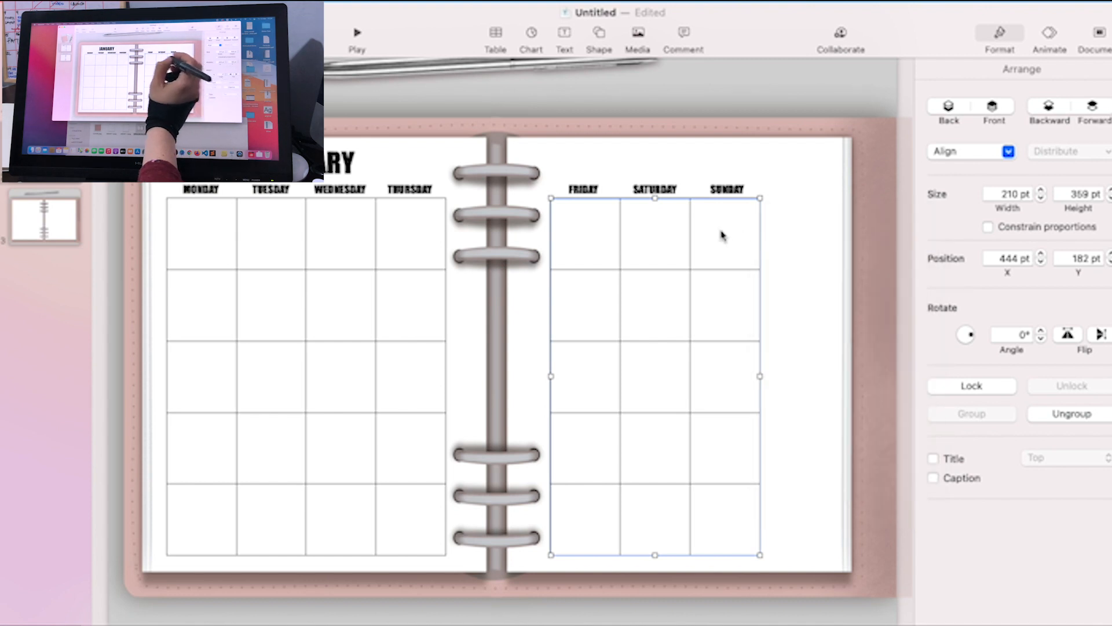
Step: Duplicate the top row of three squares on the right page and move the copy above the weekday labels
click(599, 239)
drag(599, 238, 786, 233)
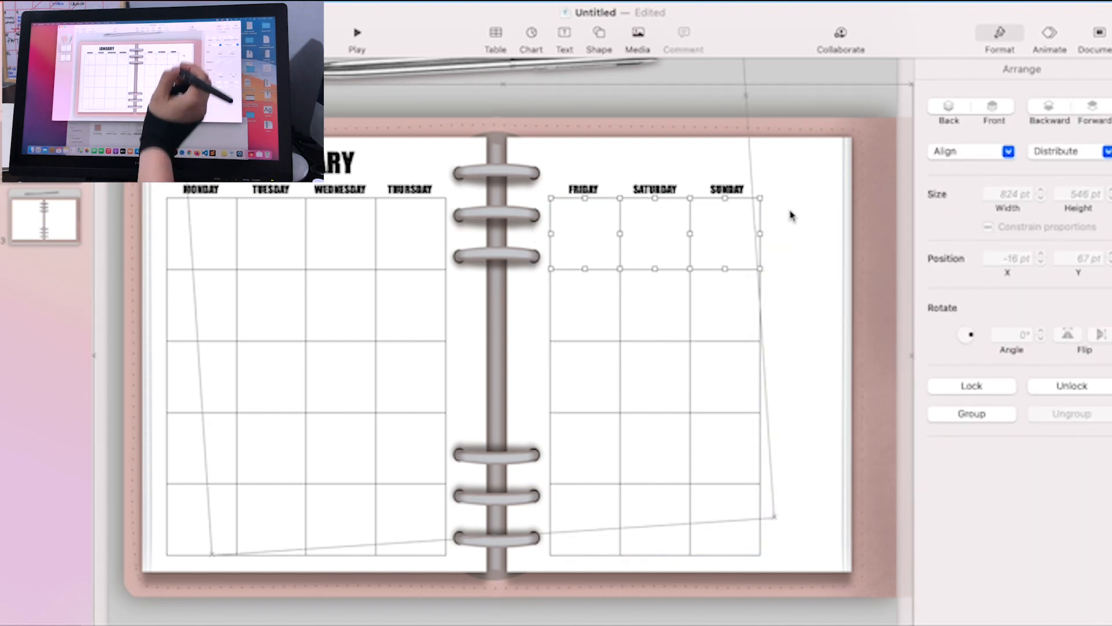
key(super+d)
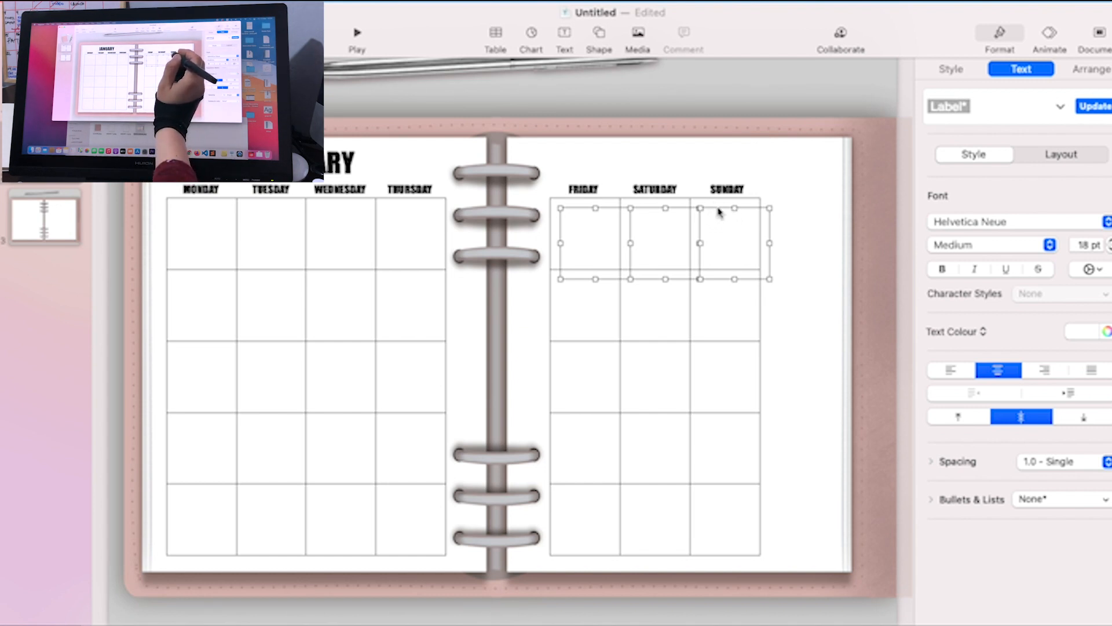
drag(717, 212, 763, 115)
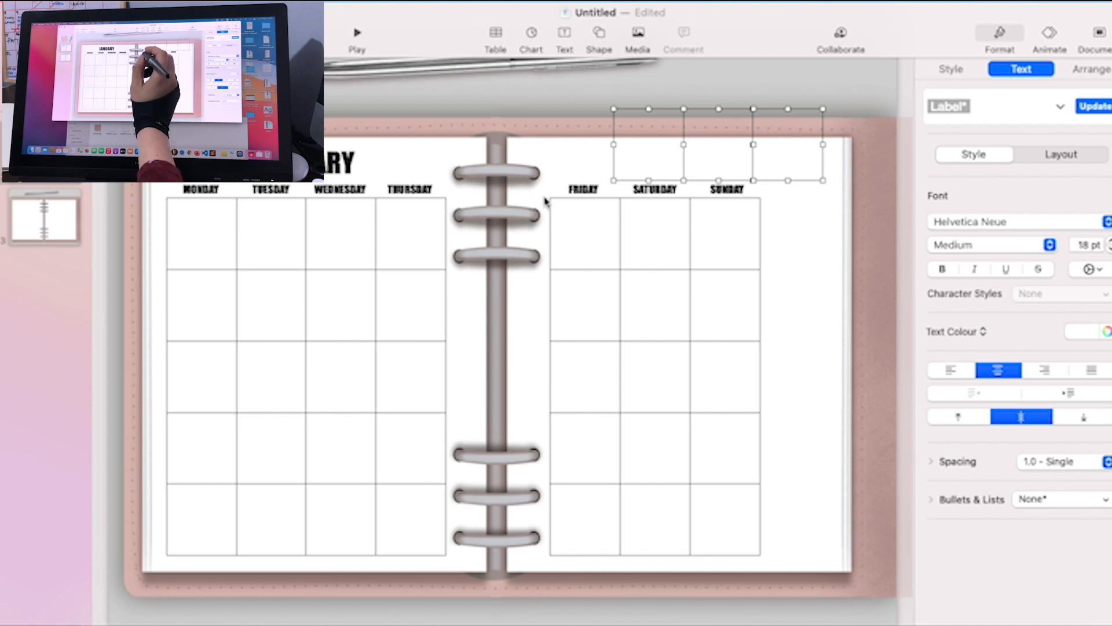
Step: Group all the squares of the right page's three-column grid
drag(544, 201, 819, 546)
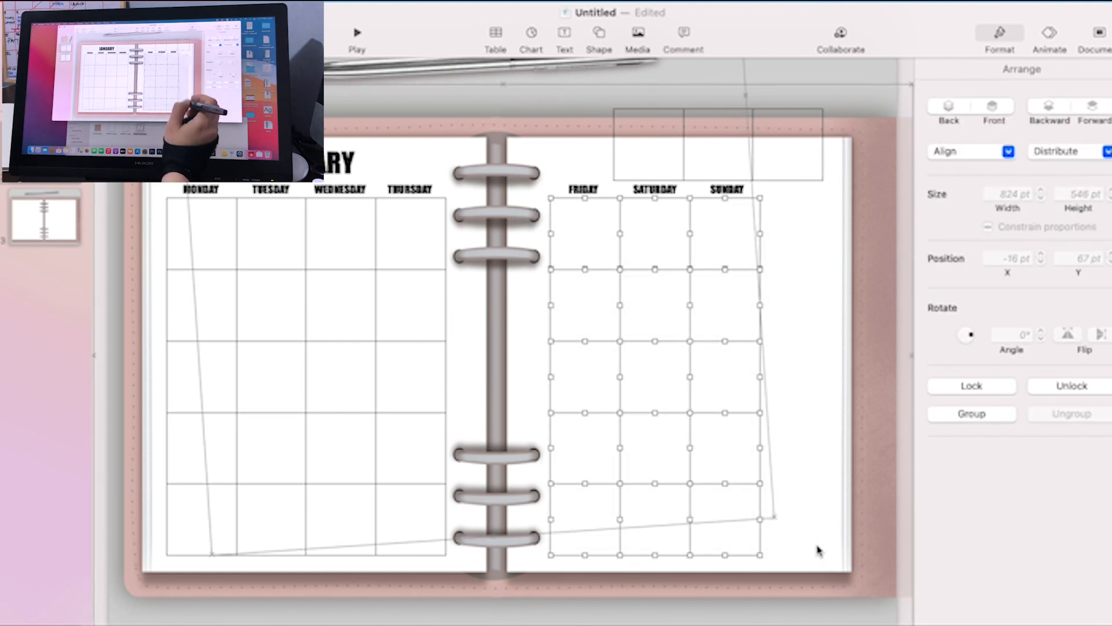
right_click(694, 385)
click(734, 399)
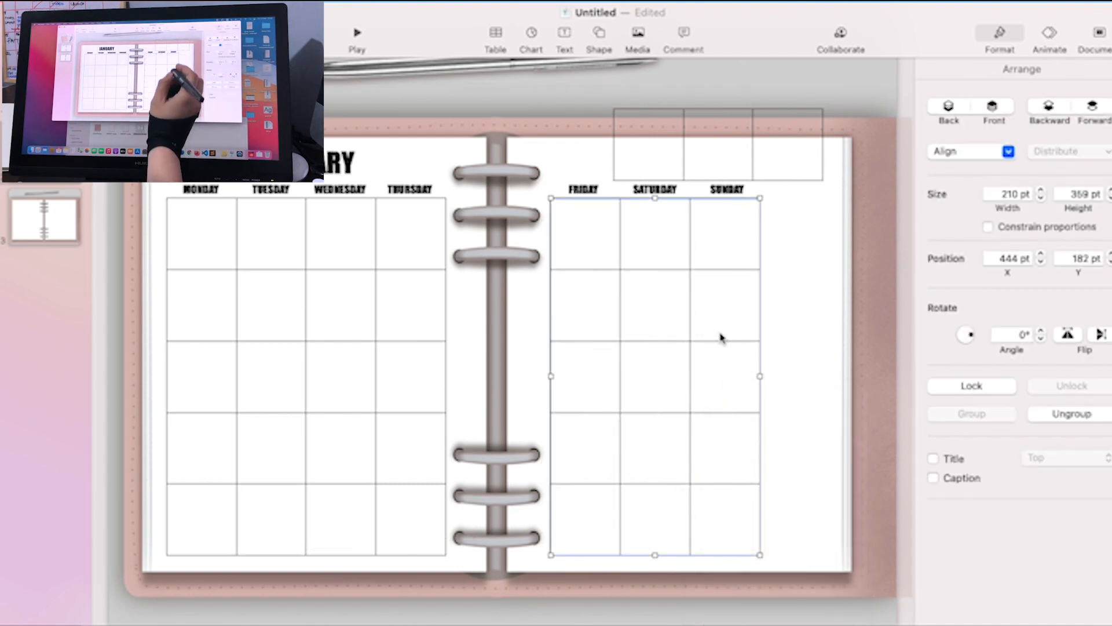
Step: Group the three copied squares and fit them around the FRIDAY, SATURDAY and SUNDAY labels as a 210 × 17 pt header row
drag(607, 109, 826, 179)
right_click(777, 120)
click(798, 133)
right_click(805, 124)
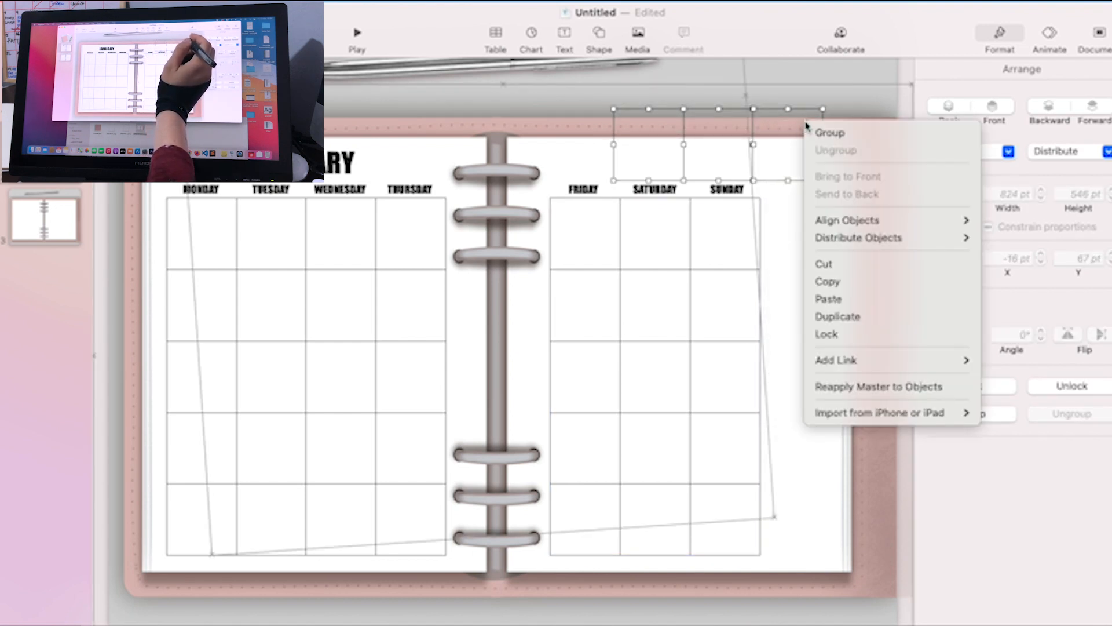
click(825, 134)
drag(767, 112, 707, 185)
drag(654, 251, 653, 198)
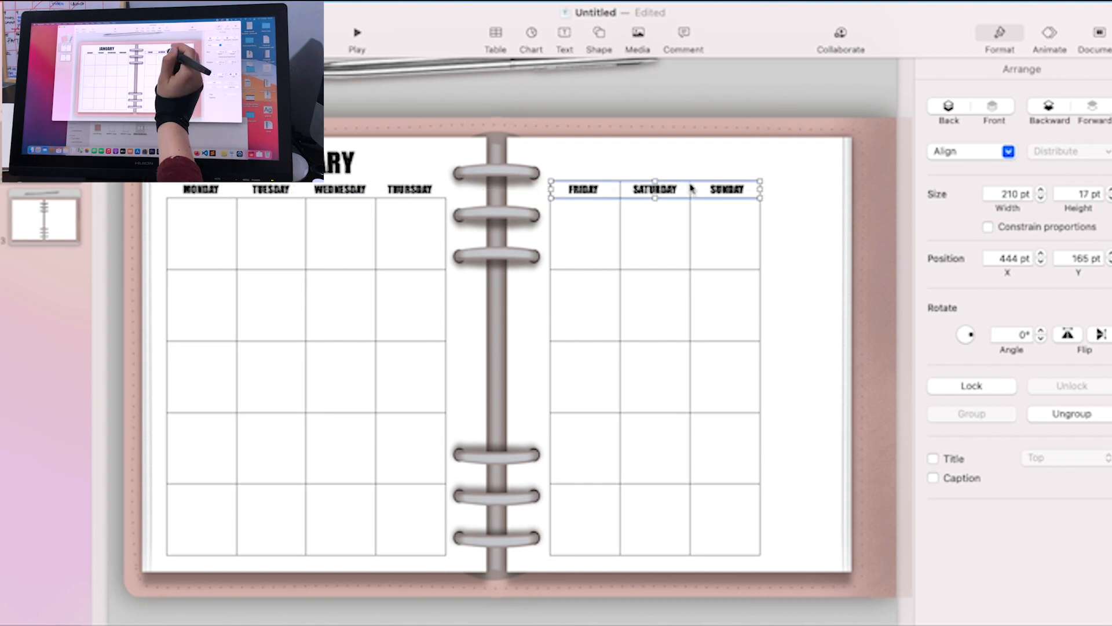
Step: Ungroup the header row around the right page's weekday labels
right_click(697, 191)
right_click(688, 193)
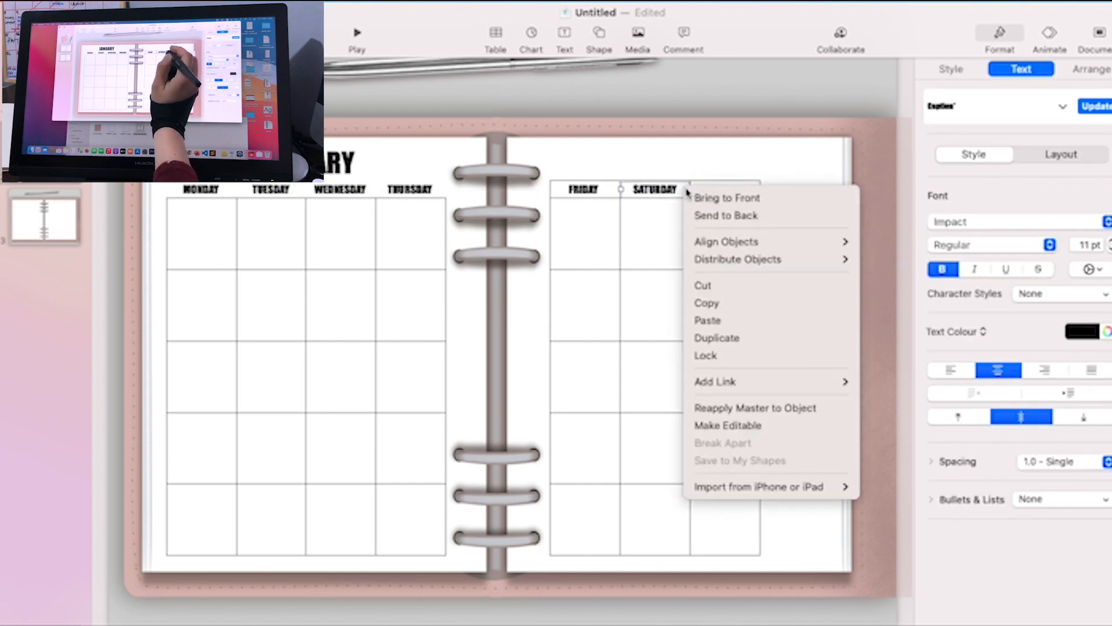
click(692, 198)
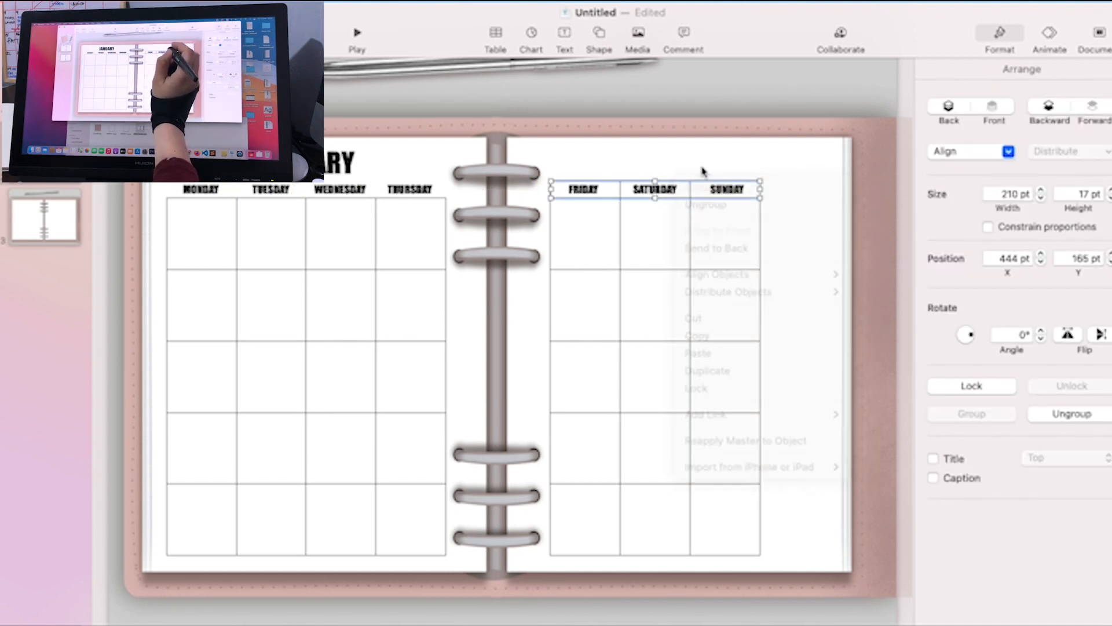
right_click(622, 186)
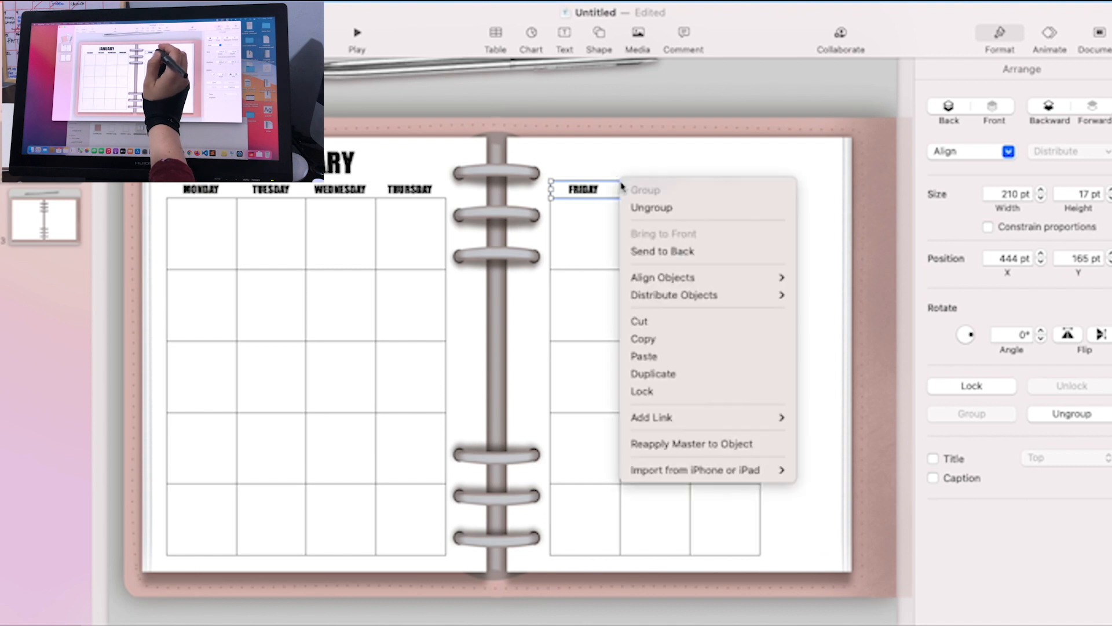
click(644, 208)
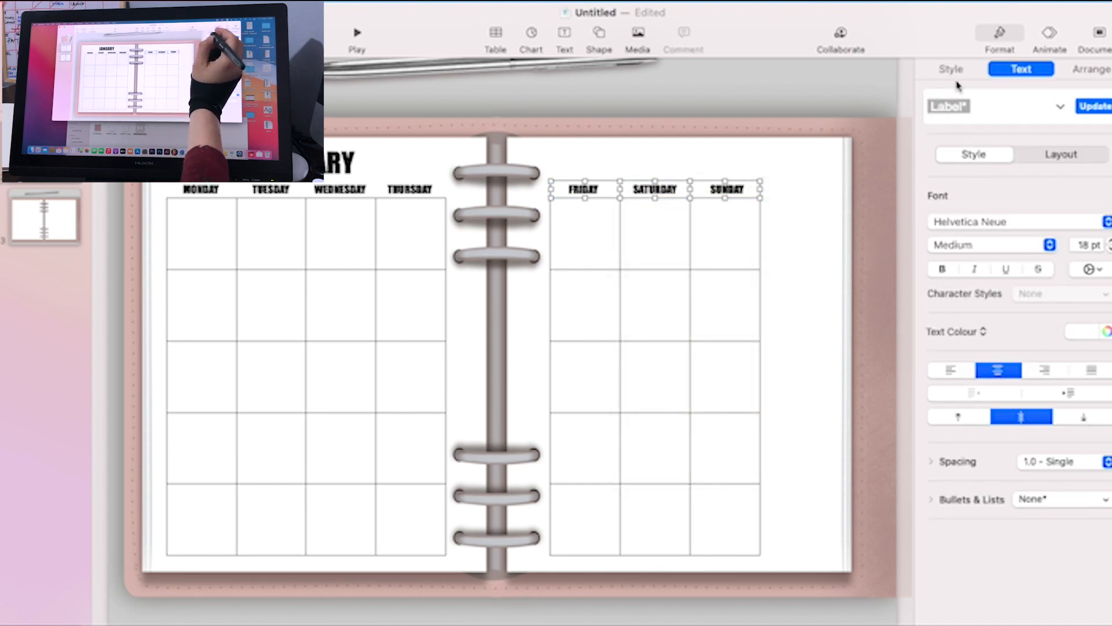
Step: Apply the blue shape style to the three header cells and send them backward behind the weekday labels
click(952, 70)
click(960, 126)
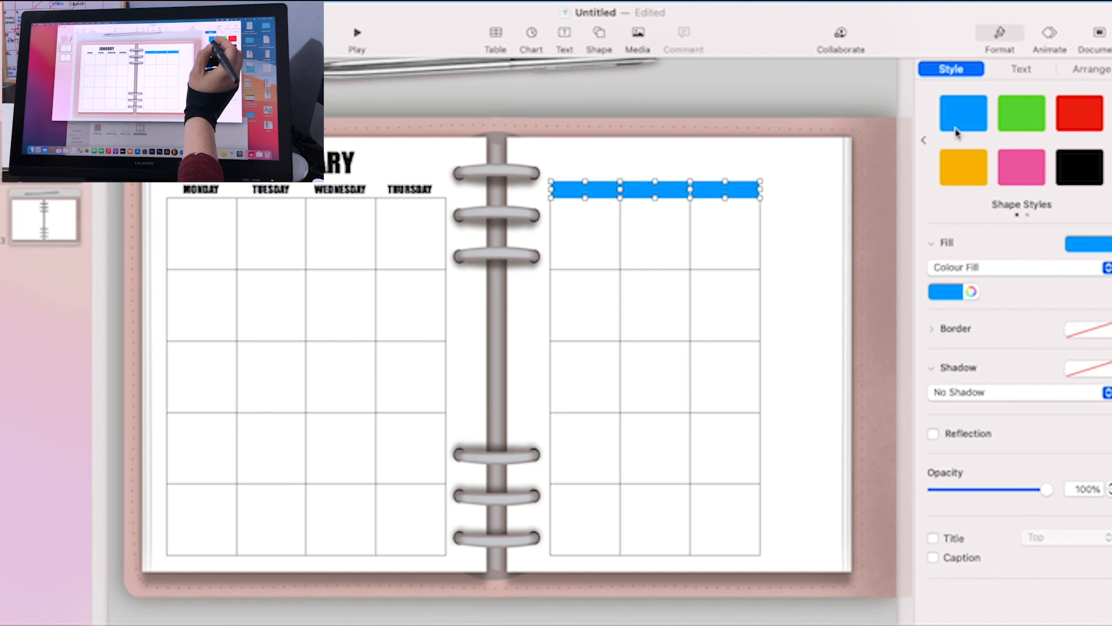
click(1092, 70)
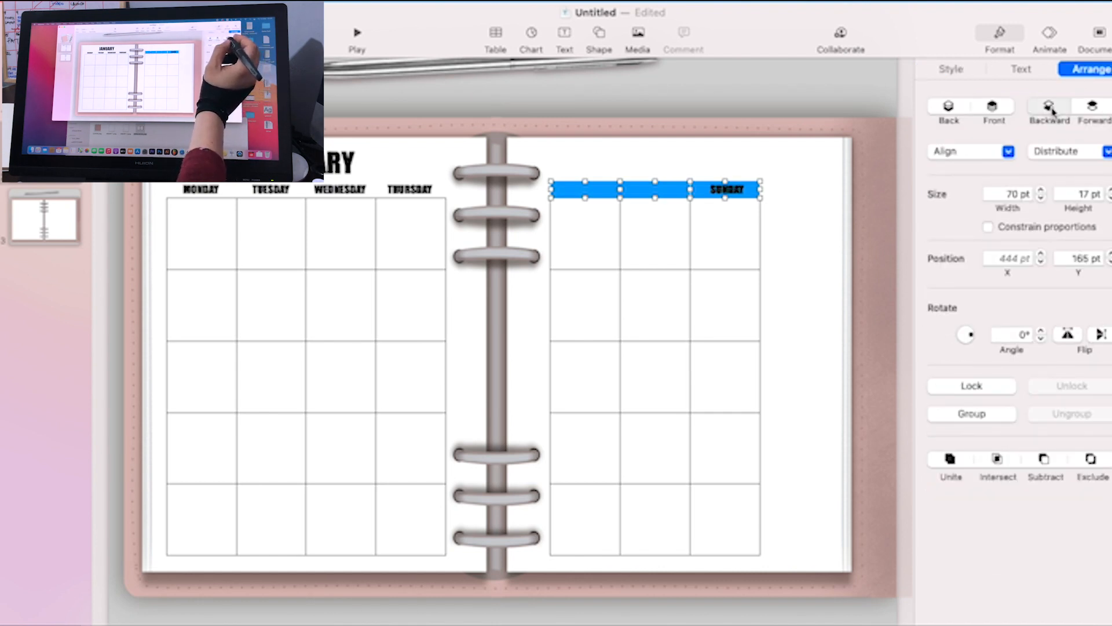
Step: Recolour the three header cells with a dusty pink sampled from the planner cover
click(953, 70)
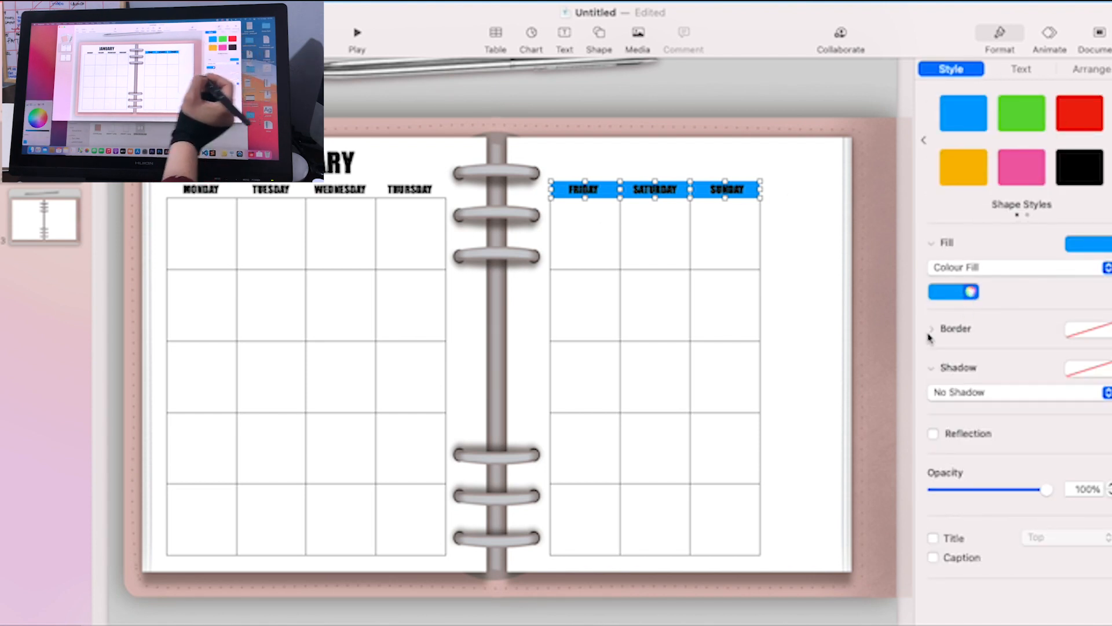
drag(1, 524, 962, 296)
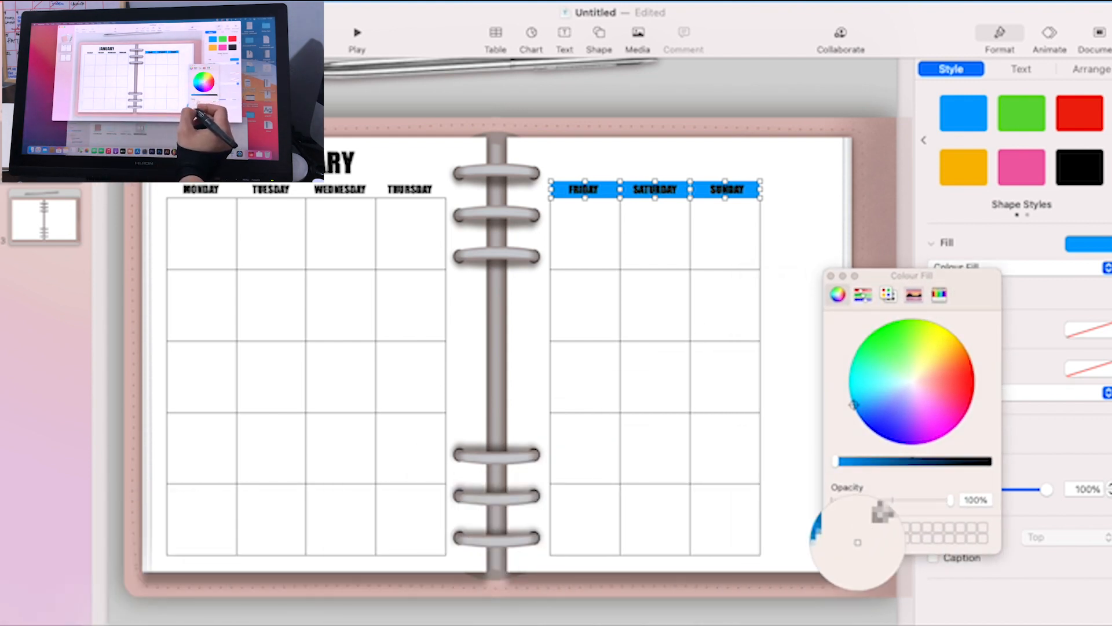
click(800, 586)
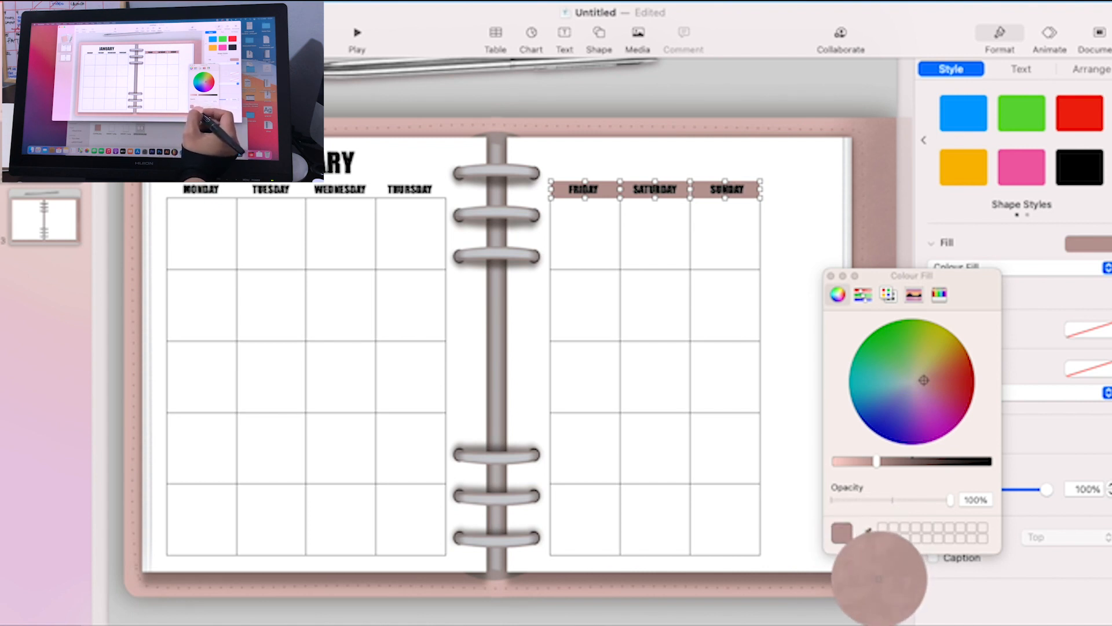
click(883, 583)
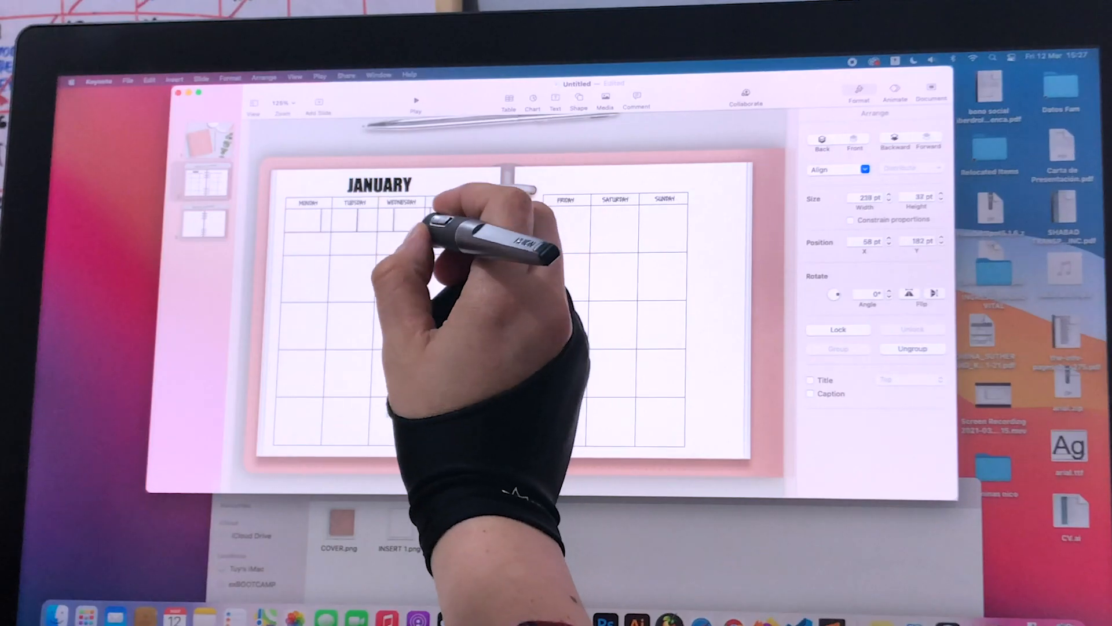
Step: Shrink the four-square row to 60 × 15 pt in the first MONDAY cell and ungroup it
drag(375, 231, 330, 220)
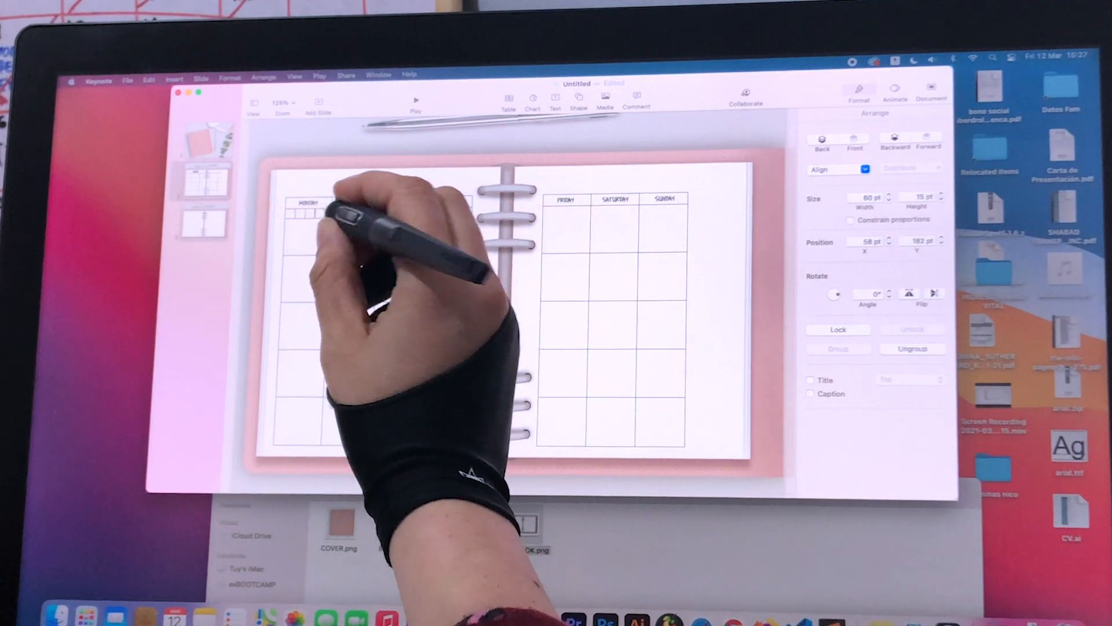
click(304, 224)
click(305, 215)
double_click(301, 215)
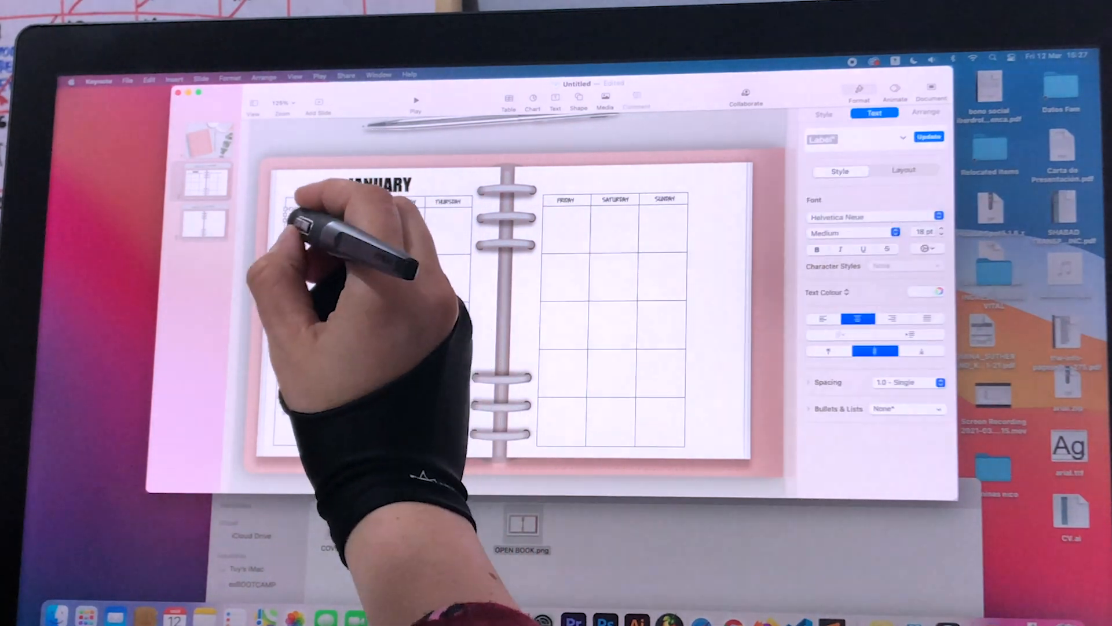
key(Delete)
Step: Distribute the small squares into the upper-left corners of the first-row TUESDAY, WEDNESDAY and THURSDAY cells
click(325, 215)
drag(292, 215, 431, 214)
click(390, 219)
click(385, 215)
click(437, 227)
click(431, 214)
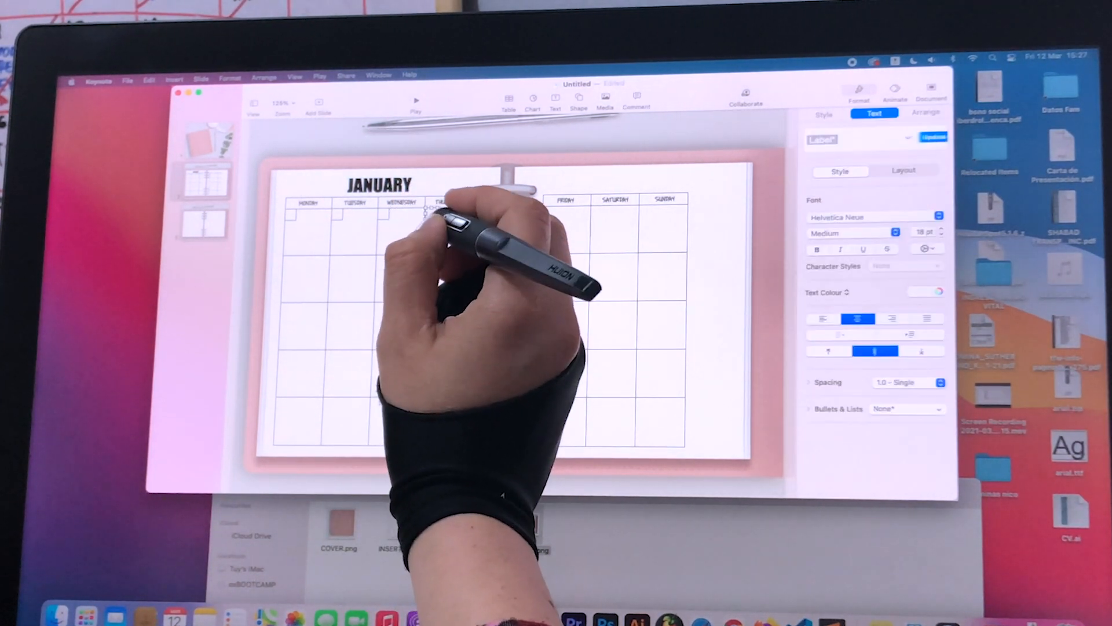
click(440, 229)
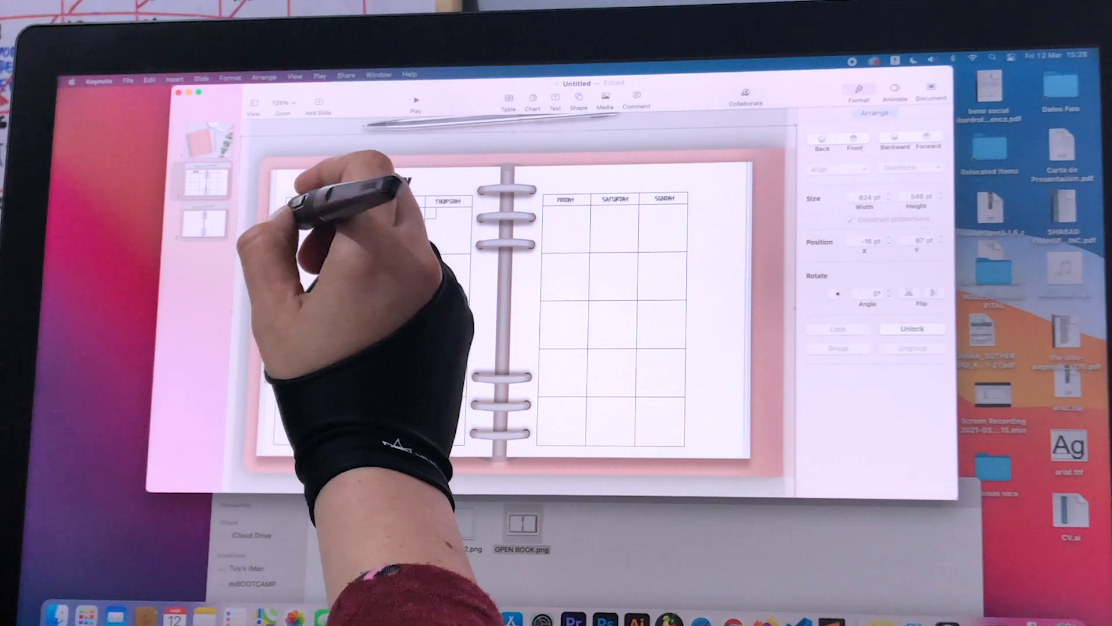
Step: Group the four small date boxes in the left grid's first row
click(291, 215)
shift+click(337, 215)
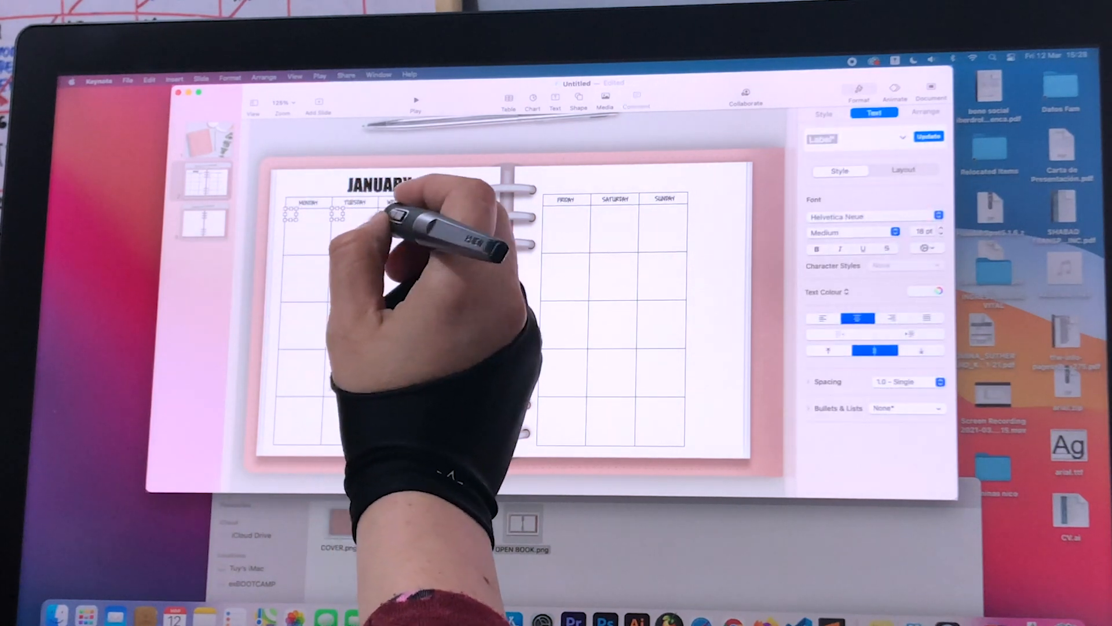
shift+click(384, 214)
shift+click(431, 214)
key(alt+super+g)
Step: Duplicate the group of date boxes into the second, third and fourth rows of the left grid
key(super+d)
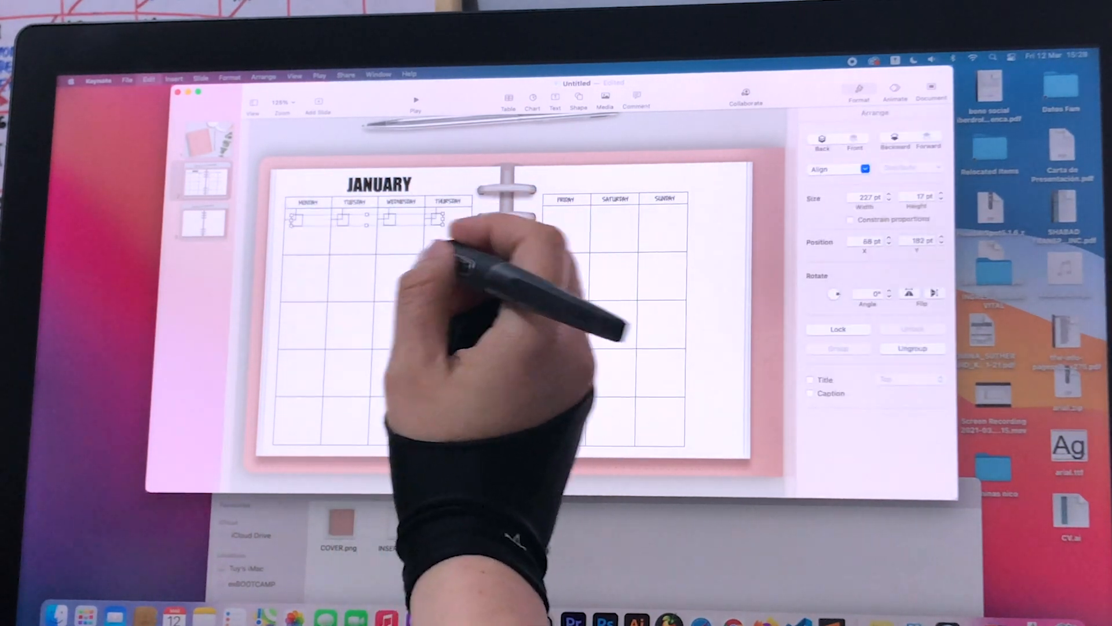
drag(387, 219, 378, 261)
click(387, 281)
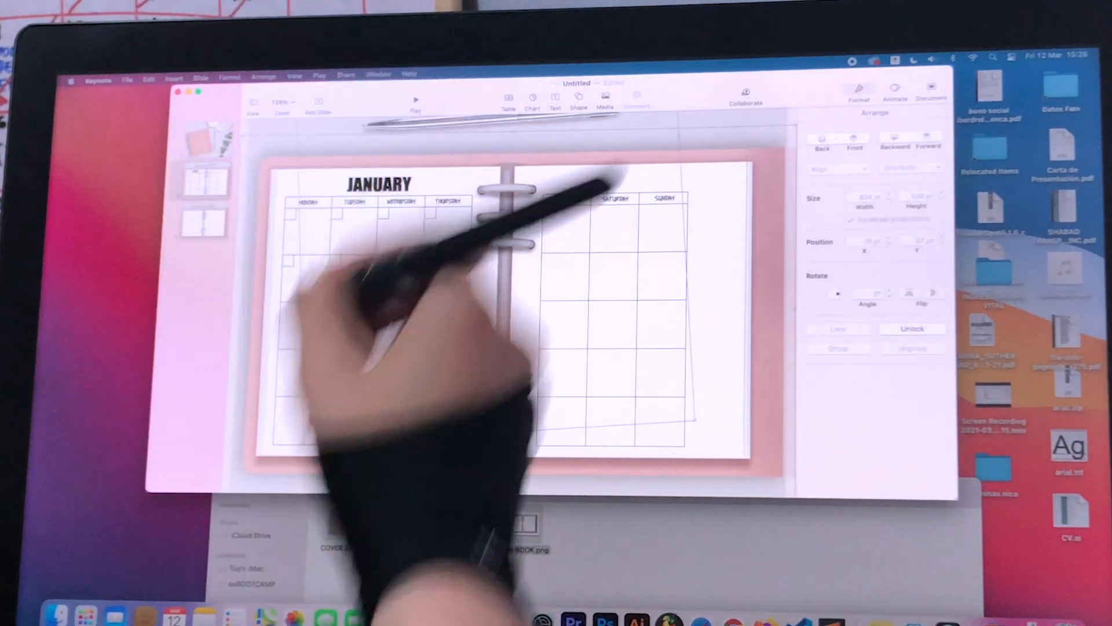
click(383, 214)
key(super+d)
drag(388, 220, 378, 308)
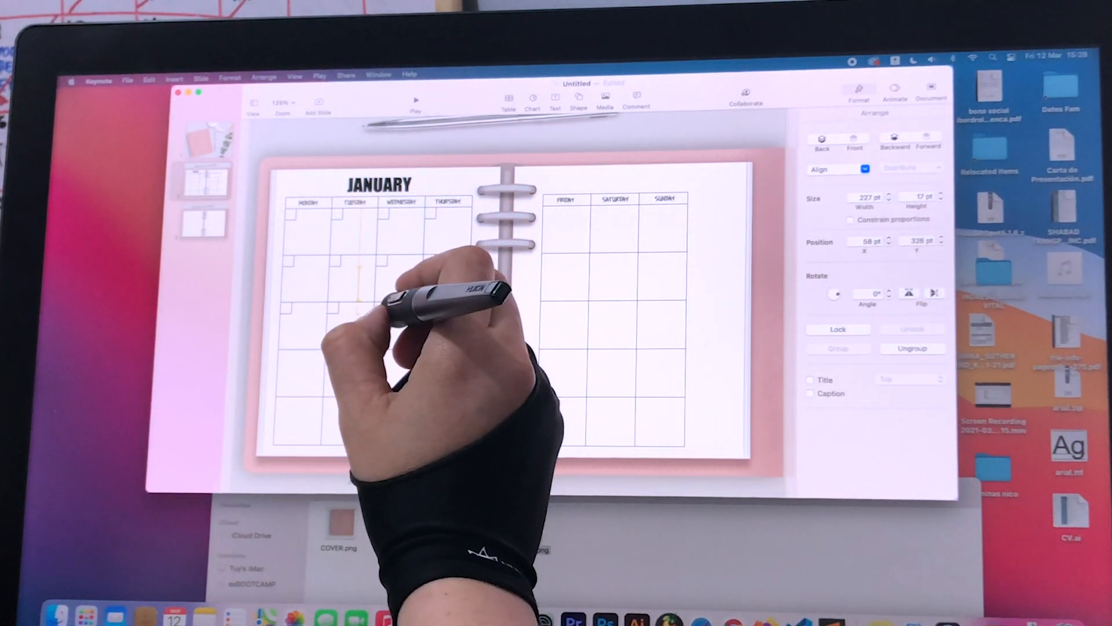
click(467, 320)
key(super+v)
drag(388, 219, 375, 354)
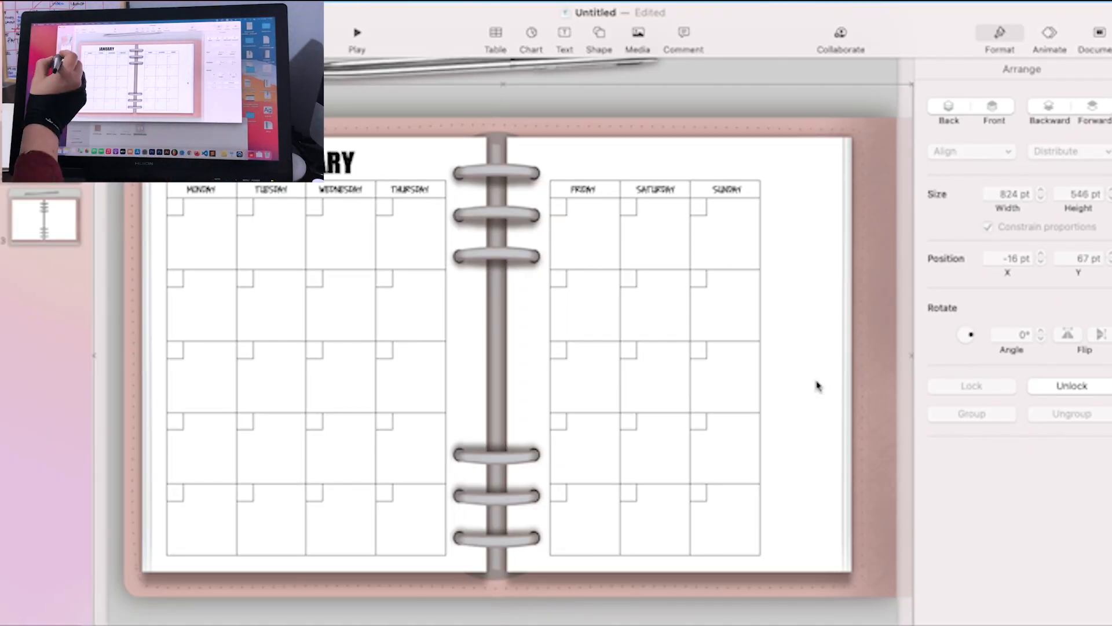
Step: Duplicate the blank open-planner slide 3 and return to slide 3
click(32, 237)
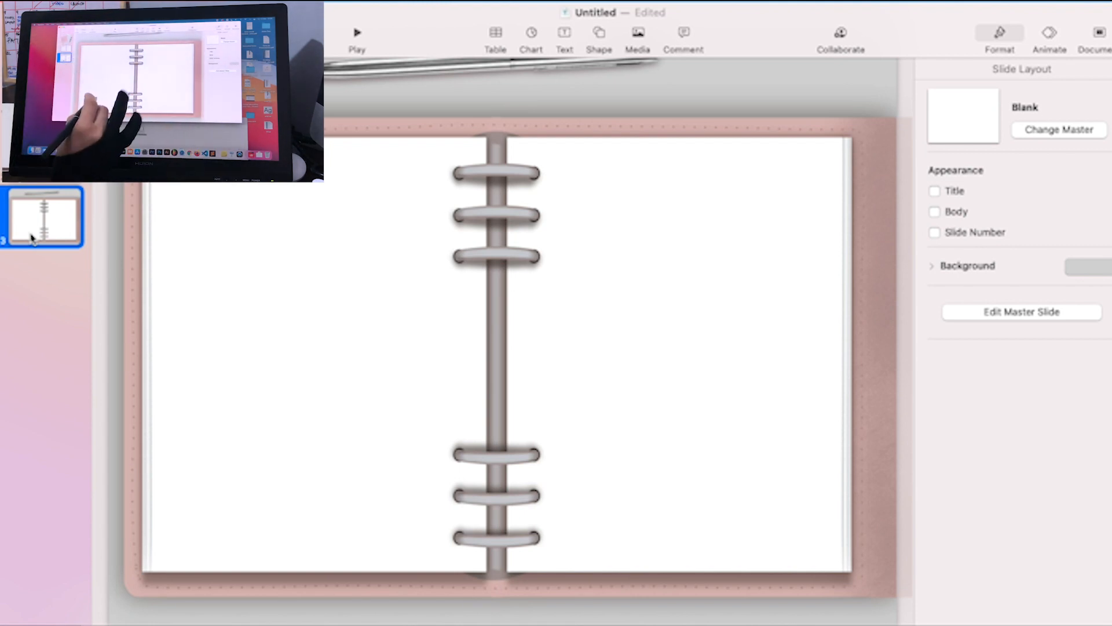
key(super+d)
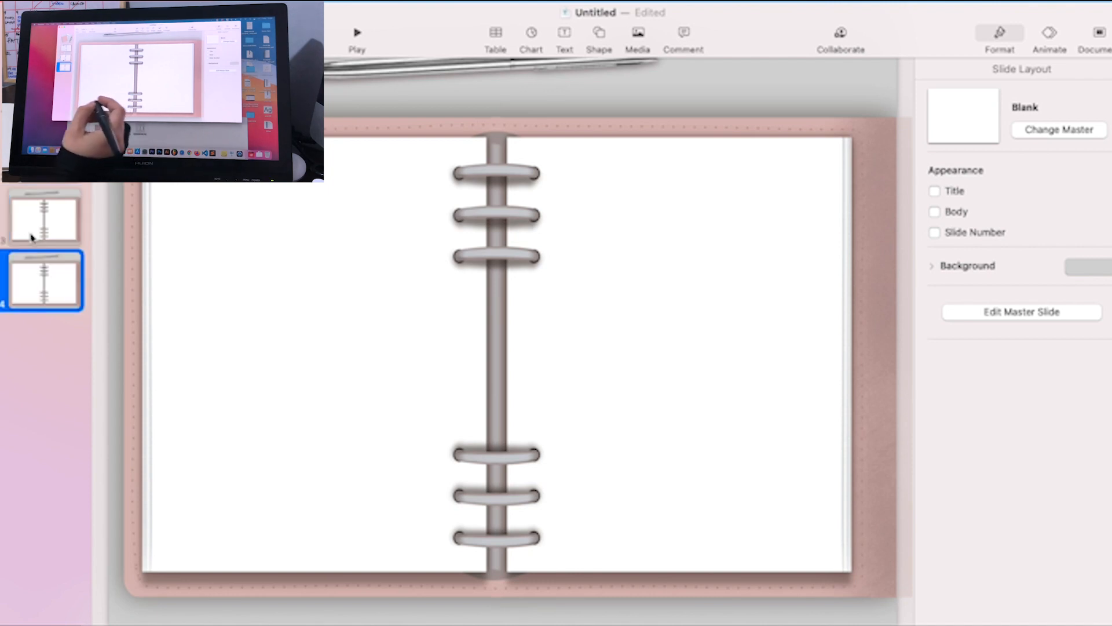
click(58, 227)
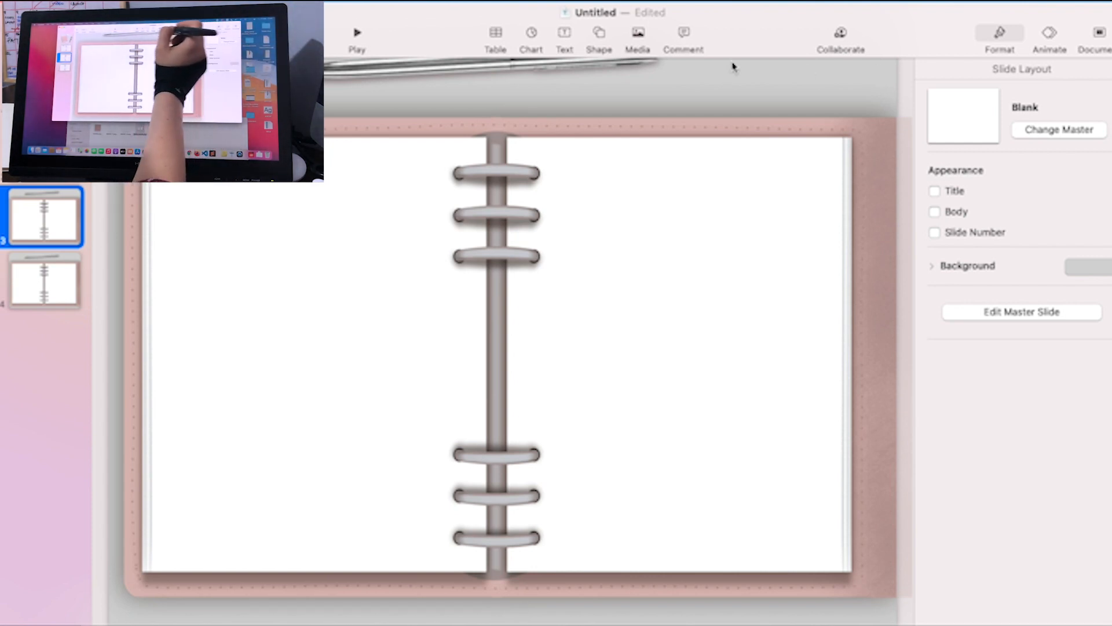
Step: Insert a square and place it in the upper-left corner of the left planner page
click(600, 37)
click(602, 161)
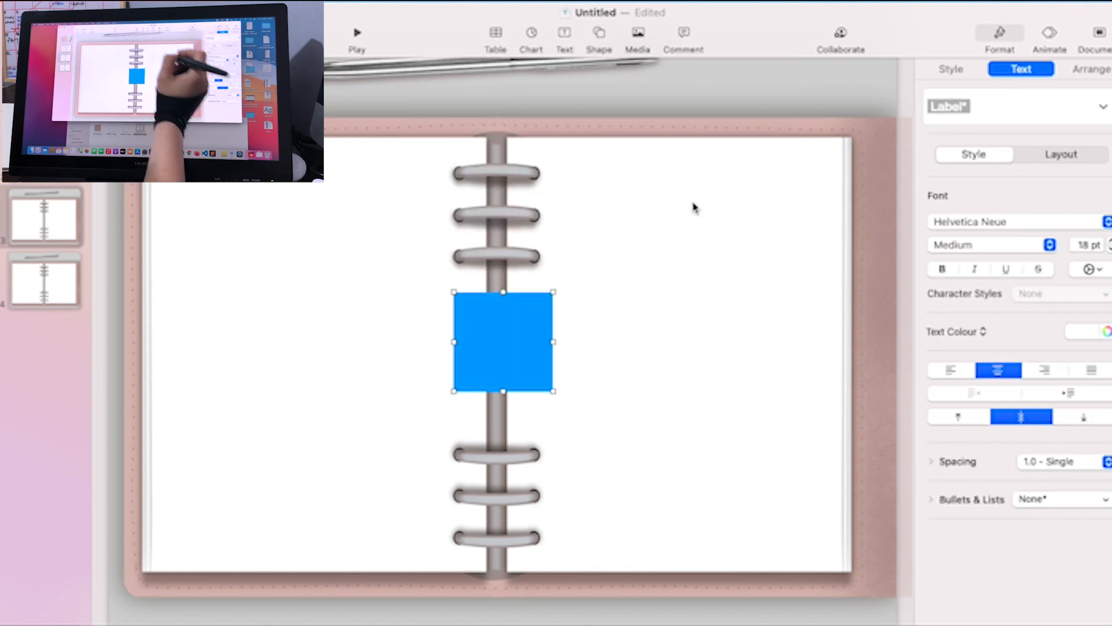
drag(523, 350, 233, 241)
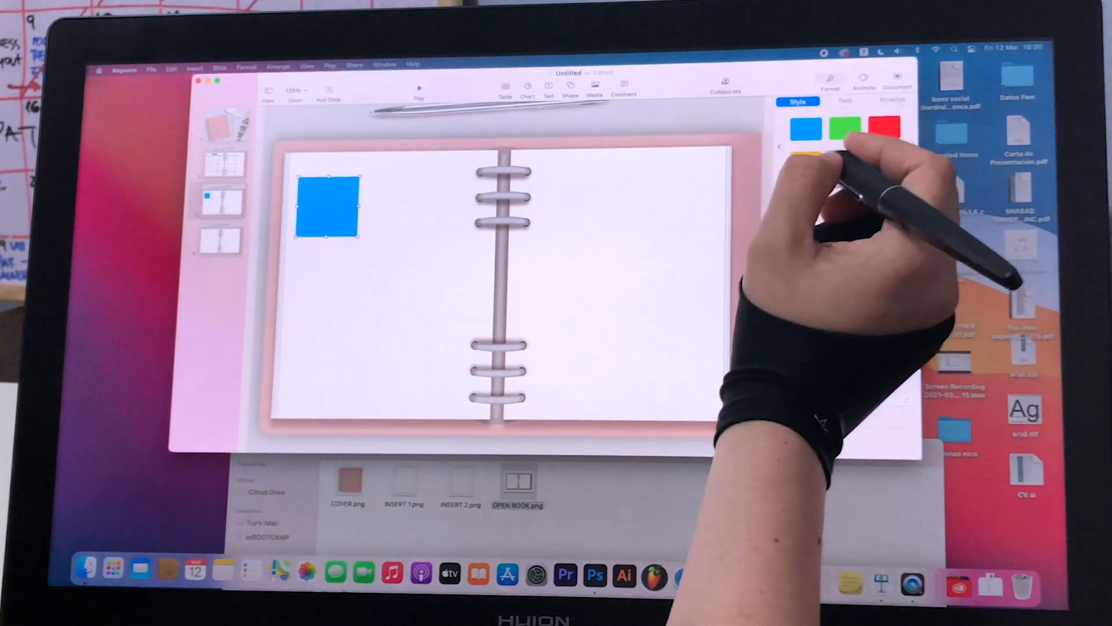
Step: Set the square to No Fill and give it a thin line border
click(896, 225)
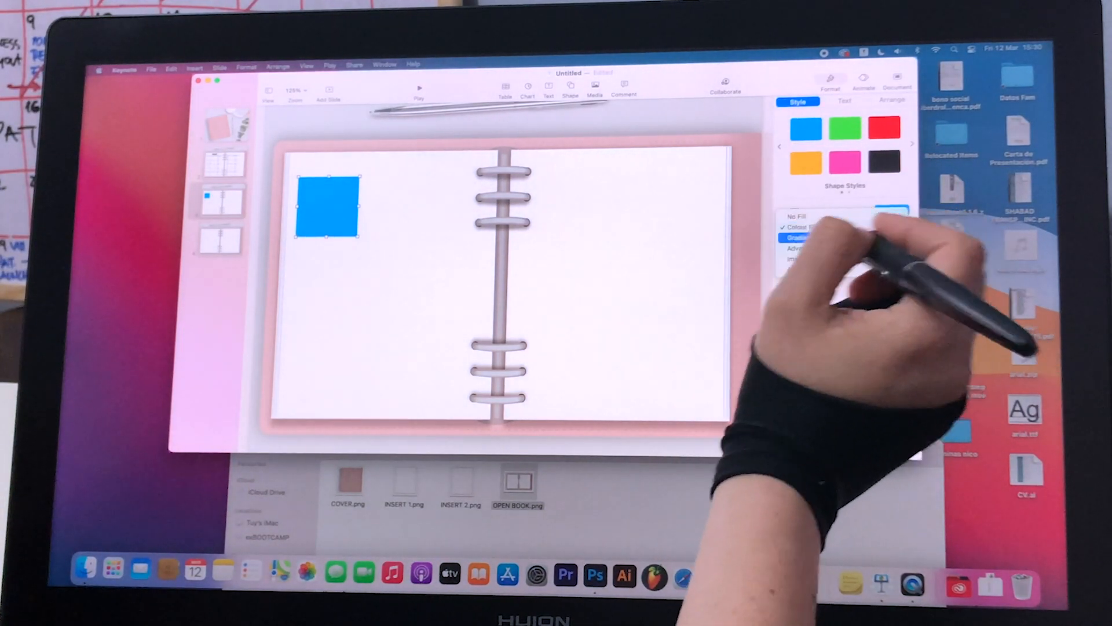
click(805, 216)
click(894, 252)
click(848, 284)
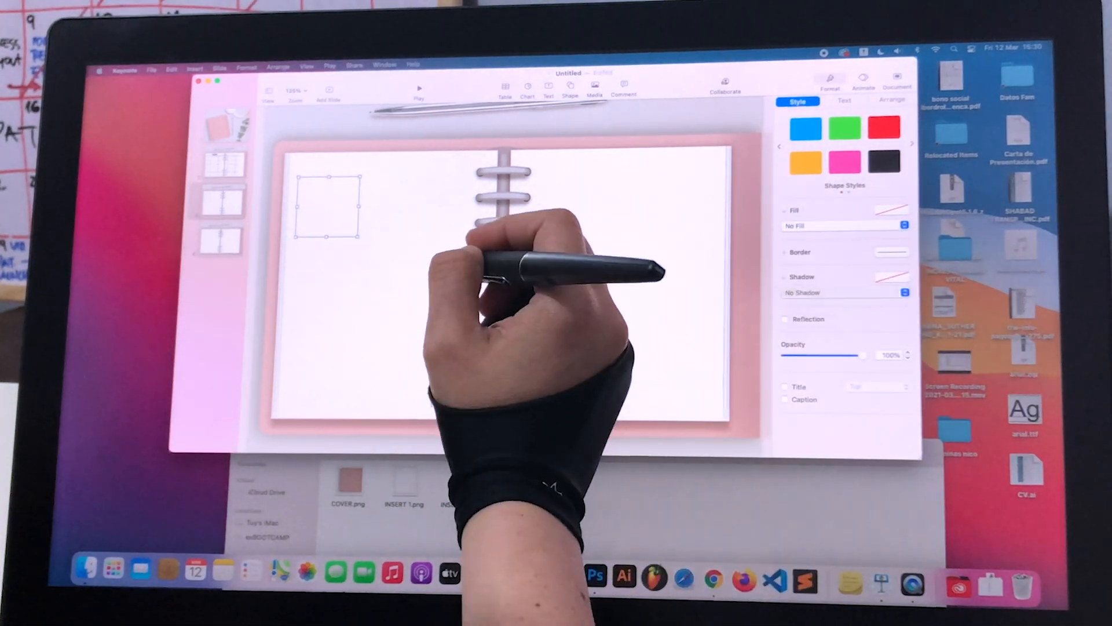
Step: Stretch the square down to almost the full page height and place a duplicate column directly beside it
click(406, 252)
click(322, 236)
drag(328, 237, 318, 408)
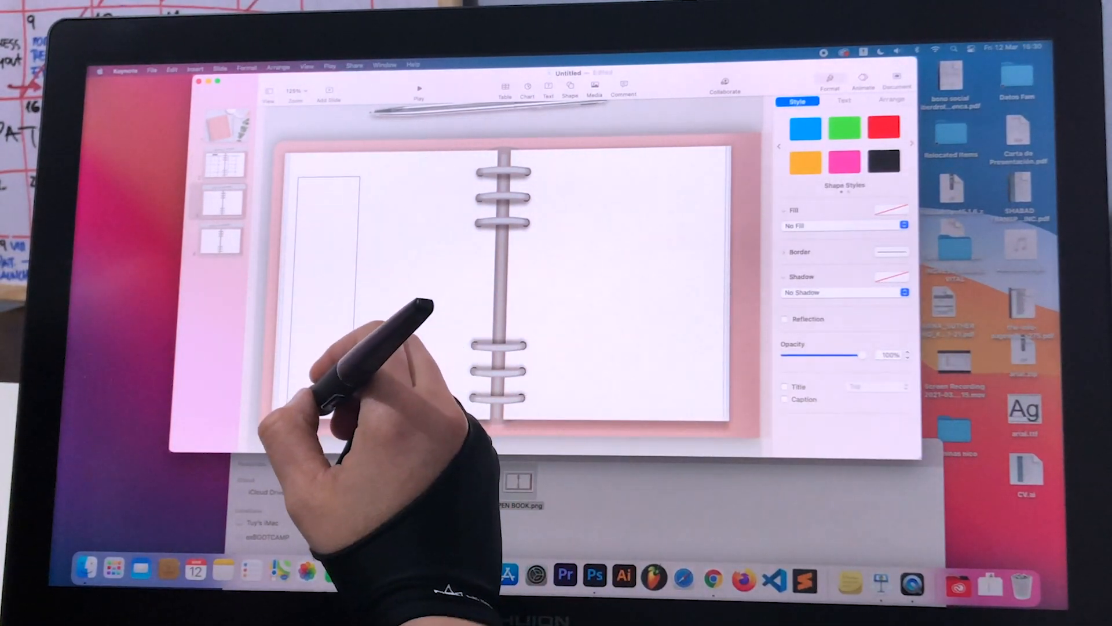
key(super+d)
drag(363, 262, 421, 256)
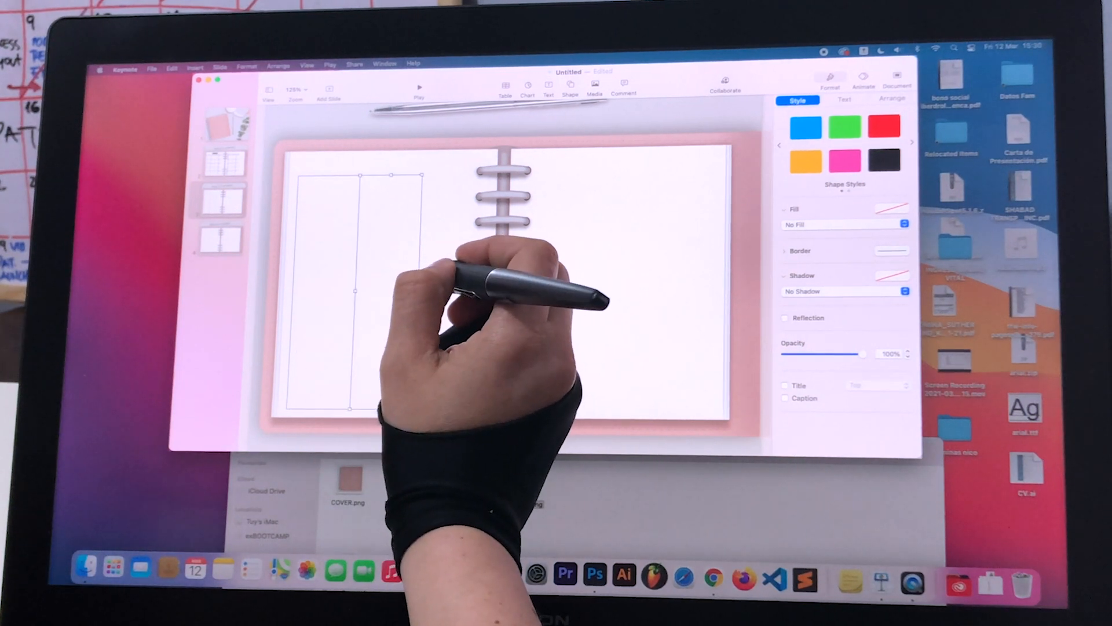
Step: Duplicate the column outline again and place it as the third column on the left page
key(super+a)
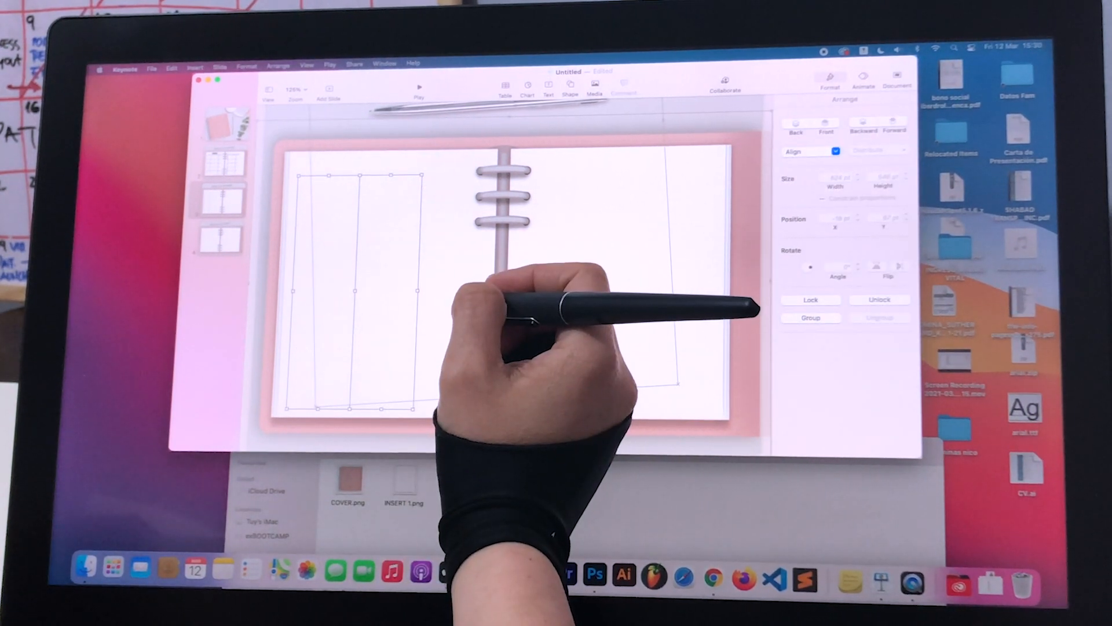
key(super+d)
drag(338, 197, 449, 188)
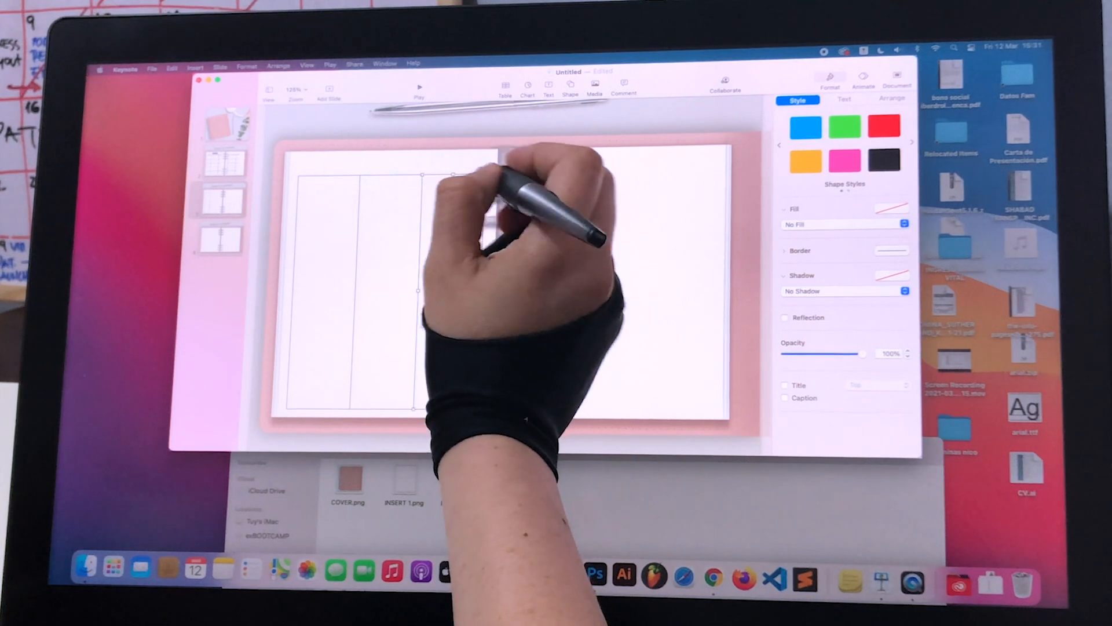
key(super+a)
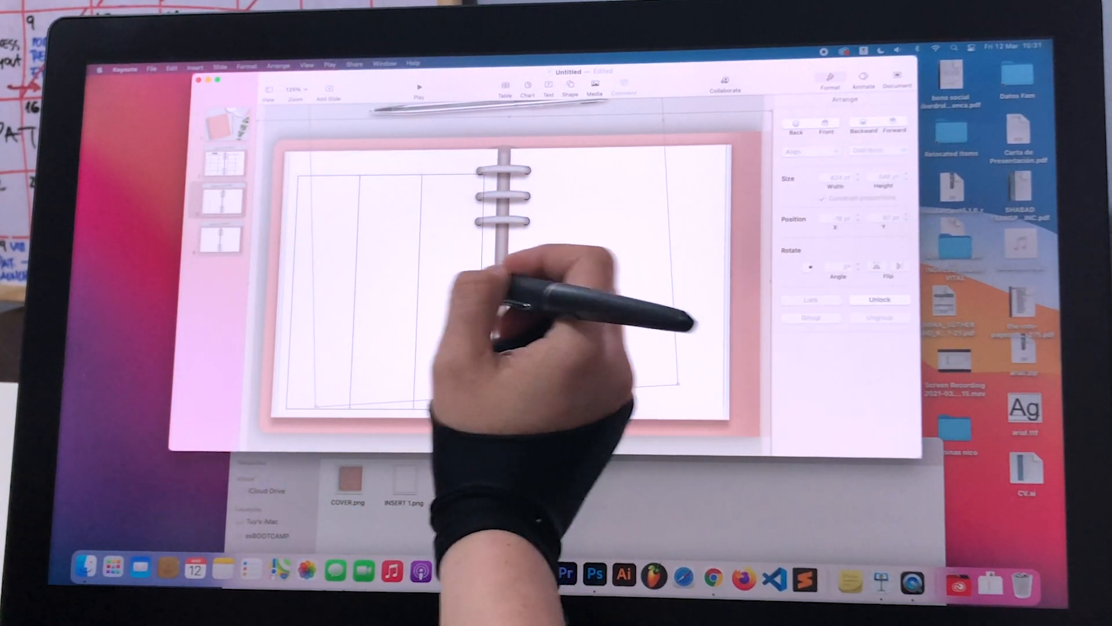
Step: Narrow the three-column group to about 284 pt wide and position it inside the left page, clear of the rings
click(359, 219)
drag(310, 217, 474, 223)
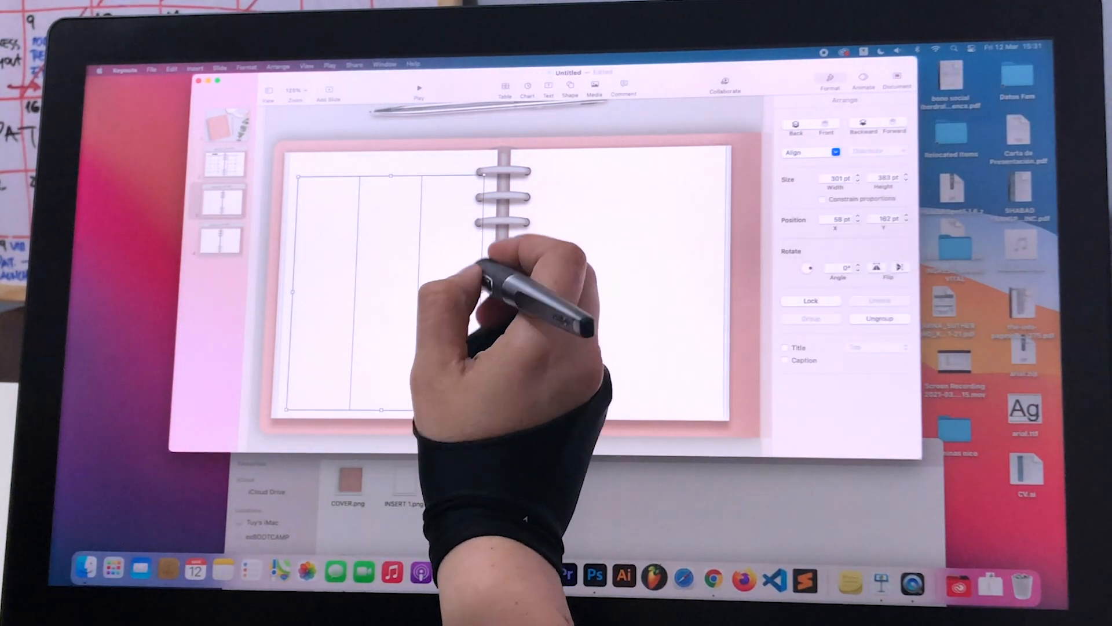
drag(427, 307, 423, 307)
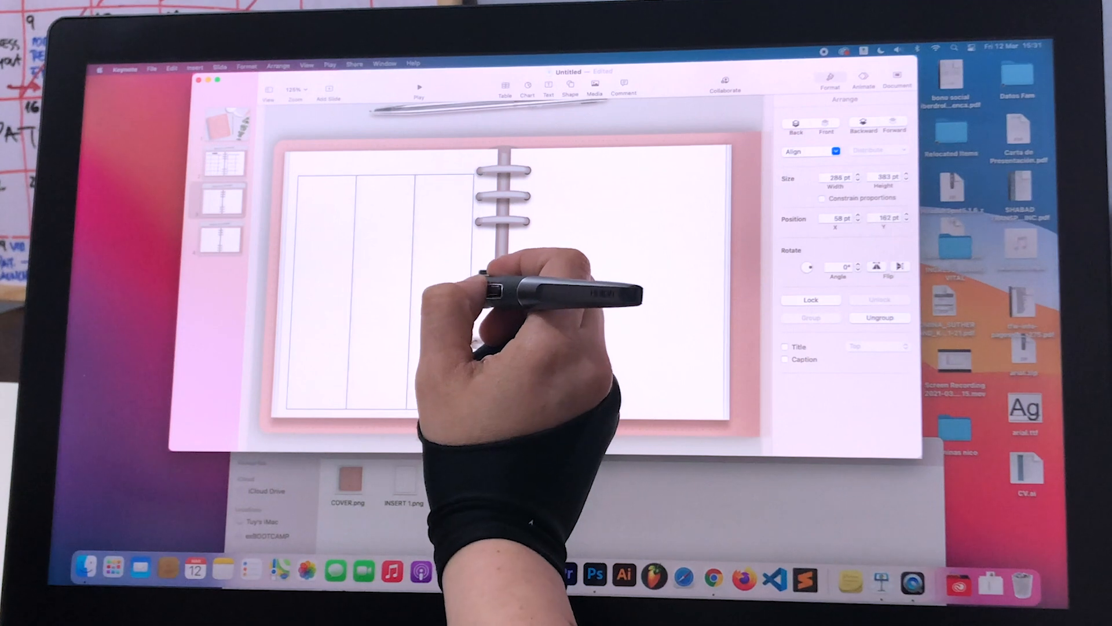
click(484, 307)
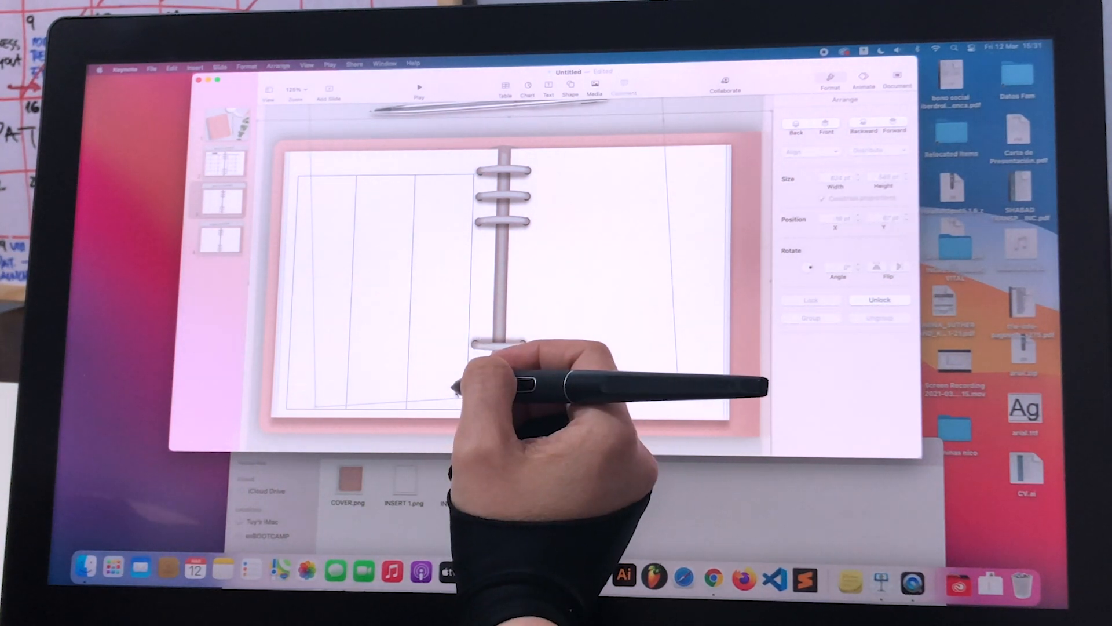
drag(478, 276, 471, 287)
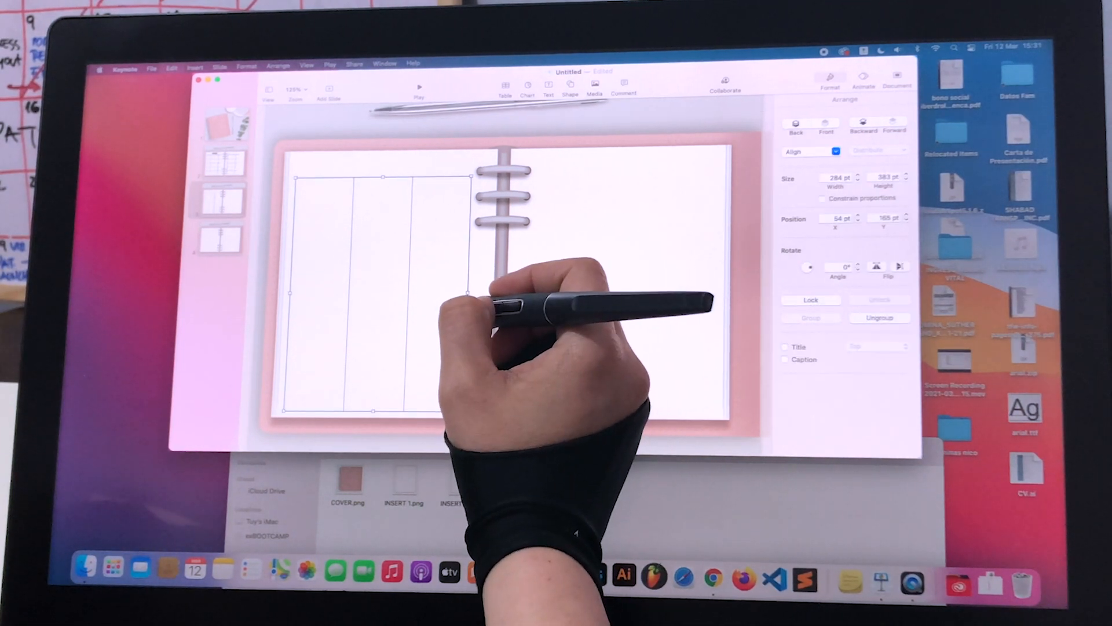
Step: Duplicate the column group and flatten the copy into a header strip about 18 pt high along the top of the left page's columns
drag(384, 177, 384, 172)
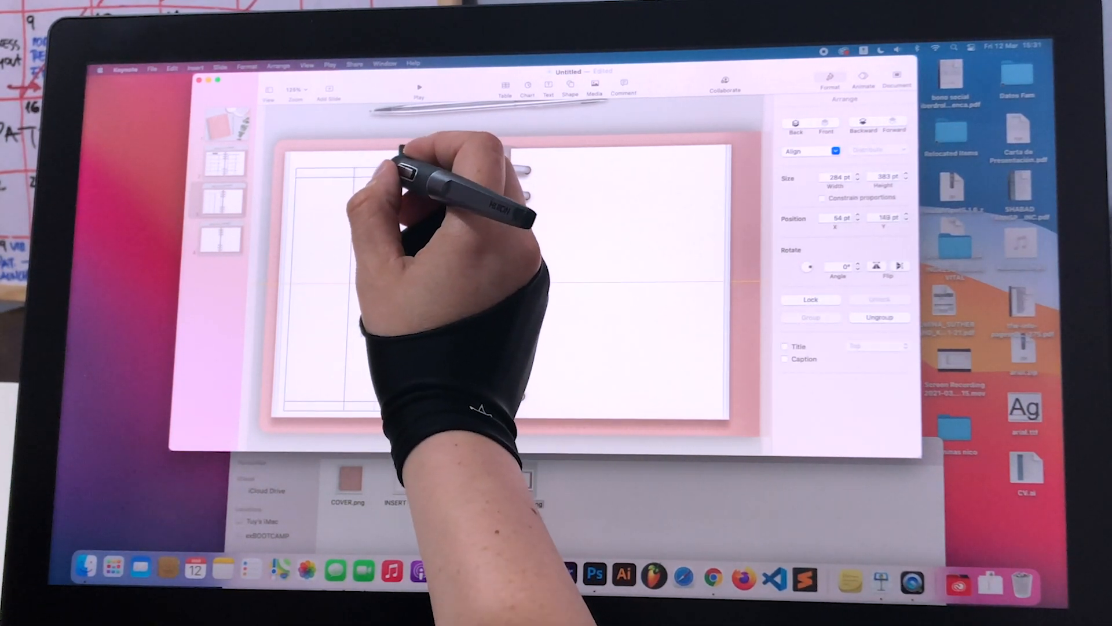
drag(375, 366, 367, 173)
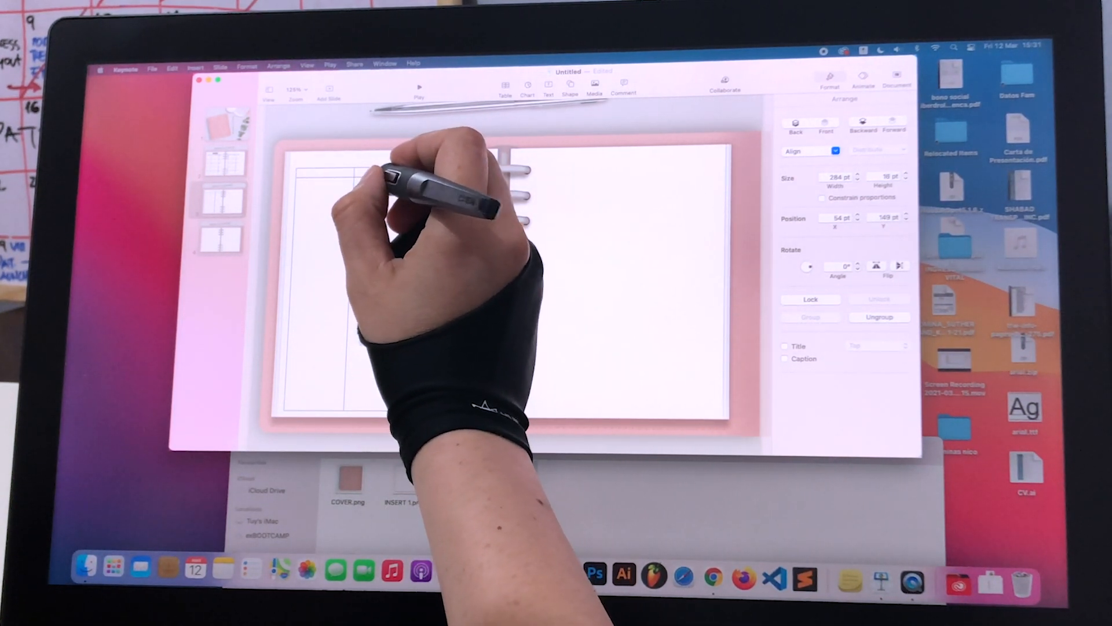
click(384, 169)
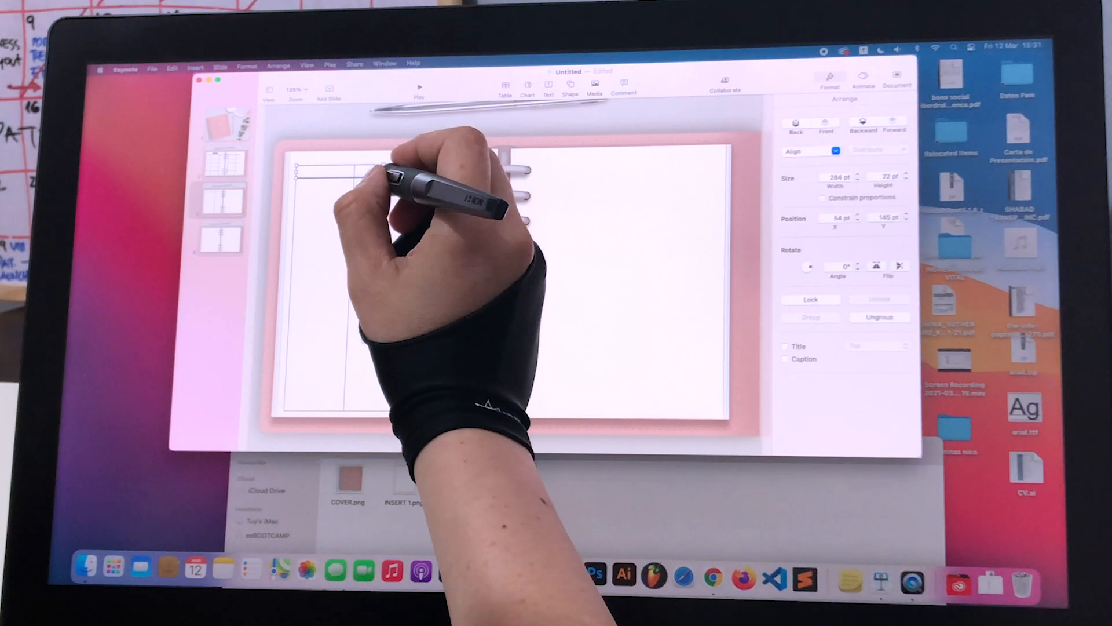
click(365, 249)
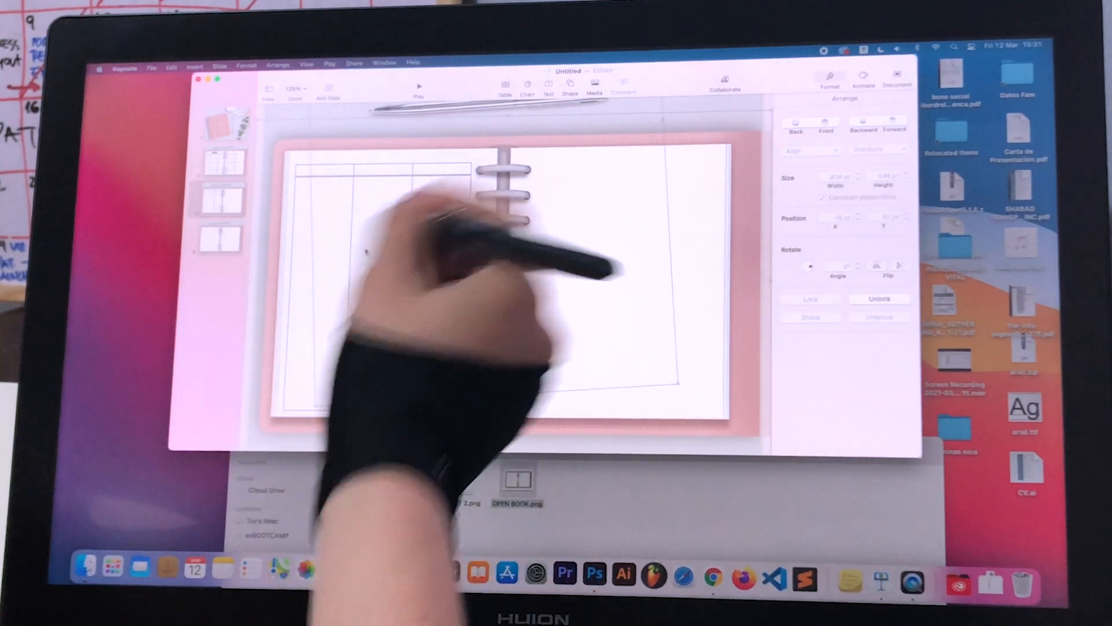
Step: Duplicate the columns together with their header strip and place the copy on the right page
drag(323, 160, 359, 217)
shift+click(373, 216)
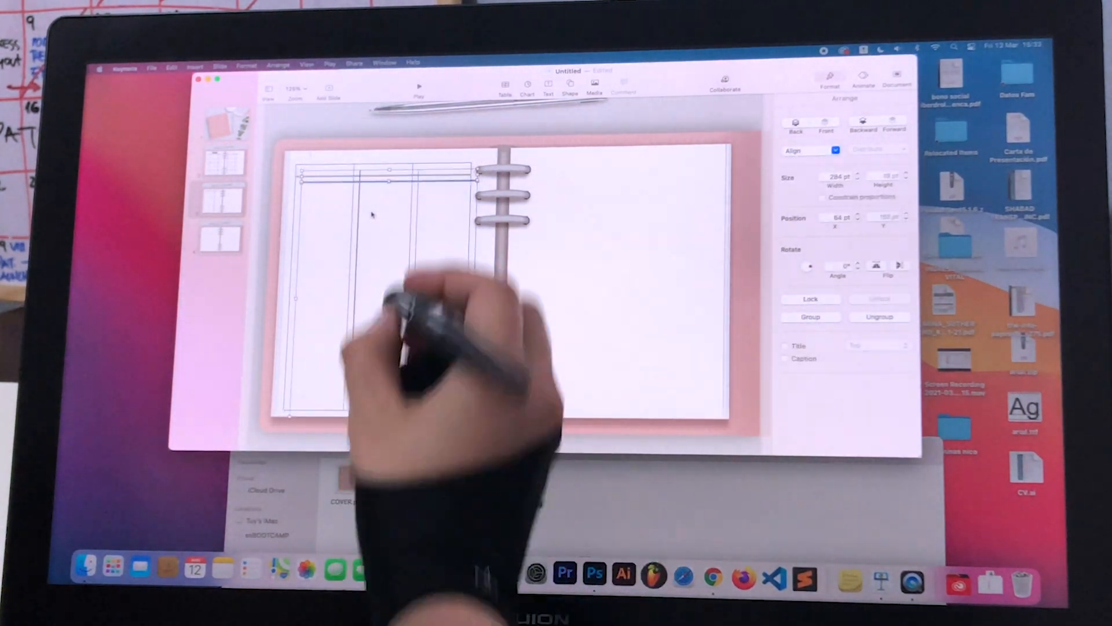
drag(443, 166, 688, 157)
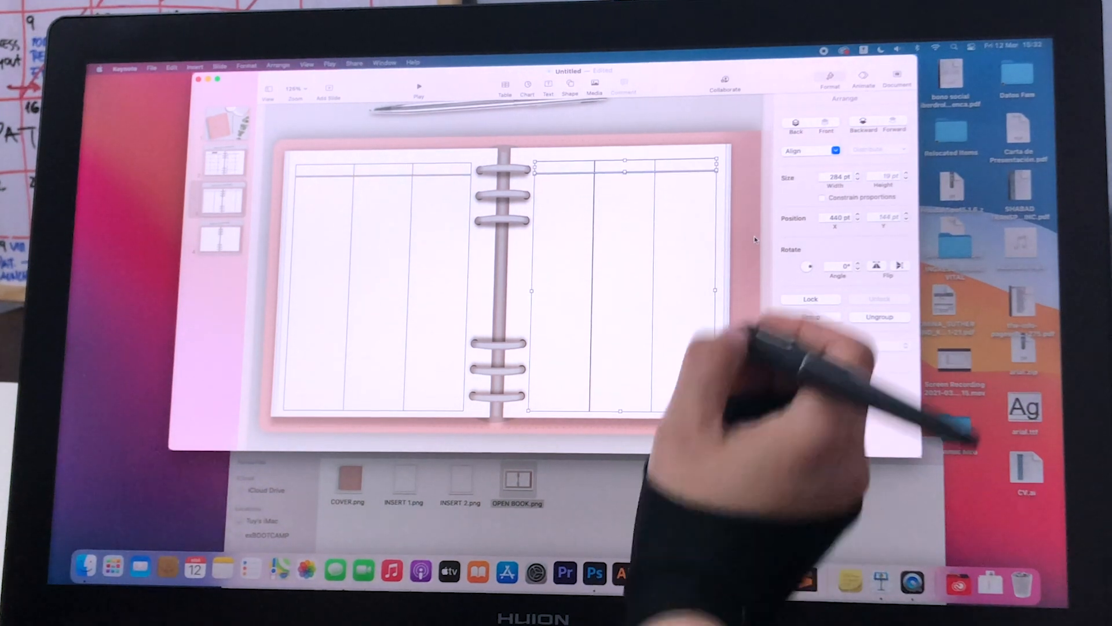
click(746, 258)
Step: Copy the right page's header strip, keep only one of its boxes, and place it midway down the last column as a divider
click(600, 166)
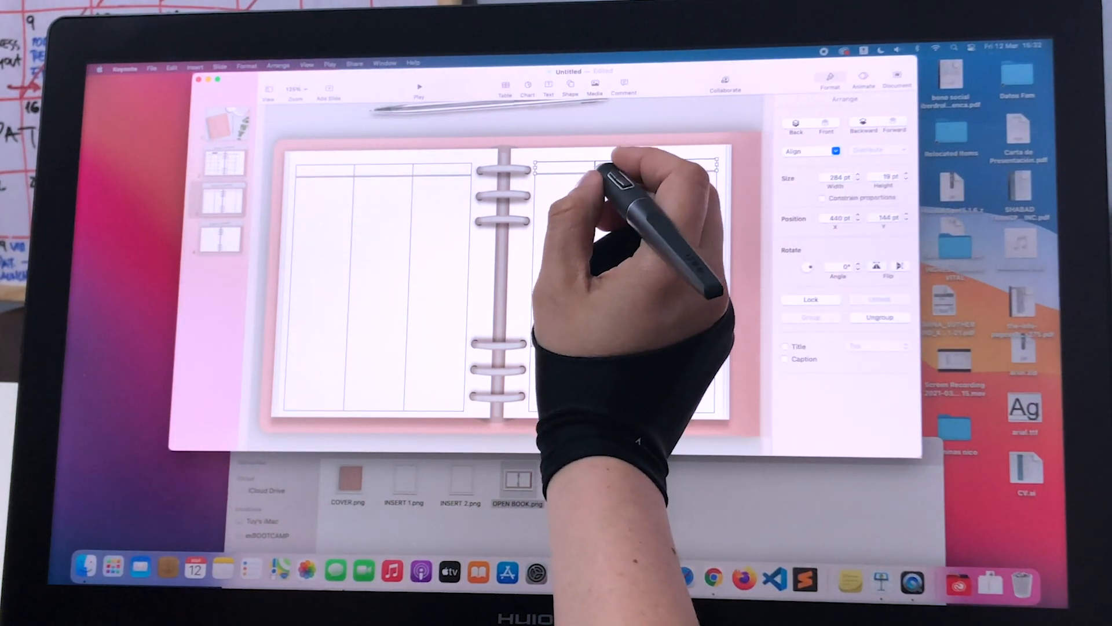
key(super+c)
key(super+v)
drag(625, 177, 633, 251)
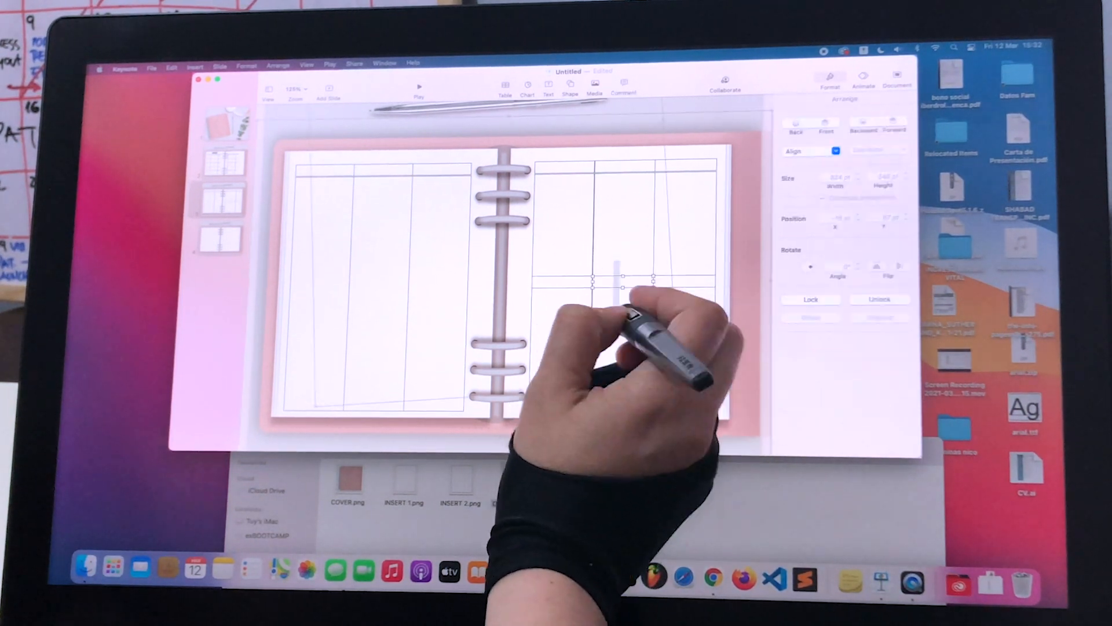
drag(619, 304, 620, 307)
key(Delete)
drag(561, 264, 563, 304)
key(Delete)
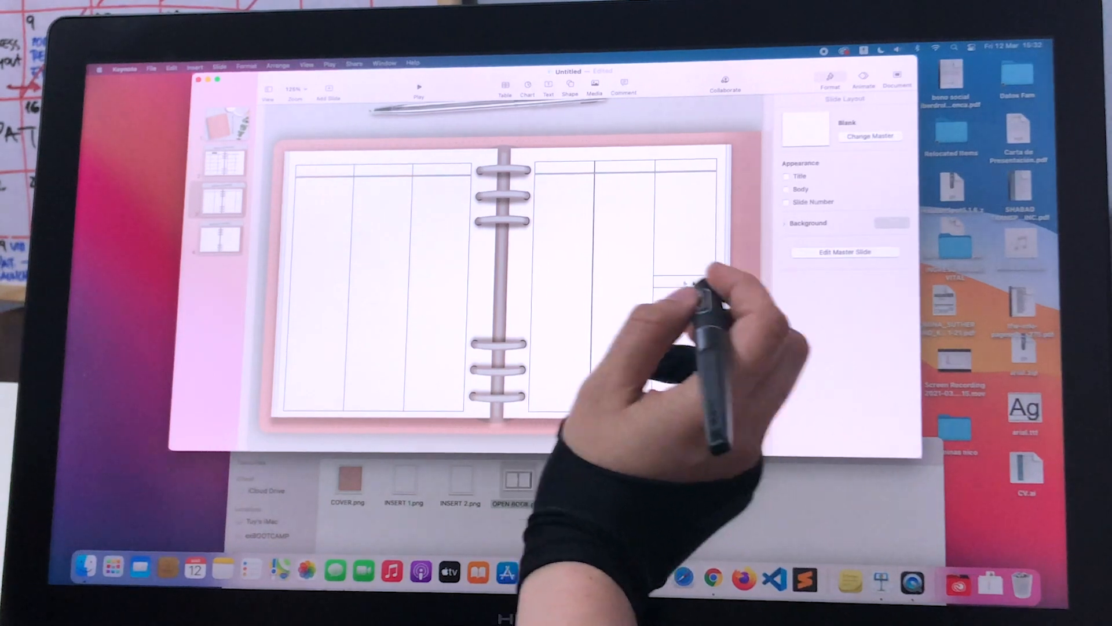
click(684, 286)
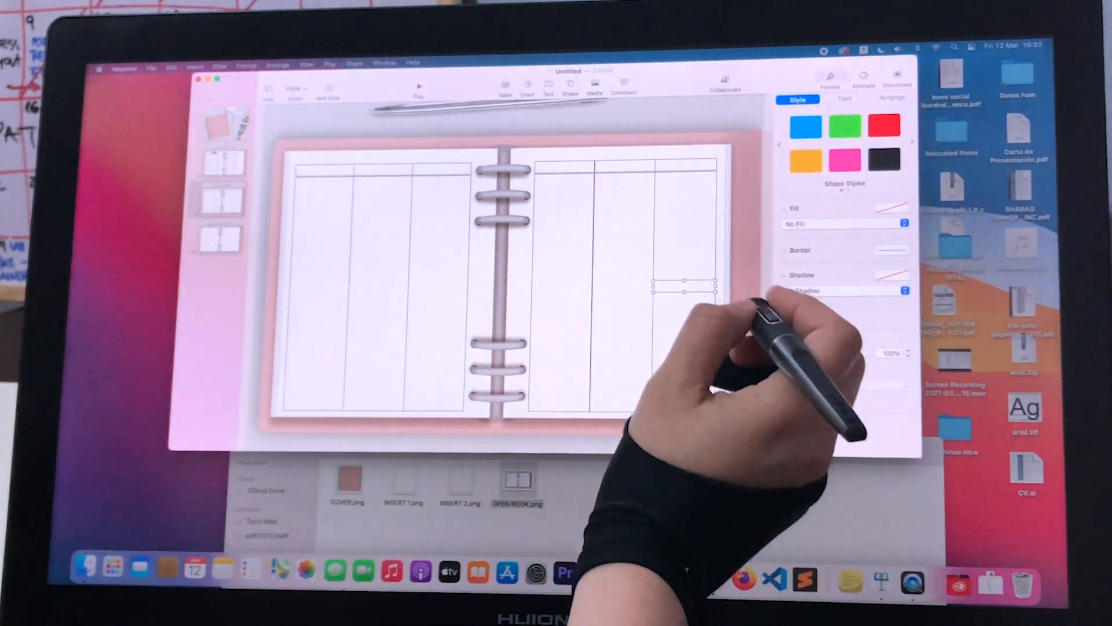
click(717, 311)
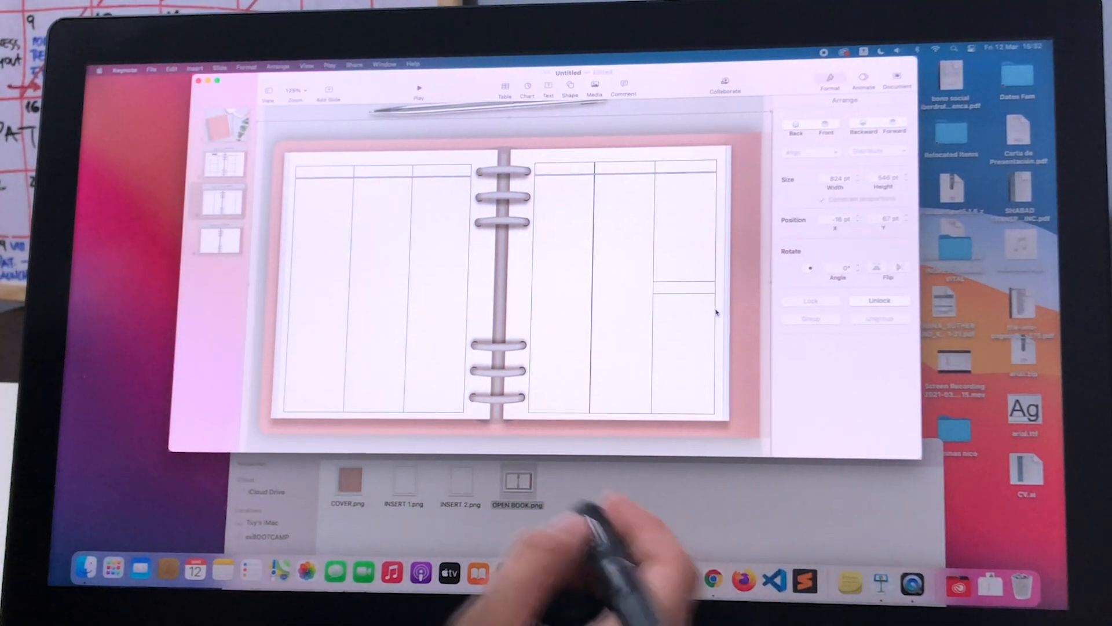
Step: Ungroup the calendar grid on the January slide so its weekday labels can be selected individually
click(223, 165)
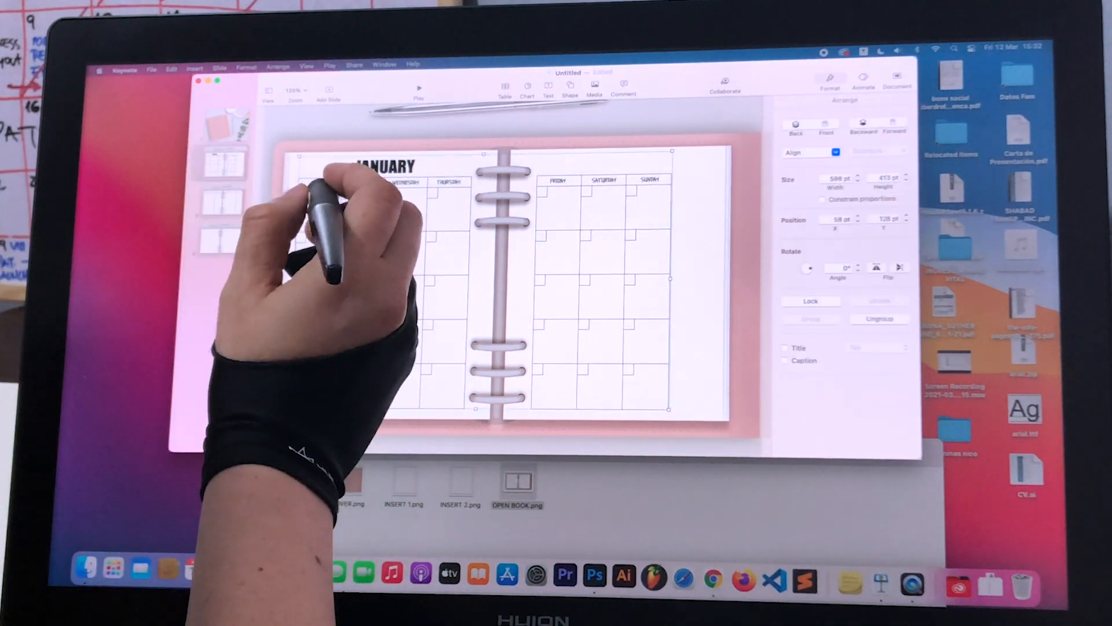
right_click(345, 190)
click(361, 201)
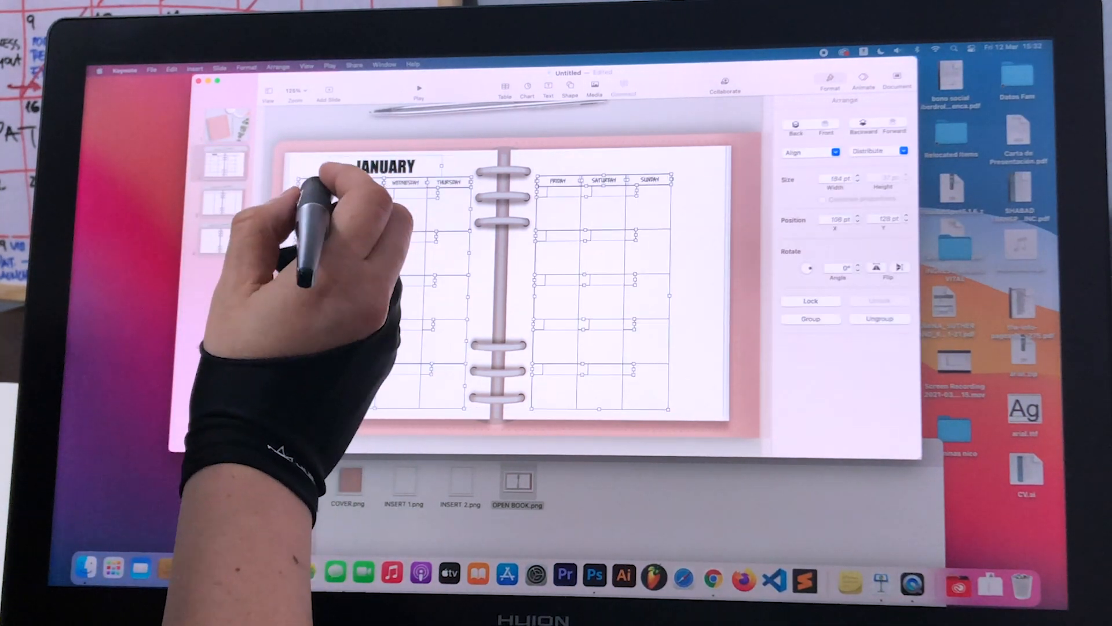
right_click(341, 185)
click(358, 202)
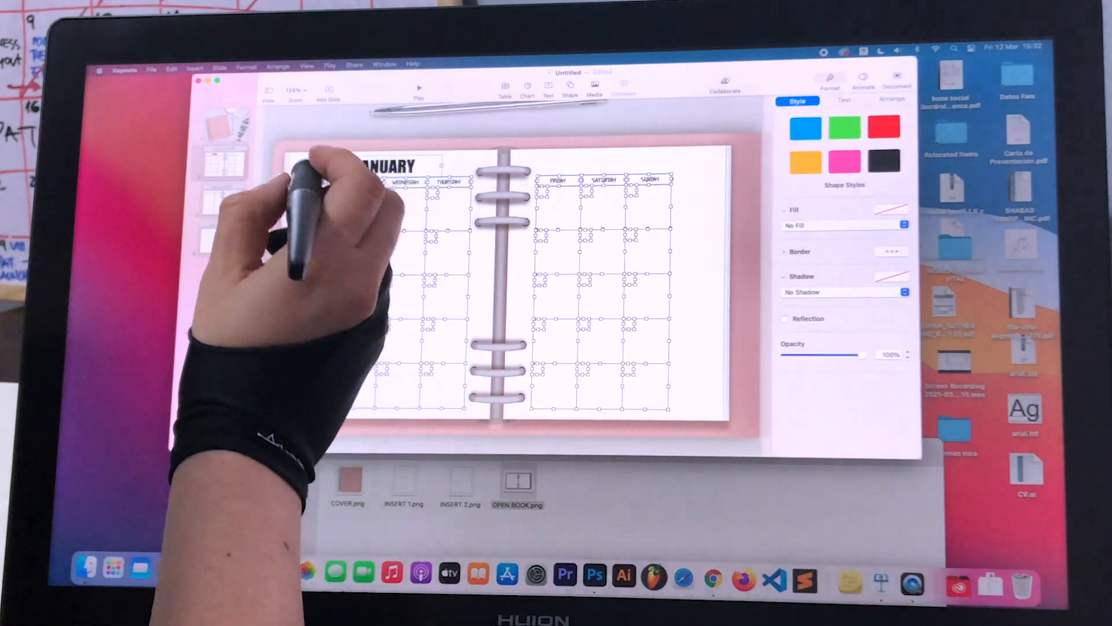
Step: Copy the Monday to Sunday labels from the January slide and paste them onto the column spread
click(319, 183)
shift+click(362, 183)
shift+click(405, 182)
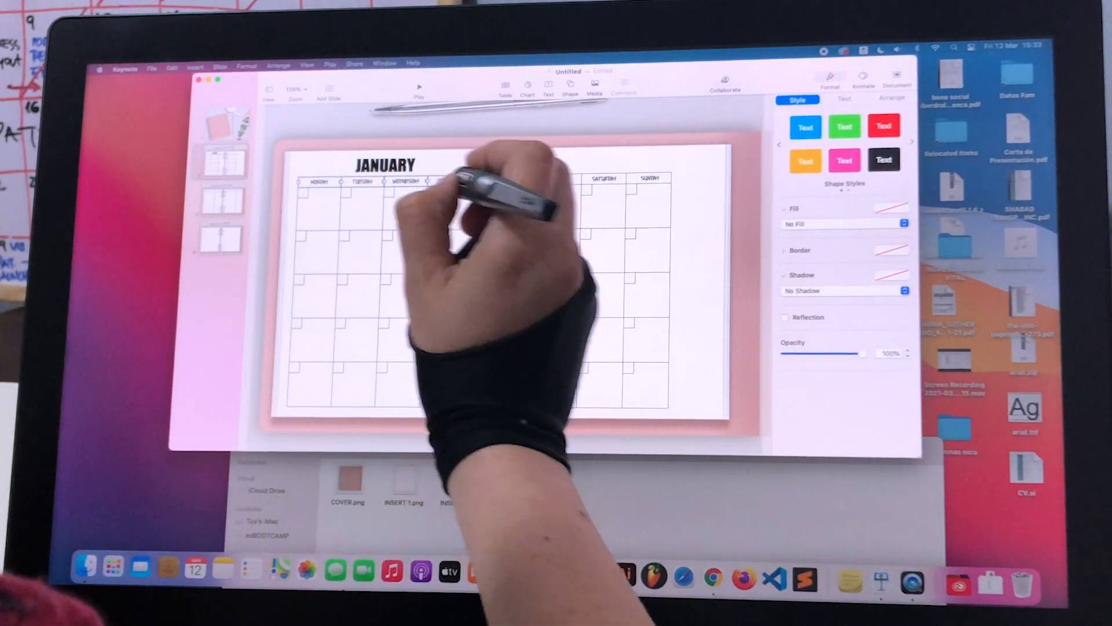
click(218, 199)
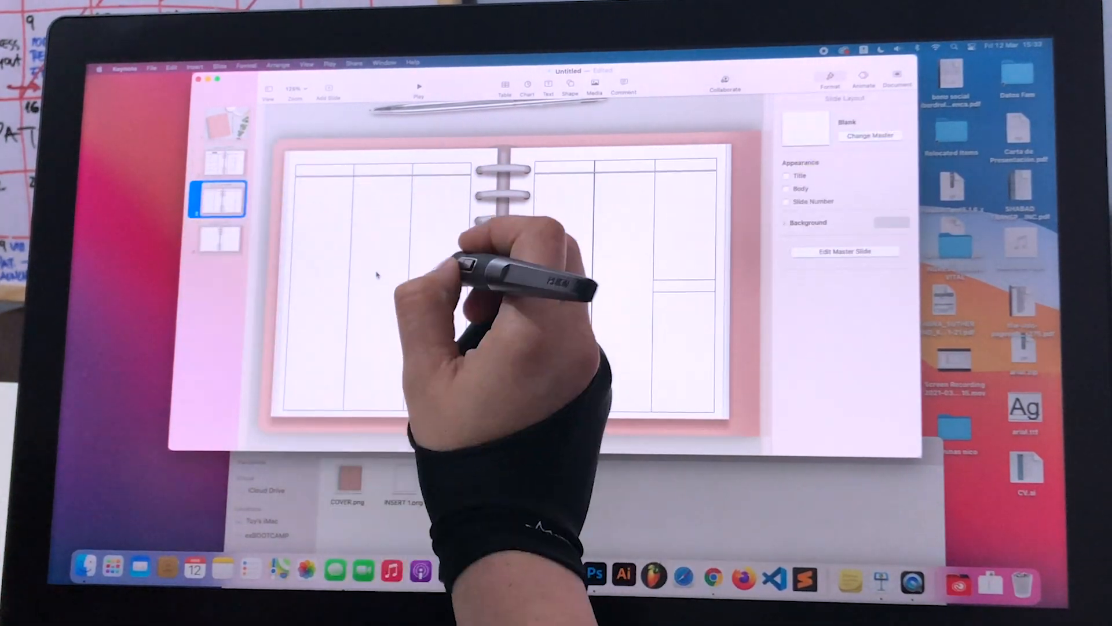
key(super+v)
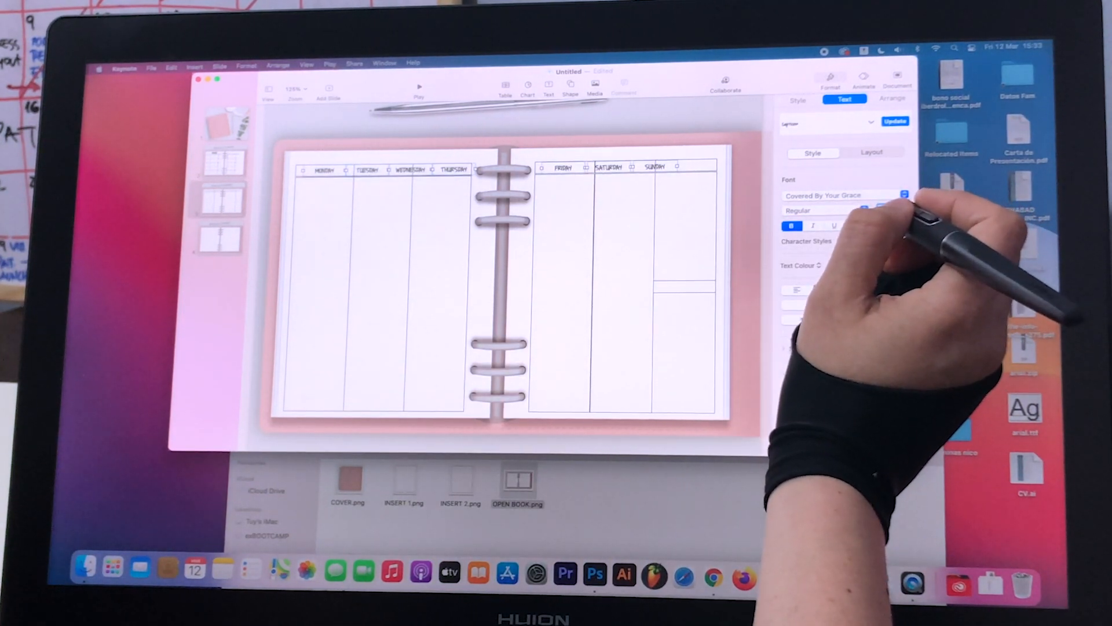
Step: Spread the weekday labels across the header boxes, with Monday to Wednesday on the left page and the remaining days on the right page
click(449, 169)
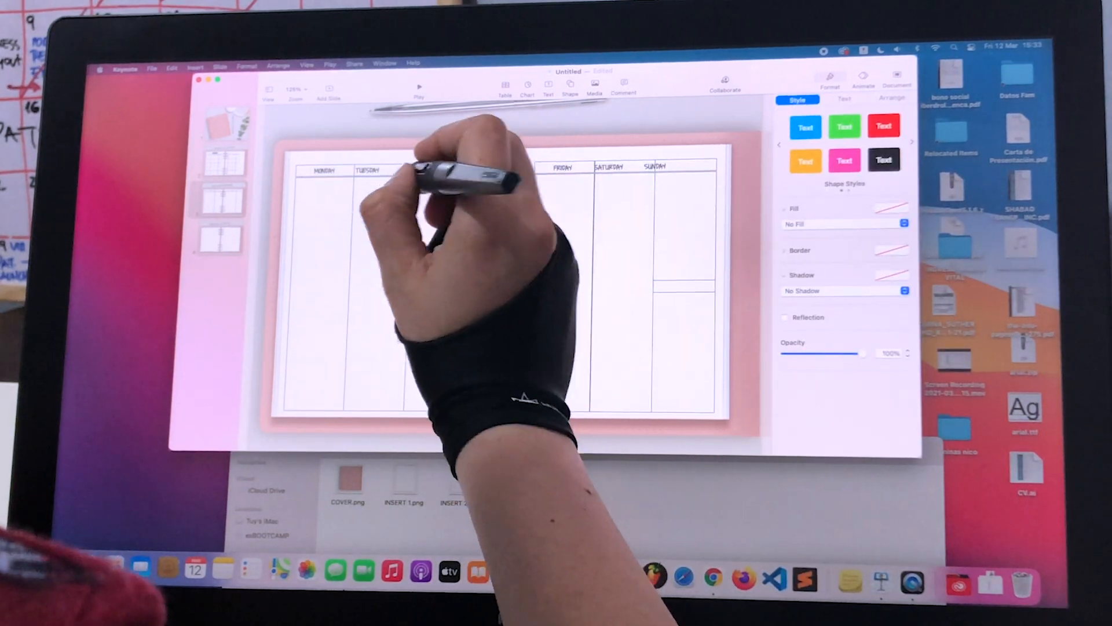
drag(413, 170, 442, 169)
drag(368, 170, 383, 169)
click(384, 237)
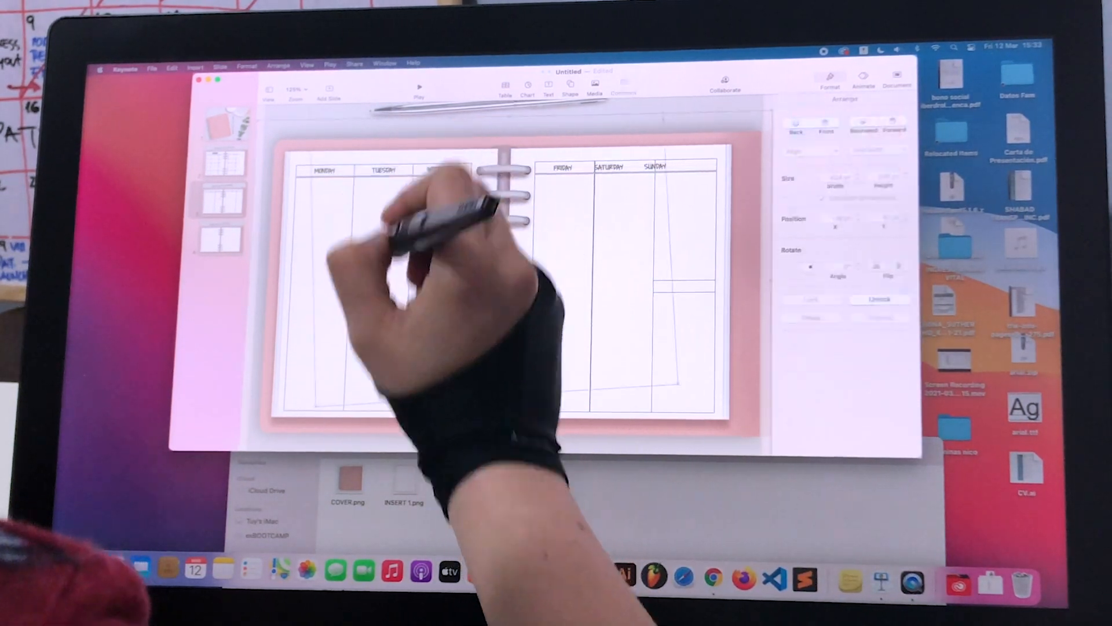
click(325, 171)
drag(562, 168, 623, 167)
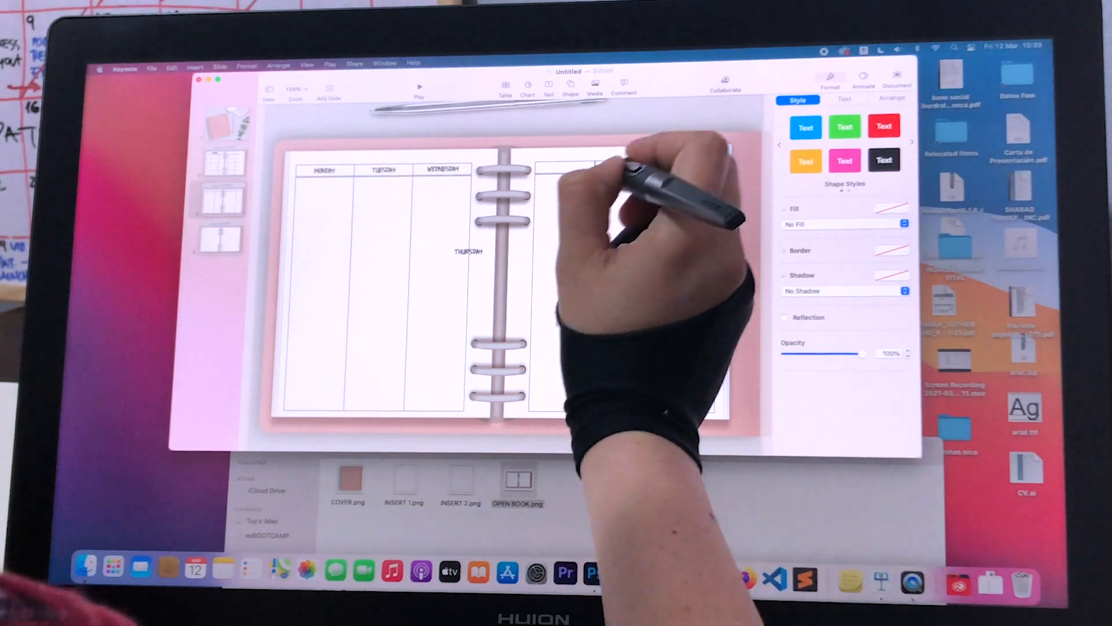
drag(468, 252, 689, 167)
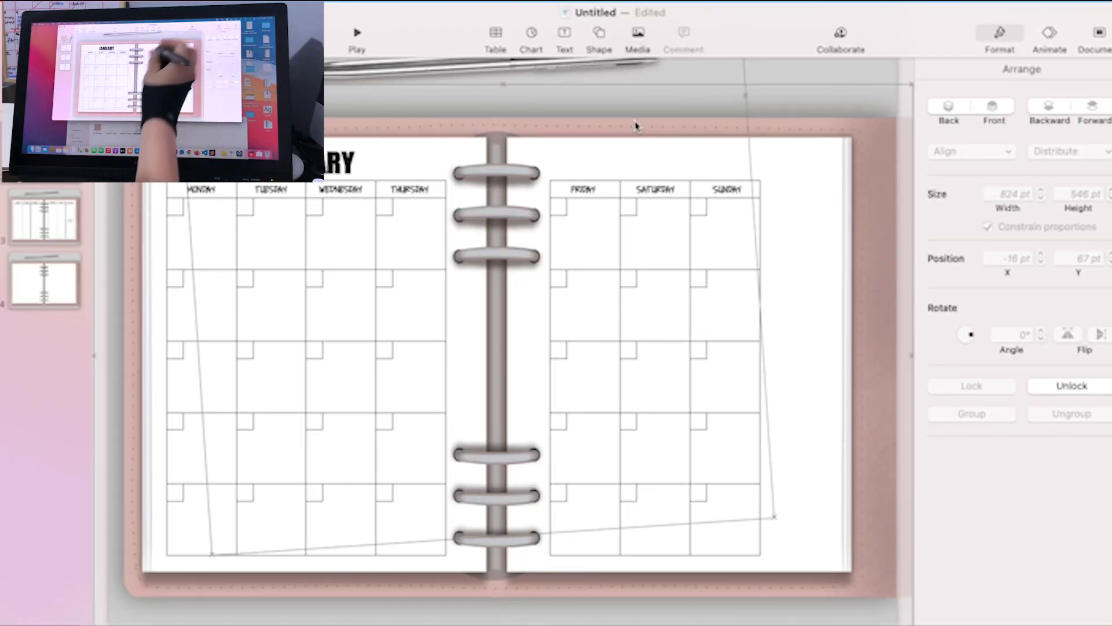
Step: Insert a square on the January slide, narrow it into a tab, and place it at the right page's upper outer edge, about x 739, y 122 pt
click(599, 36)
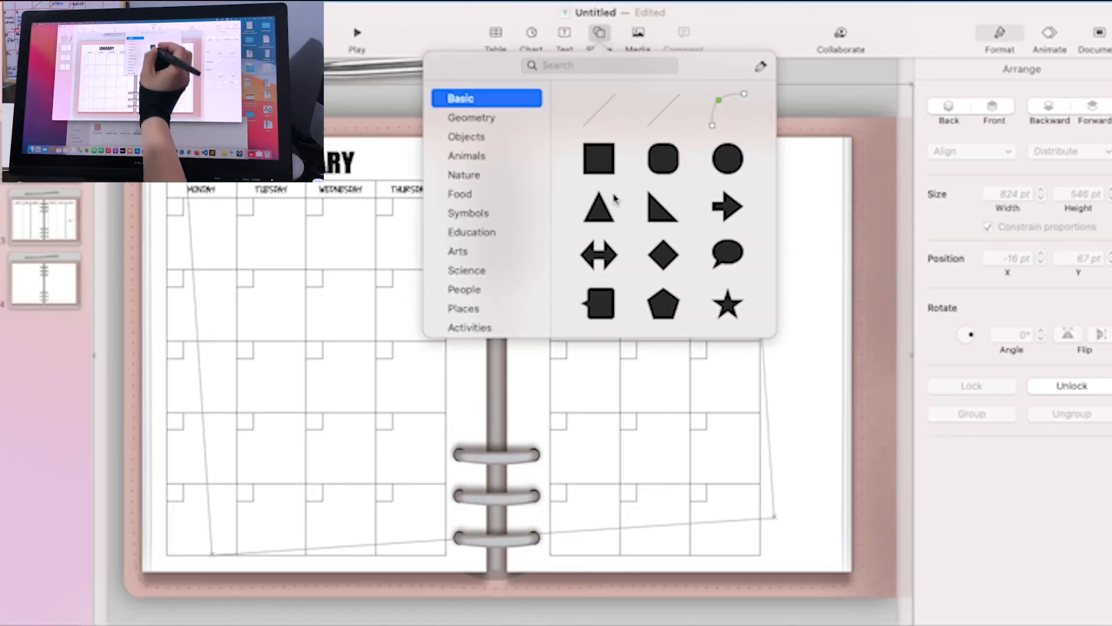
click(606, 166)
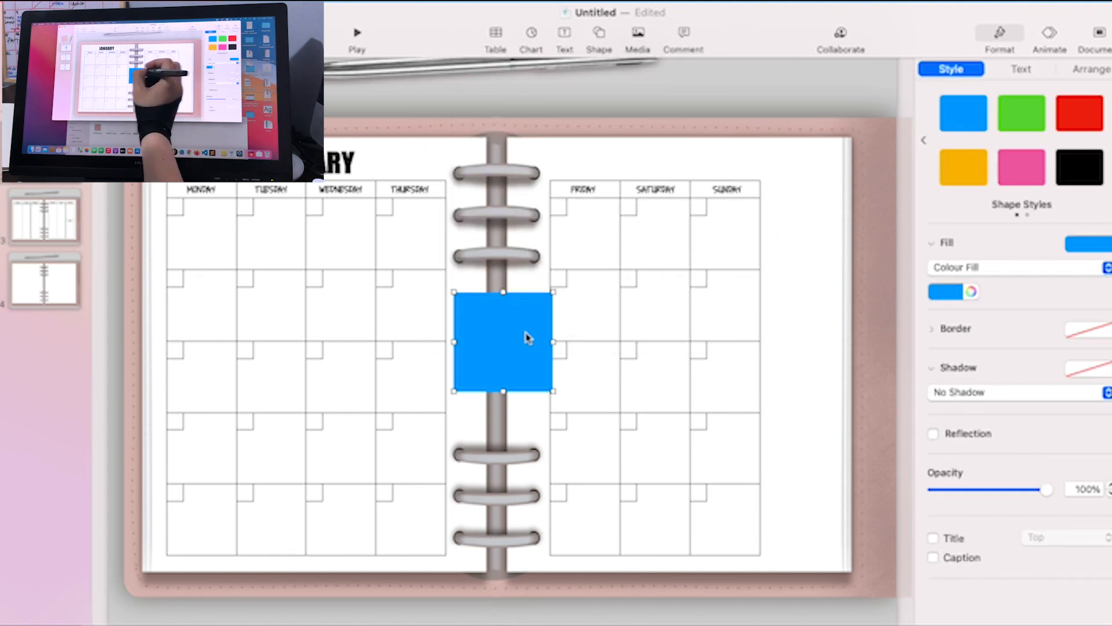
drag(528, 337, 864, 205)
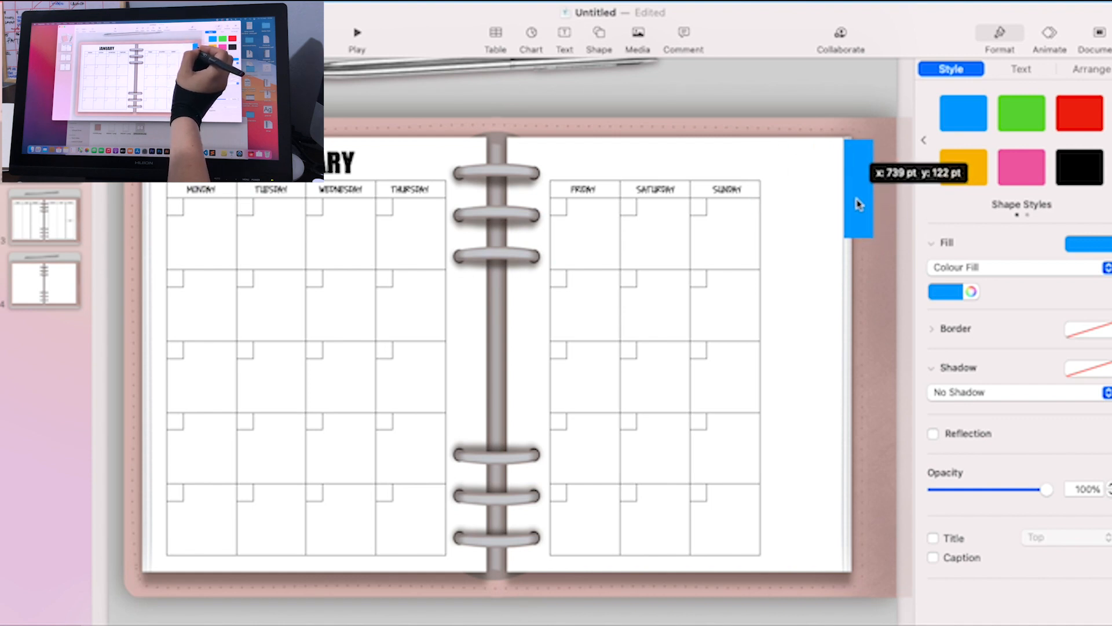
click(863, 266)
click(868, 232)
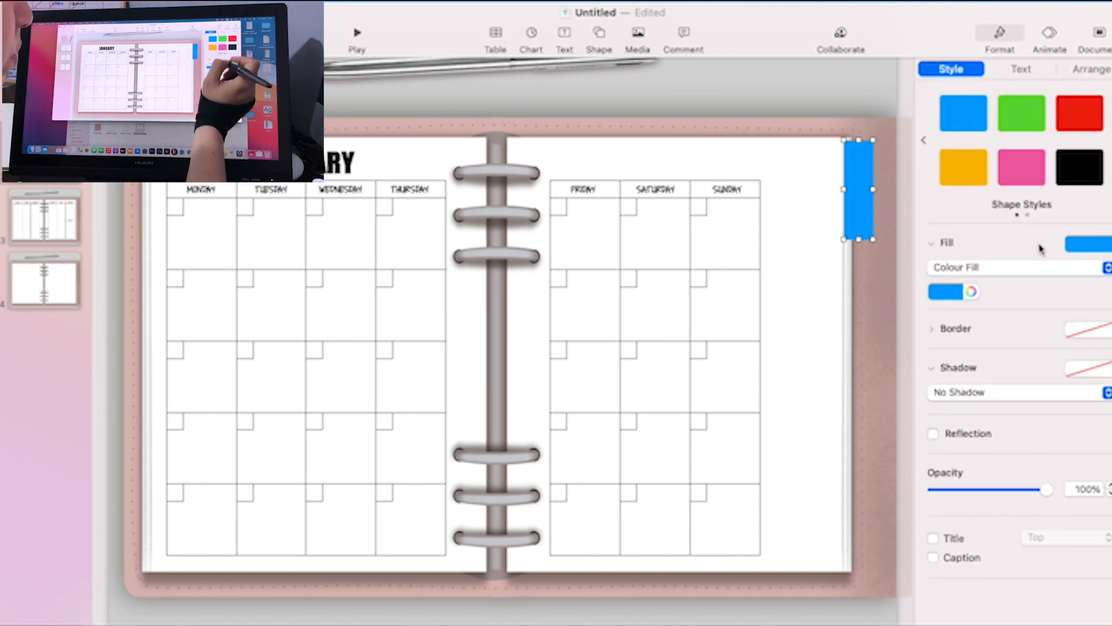
Step: Fill the tab with the pink sampled from the planner cover
click(971, 292)
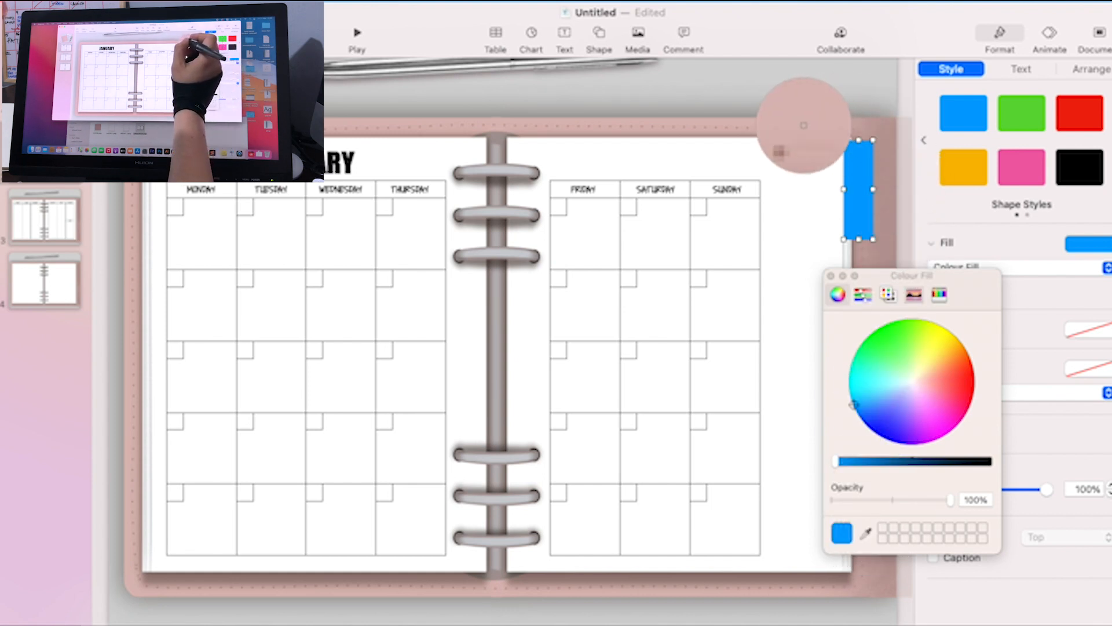
click(811, 127)
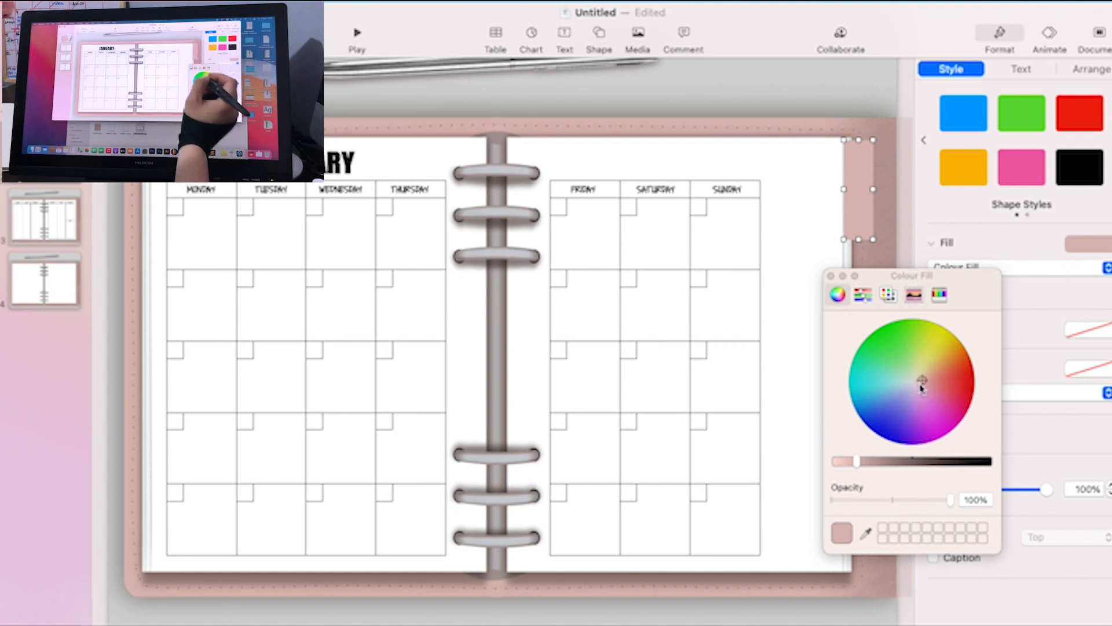
click(831, 276)
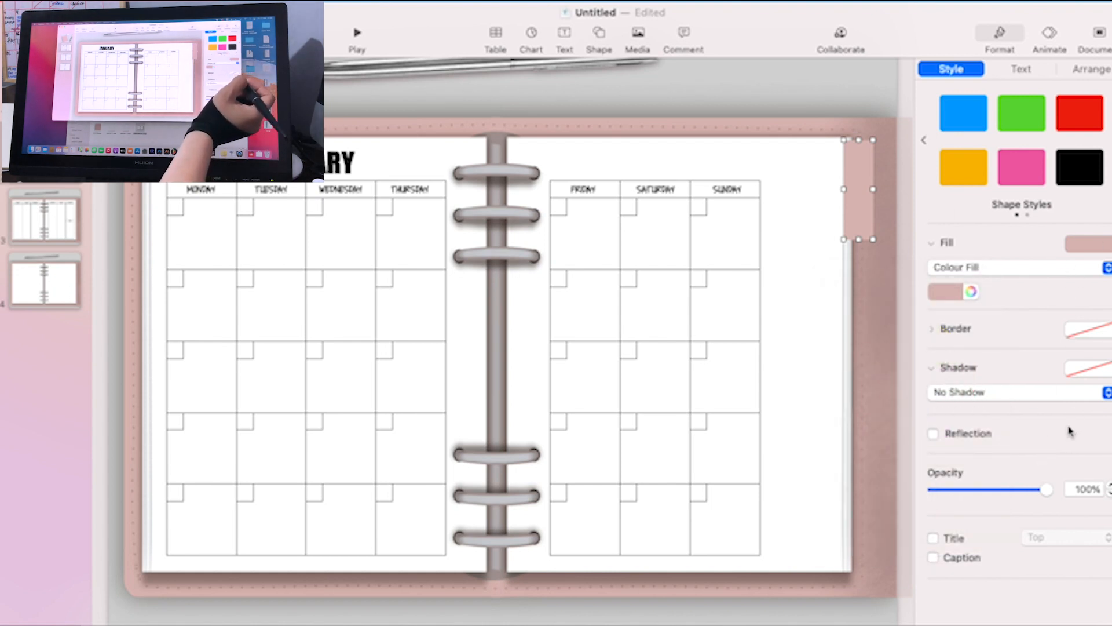
Step: Give the tab a drop shadow and set the shadow's angle to about 305.7°
click(1106, 392)
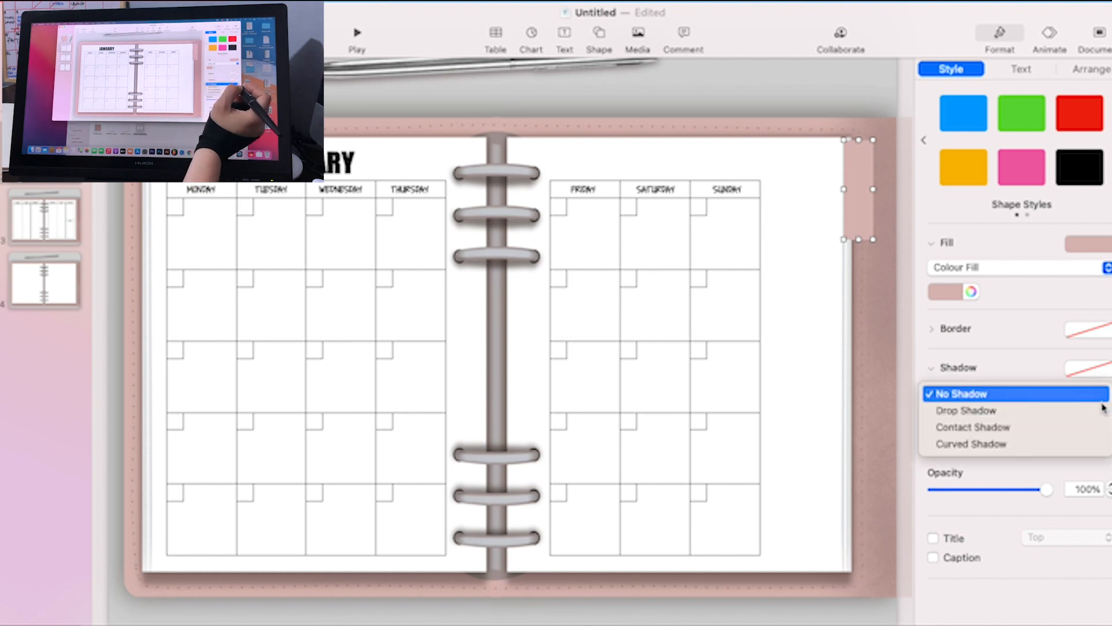
click(979, 410)
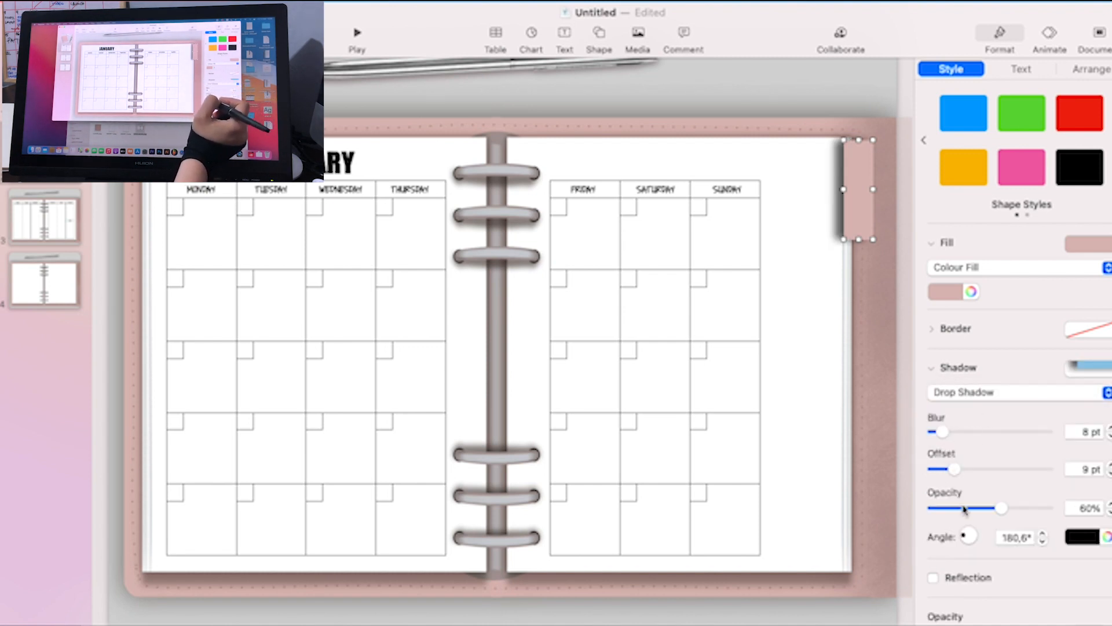
drag(966, 538, 977, 538)
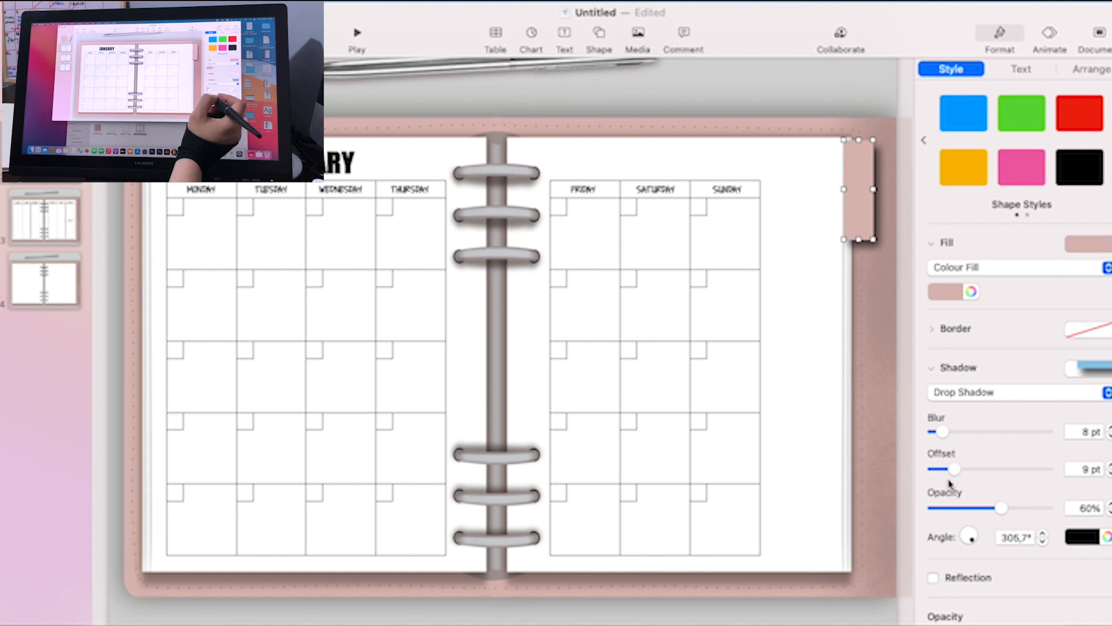
Step: Set the tab's shadow offset to 4 pt and angle to about 6.5°, and shorten the tab to about 90 pt high
mouse_move(954, 469)
mouse_down()
mouse_move(967, 471)
mouse_move(943, 470)
mouse_up()
drag(971, 538, 982, 536)
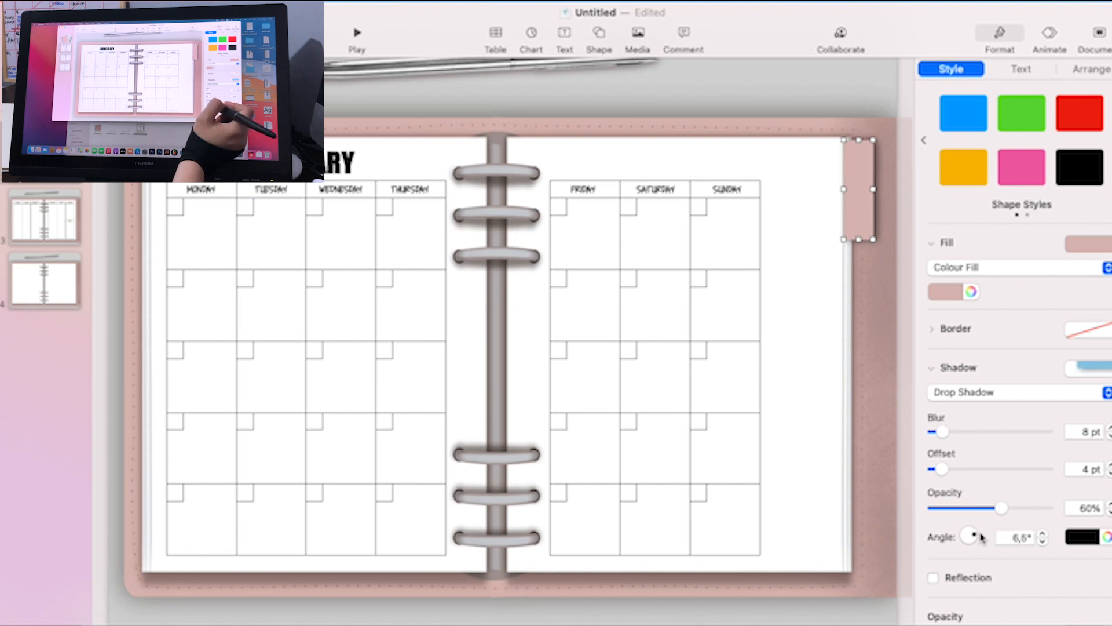
drag(858, 217, 858, 218)
click(873, 279)
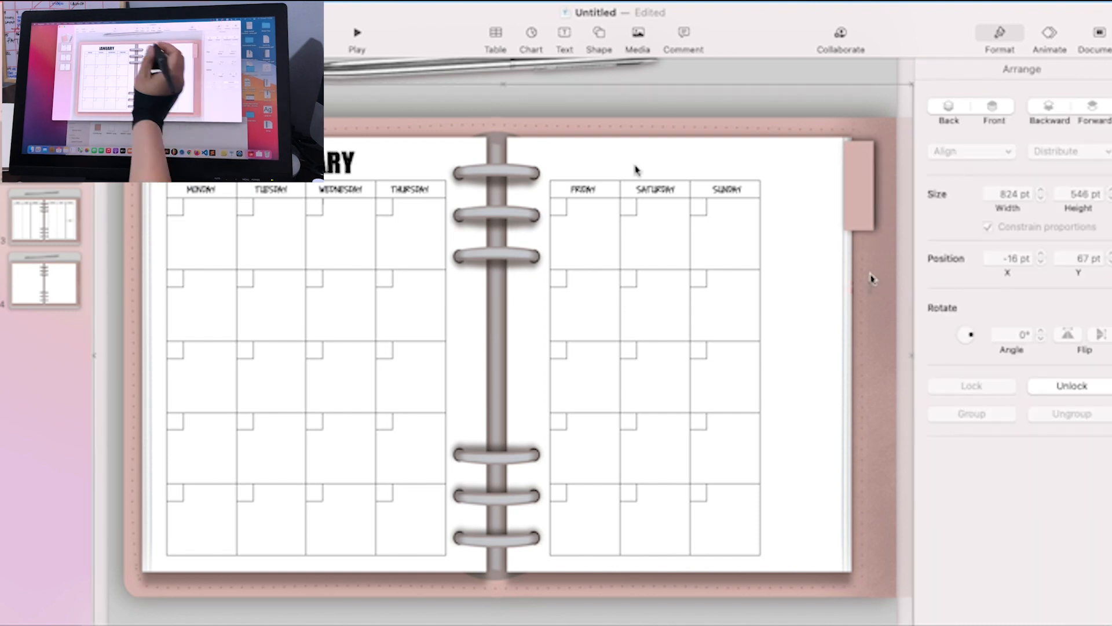
Step: Add a text box reading "WEEKLY" to the January slide
click(567, 38)
click(648, 252)
drag(648, 252, 658, 273)
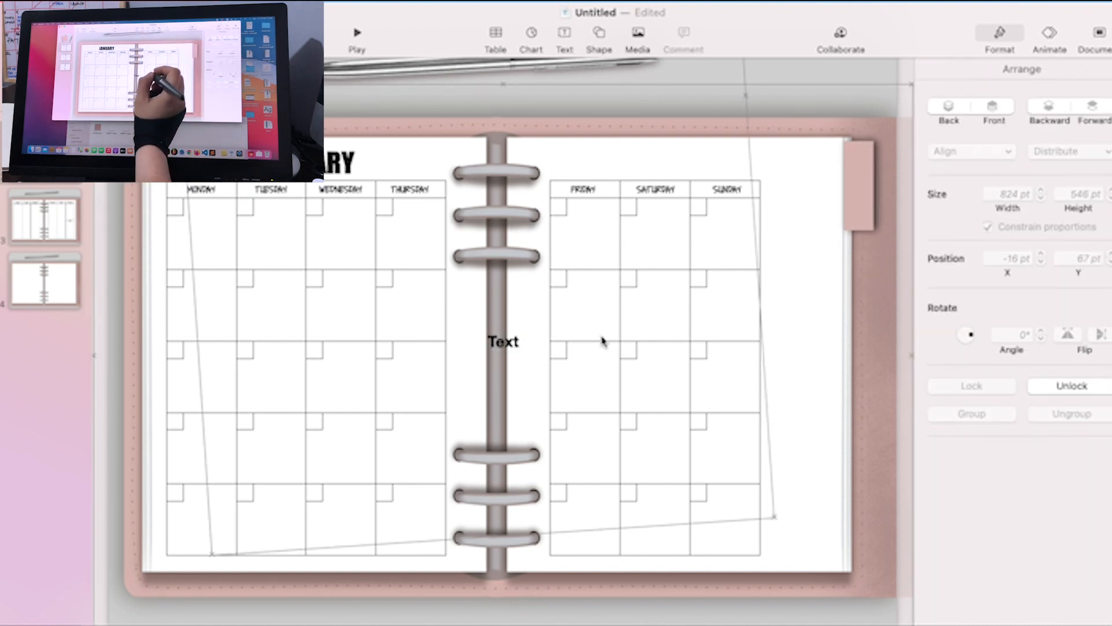
drag(502, 341, 504, 343)
double_click(503, 347)
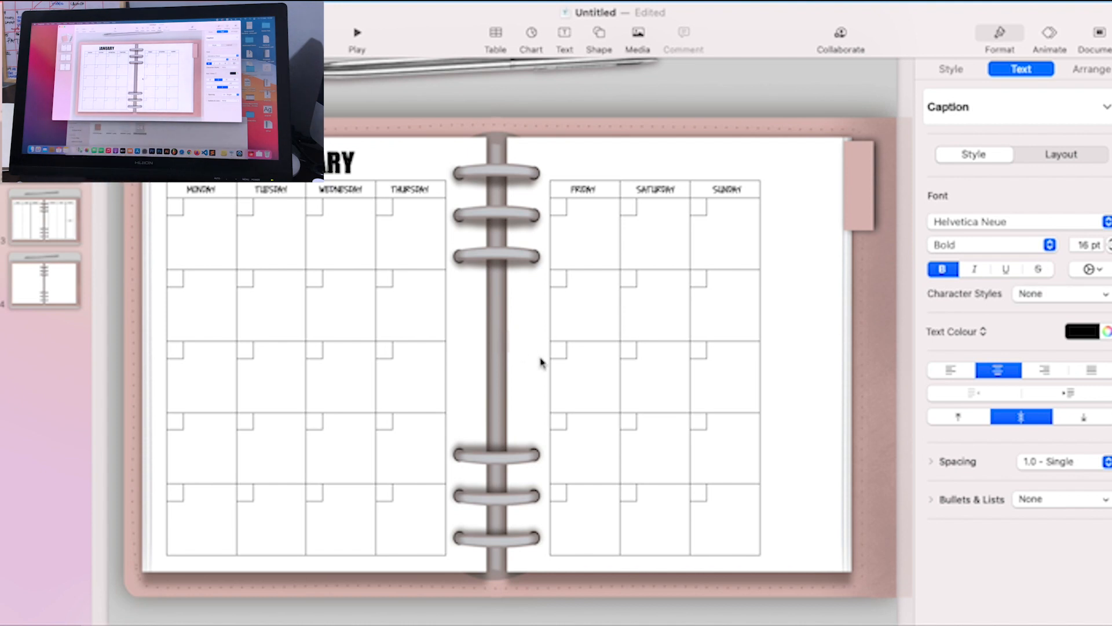
text(WEEK)
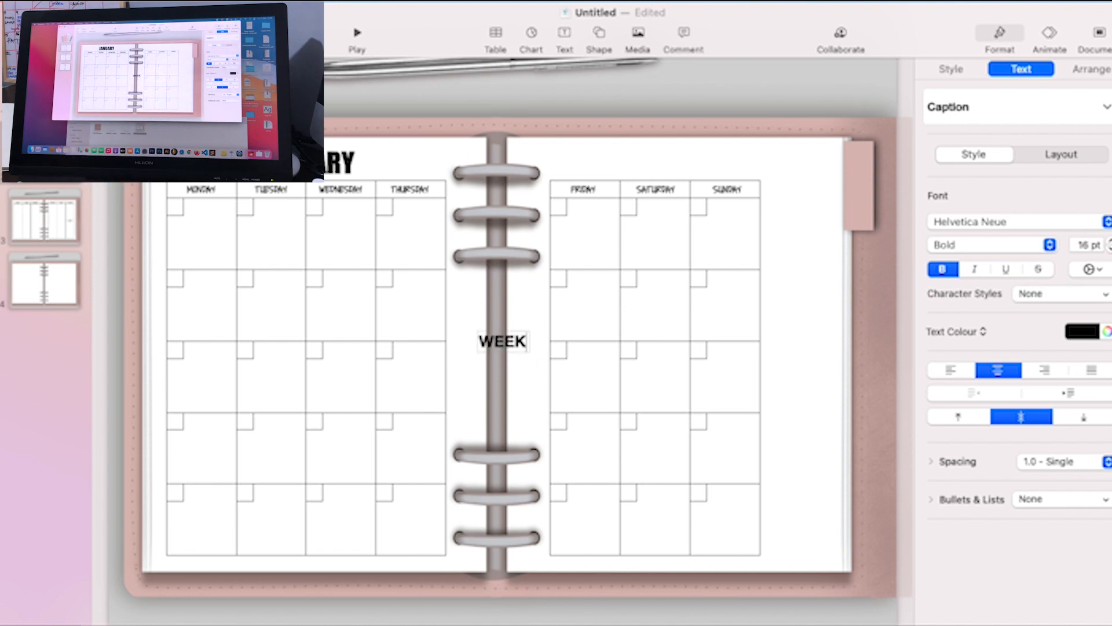
text(LY)
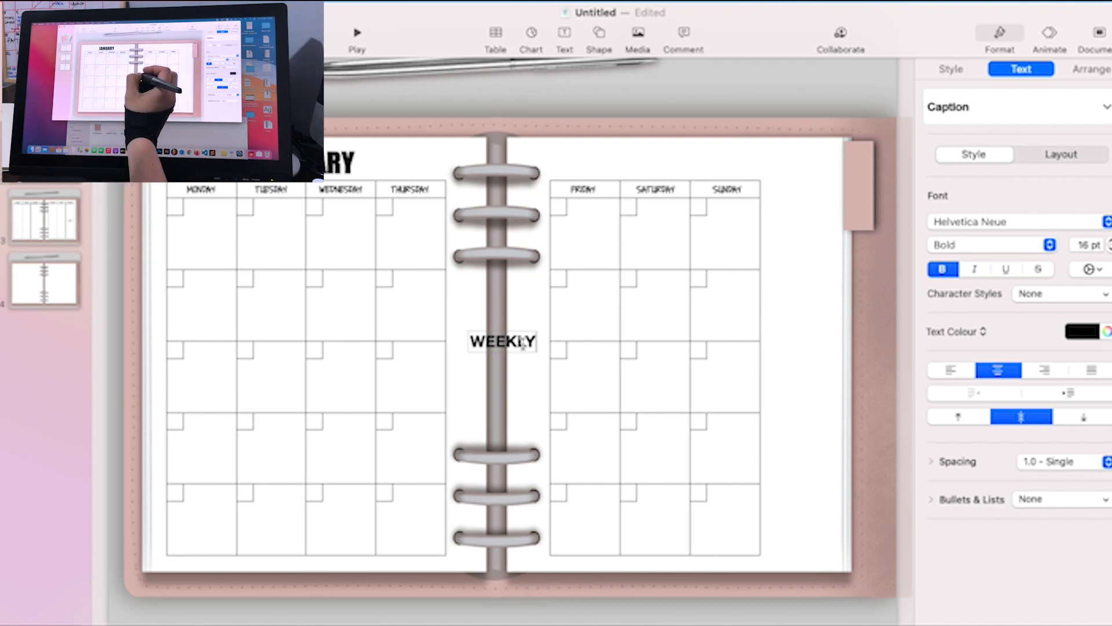
click(821, 263)
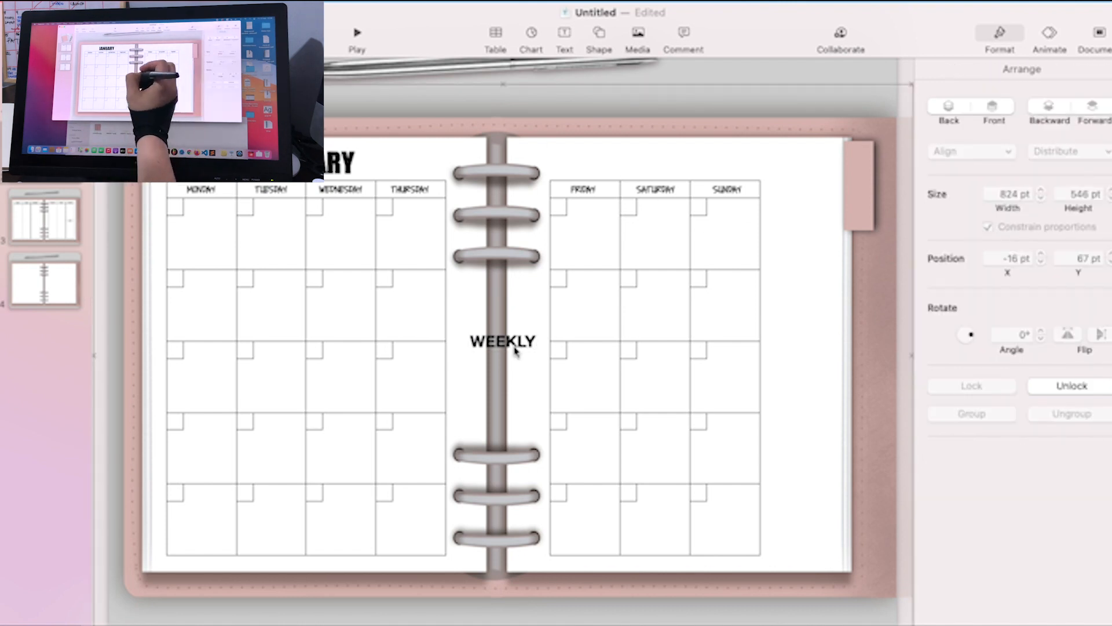
Step: Move the WEEKLY label onto the pink side tab, rotate it to 270°, and centre it there
drag(515, 350, 857, 194)
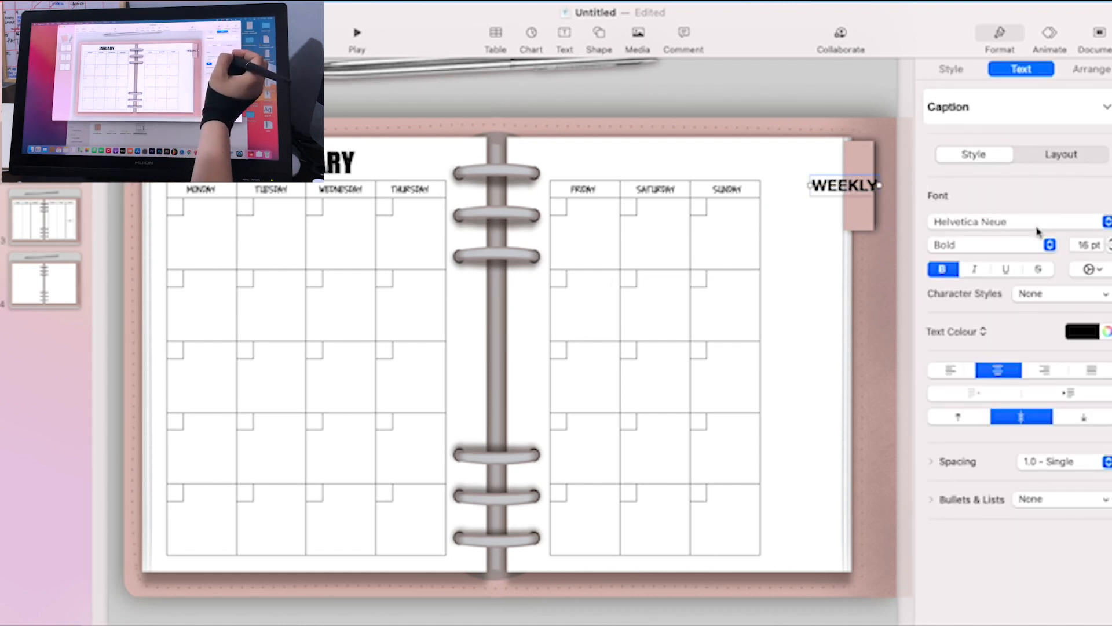
click(1092, 69)
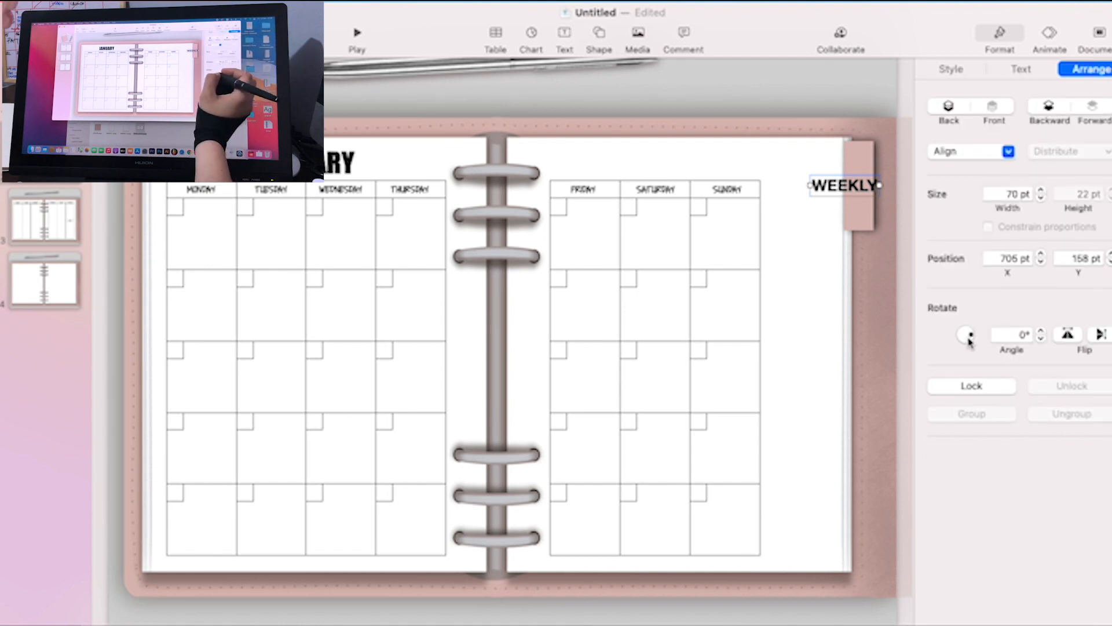
drag(970, 342, 964, 344)
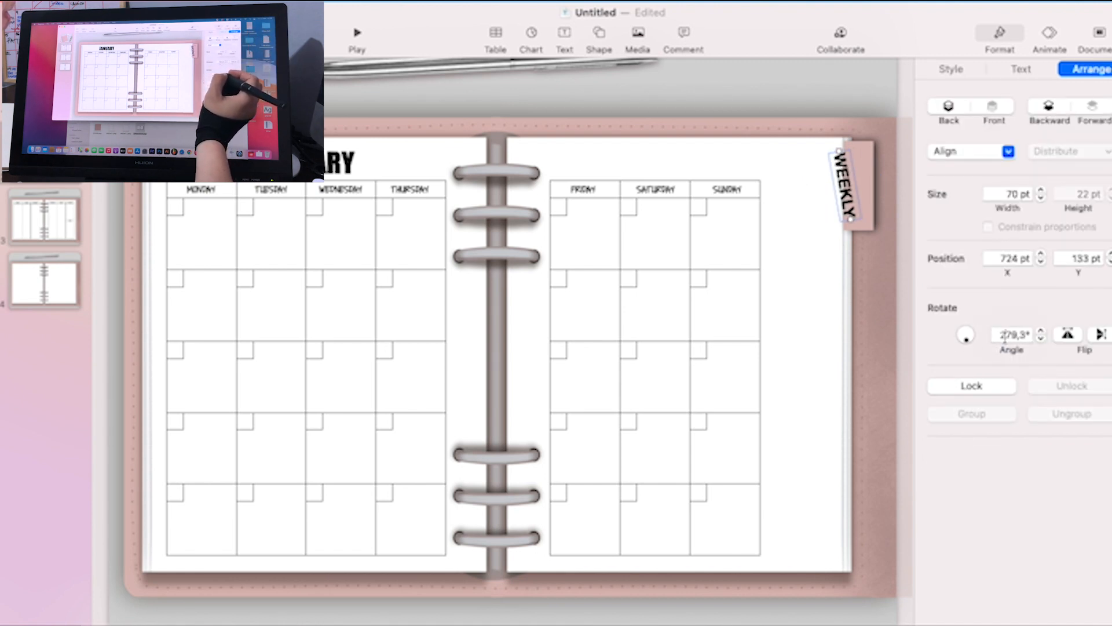
click(1011, 337)
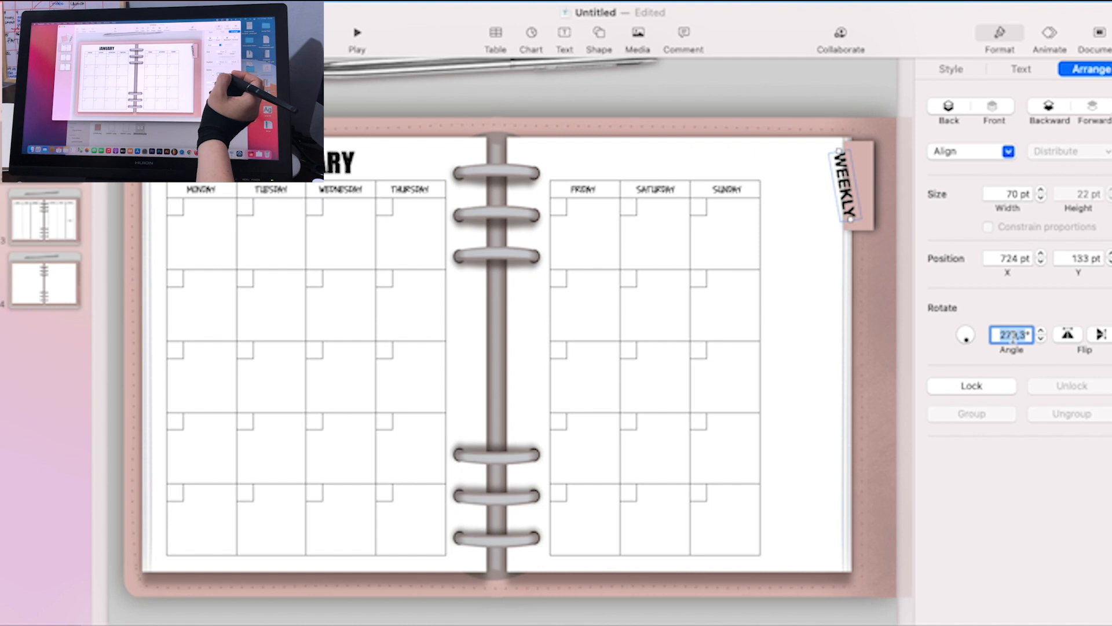
text(27)
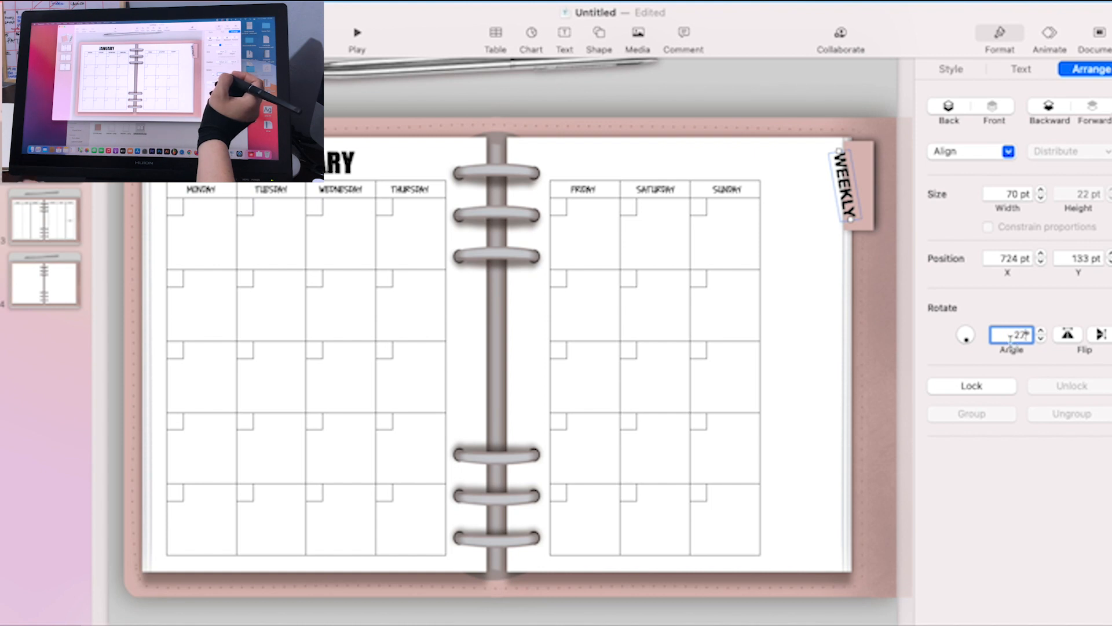
text(0)
key(Return)
drag(846, 215, 860, 217)
click(867, 365)
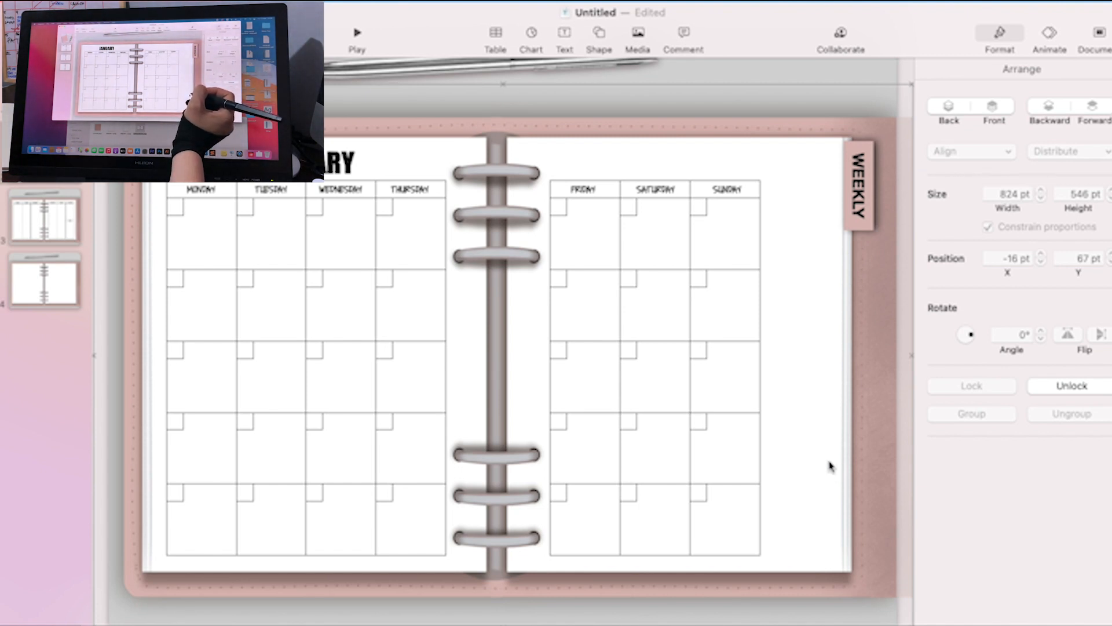
Step: Group the WEEKLY label with its pink tab
click(869, 149)
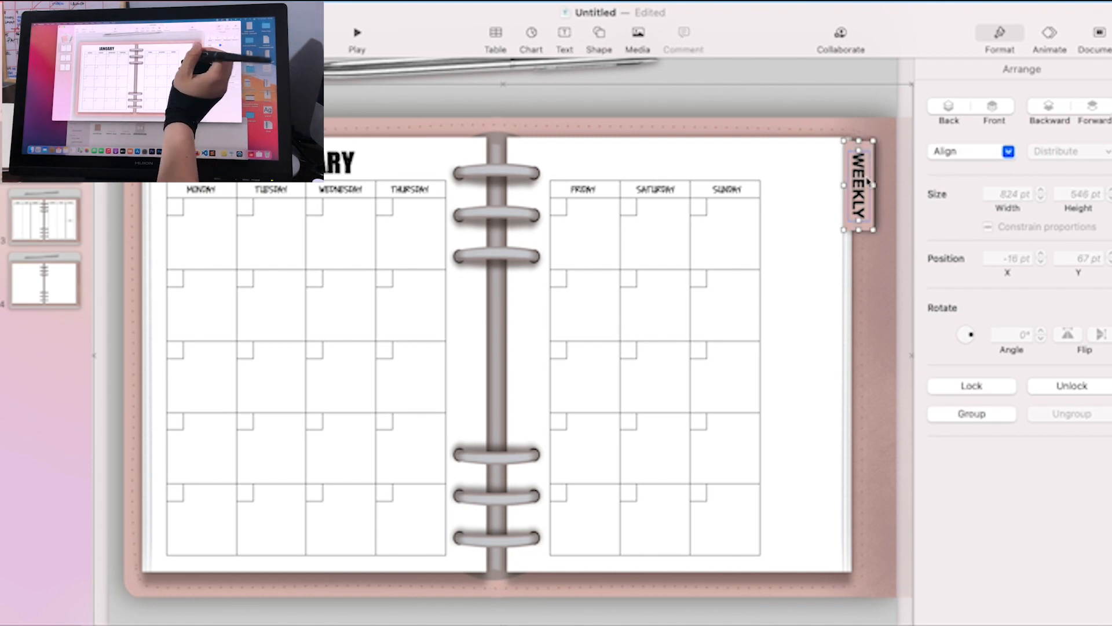
right_click(862, 206)
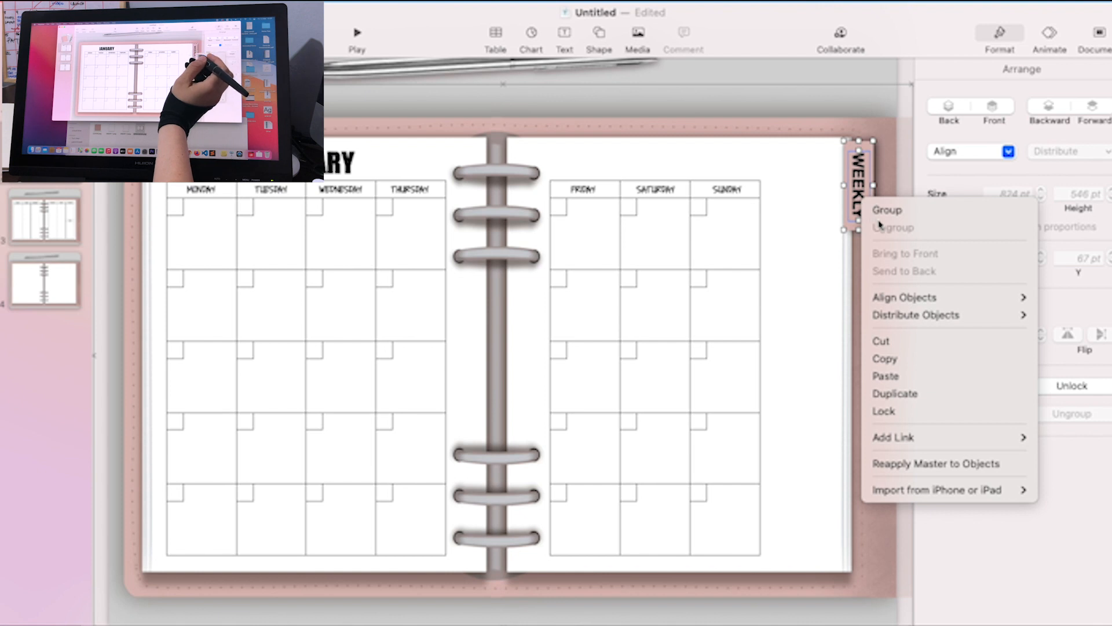
click(883, 209)
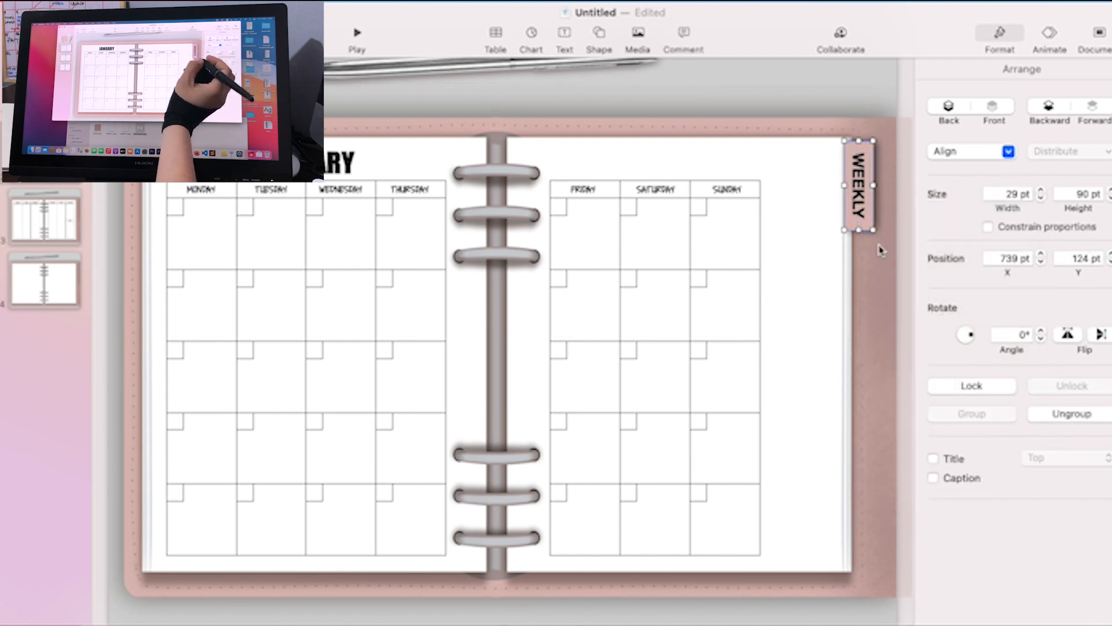
Step: Add a slide link to the grouped WEEKLY tab, targeting the next slide
right_click(865, 227)
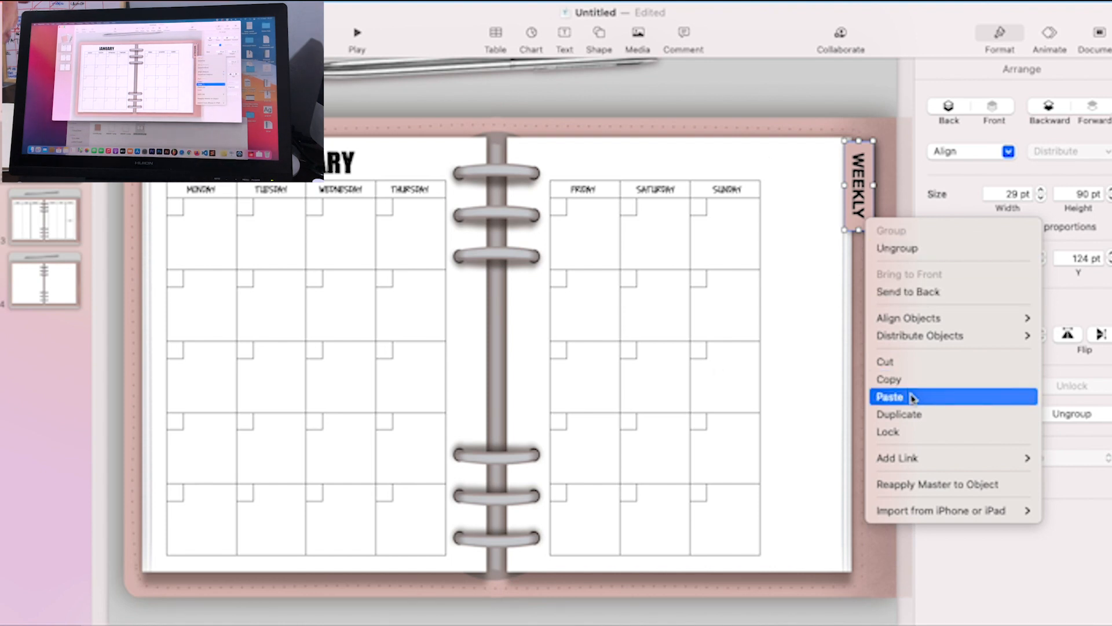
right_click(865, 198)
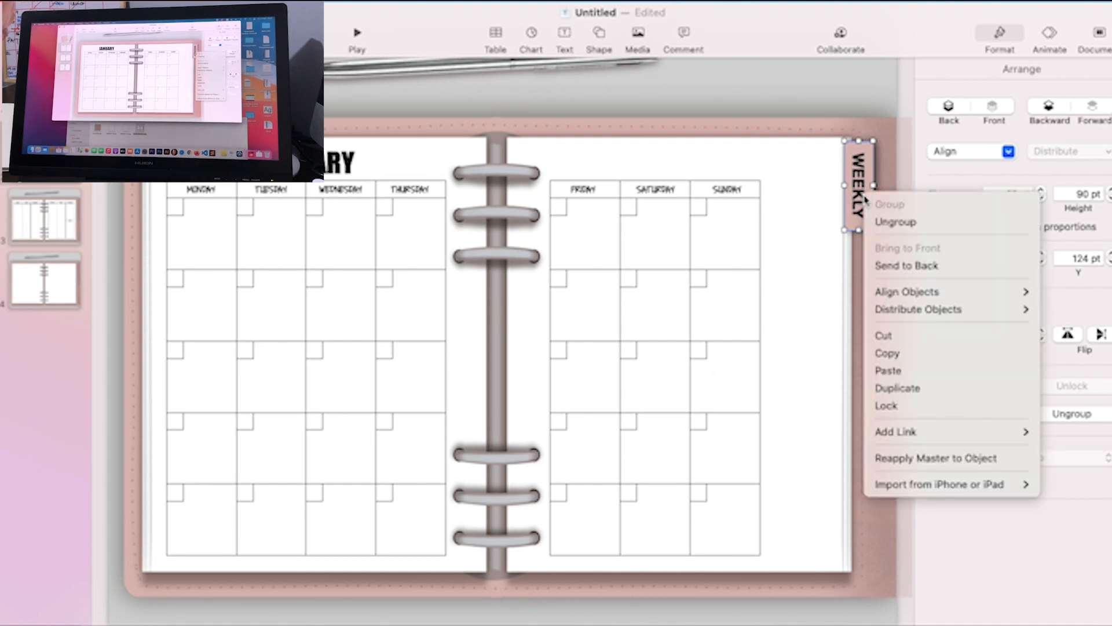
mouse_move(931, 433)
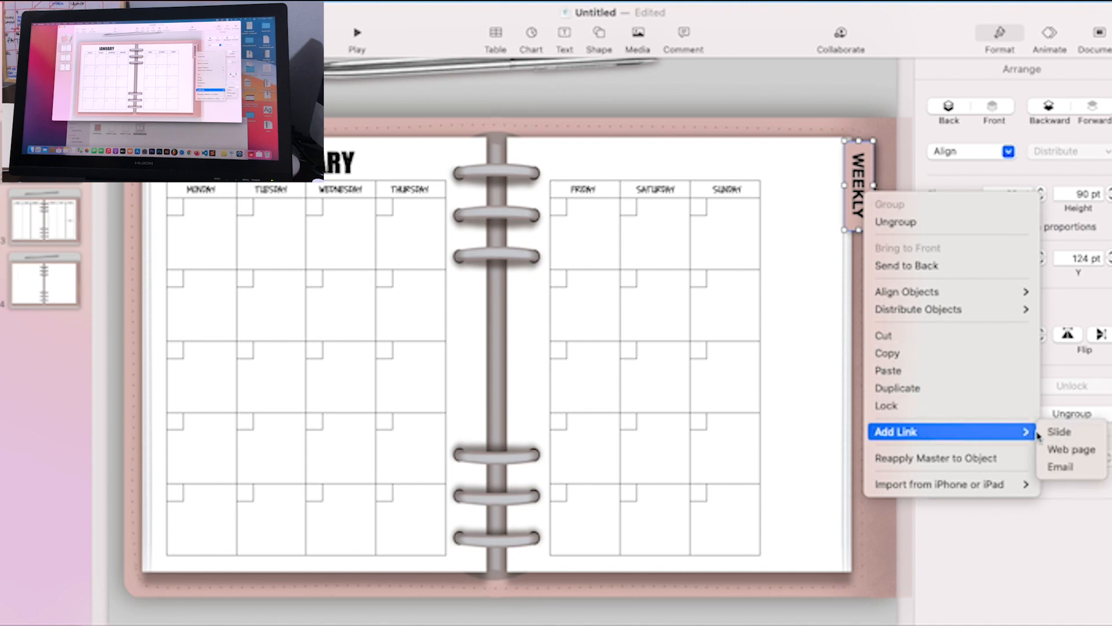
click(1059, 432)
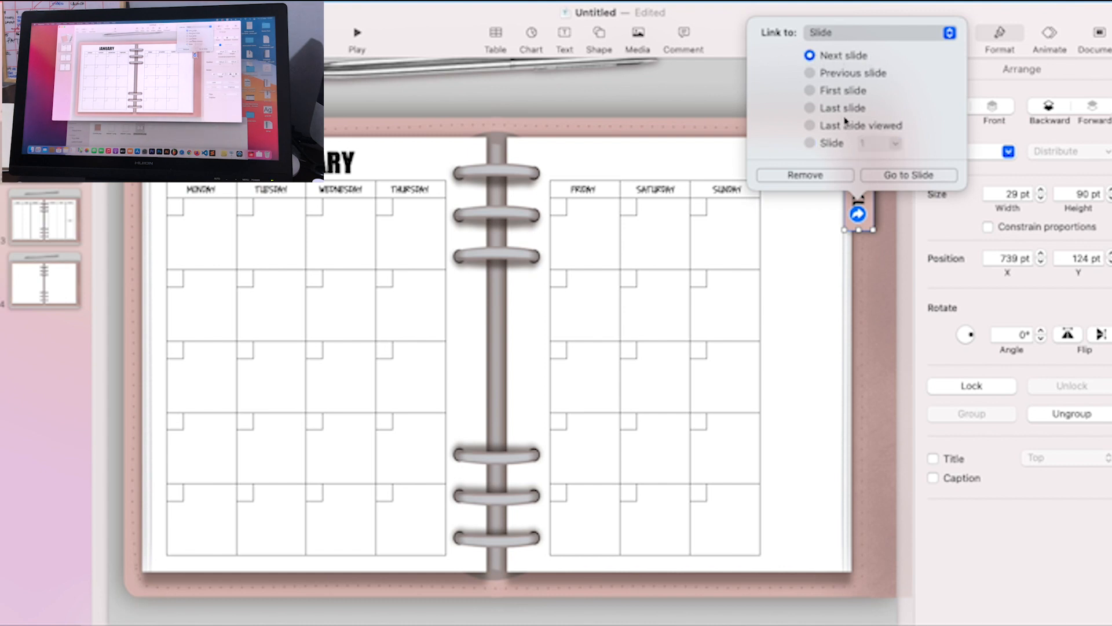
Step: Test the WEEKLY tab's link twice by going to the linked slide, returning to the January slide each time
click(913, 176)
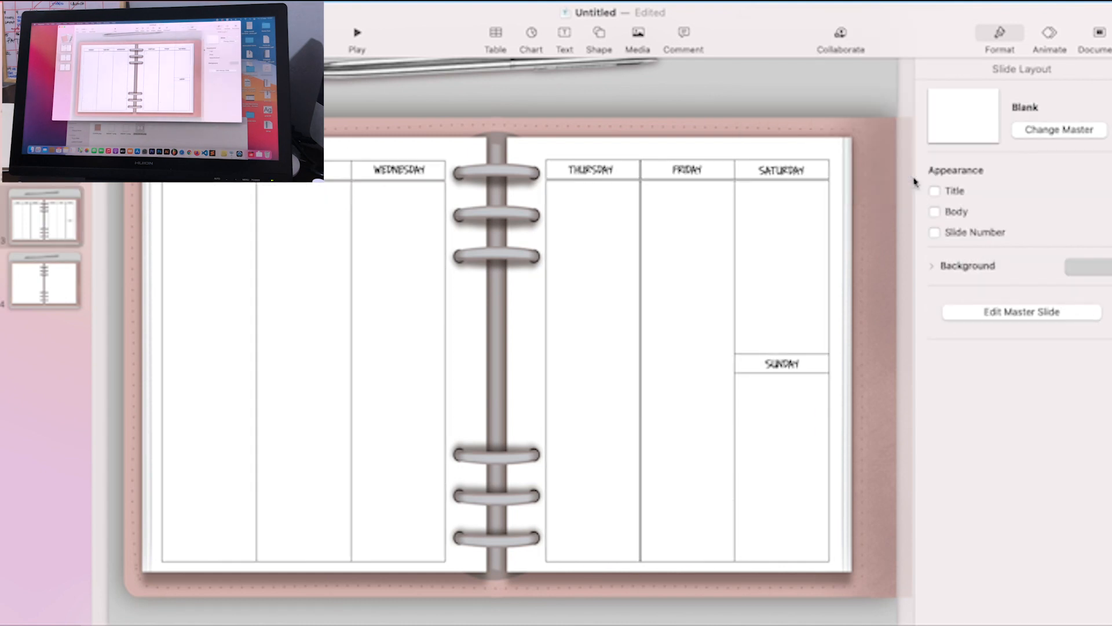
click(24, 184)
click(859, 217)
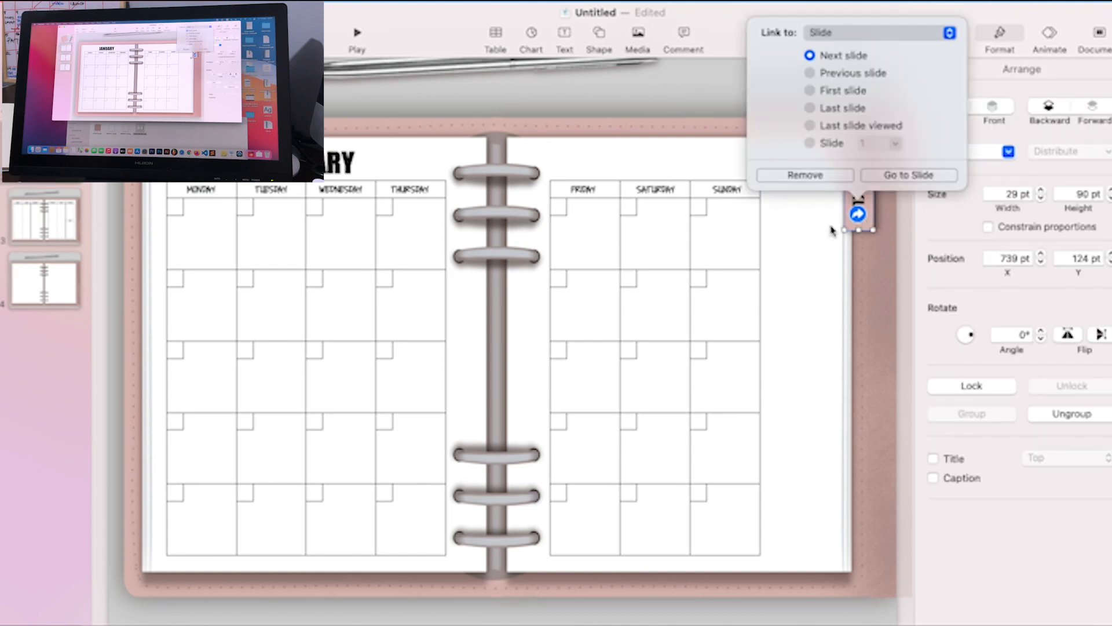
click(908, 175)
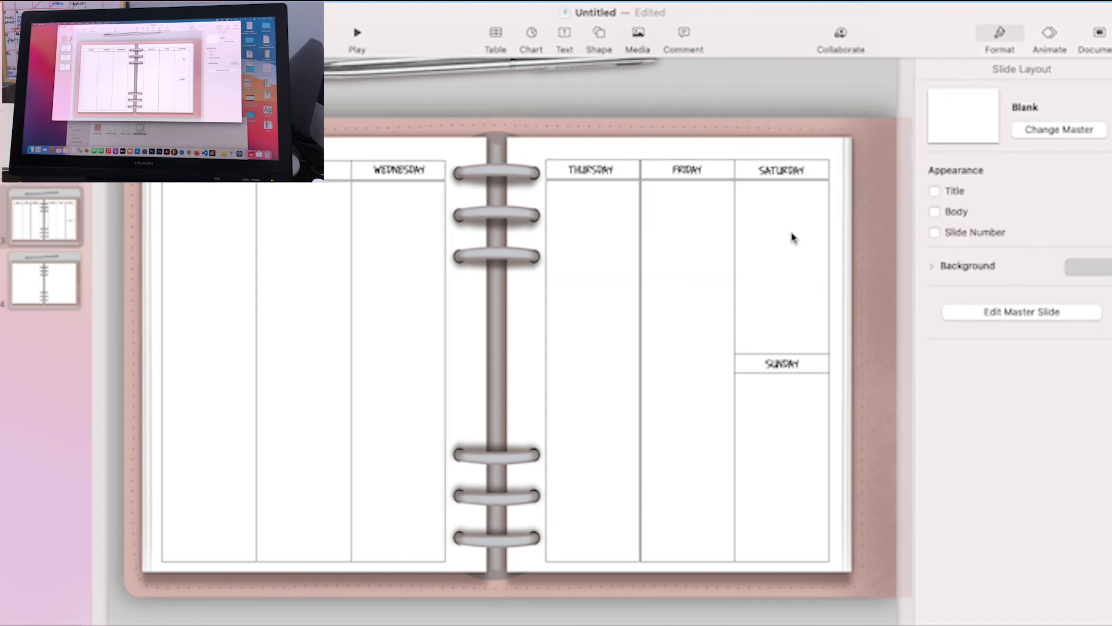
click(42, 158)
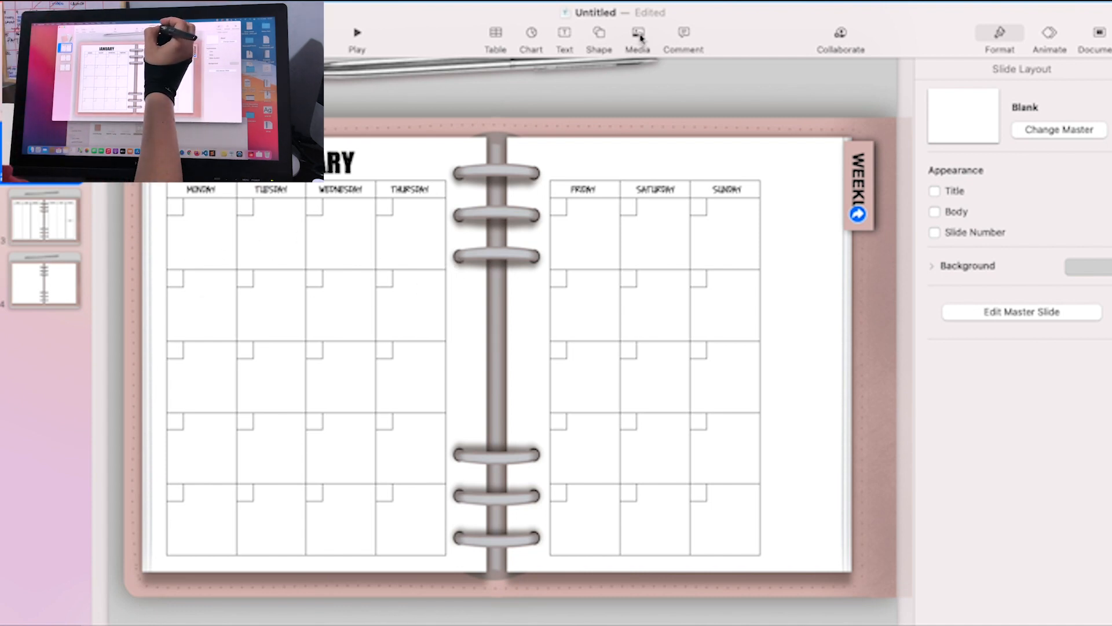
Step: Insert a square and stretch it over the first week's row, 599 × 72 pt at x 57, y 182 pt
click(604, 34)
click(599, 158)
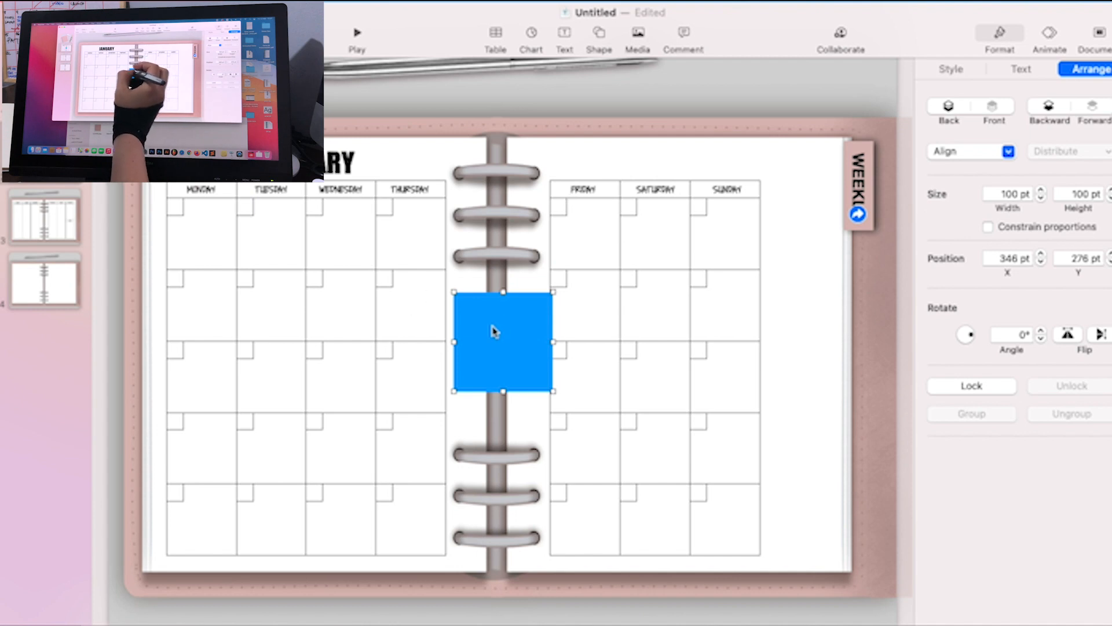
drag(494, 331, 214, 236)
drag(219, 298, 763, 235)
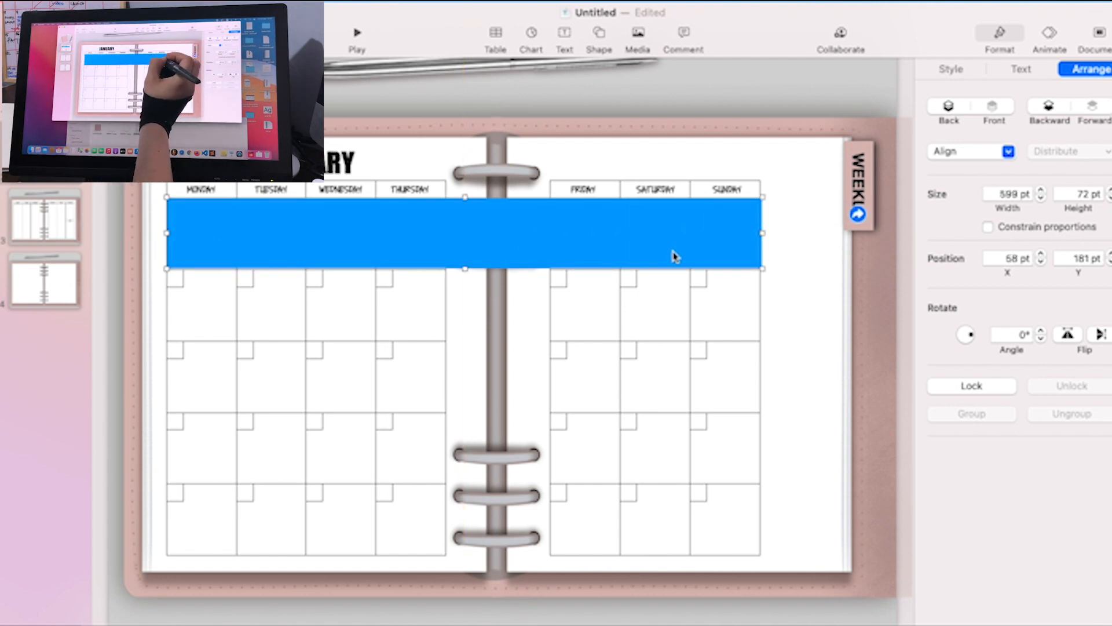
drag(673, 251, 671, 250)
click(639, 316)
click(643, 239)
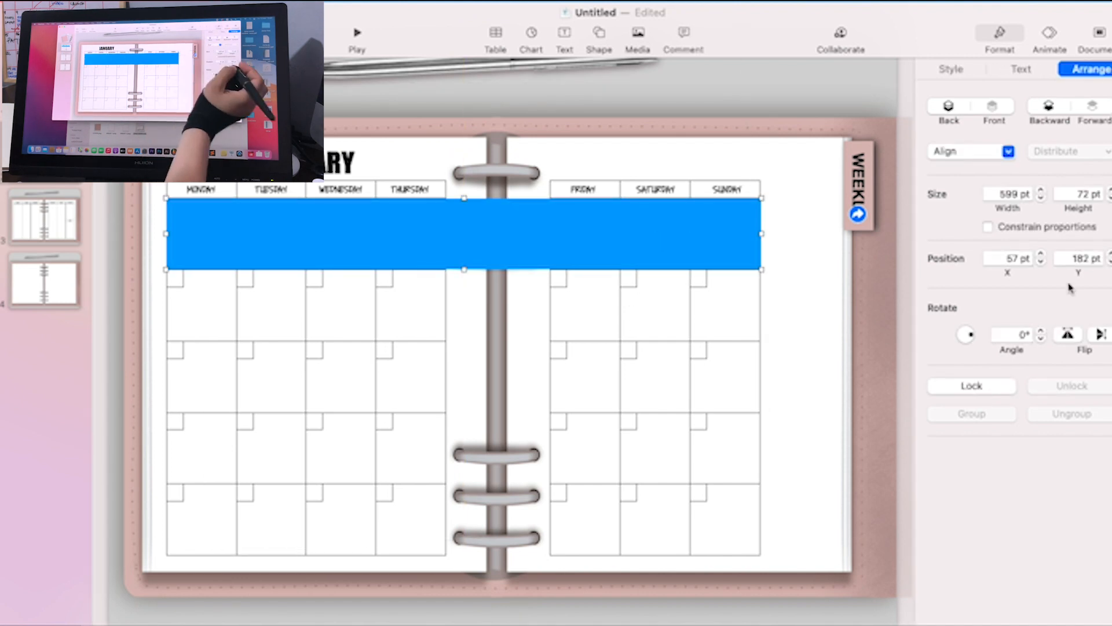
Step: Remove the fill from the rectangle covering the first week's row
click(962, 70)
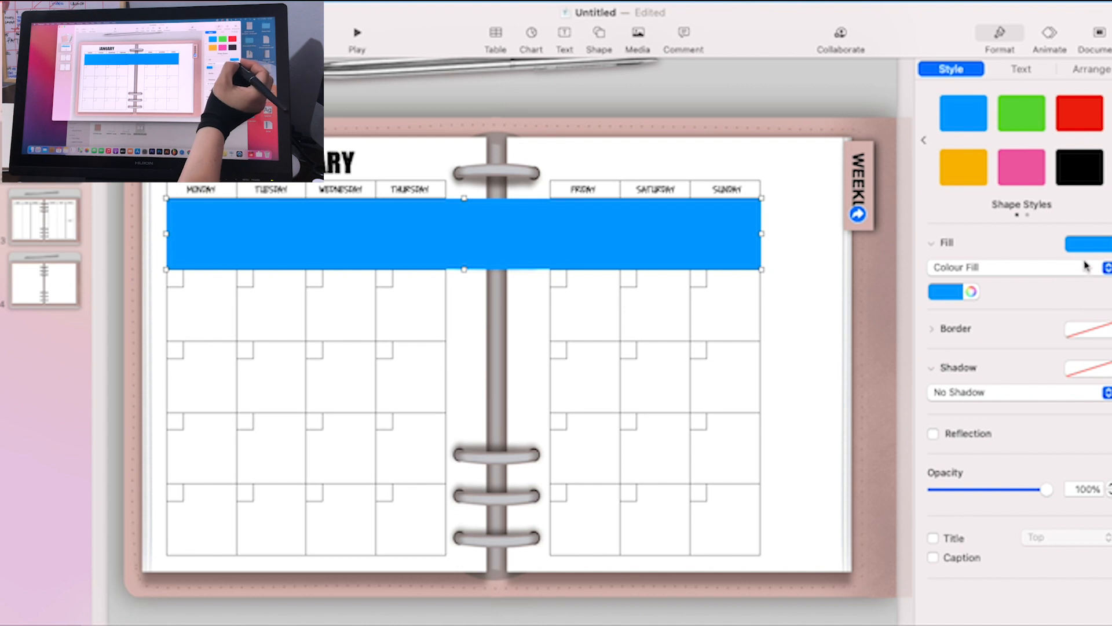
click(1089, 243)
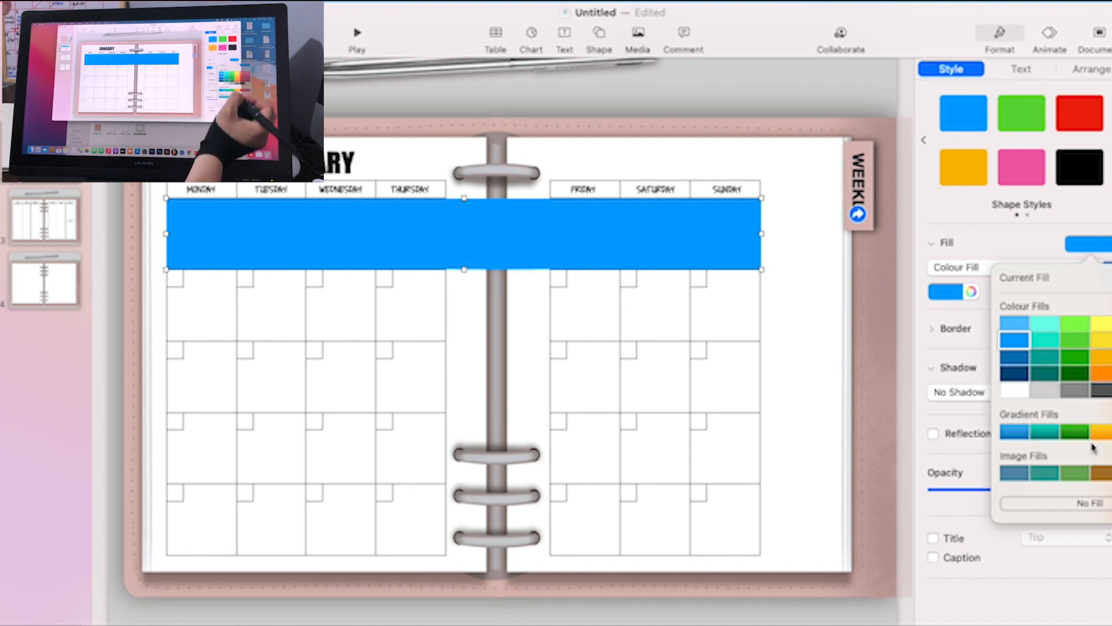
click(1092, 504)
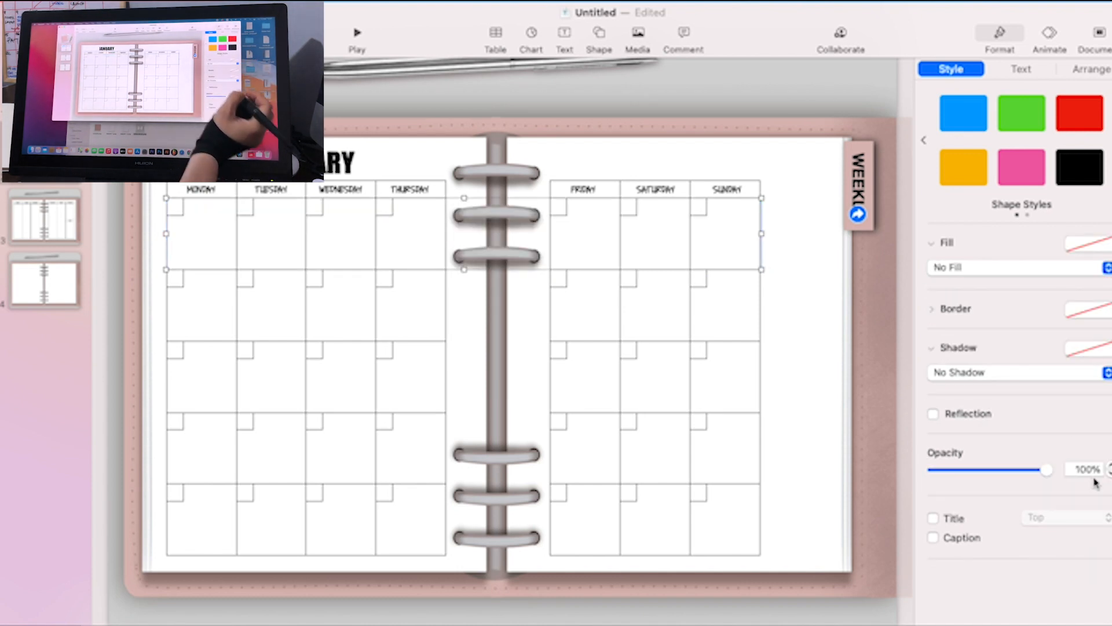
Step: Add a slide link to the transparent first-week rectangle, targeting the next slide
right_click(752, 258)
mouse_move(812, 451)
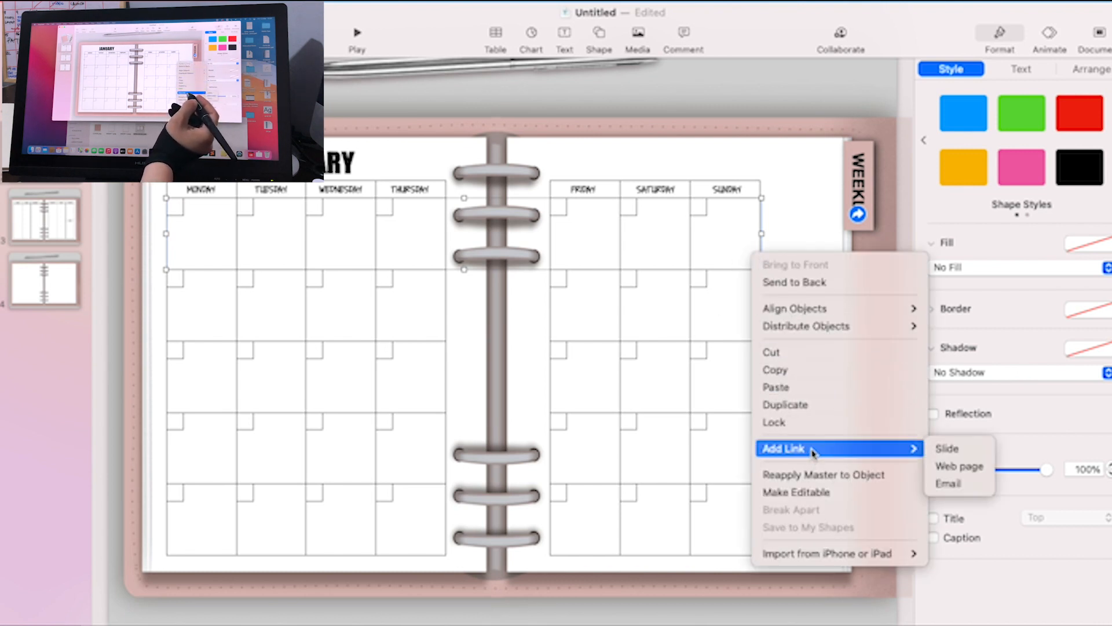
click(962, 451)
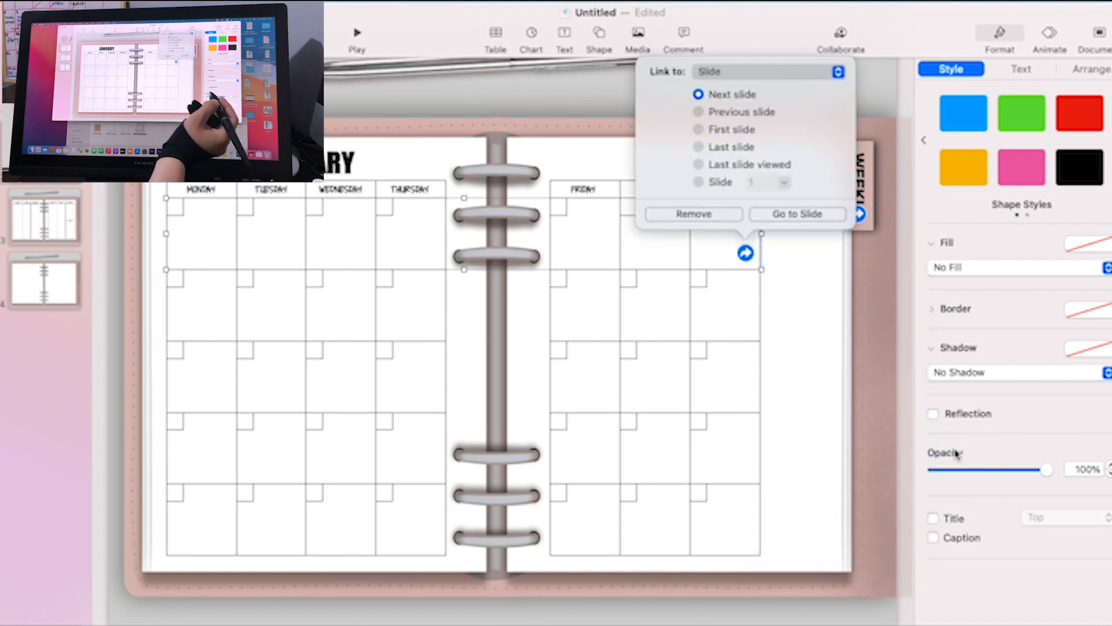
Step: Test the first-week rectangle's link three times by going to the linked weekly slide, returning to the January slide each time
click(796, 216)
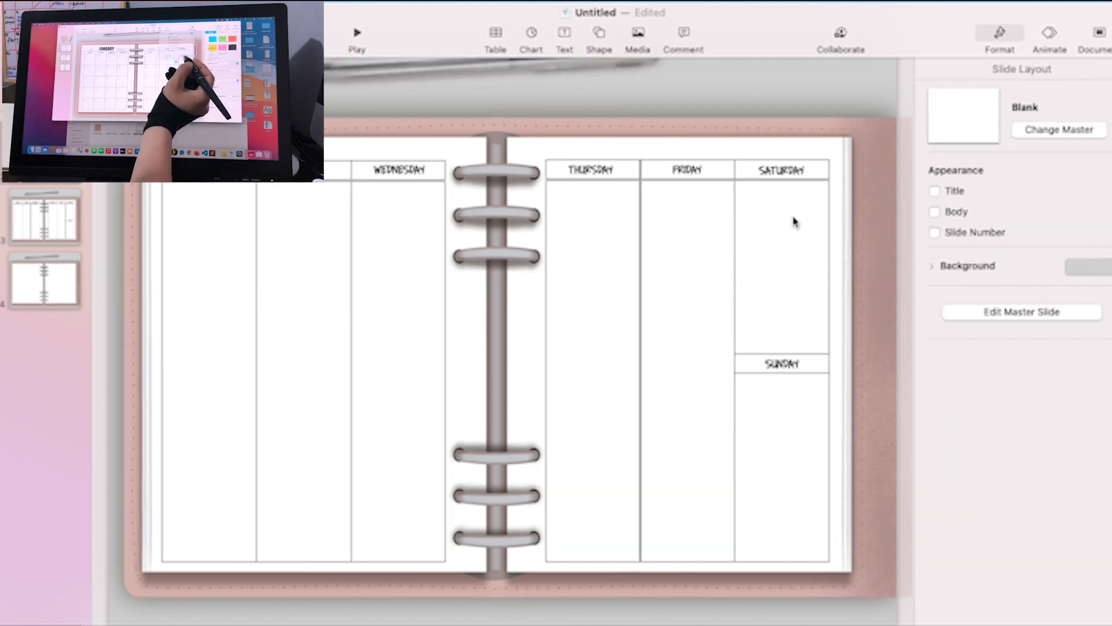
click(61, 157)
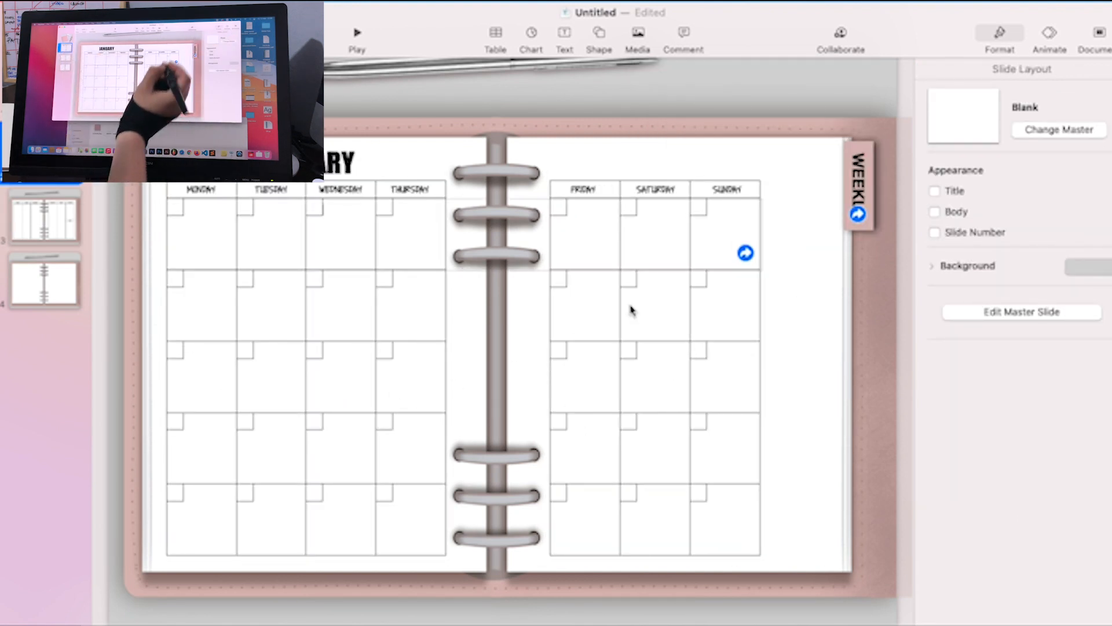
click(741, 259)
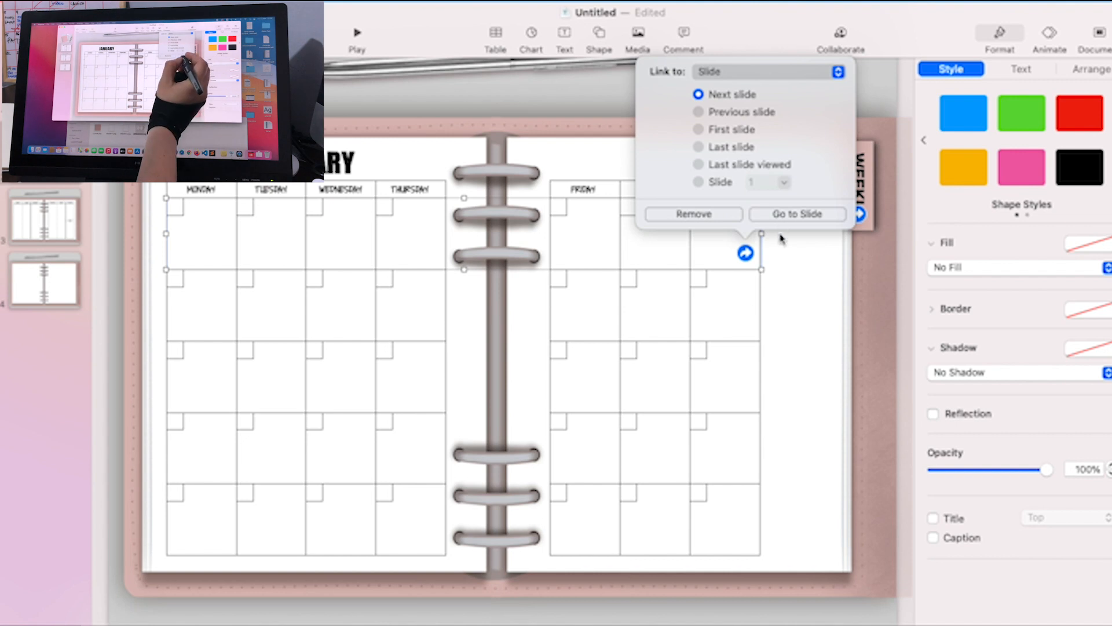
click(793, 216)
click(61, 157)
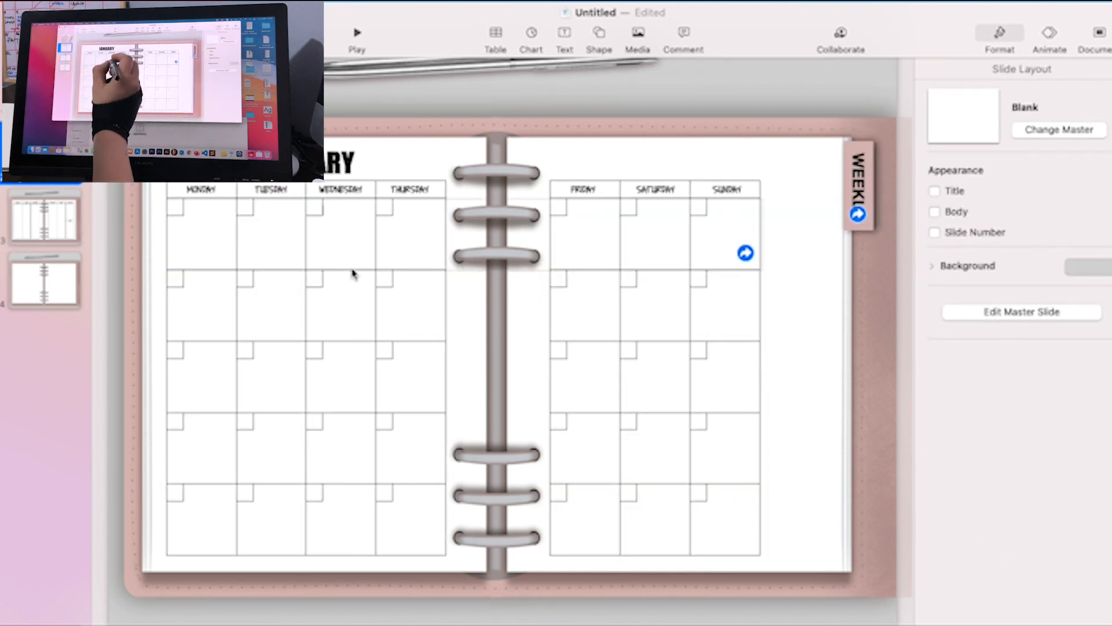
click(350, 234)
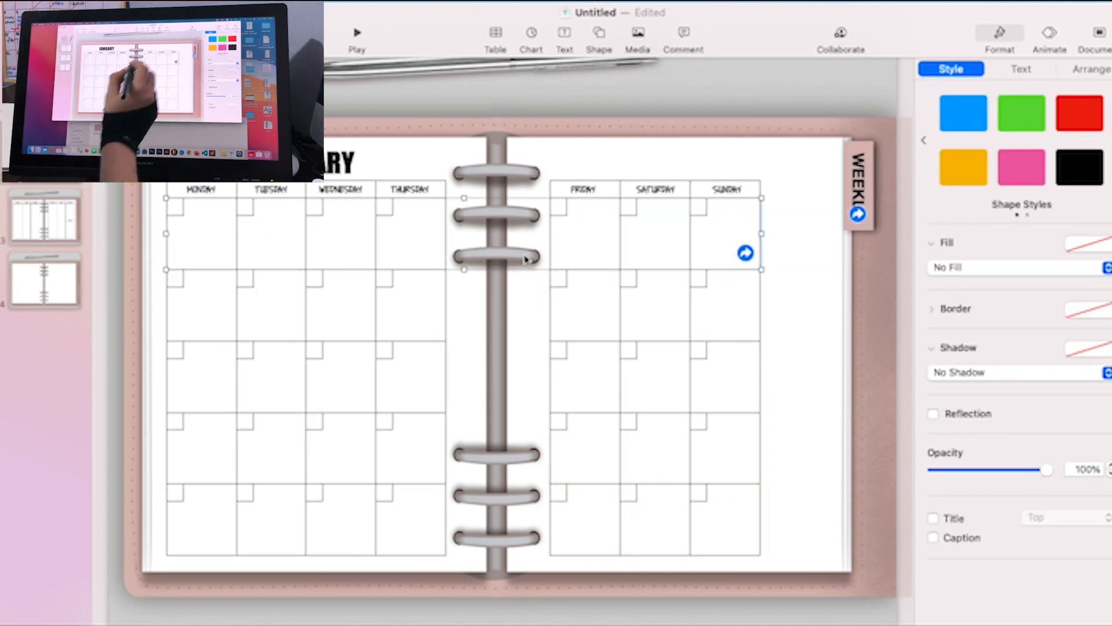
click(746, 255)
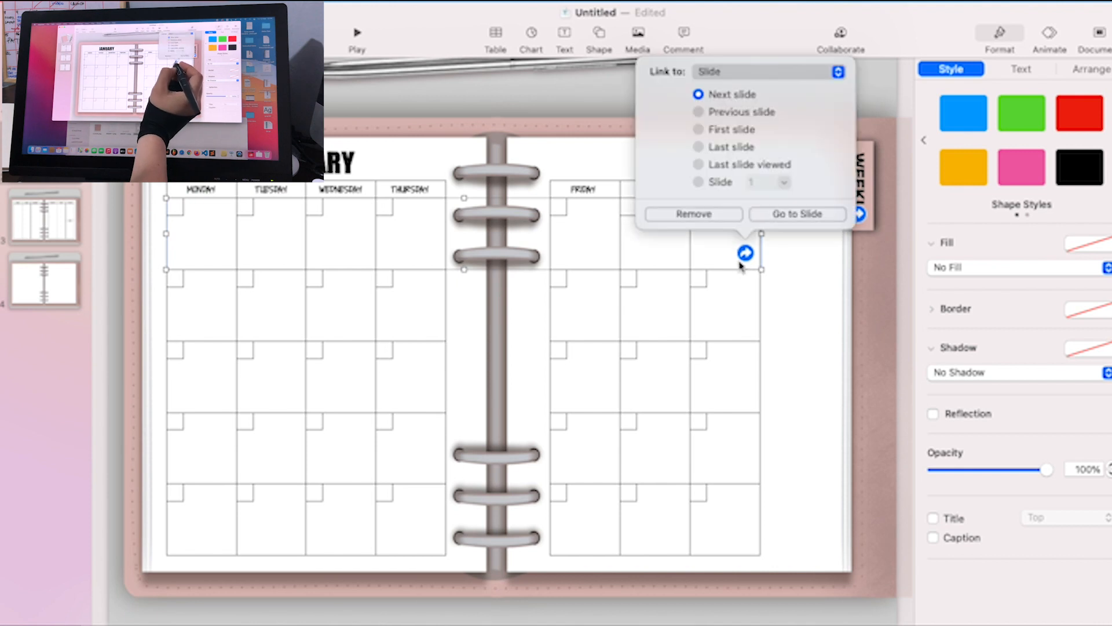
click(787, 216)
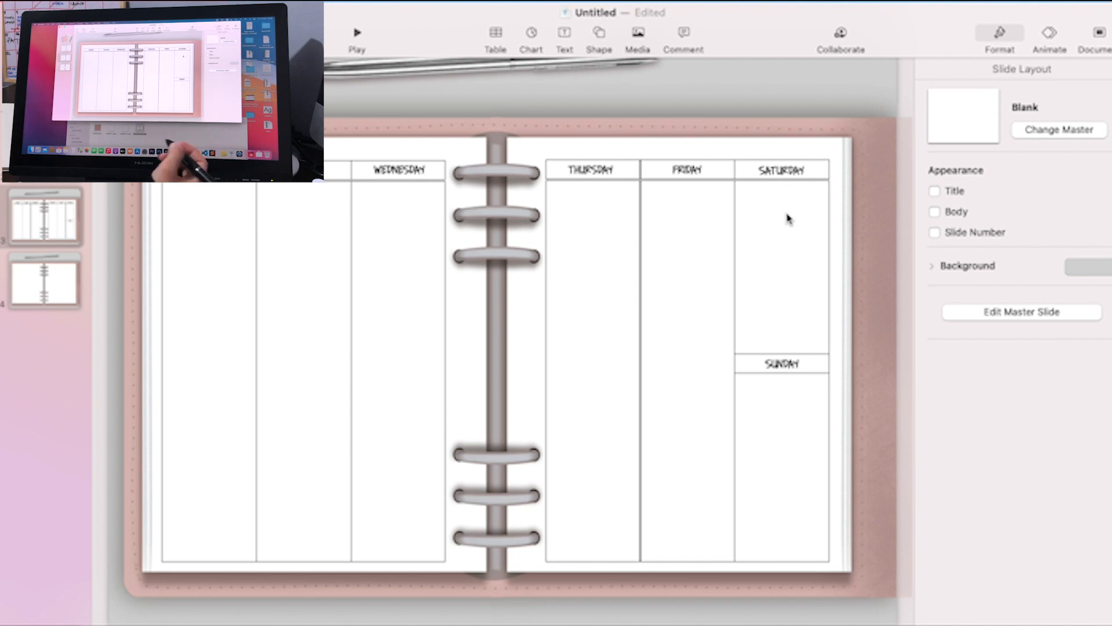
click(47, 153)
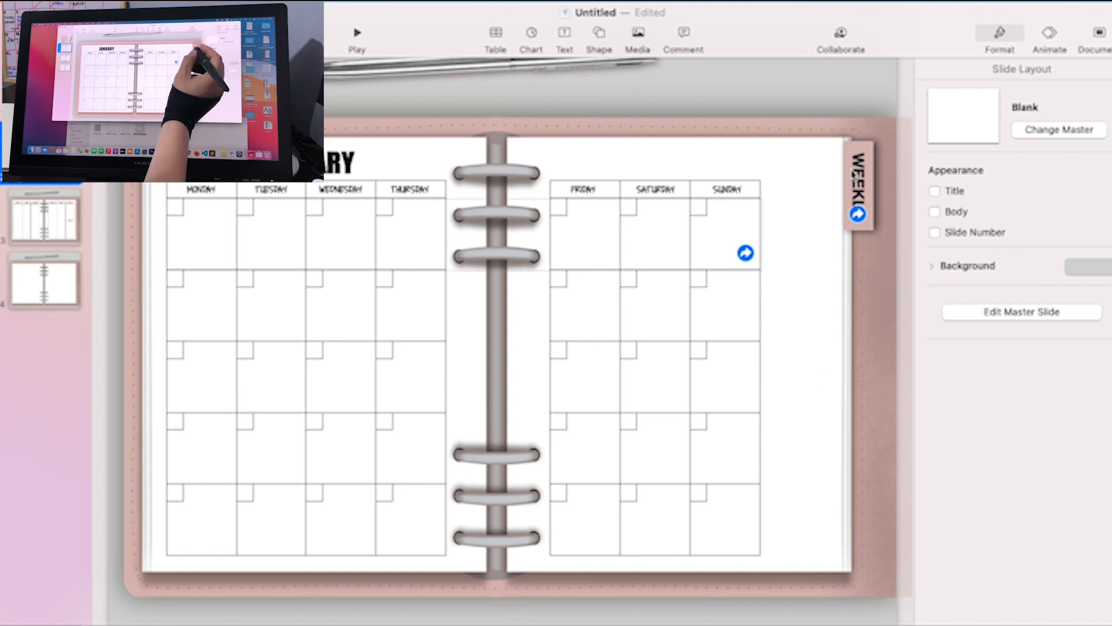
Step: Copy the linked WEEKLY tab from the January slide and paste it onto the weekly spread slide
drag(877, 135, 877, 225)
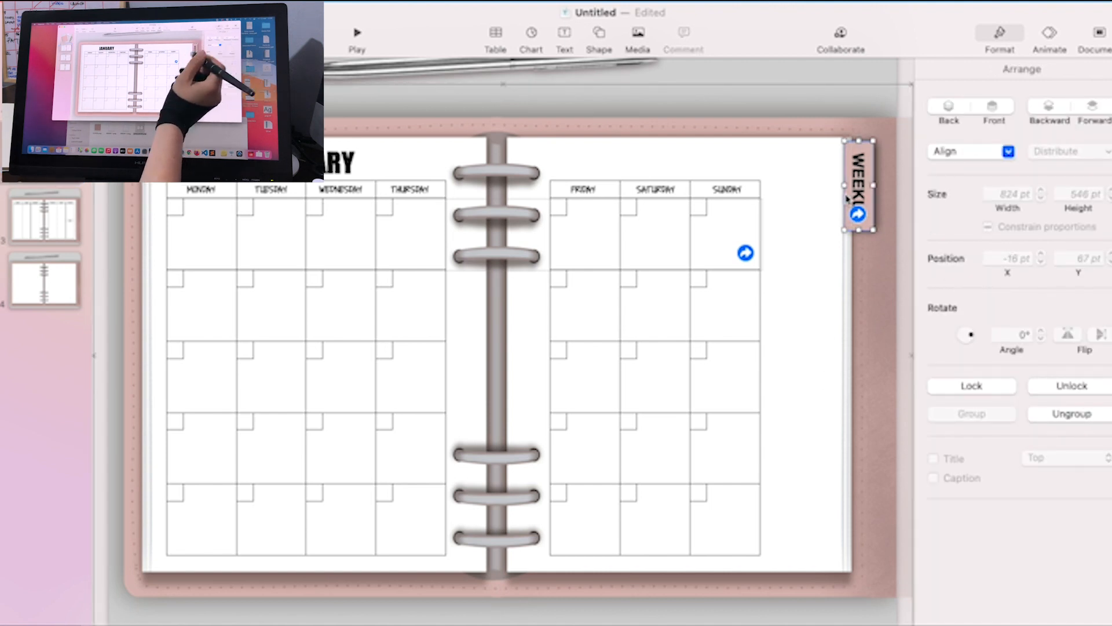
right_click(860, 203)
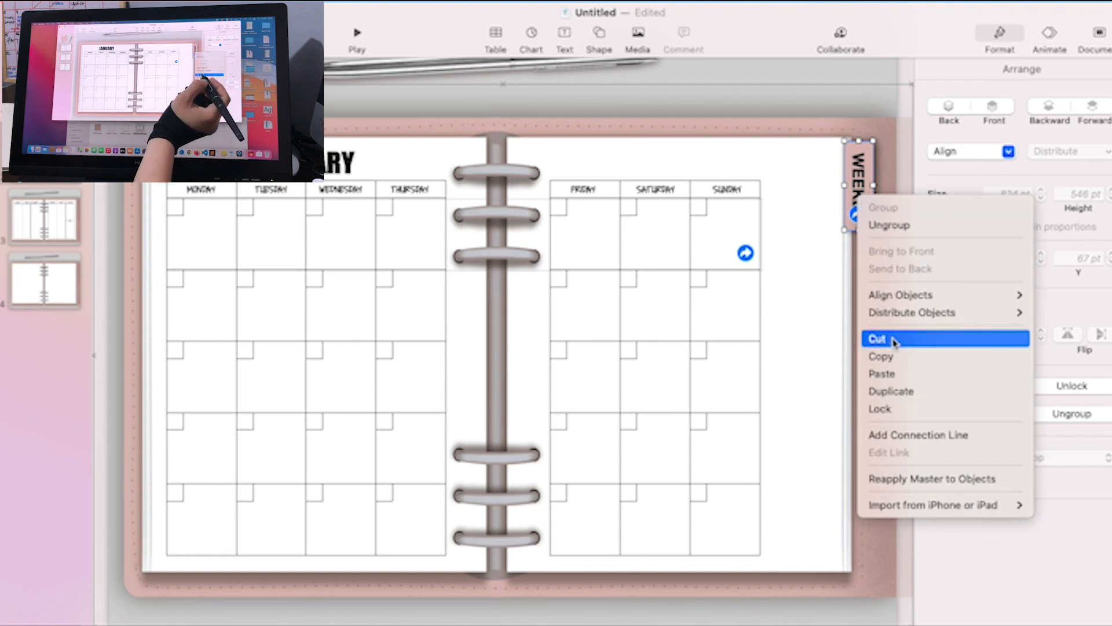
click(895, 359)
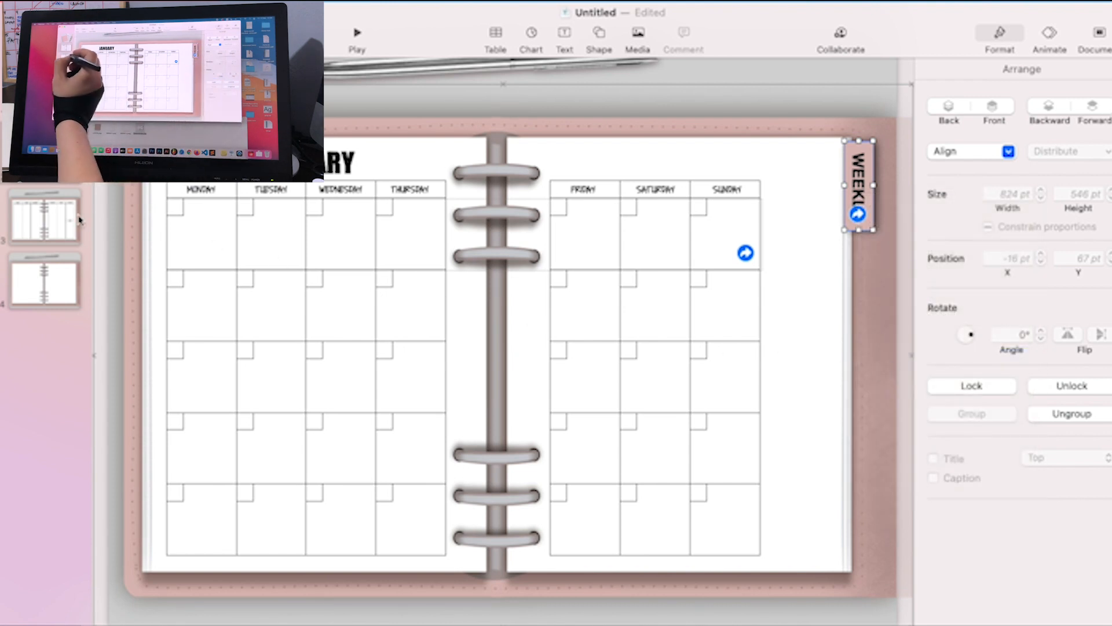
click(44, 218)
right_click(864, 272)
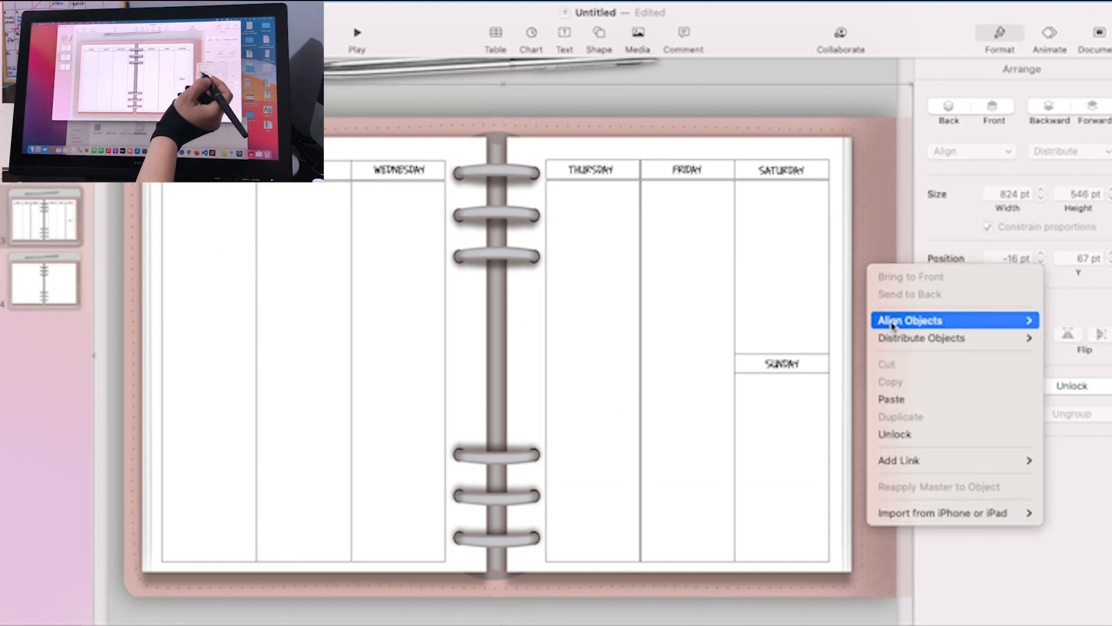
click(898, 400)
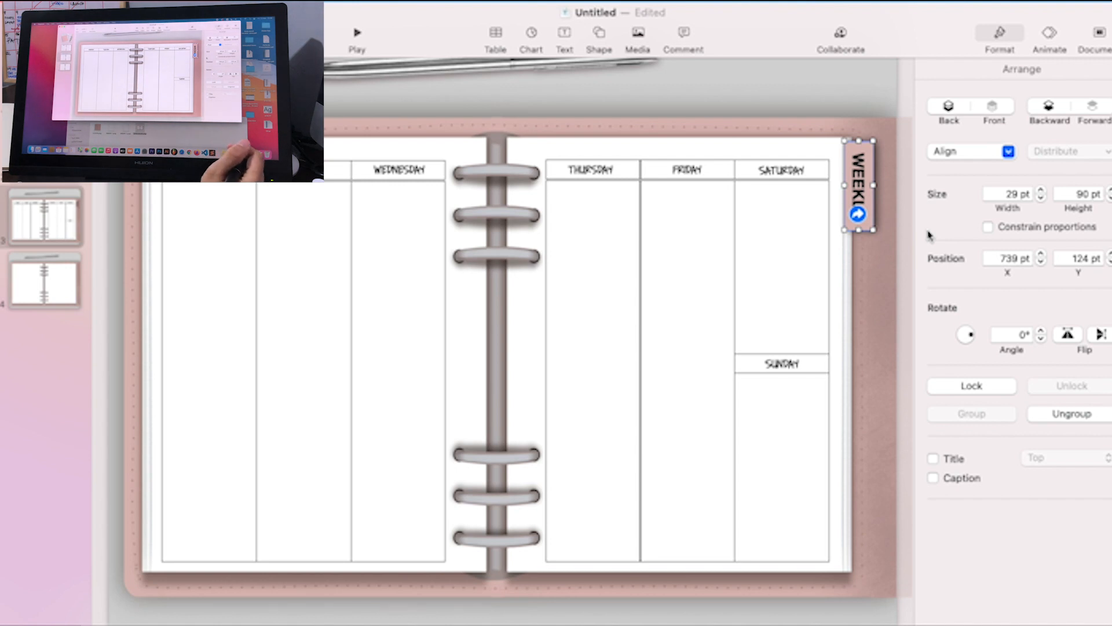
click(853, 376)
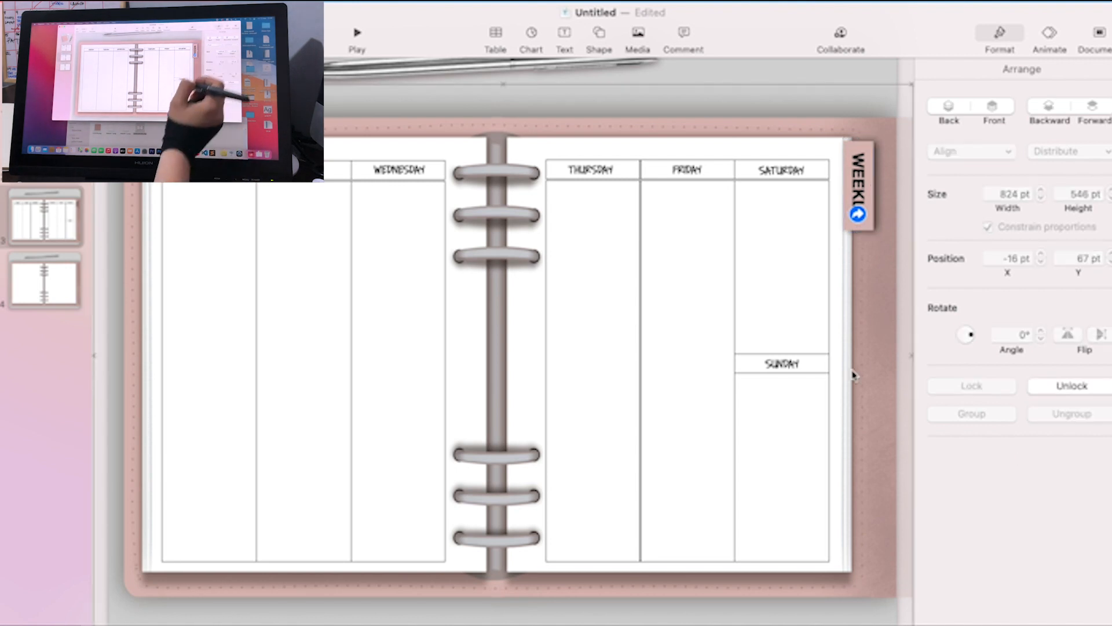
Step: Insert the daily page layout image from the PINK POCKET RING folder into the blank fourth slide
click(46, 283)
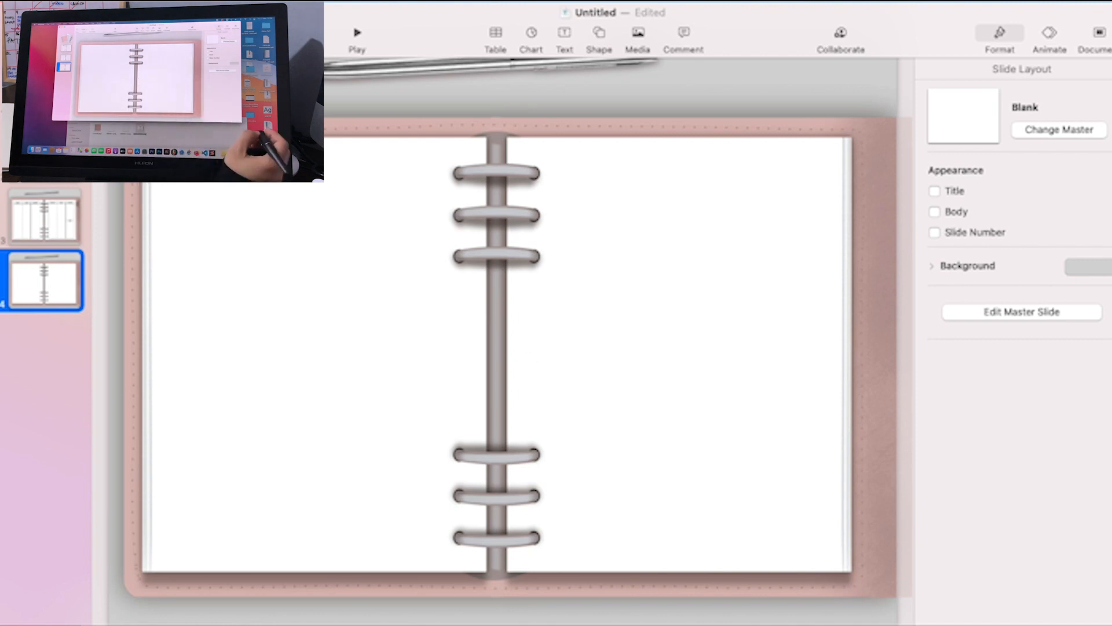
click(990, 624)
click(1087, 620)
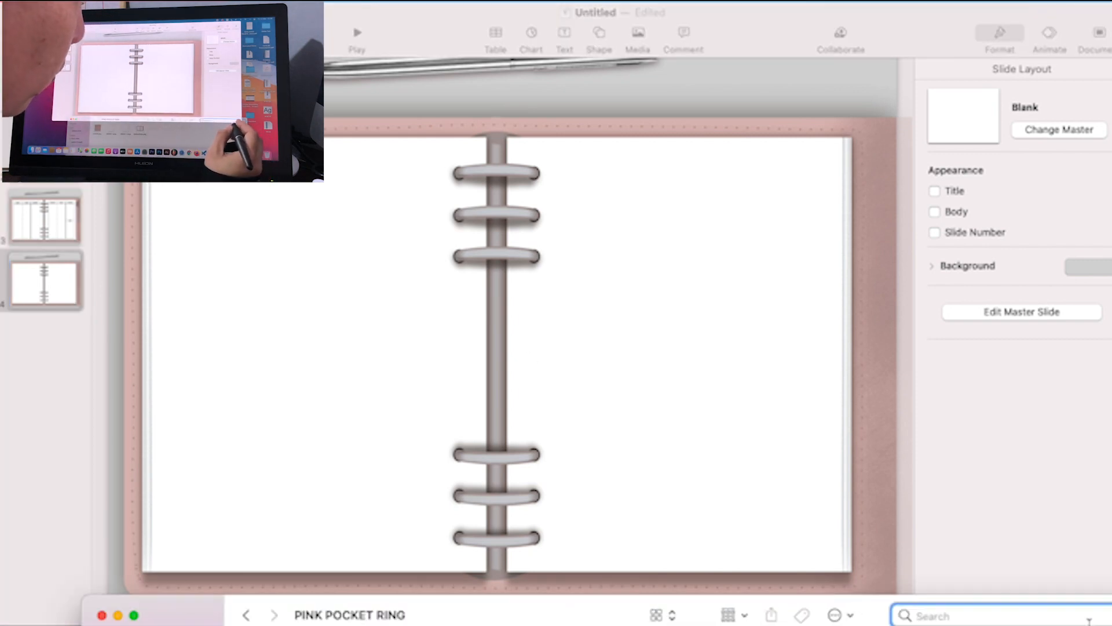
drag(875, 614, 747, 625)
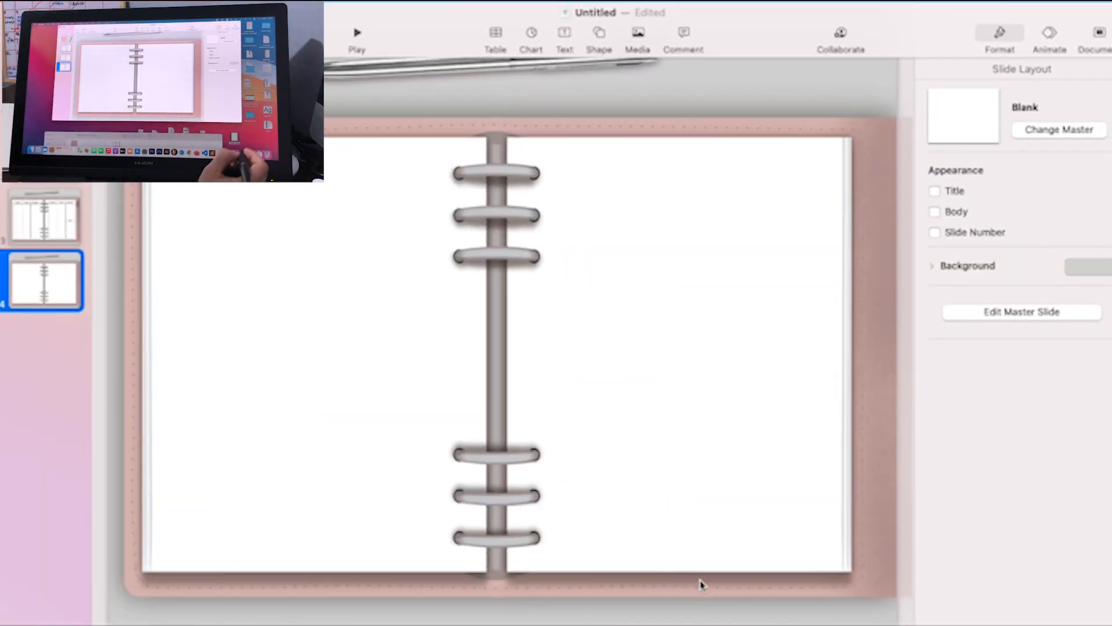
drag(704, 438, 353, 252)
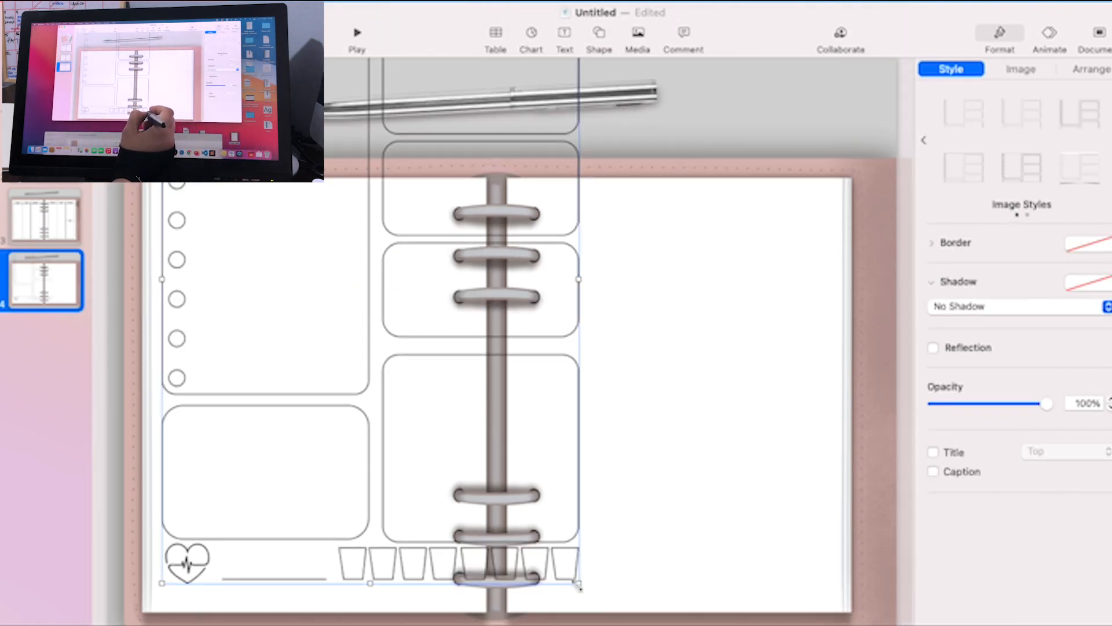
Step: Scale the daily layout image down to about 279 × 406 pt and fit it on the left page at about x 60, y 137 pt
drag(578, 584, 584, 553)
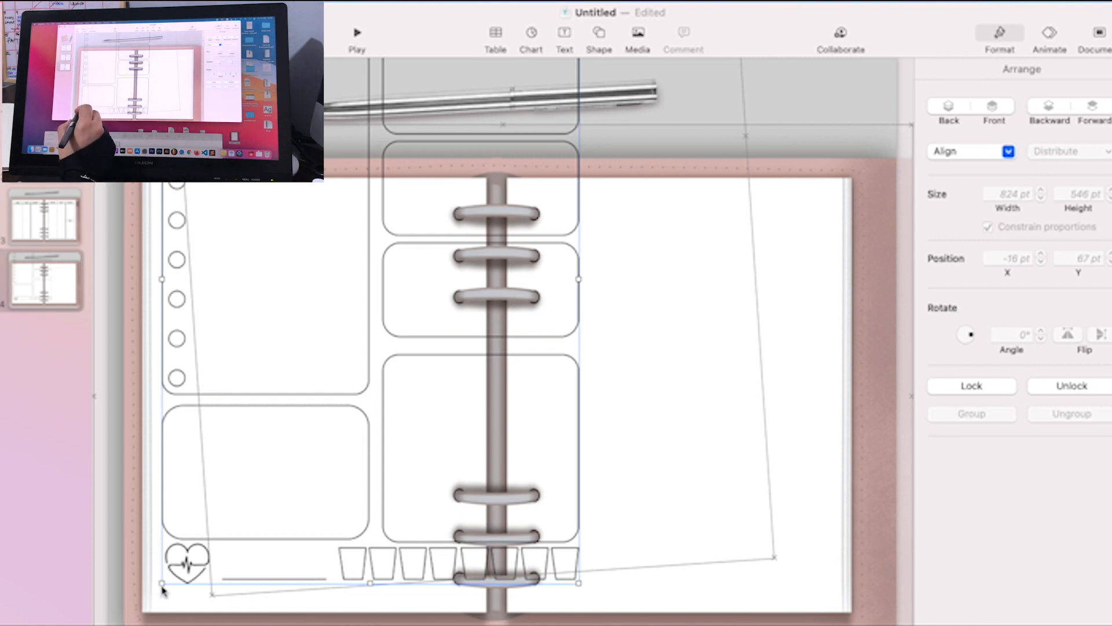
drag(161, 586, 169, 519)
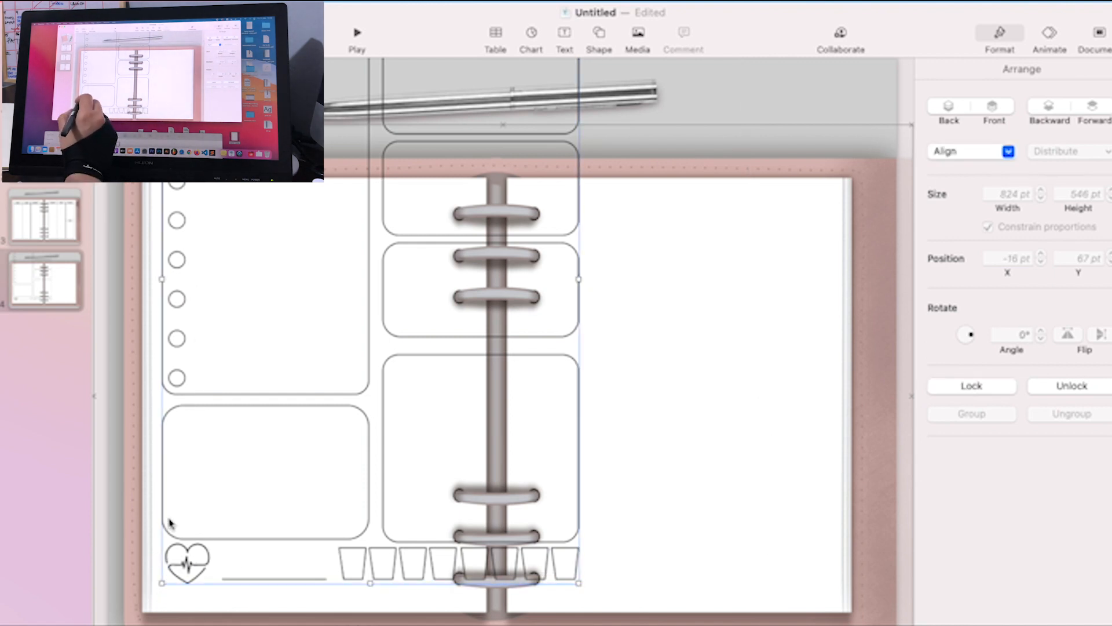
click(164, 585)
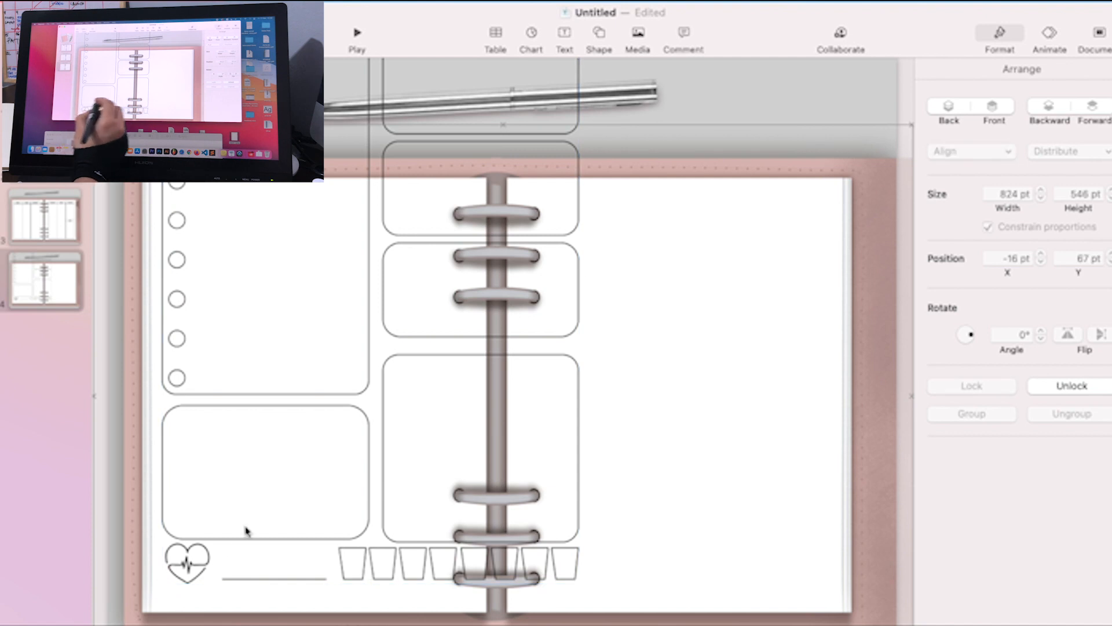
click(578, 414)
drag(575, 580, 439, 378)
drag(385, 257, 381, 451)
click(617, 463)
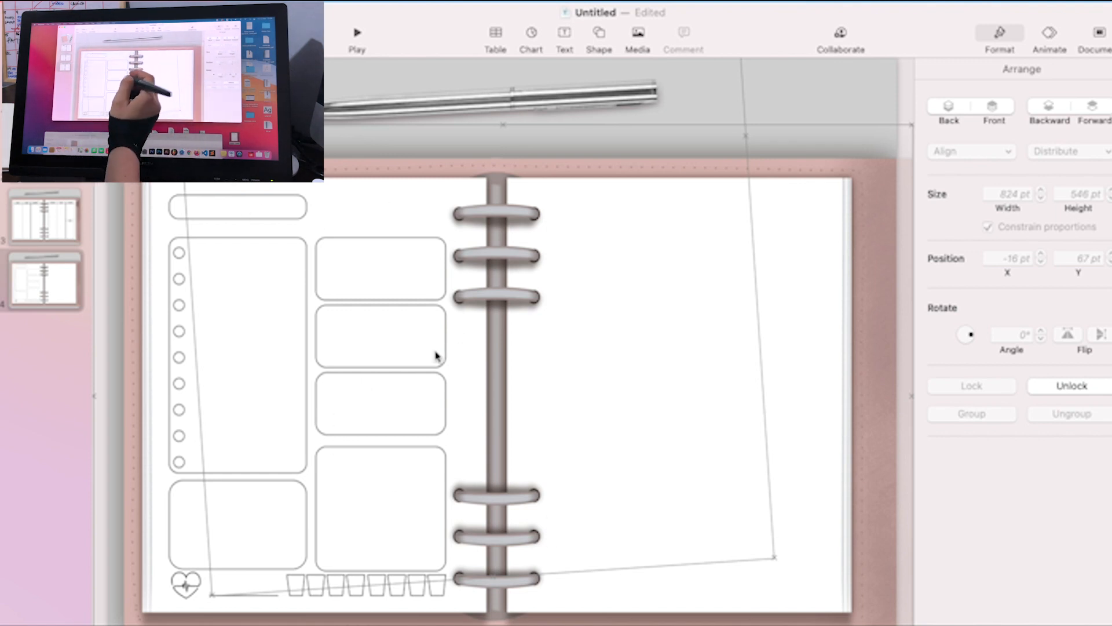
Step: Lock the daily layout image on the left page
click(422, 373)
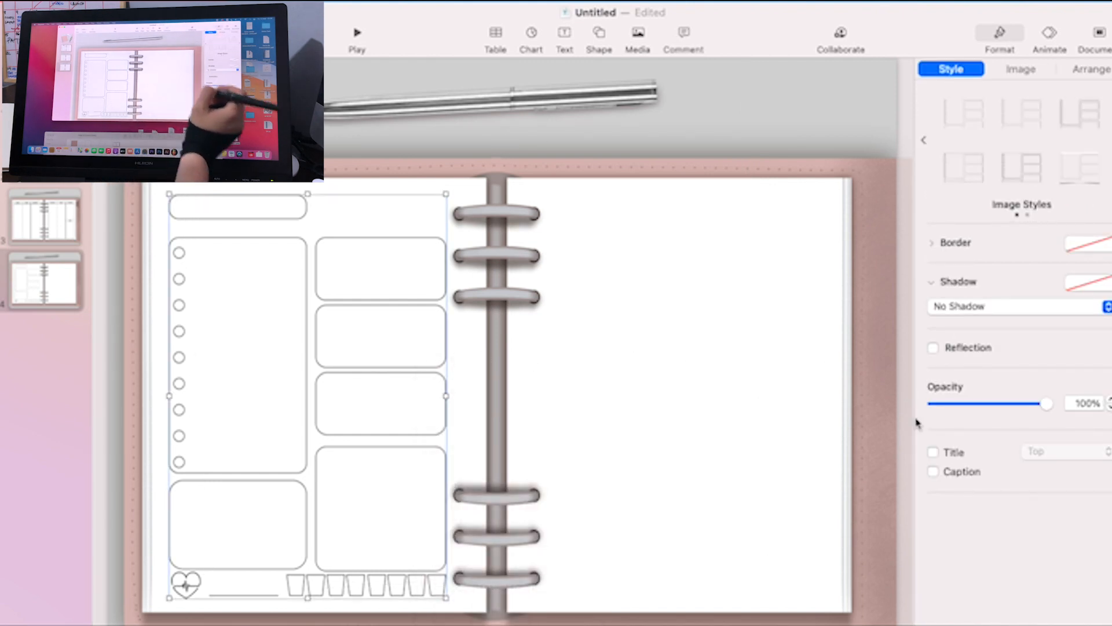
click(1092, 71)
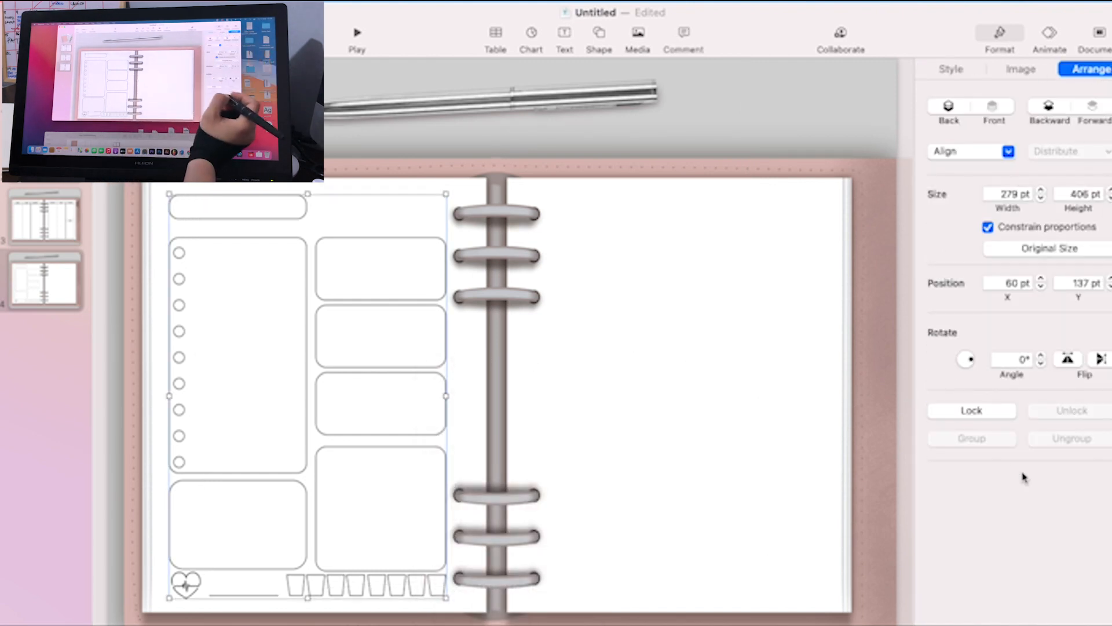
click(972, 412)
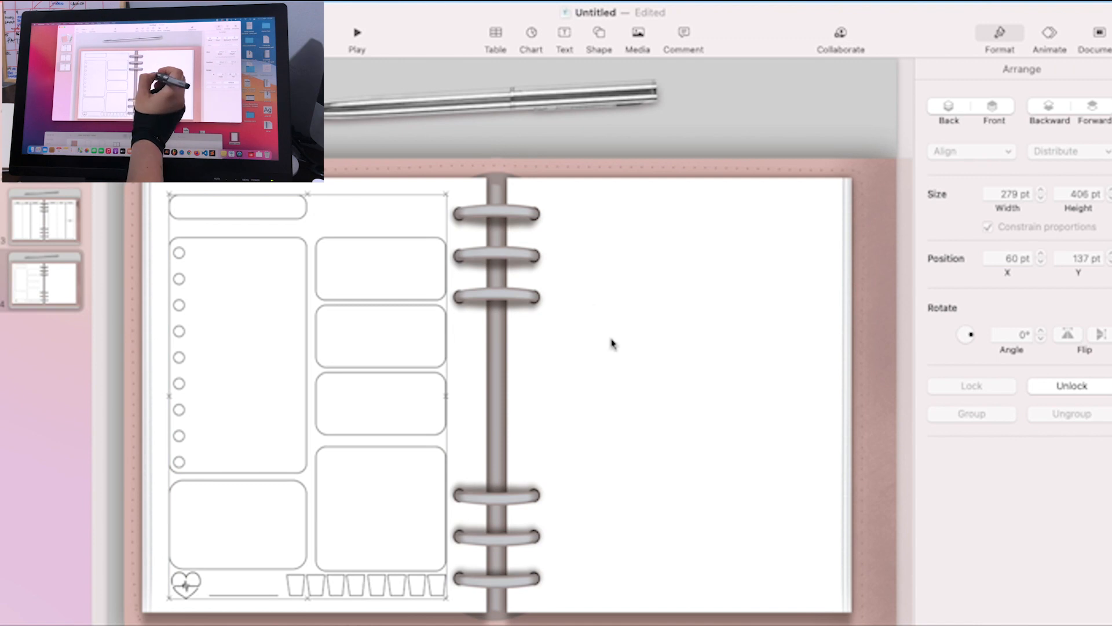
click(291, 354)
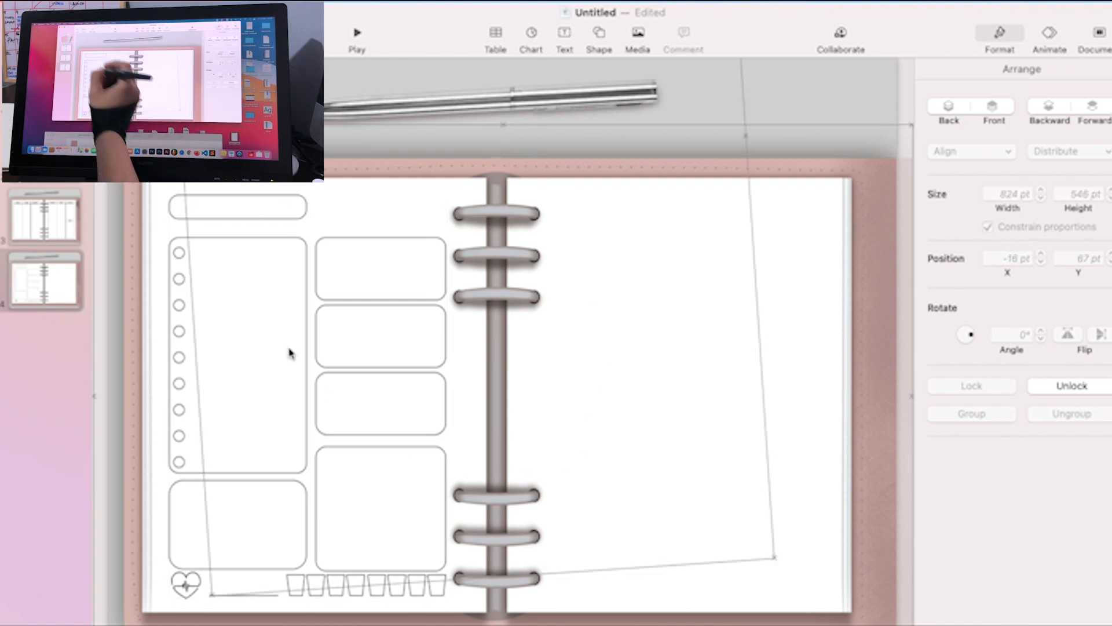
Step: Add a text box reading TO-DO and place it inside the header box above the checklist, at about x 99, y 139 pt
click(564, 35)
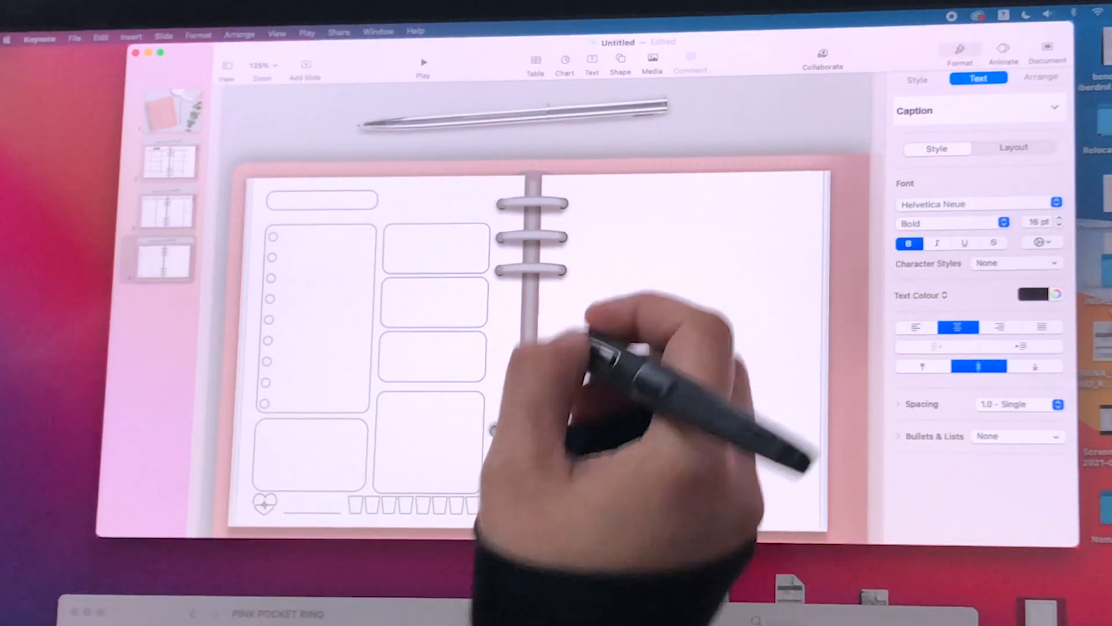
text(TO)
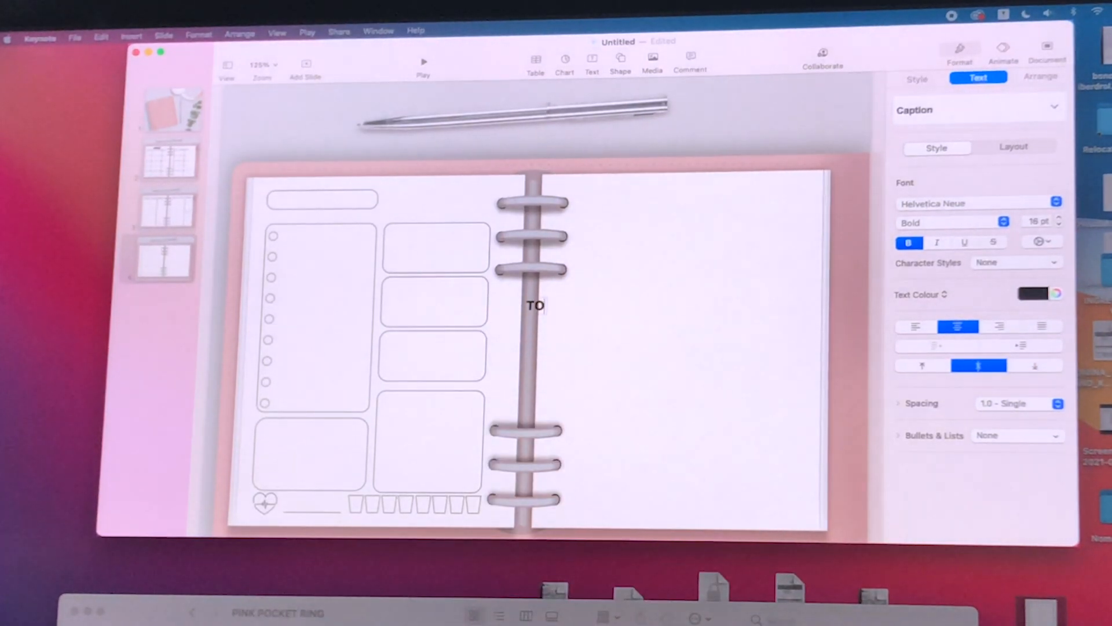
text(-DO)
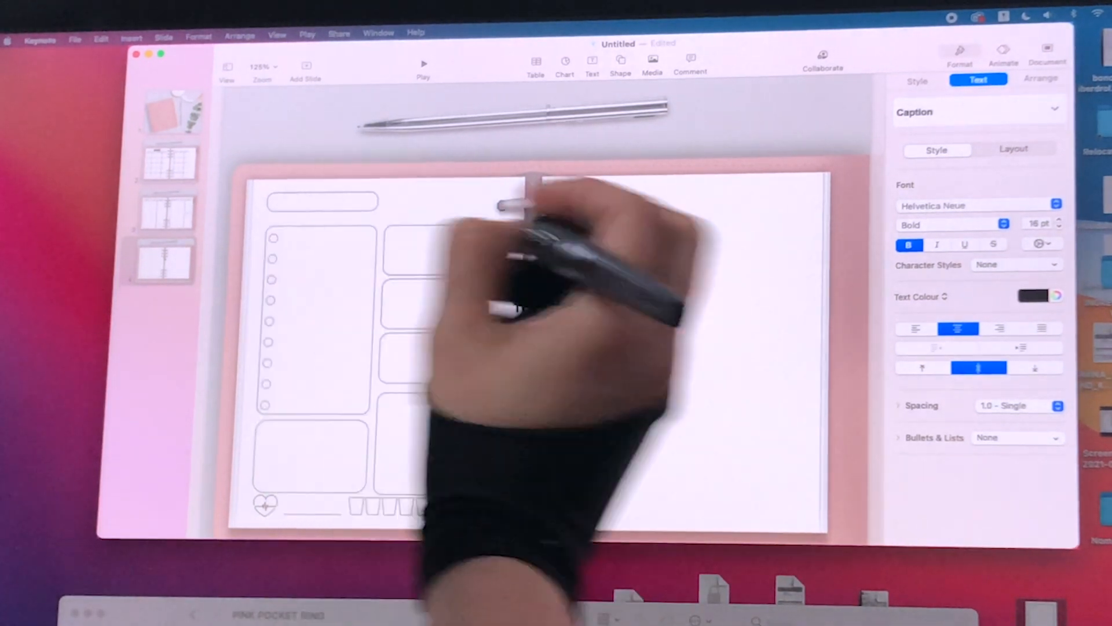
drag(536, 306, 313, 194)
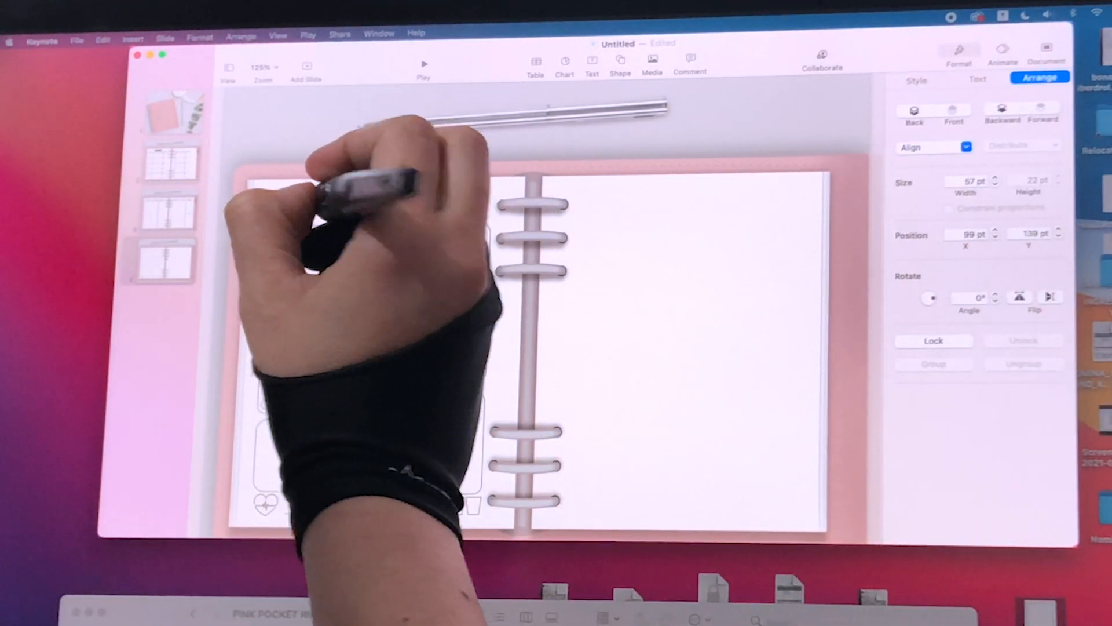
click(582, 310)
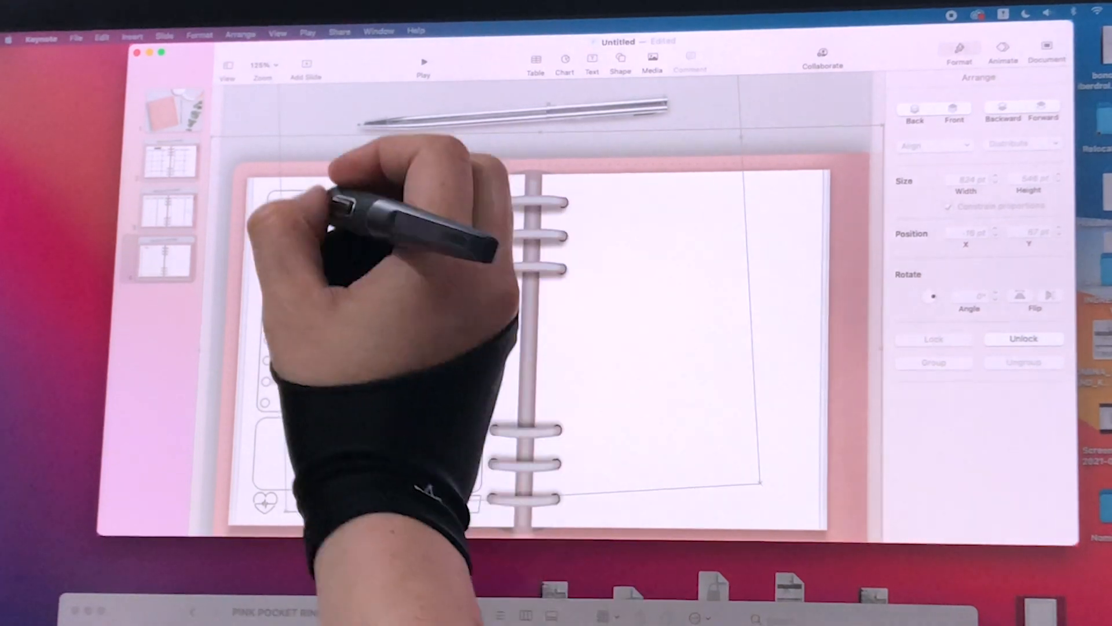
Step: Duplicate the TO-DO label, place the copy above the first box of the second column, and change its text to EVENTS
click(322, 200)
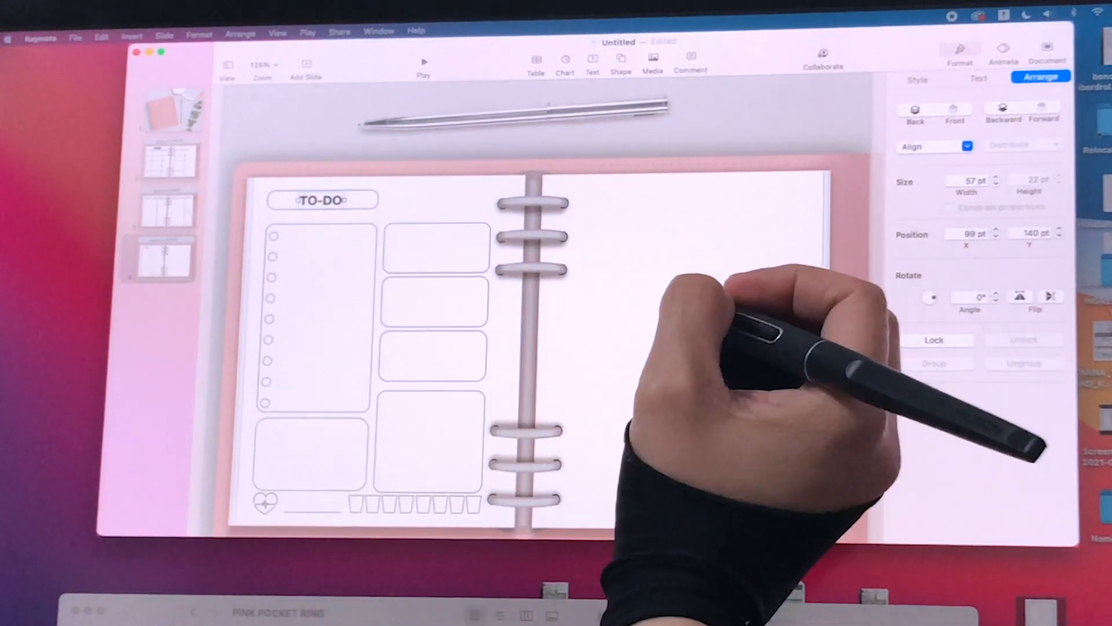
key(super+c)
key(super+v)
drag(332, 209, 410, 211)
double_click(442, 213)
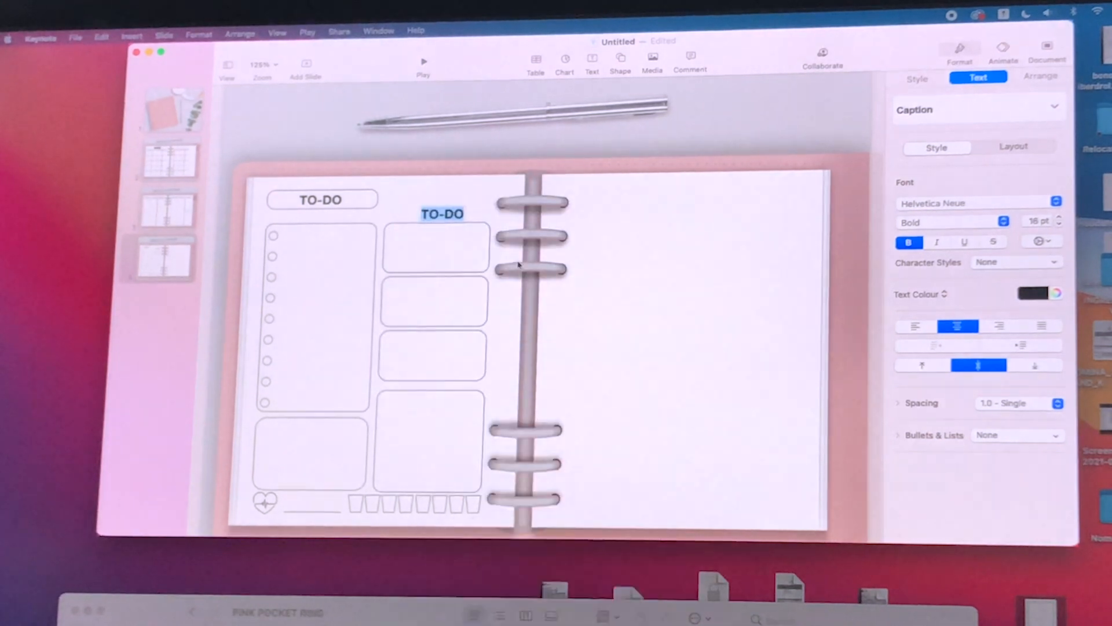
text(M)
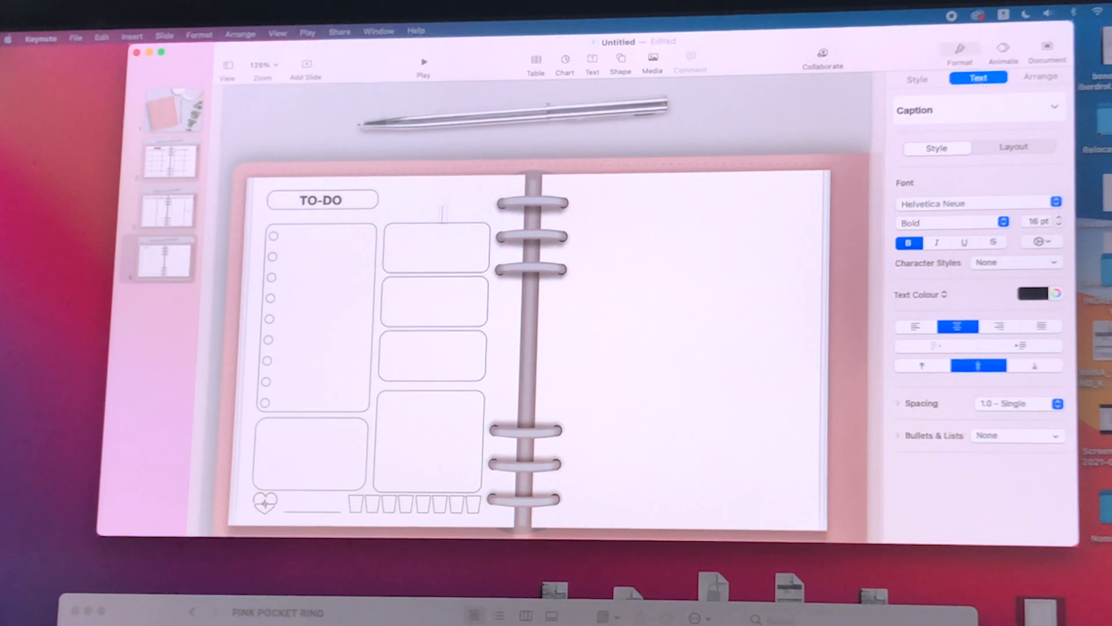
text(EVENTS)
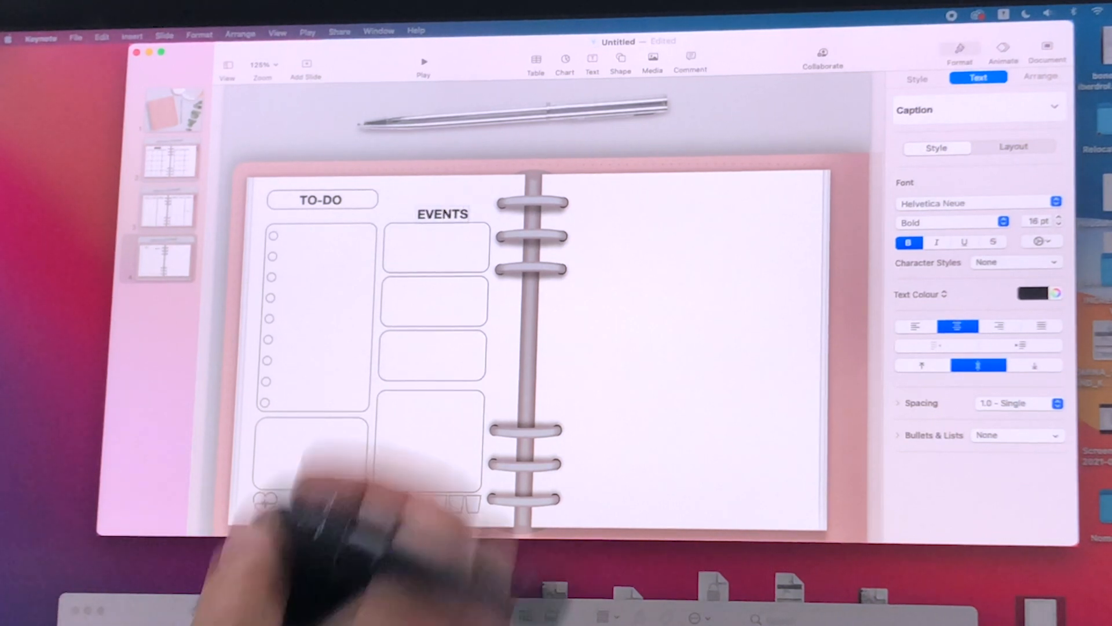
Step: Fine-tune the position of the EVENTS label so it sits centred above the first box of the second column
click(468, 200)
click(438, 212)
click(501, 246)
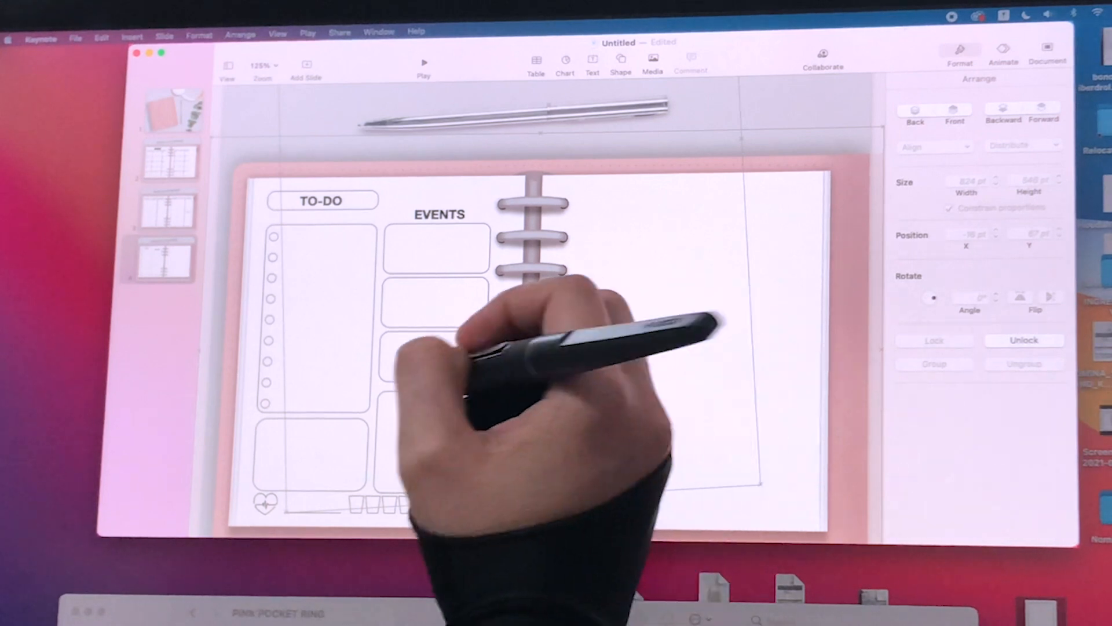
Step: Add another copy of the heading label in the upper-left corner of the second column's last box, reading NOTES
key(super+v)
drag(331, 210, 427, 402)
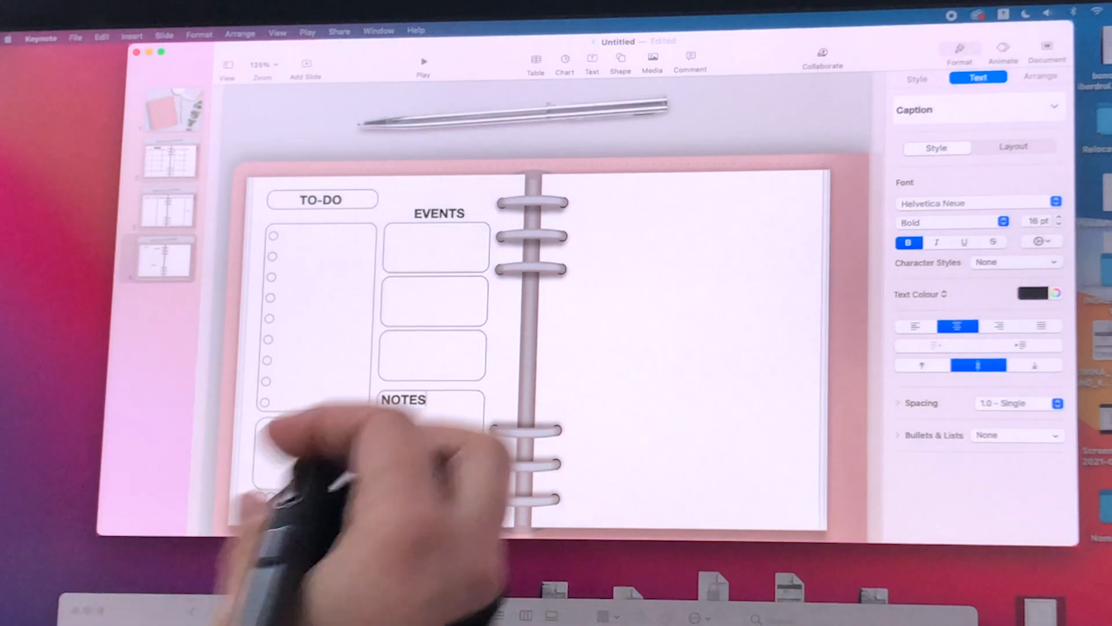
click(625, 406)
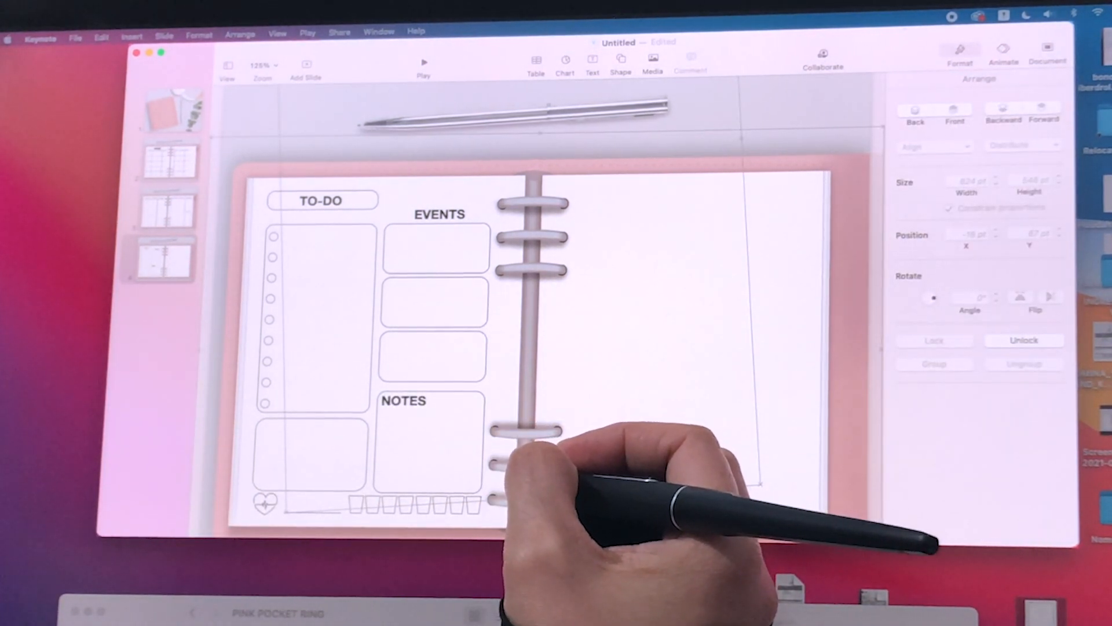
Step: Duplicate the TO-DO label, change the copy's text to DON'T FORGET, and centre it inside the upper edge of the box below the checklist
click(321, 200)
key(super+d)
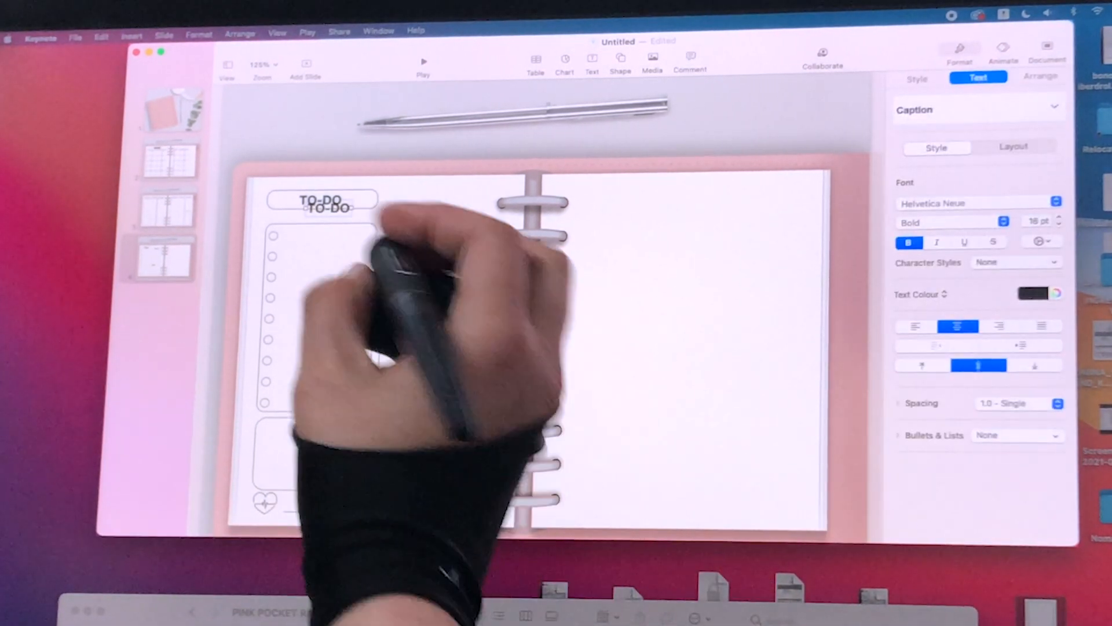
drag(331, 208, 286, 425)
double_click(285, 426)
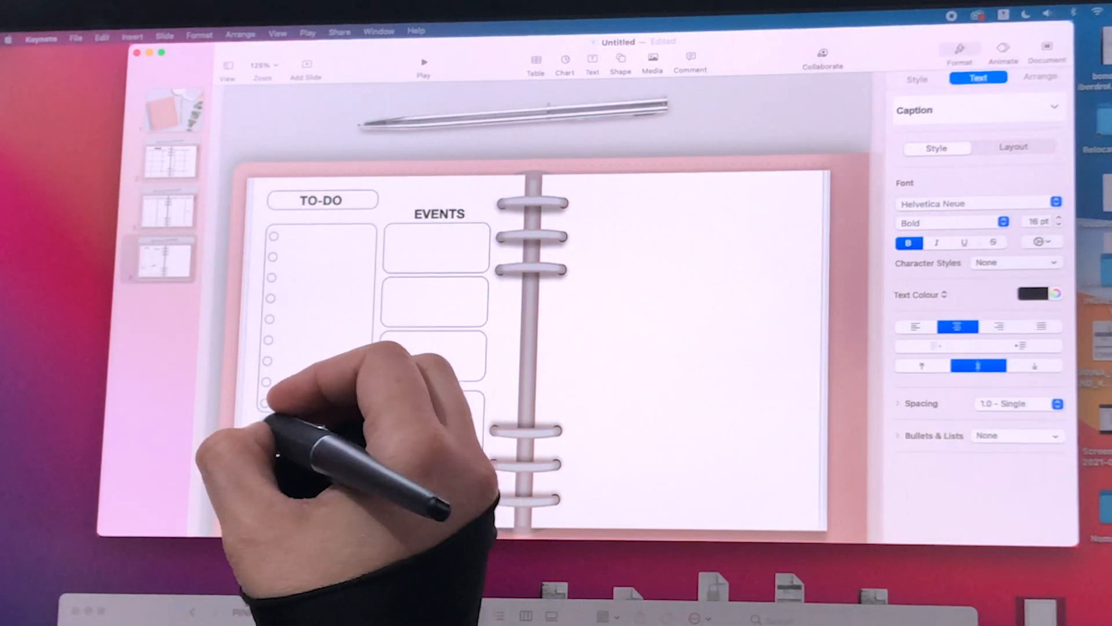
key(BackSpace)
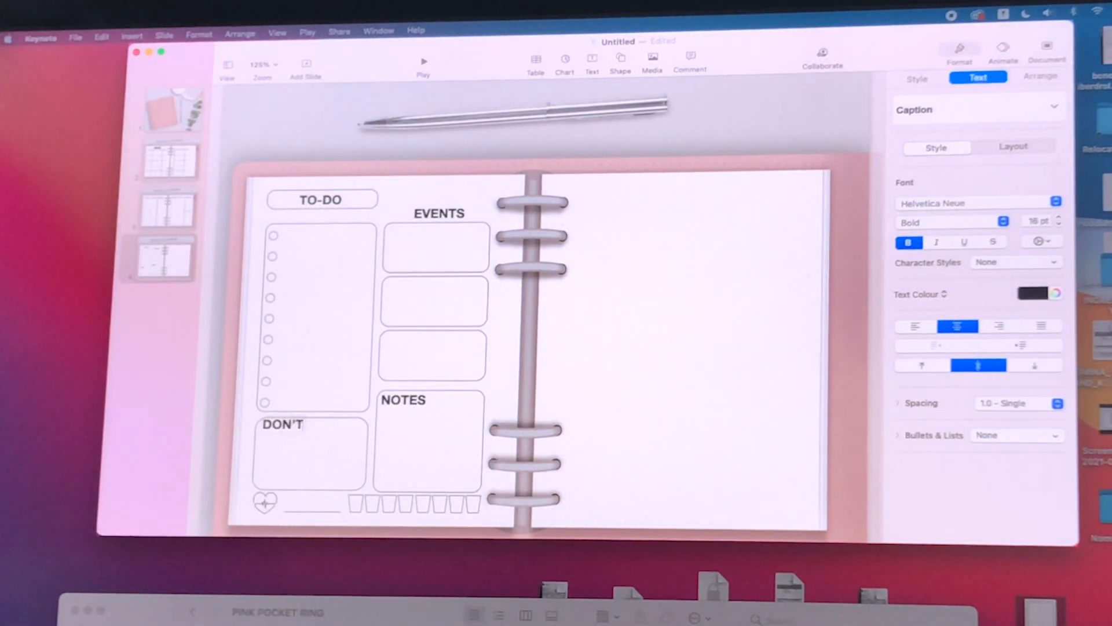
text(DON'T FORGET)
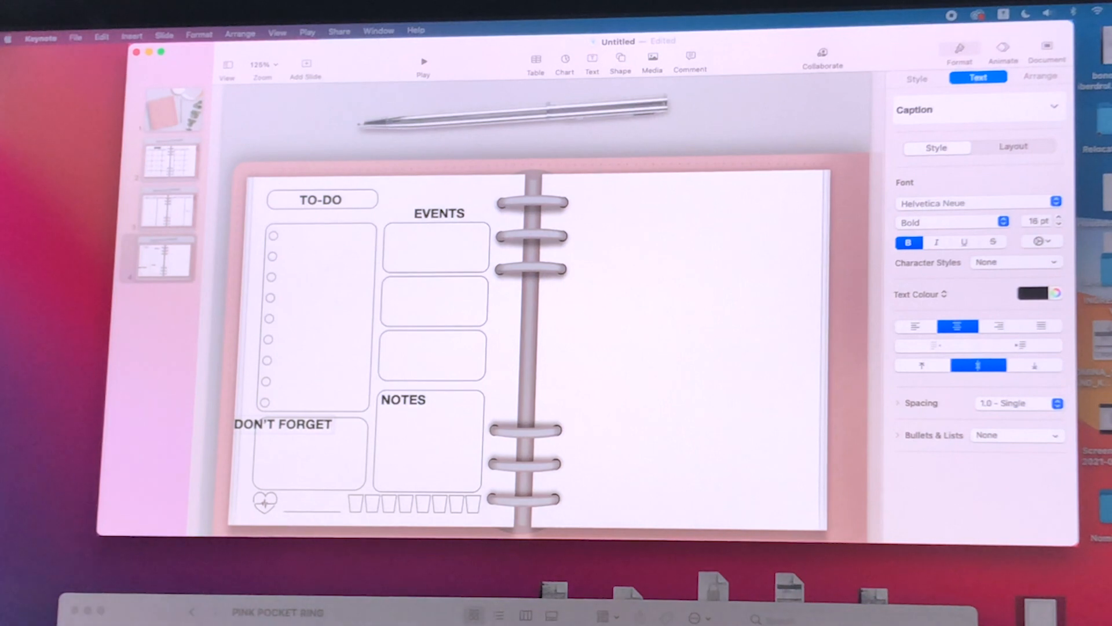
drag(289, 425, 317, 424)
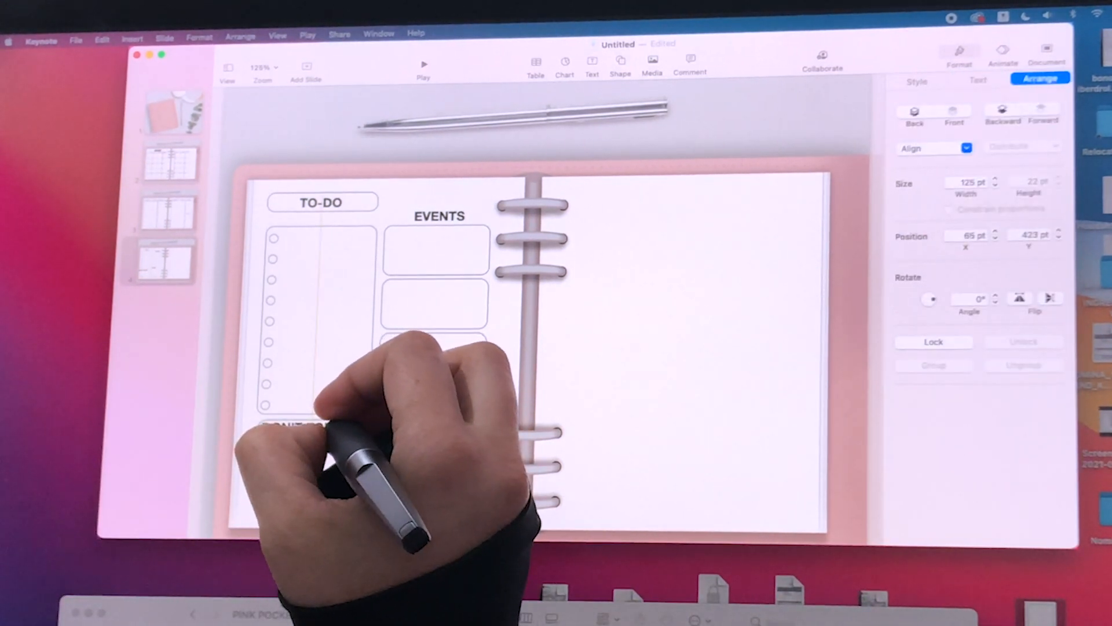
Step: Change the font of the TO-DO, EVENTS, NOTES and DON'T FORGET labels to Covered By Your Grace
click(320, 202)
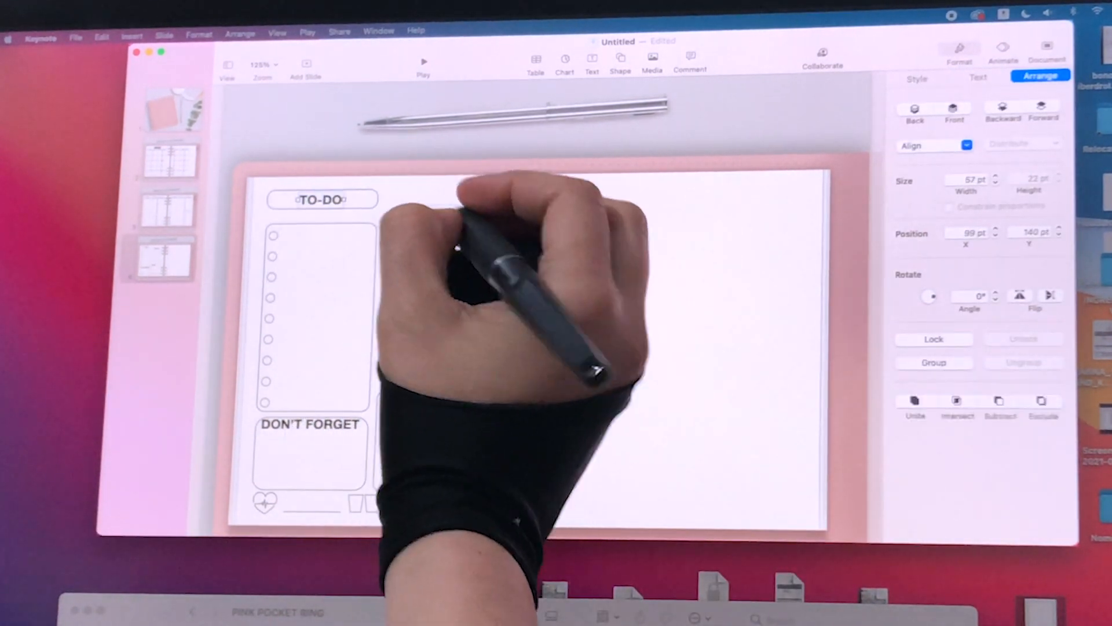
shift+click(440, 213)
shift+click(404, 400)
shift+click(312, 424)
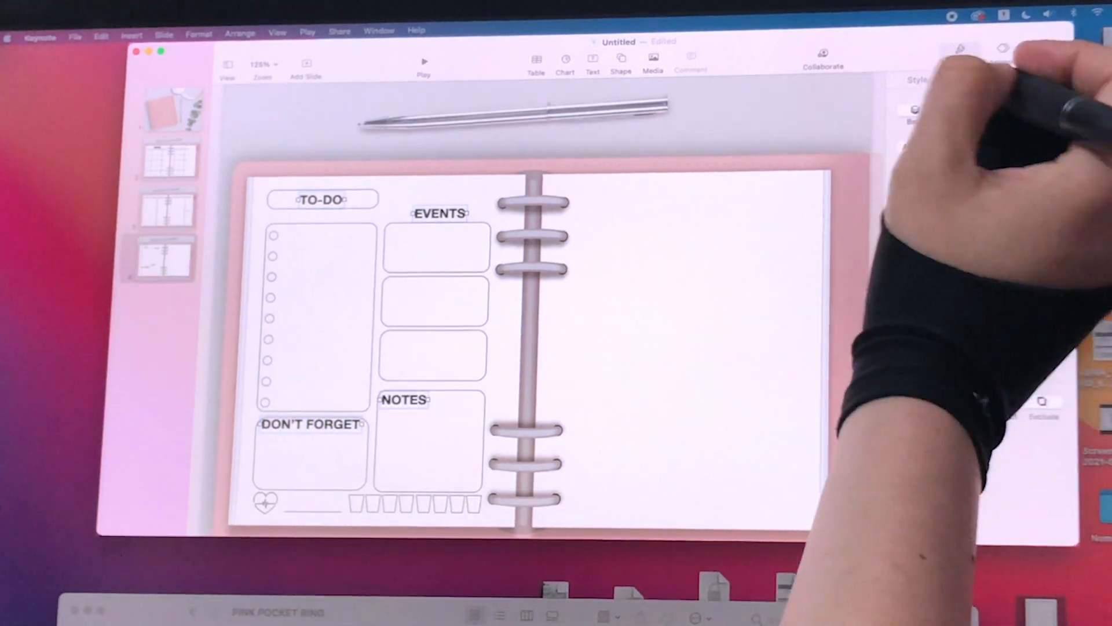
click(978, 78)
click(950, 203)
click(915, 26)
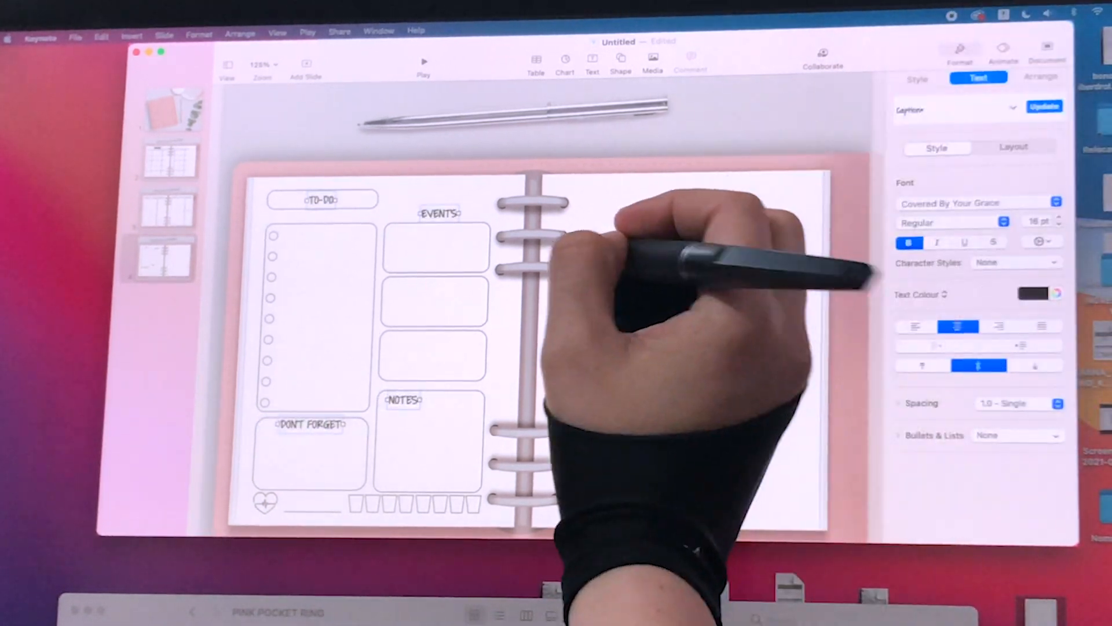
click(597, 243)
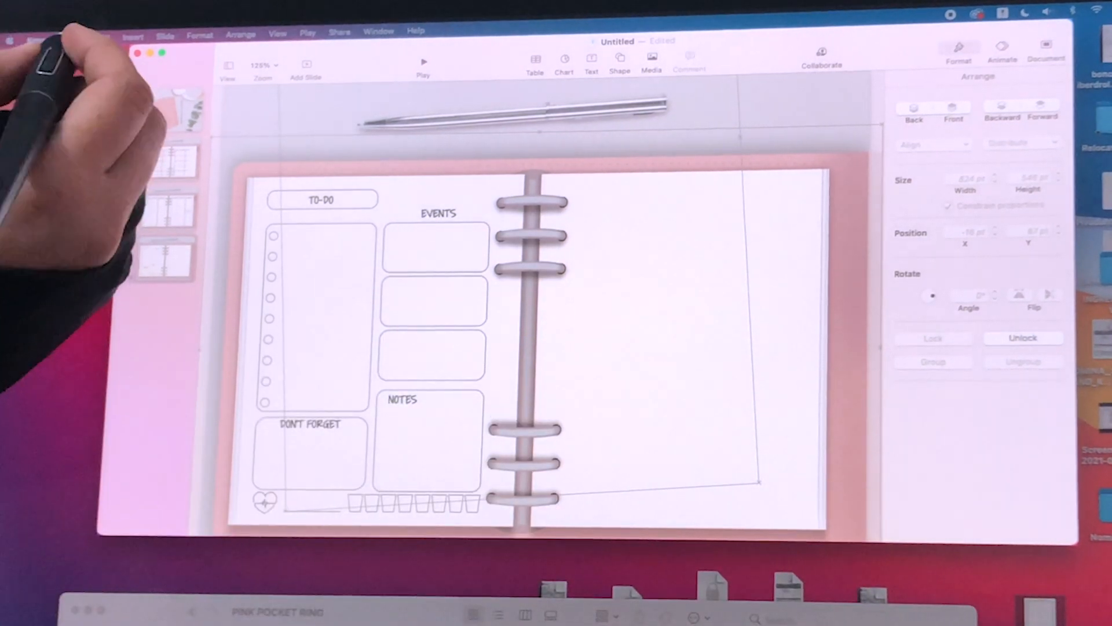
click(75, 37)
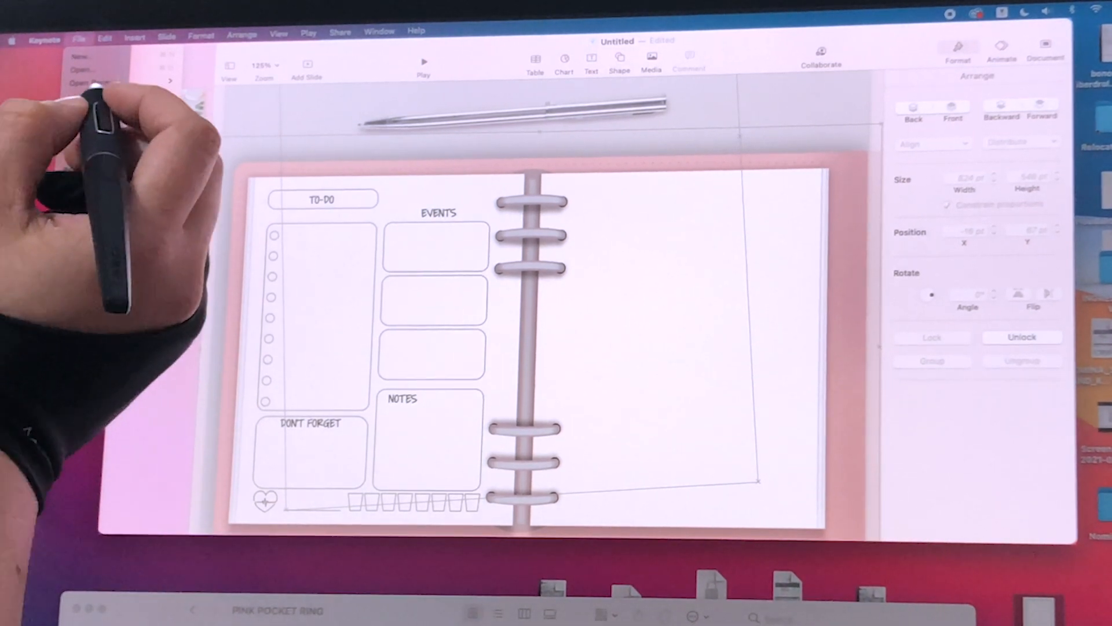
click(99, 112)
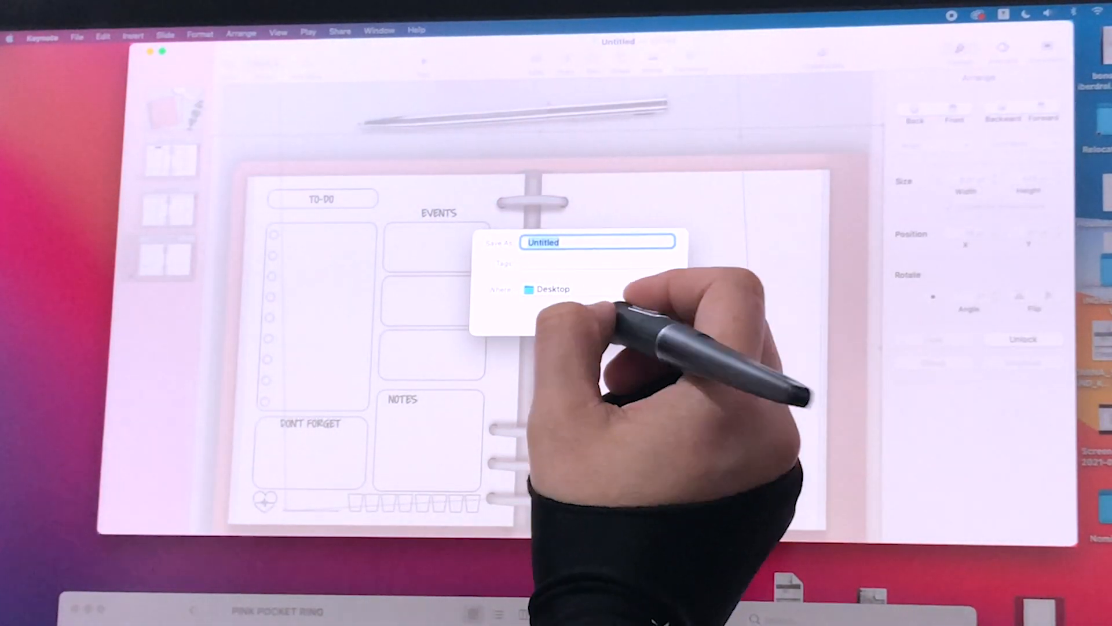
click(608, 319)
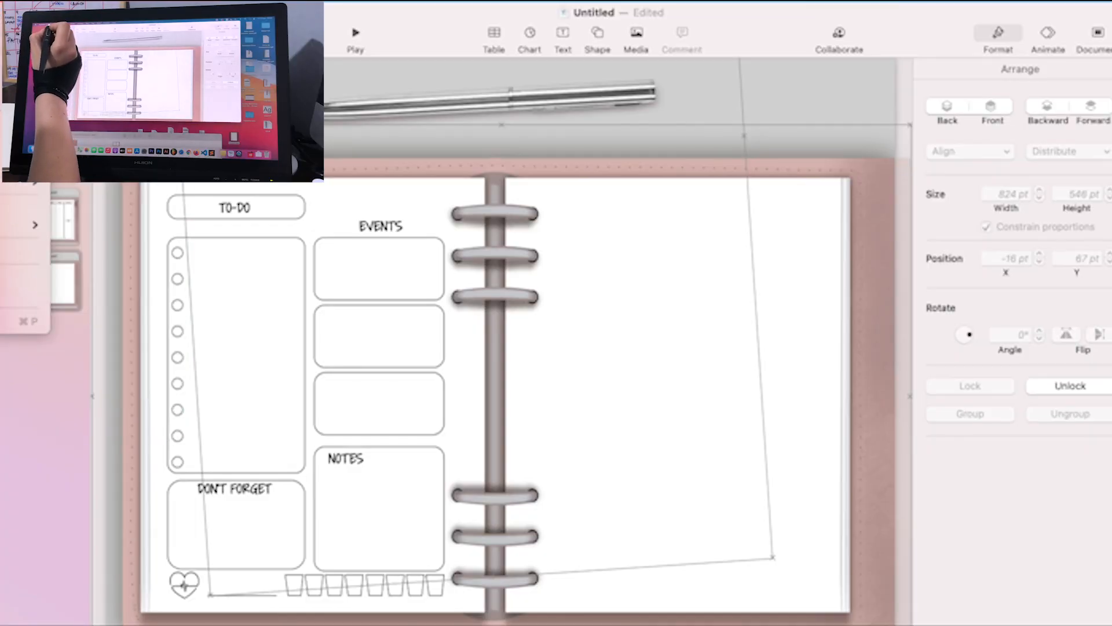
Step: Start exporting the presentation as a PDF and set its image quality to Good
mouse_move(21, 183)
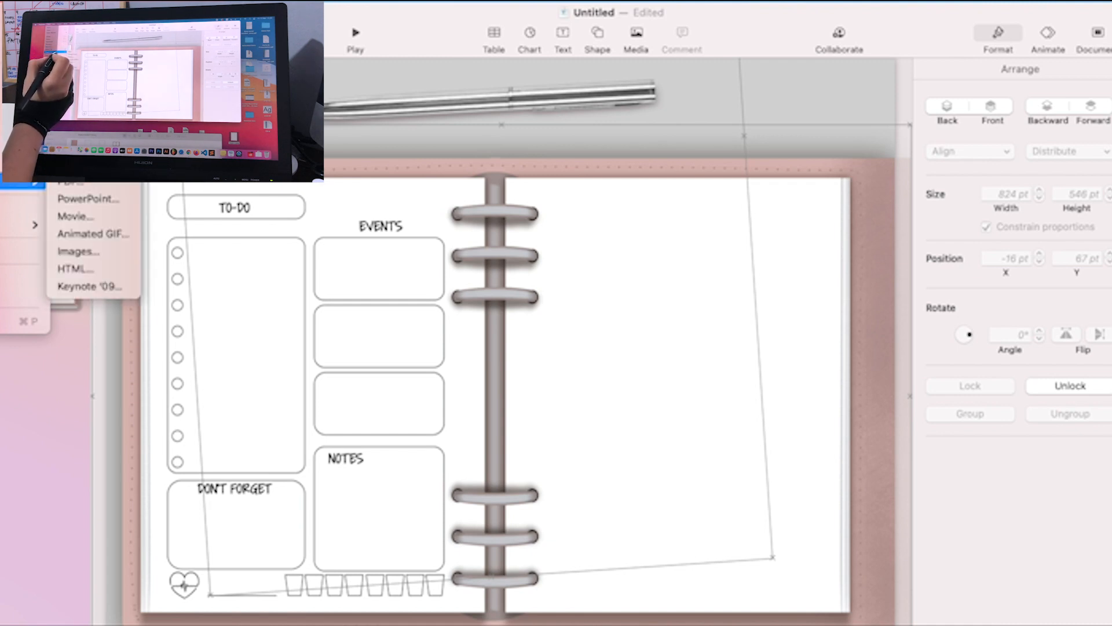
click(90, 184)
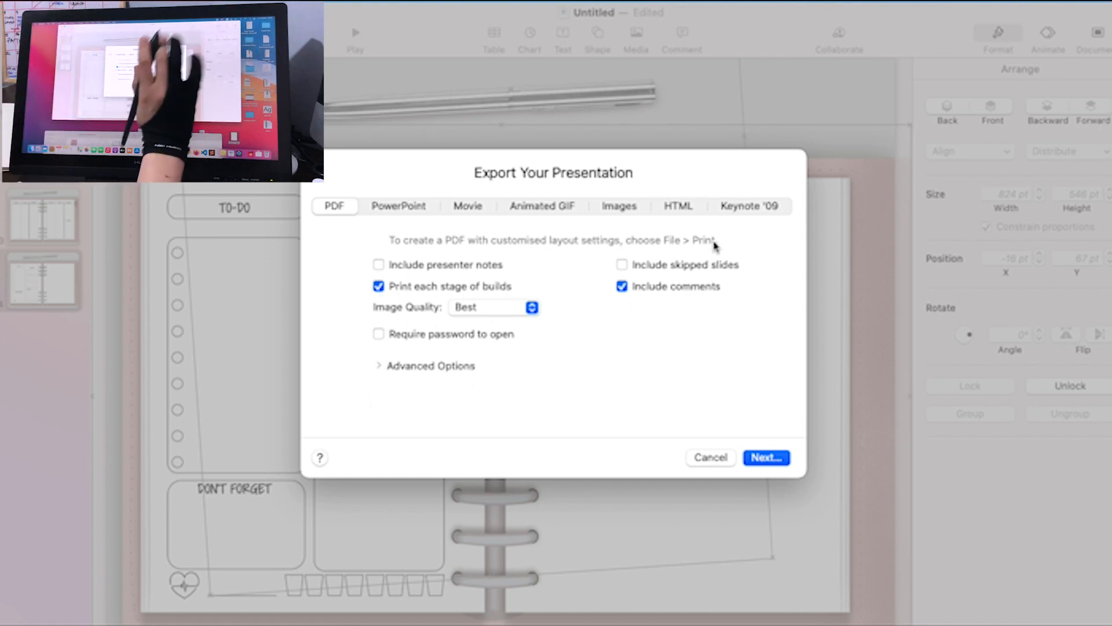
click(492, 307)
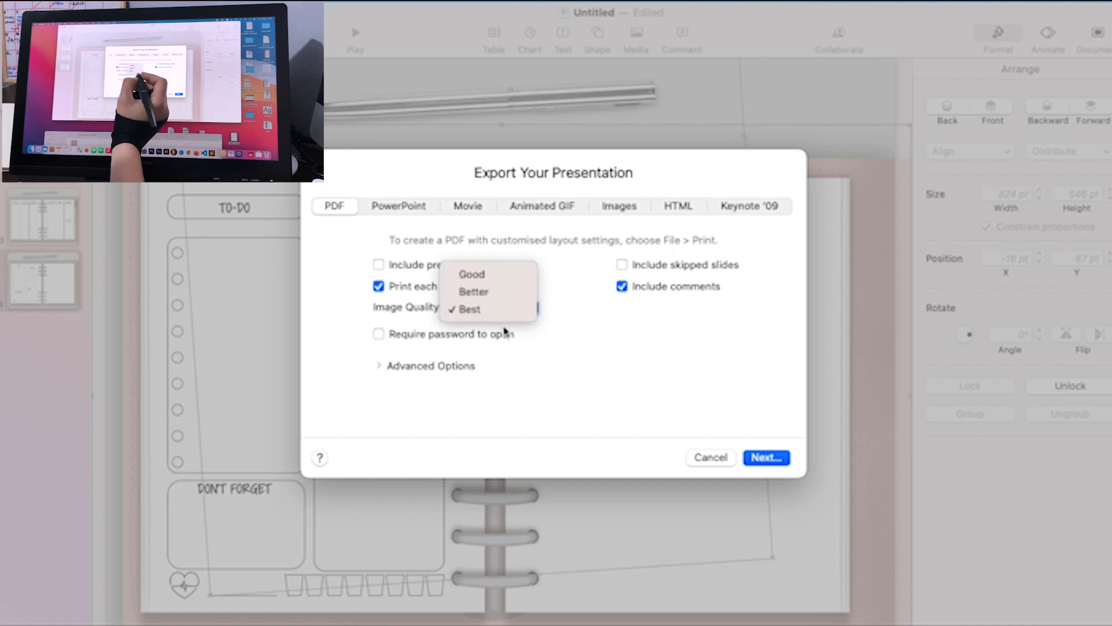
click(544, 340)
click(500, 311)
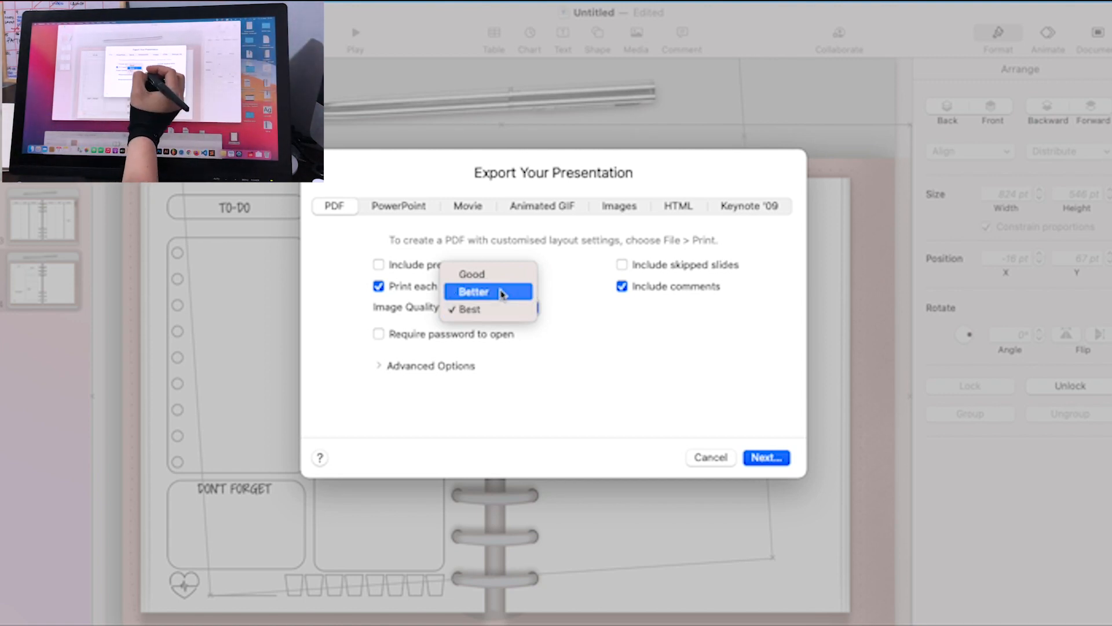
click(486, 274)
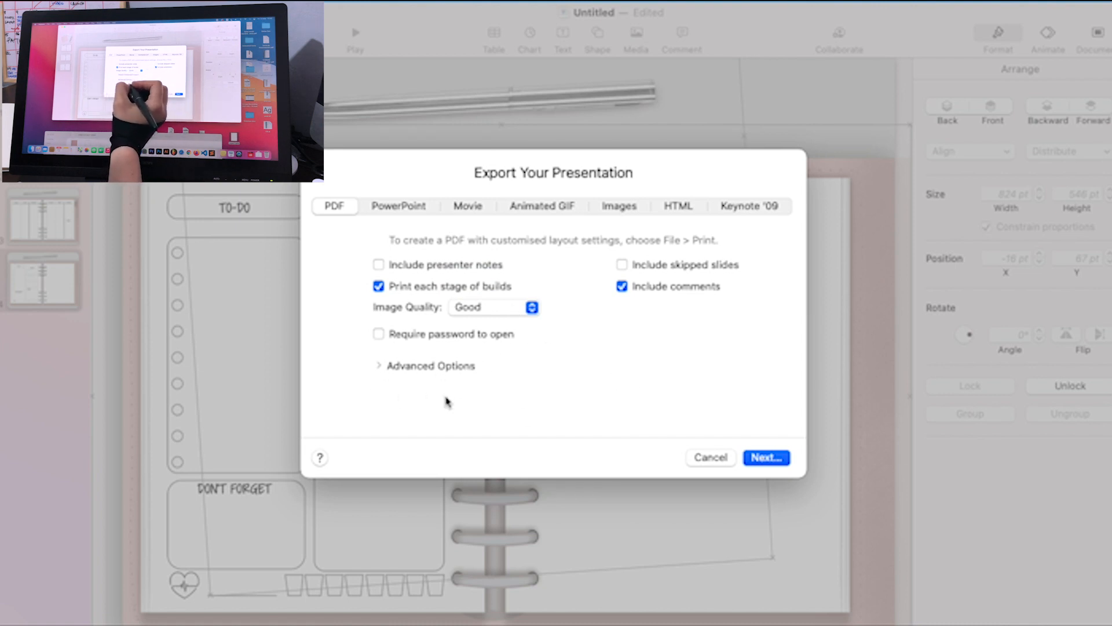
Step: Keep the advanced accessibility option at Default and export the PDF to the Desktop as PLANNER ON KEYNOTE
click(377, 368)
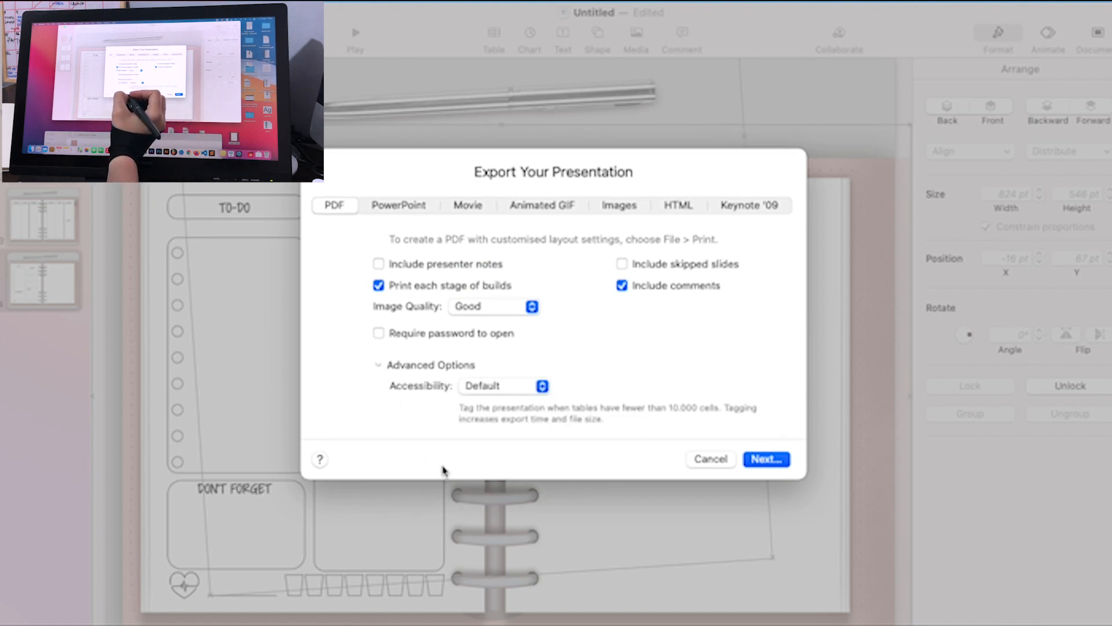
click(502, 387)
click(600, 385)
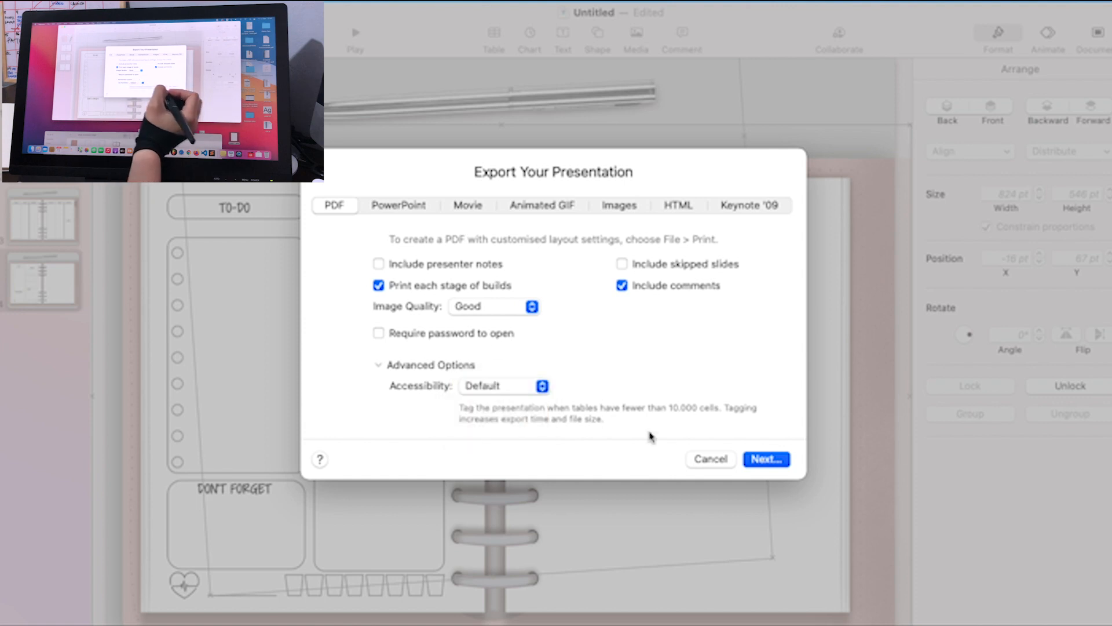
click(764, 460)
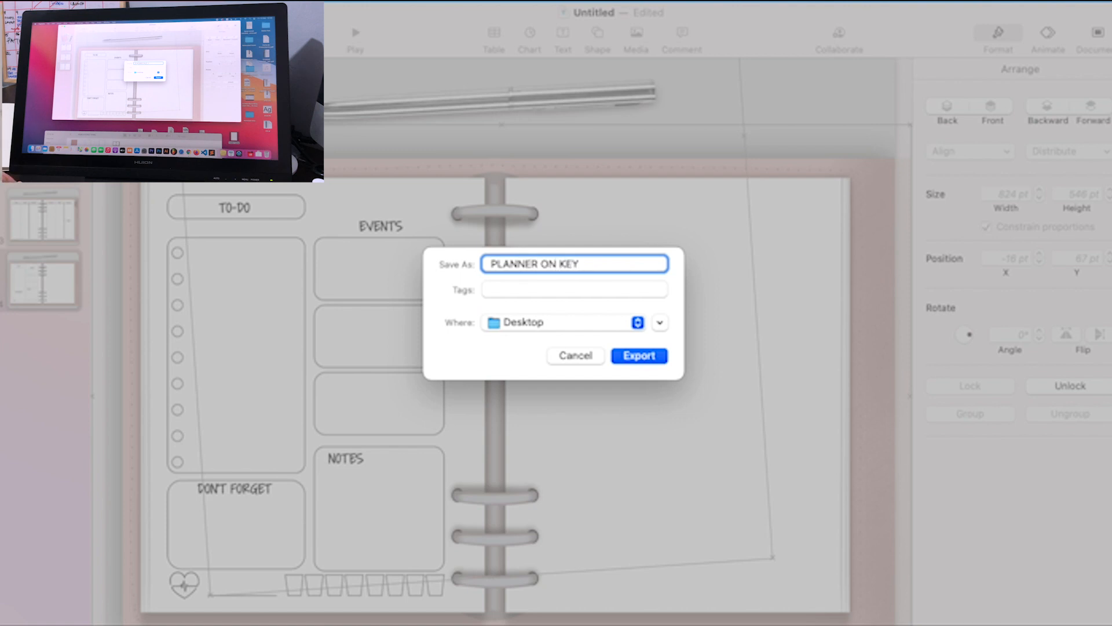
text(PLANNER ON KEYNOTE)
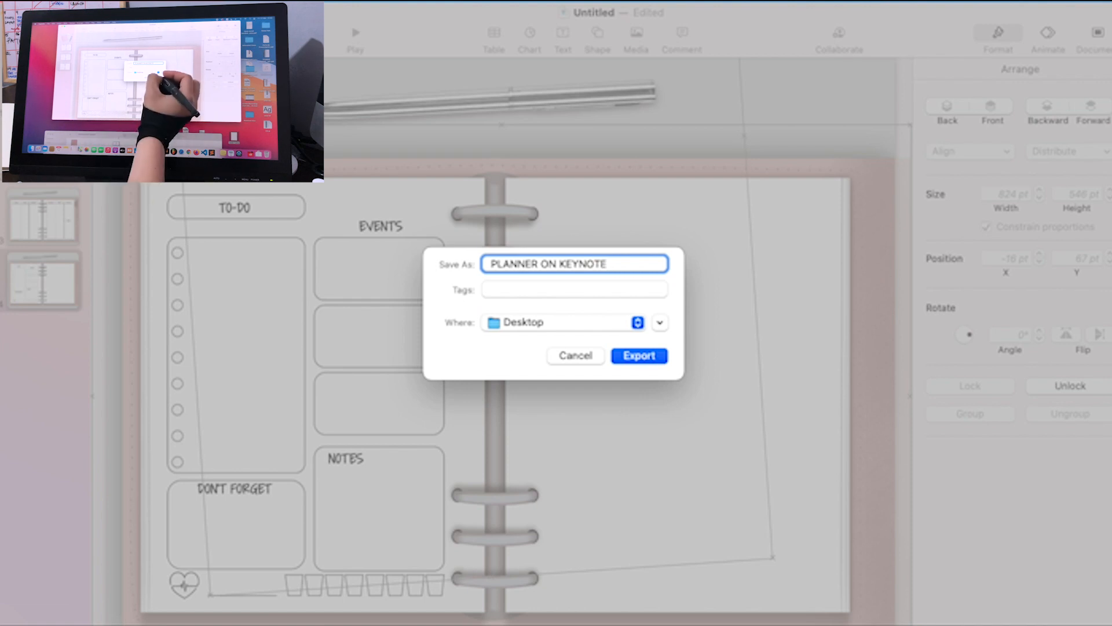
click(655, 360)
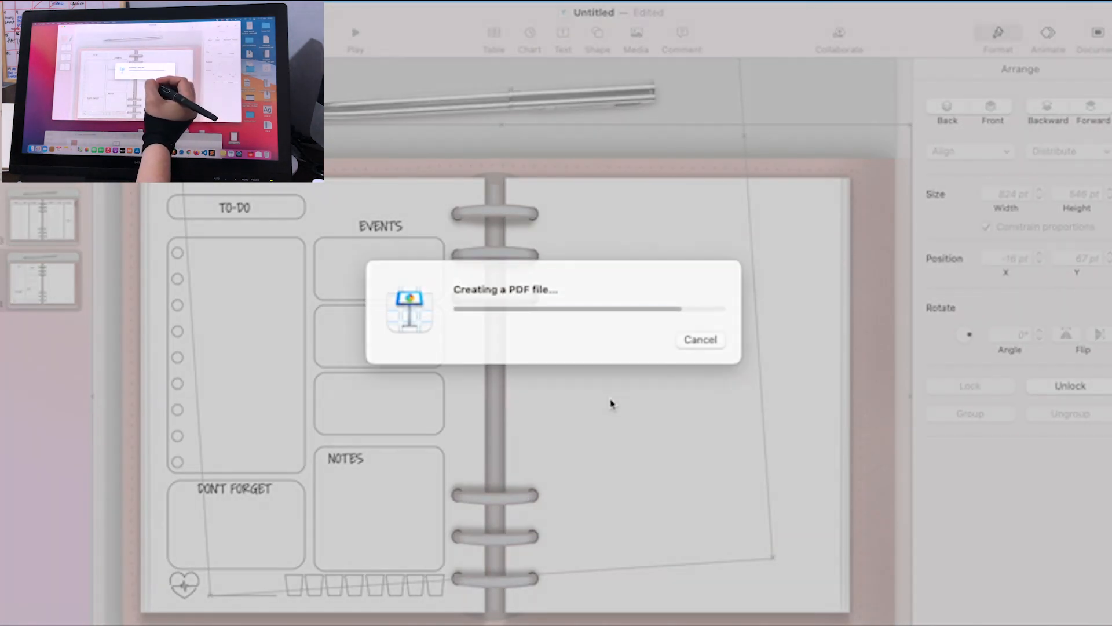